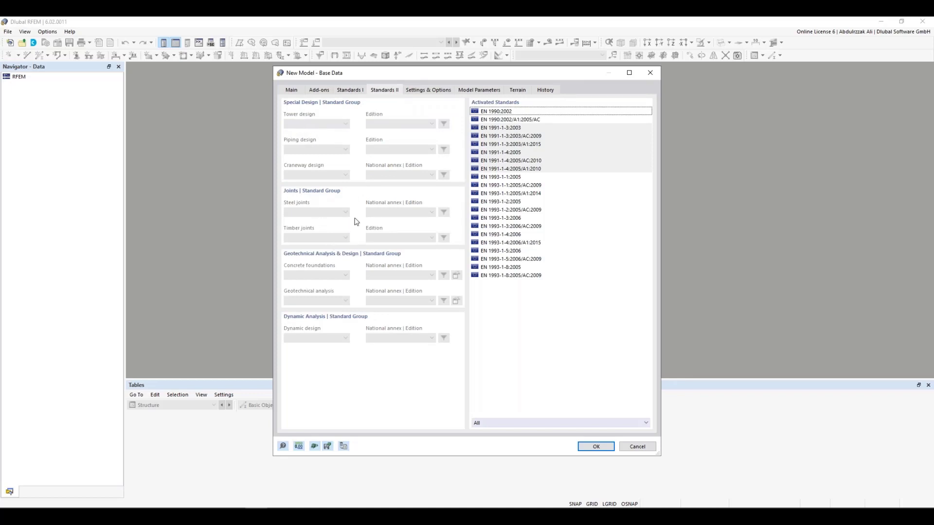
Step: Review the base data's settings and options, model parameters and location map without picking a location, and create the new model
left_click(439, 92)
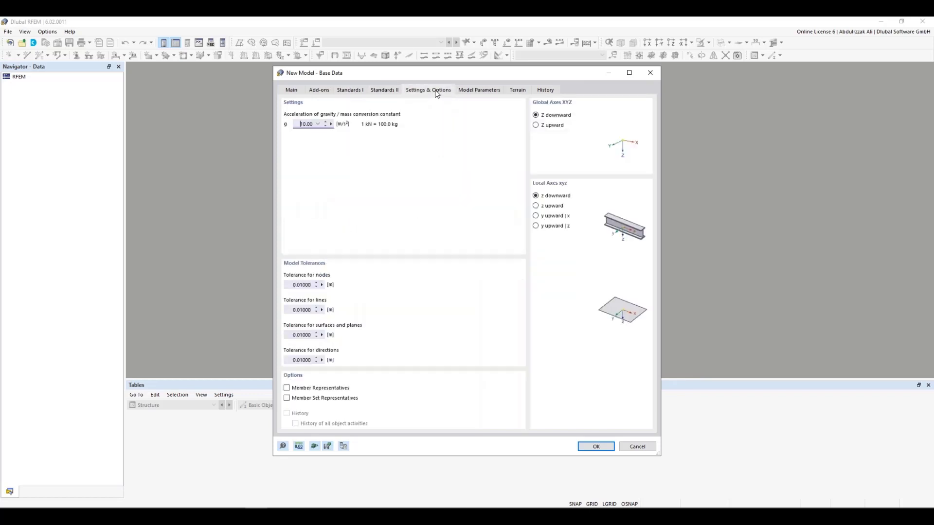
left_click(479, 90)
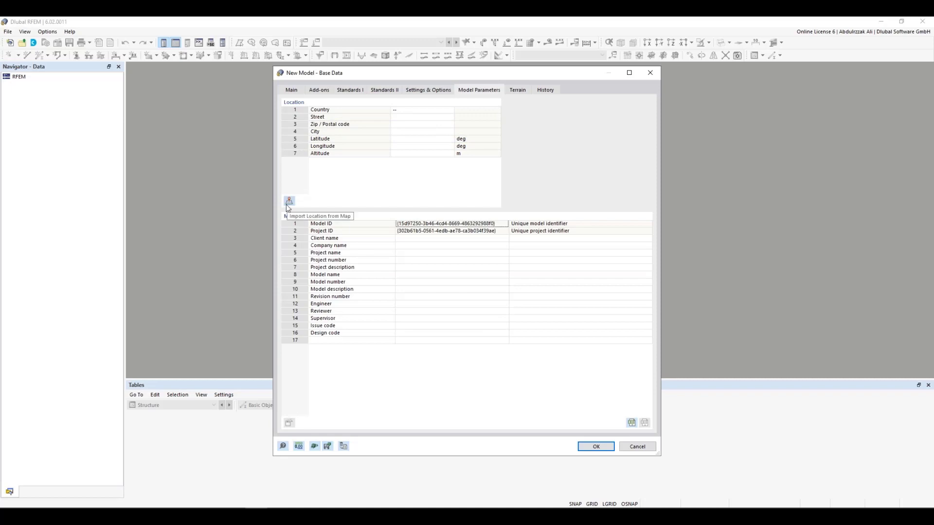
left_click(452, 110)
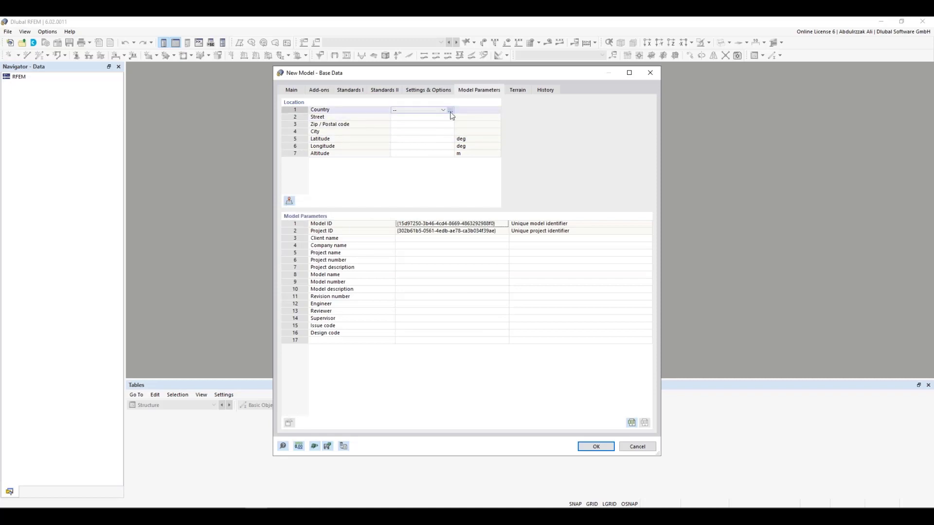
left_click(450, 110)
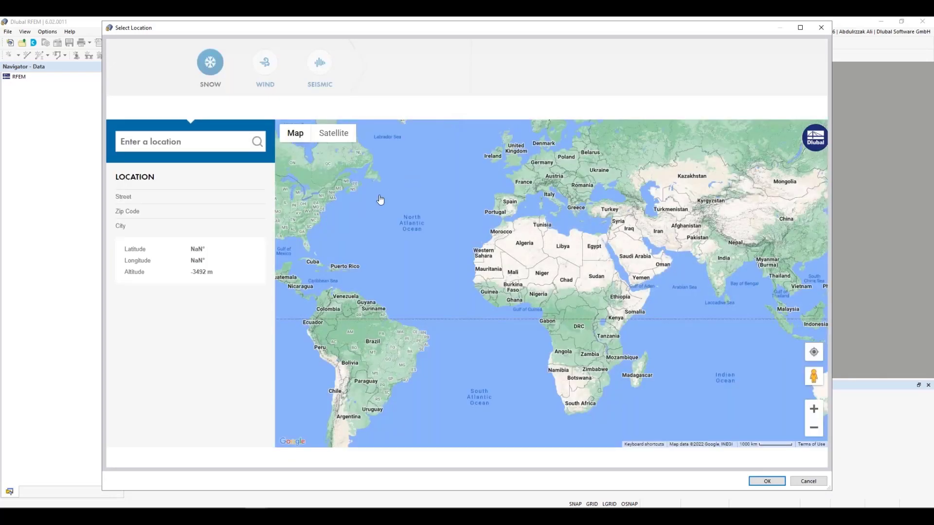
left_click(177, 143)
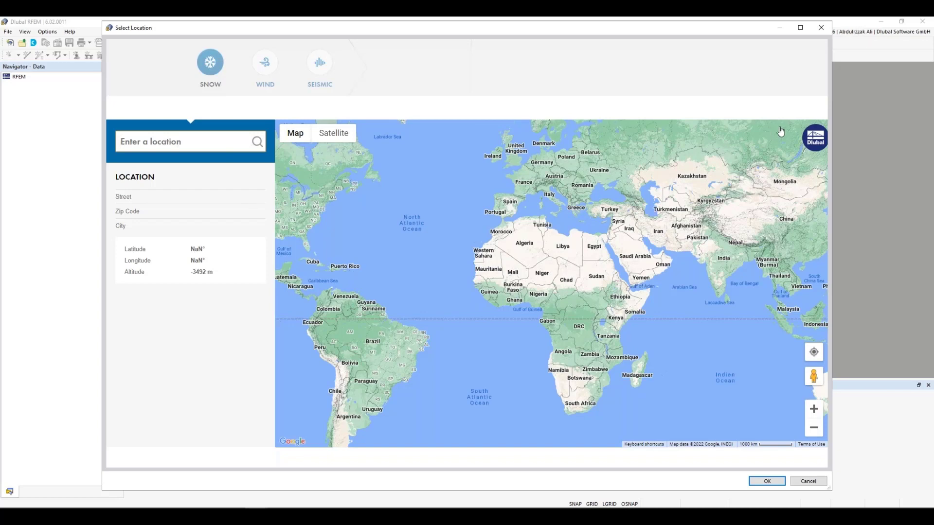
left_click(821, 27)
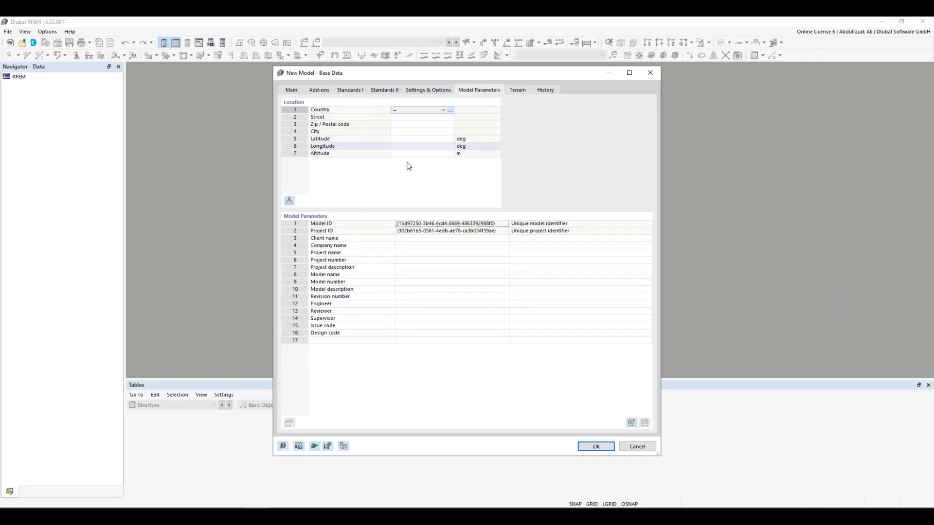
left_click(595, 448)
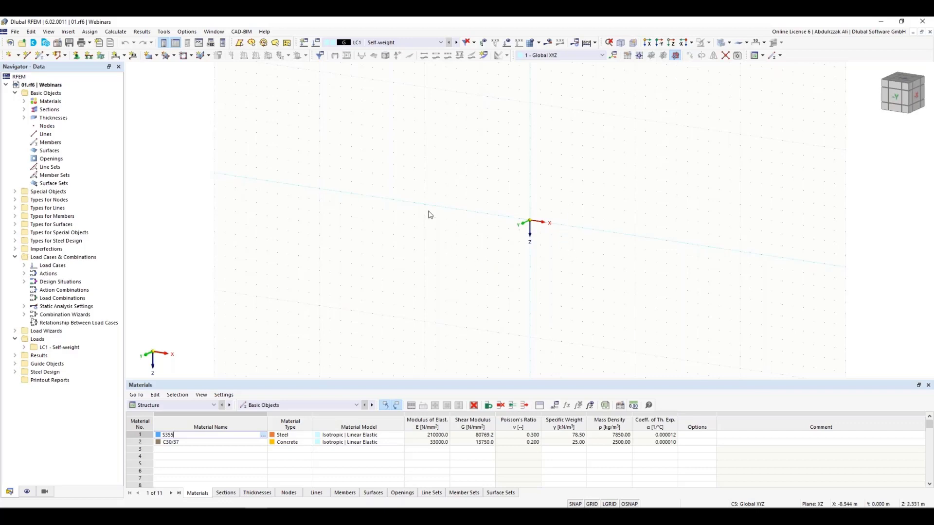
Step: Delete all predefined materials from the model's basic objects
left_click(24, 102)
left_click(24, 103)
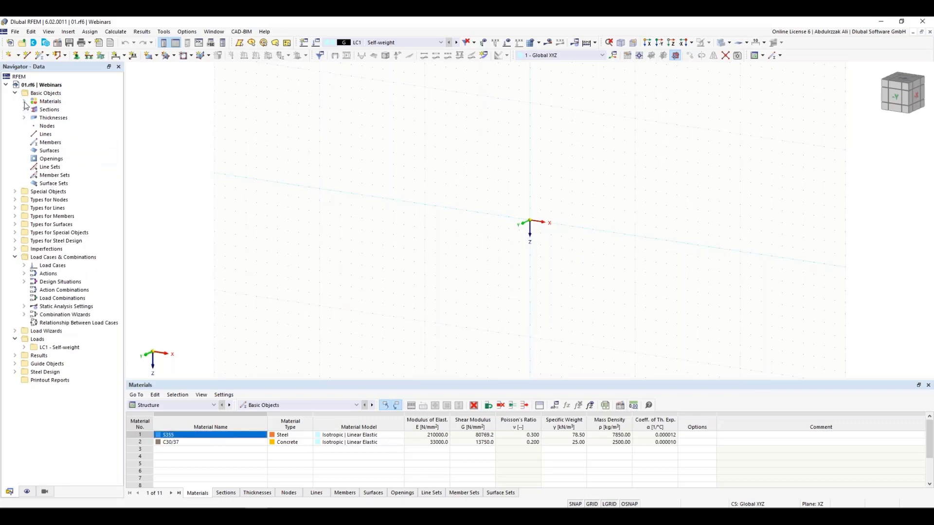
left_click(34, 102)
right_click(53, 108)
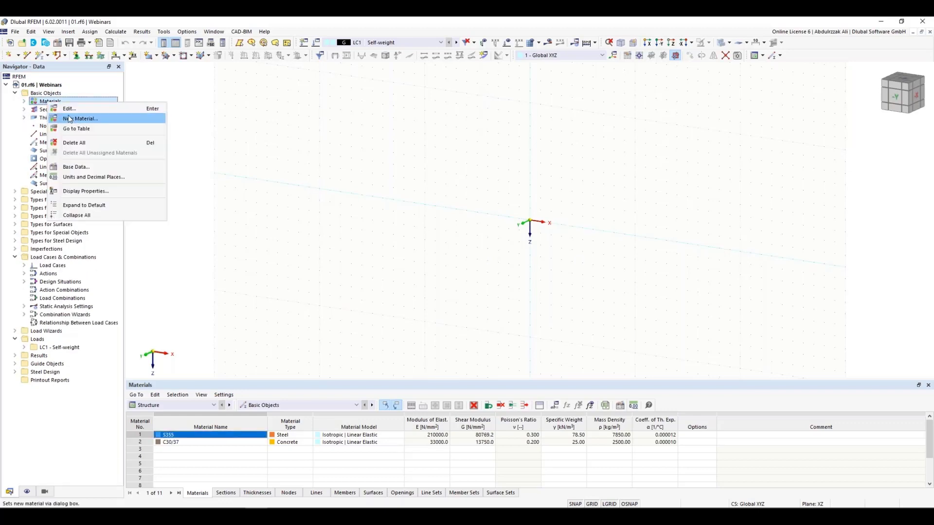
left_click(73, 143)
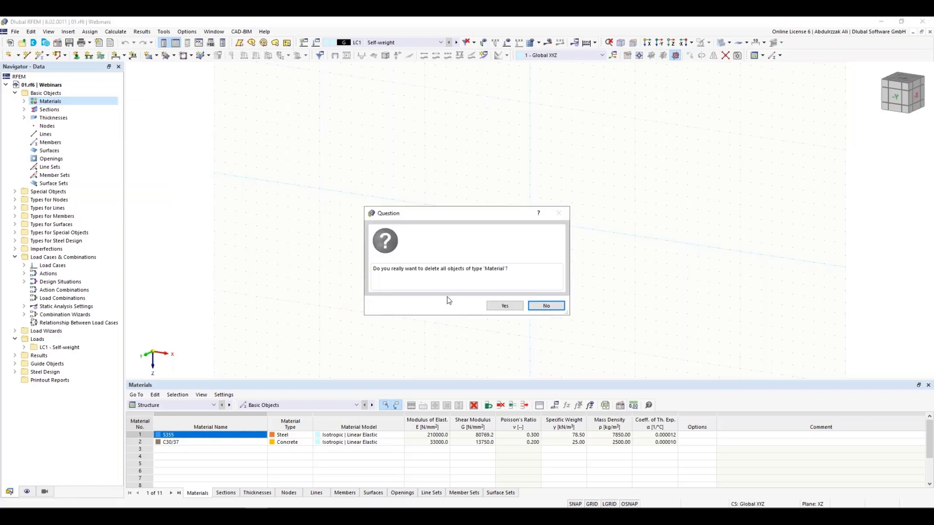
left_click(510, 307)
Step: Delete all predefined sections from the model's basic objects
left_click(54, 111)
right_click(54, 113)
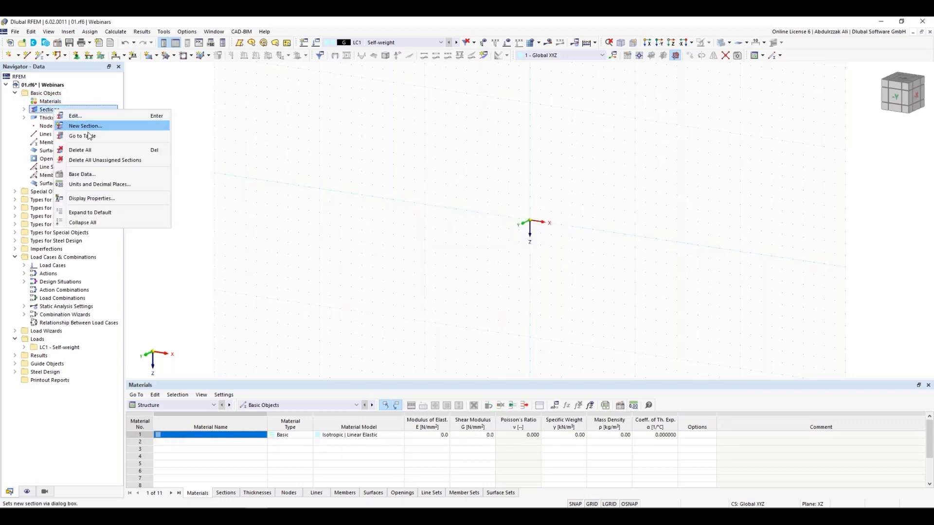
left_click(93, 149)
left_click(505, 306)
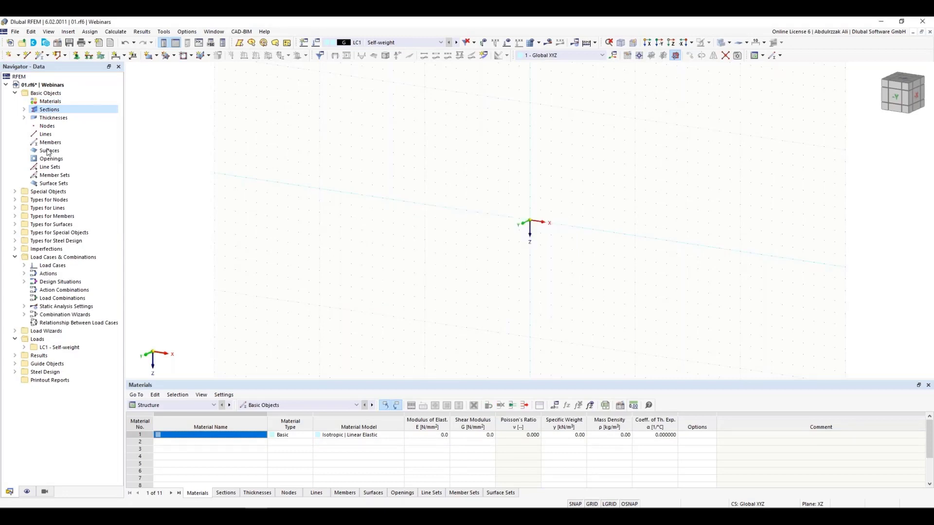
Step: Delete all predefined thicknesses from the model's basic objects
left_click(53, 118)
right_click(53, 118)
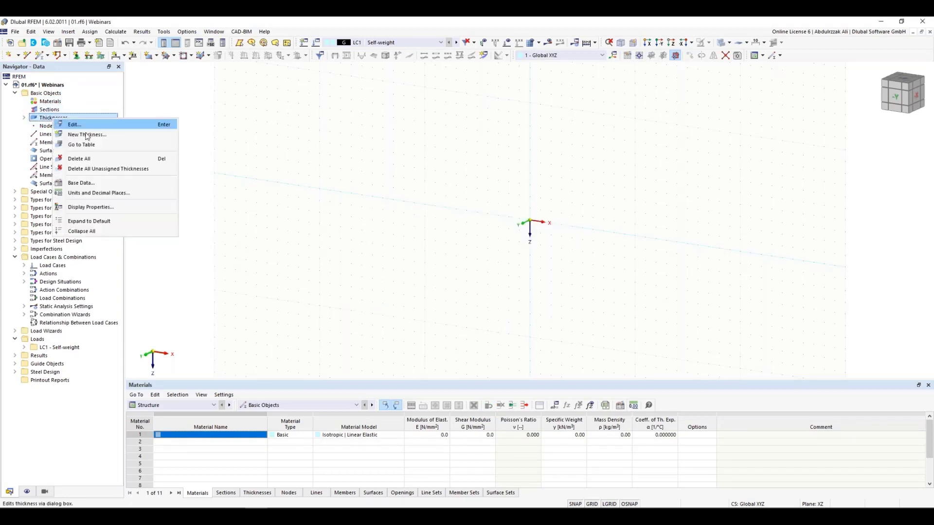
left_click(94, 158)
left_click(506, 306)
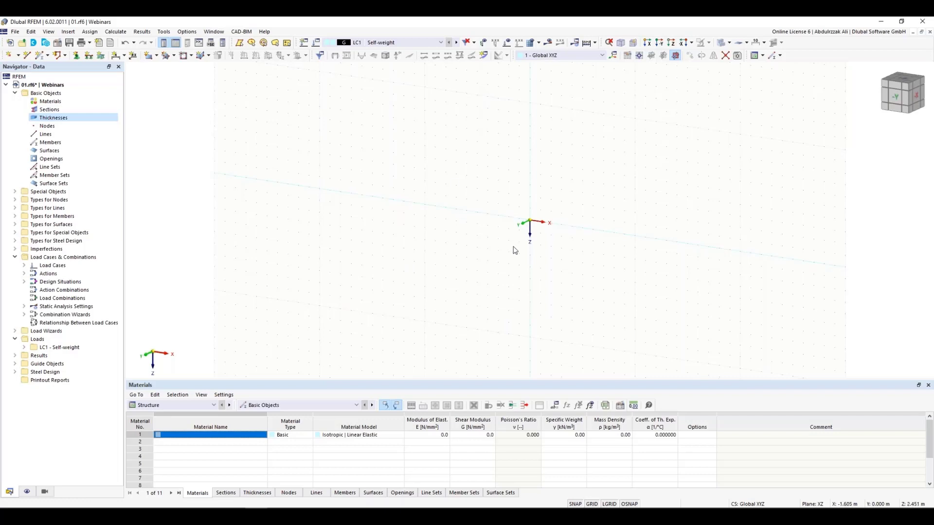
Step: Set the work window to the -Y view, looking straight at the XZ plane
mouse_move(515, 250)
middle_mouse_down()
mouse_move(569, 236)
mouse_move(528, 237)
middle_mouse_up()
left_click(664, 47)
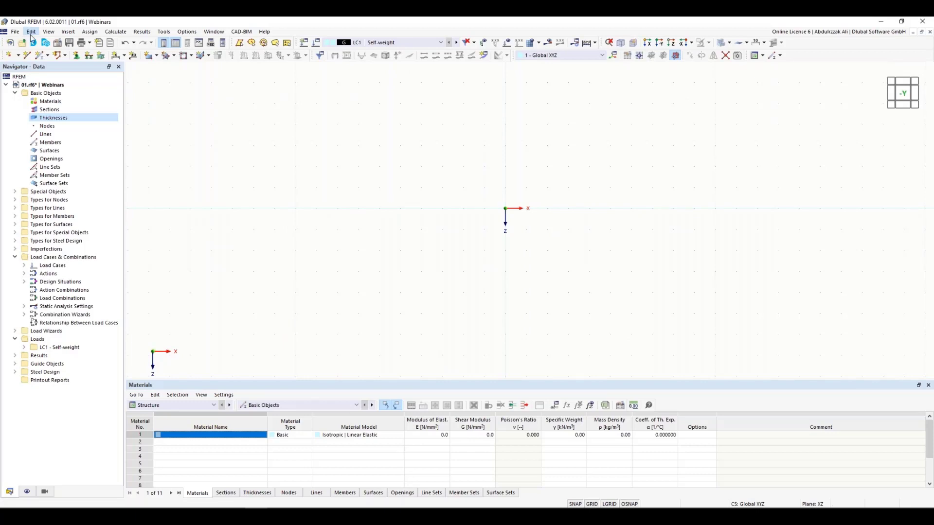
left_click(16, 32)
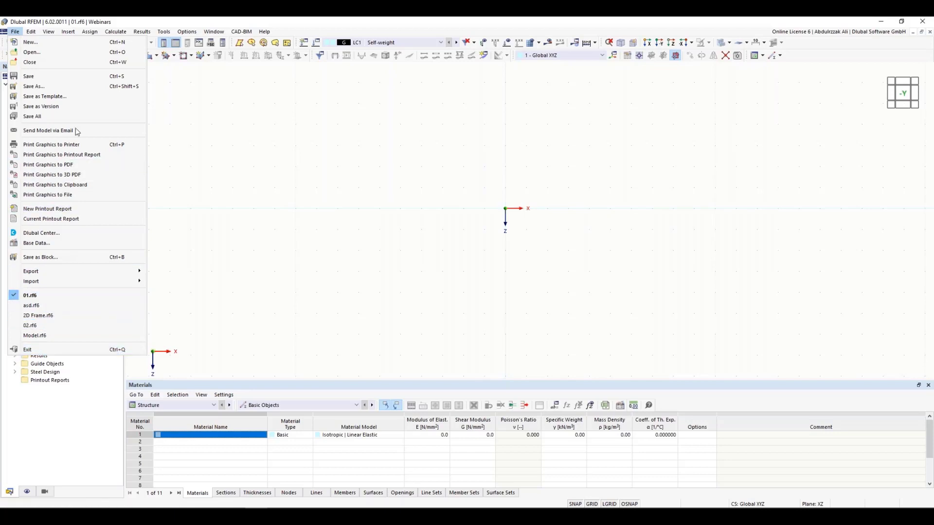
mouse_move(33, 33)
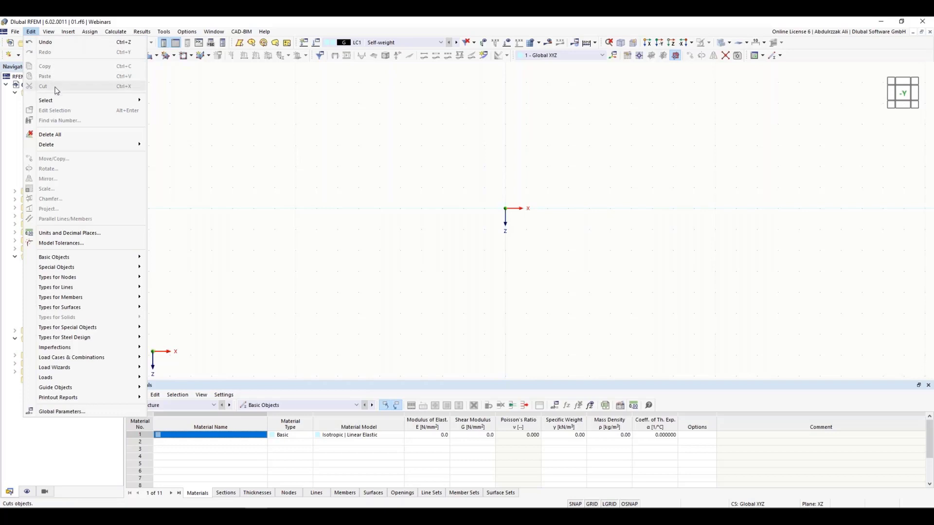
mouse_move(62, 107)
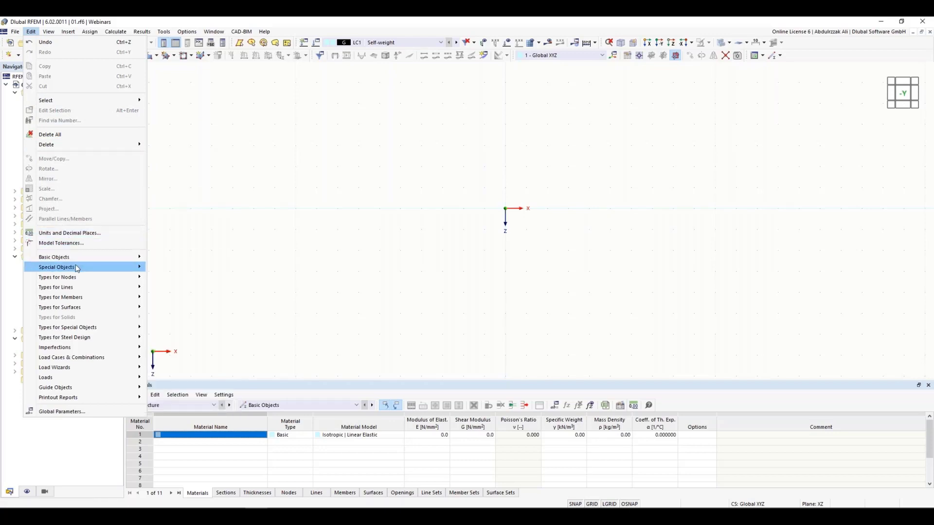
mouse_move(77, 269)
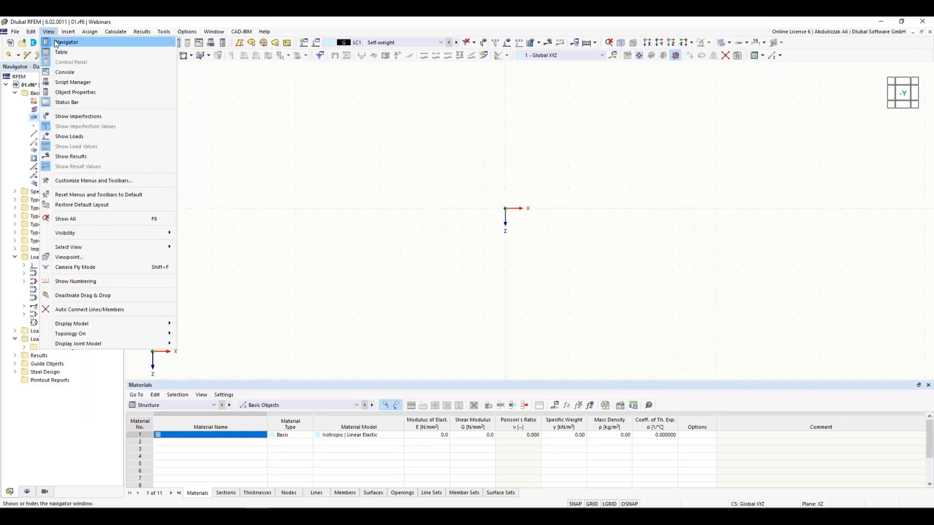
Step: Hide the navigator and display it again
left_click(56, 42)
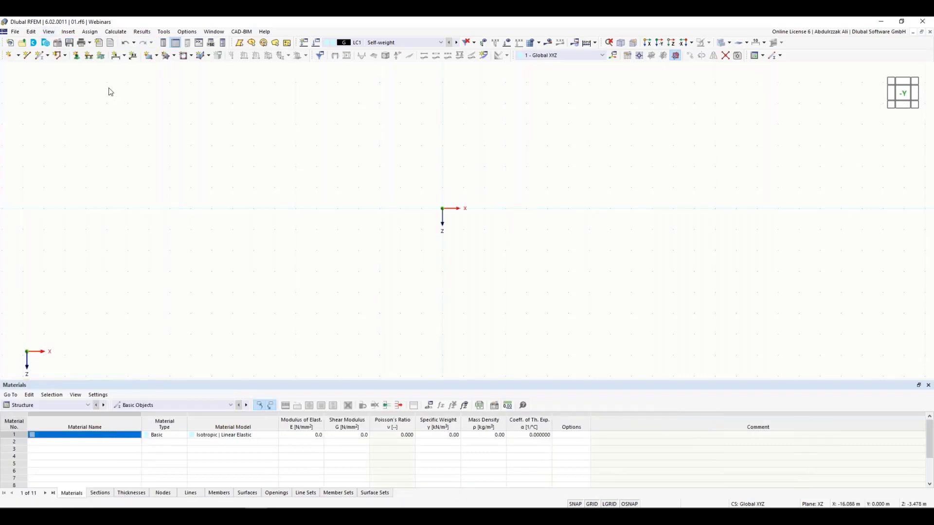
left_click(49, 32)
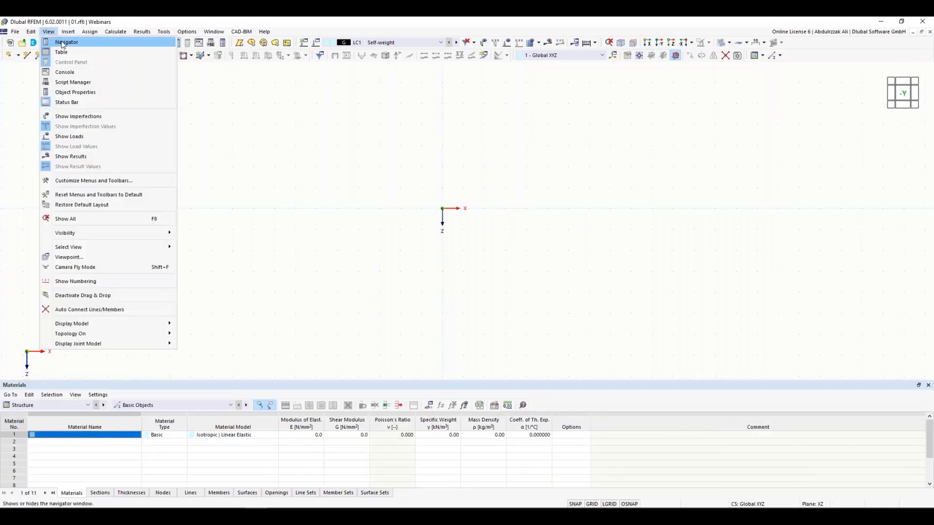
left_click(63, 42)
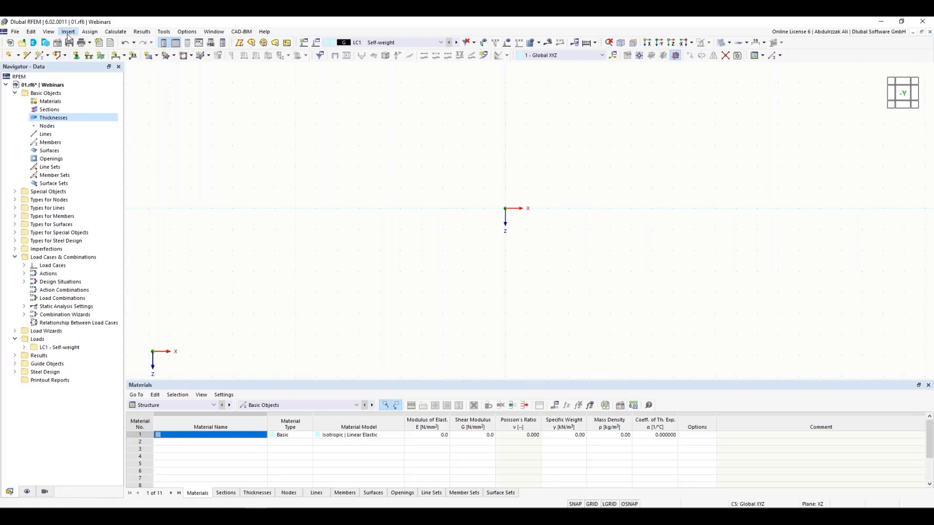
Step: Hide the tables window and display it again
left_click(49, 31)
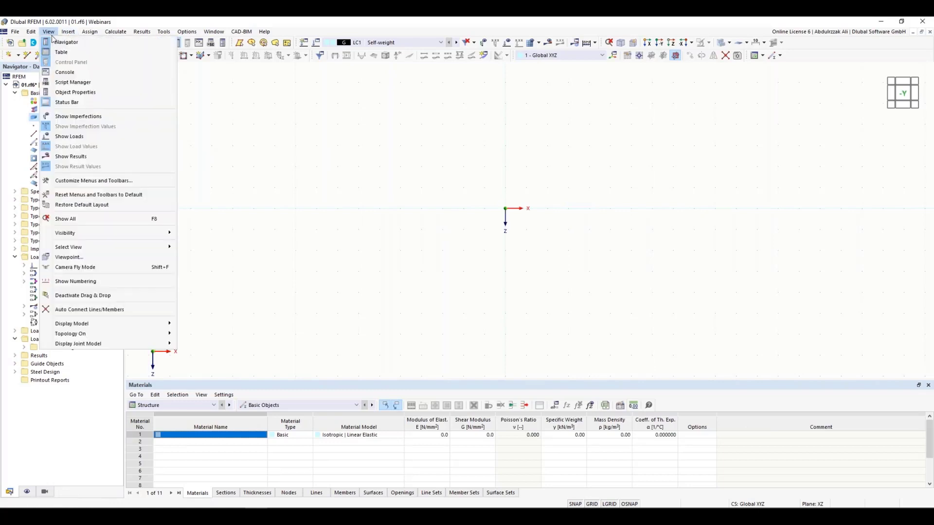
left_click(71, 77)
left_click(49, 32)
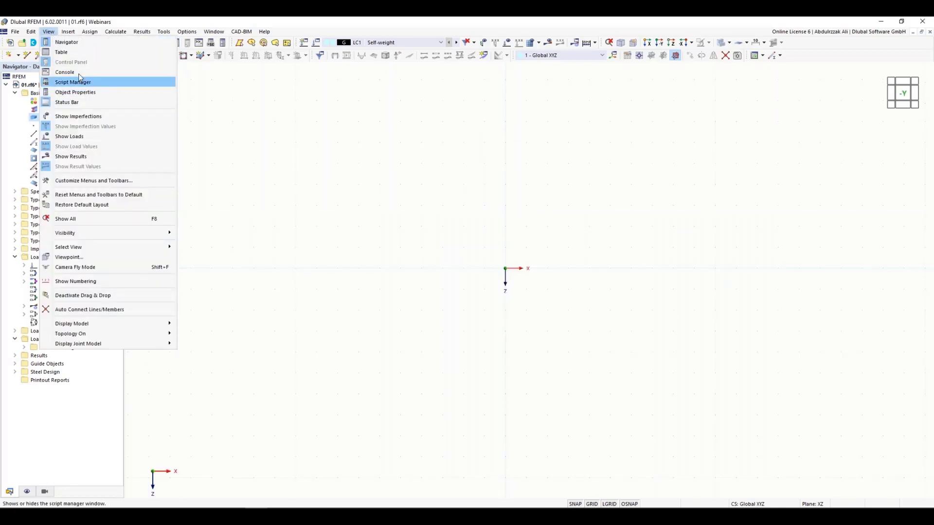
left_click(78, 73)
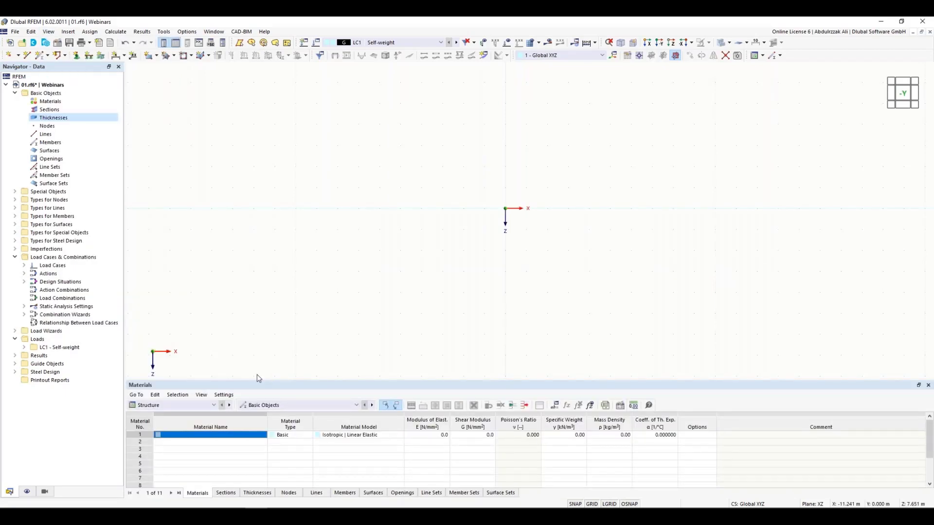
Step: Examine the available options for inserting basic objects, especially the ways to define single and continuous members graphically
left_click(69, 31)
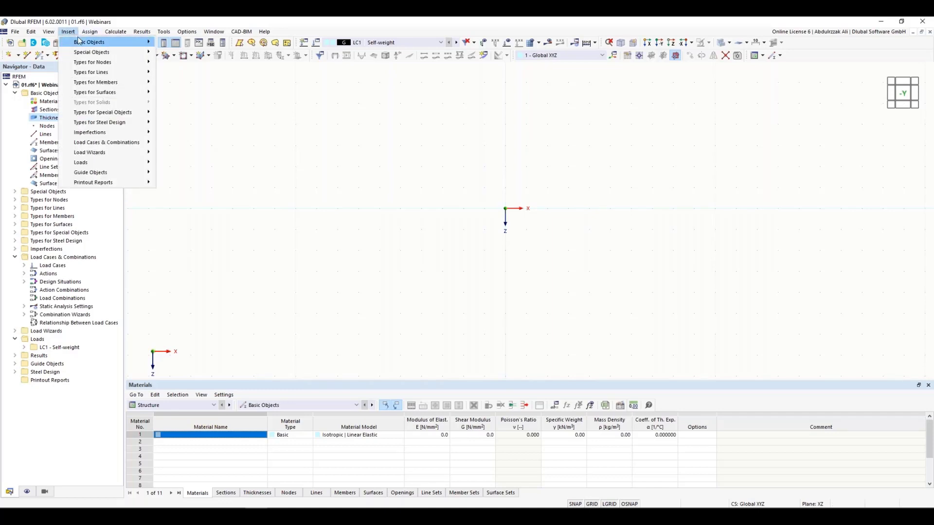
mouse_move(102, 44)
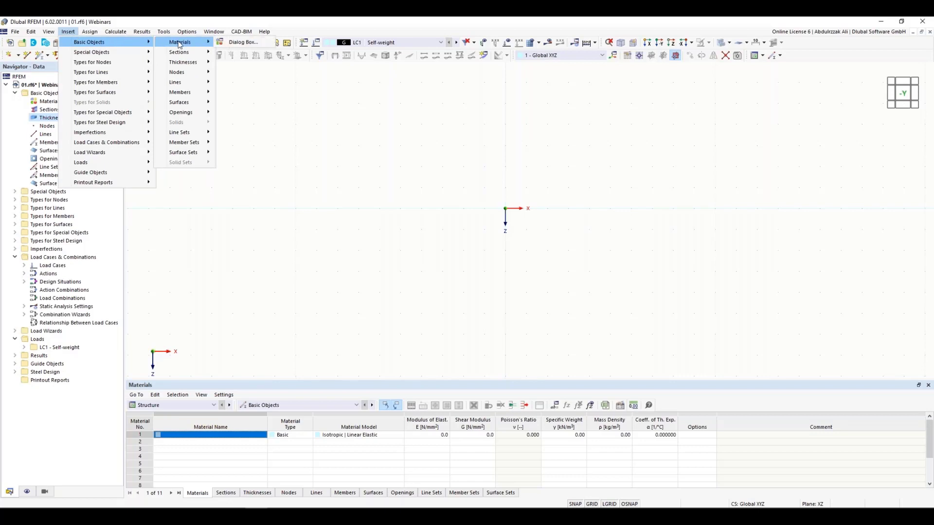
mouse_move(194, 93)
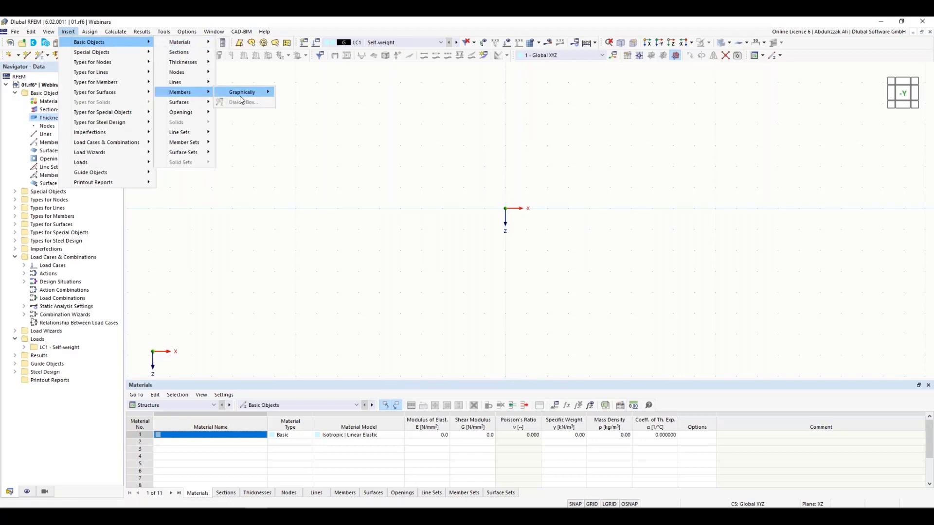
mouse_move(240, 96)
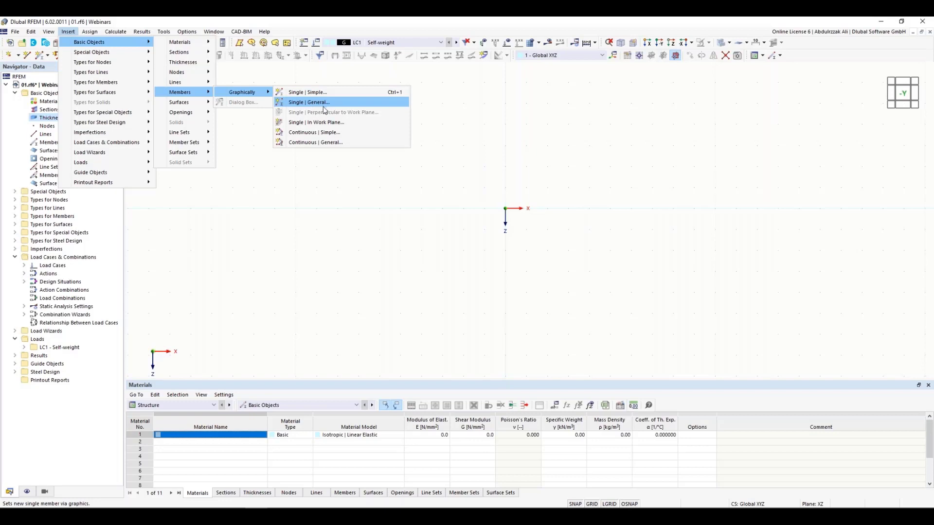
key("Escape")
key("Escape")
key("Escape")
key("Escape")
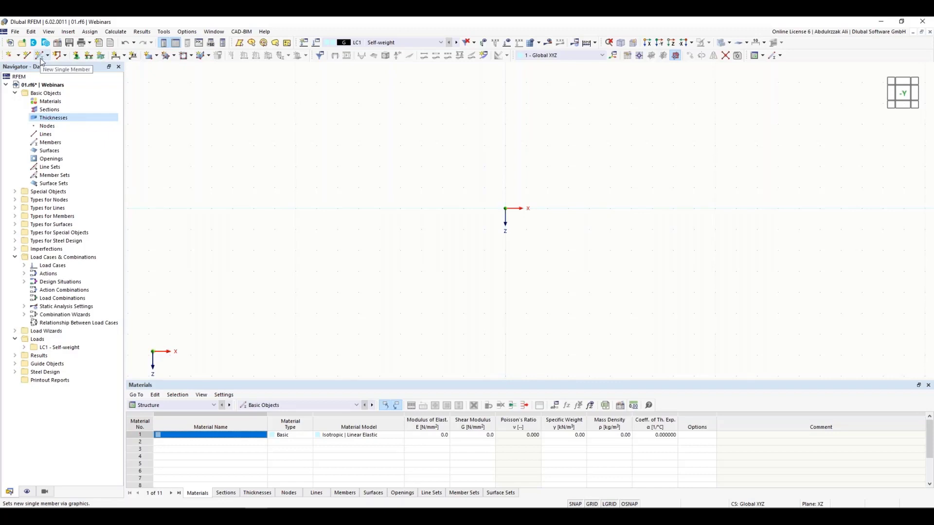
left_click(71, 32)
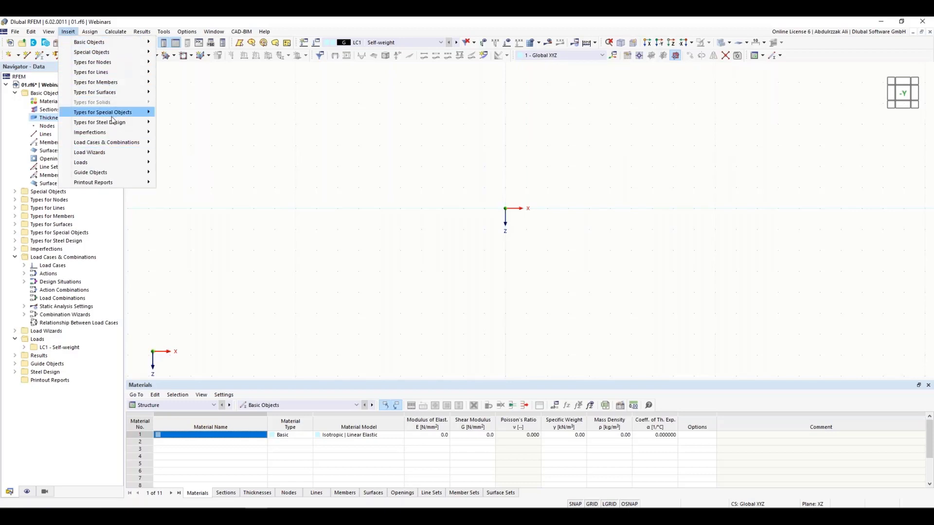
mouse_move(112, 115)
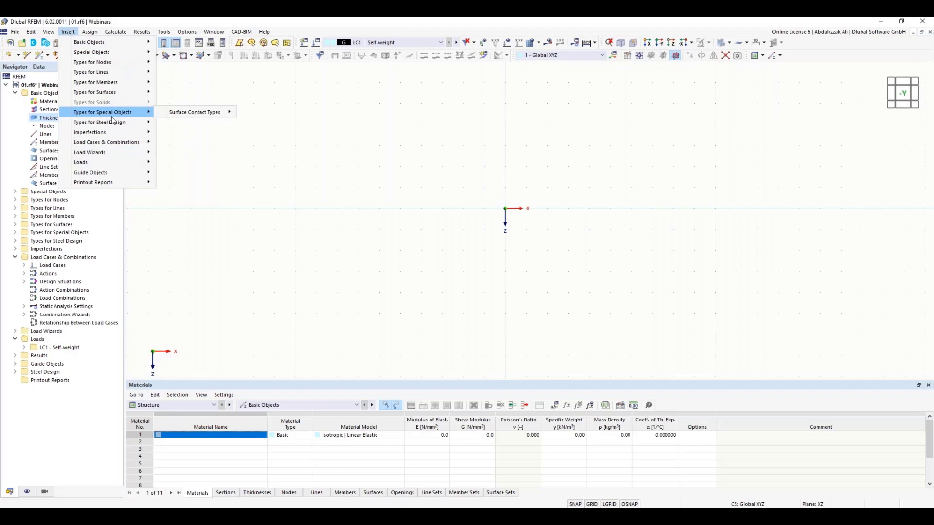
left_click(90, 32)
mouse_move(99, 45)
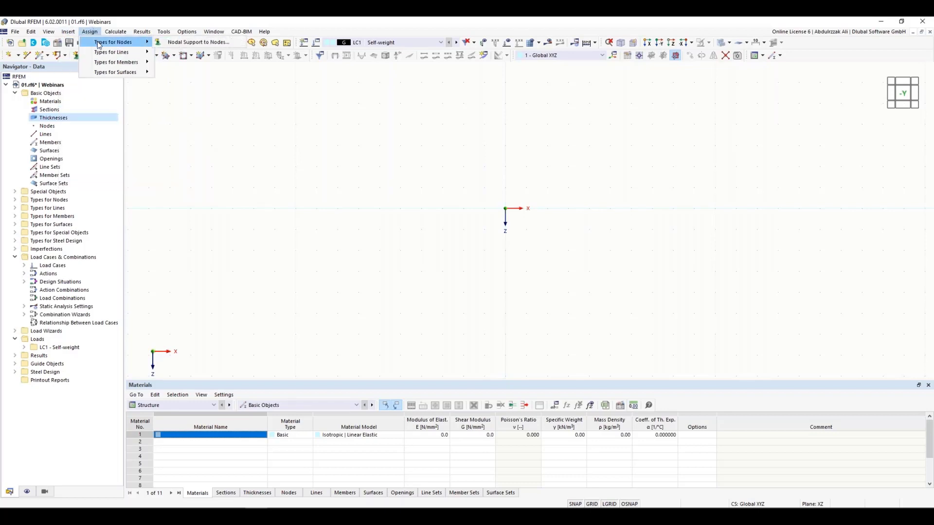
key("Escape")
key("Escape")
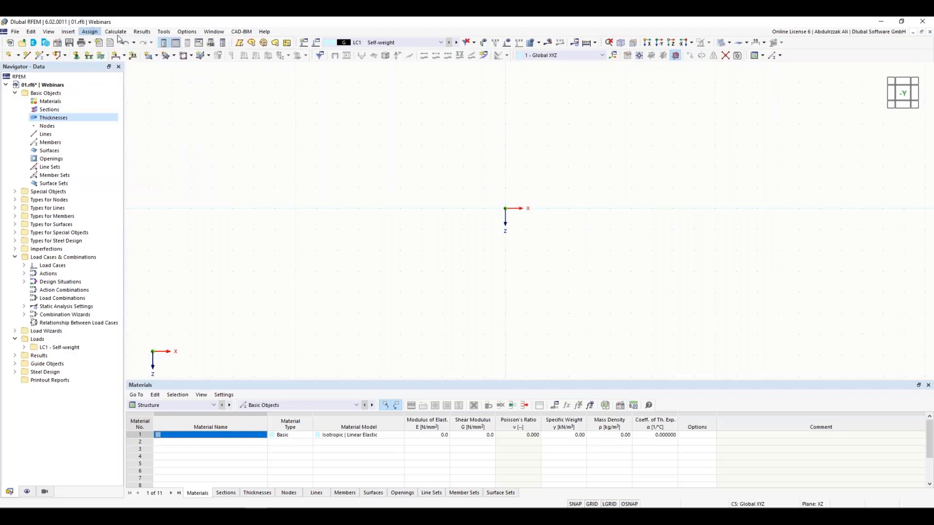
left_click(116, 32)
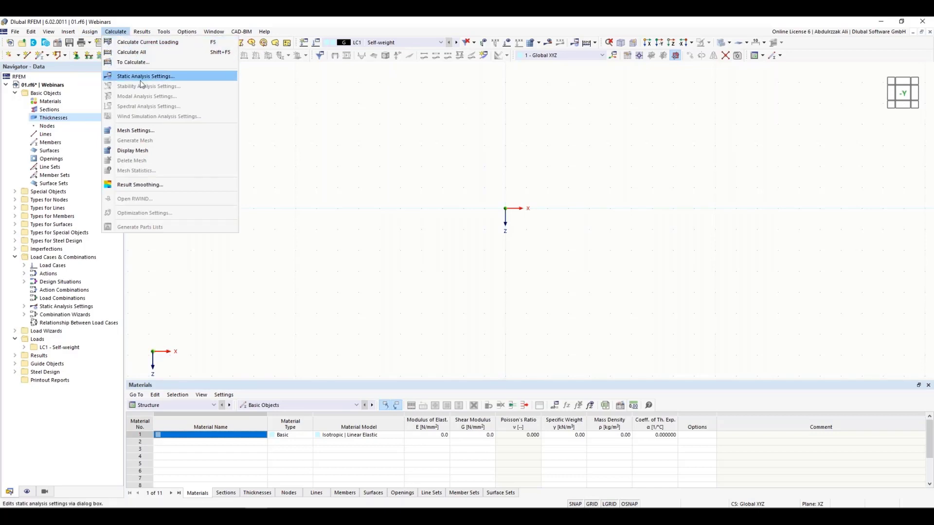
Step: Review the general mesh settings, including the target length of finite elements, and the available calculation commands
left_click(138, 131)
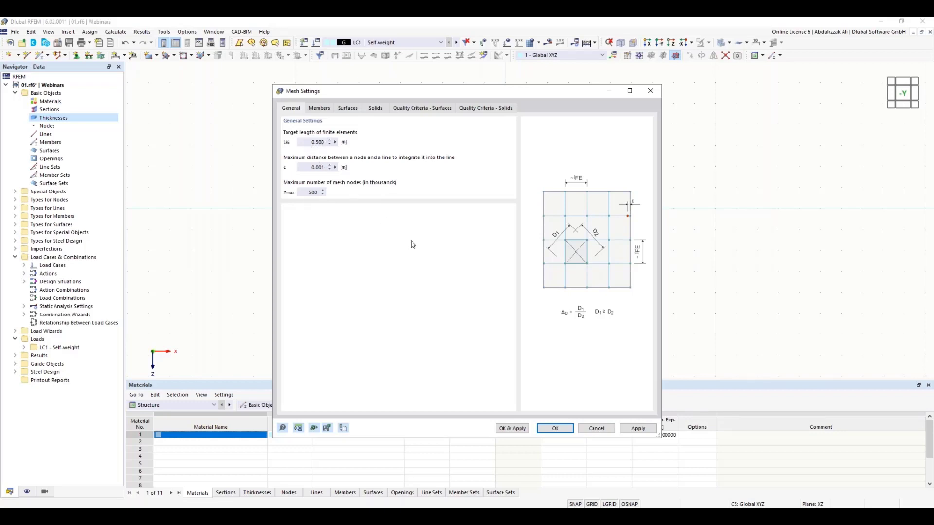
left_click(596, 428)
left_click(116, 32)
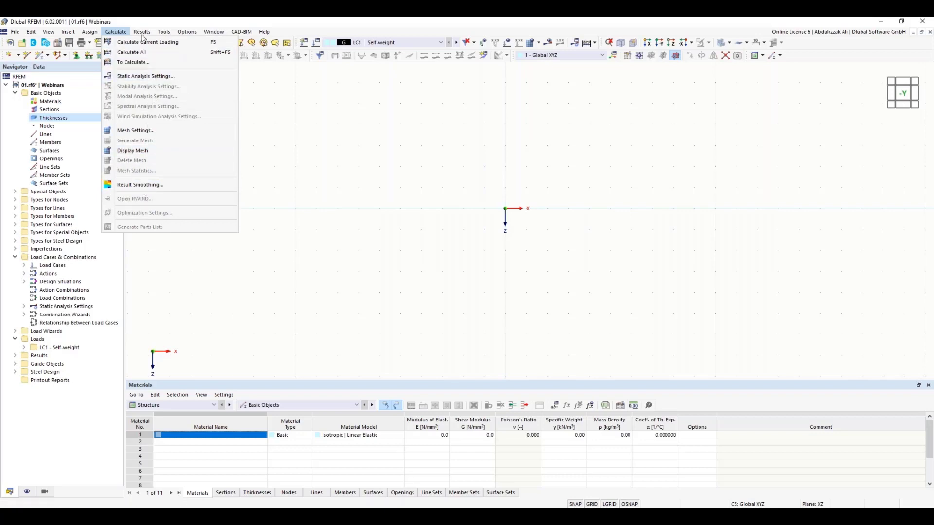
mouse_move(142, 34)
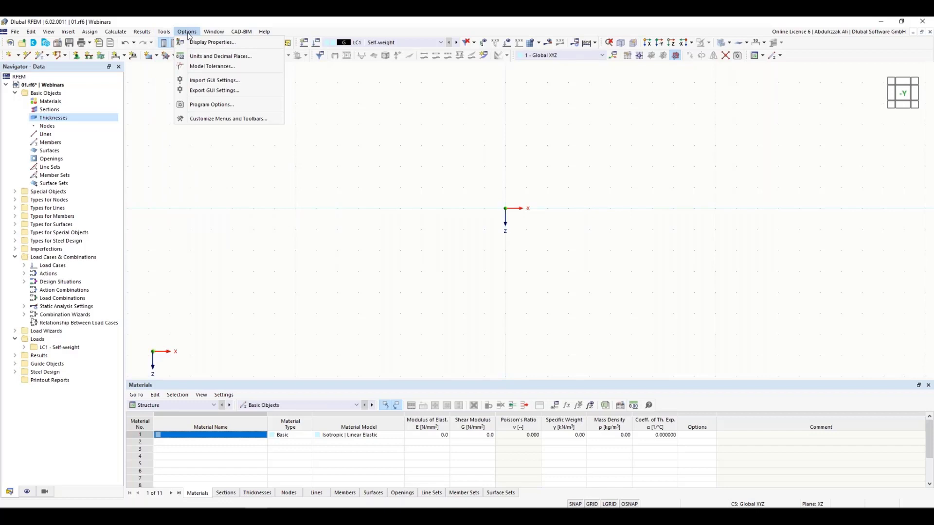
Step: Review the general display properties for background, selection and terrain, leaving them unmodified
left_click(194, 42)
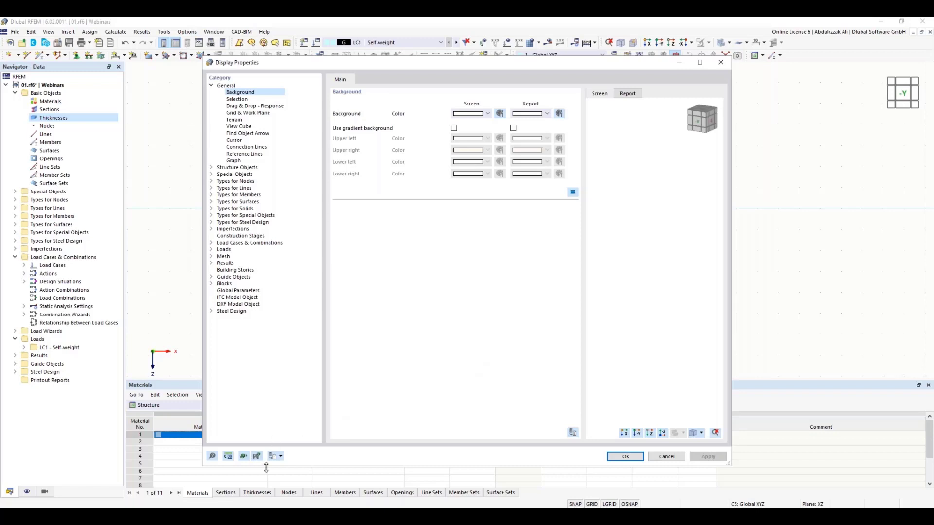
left_click_drag(503, 67, 438, 62)
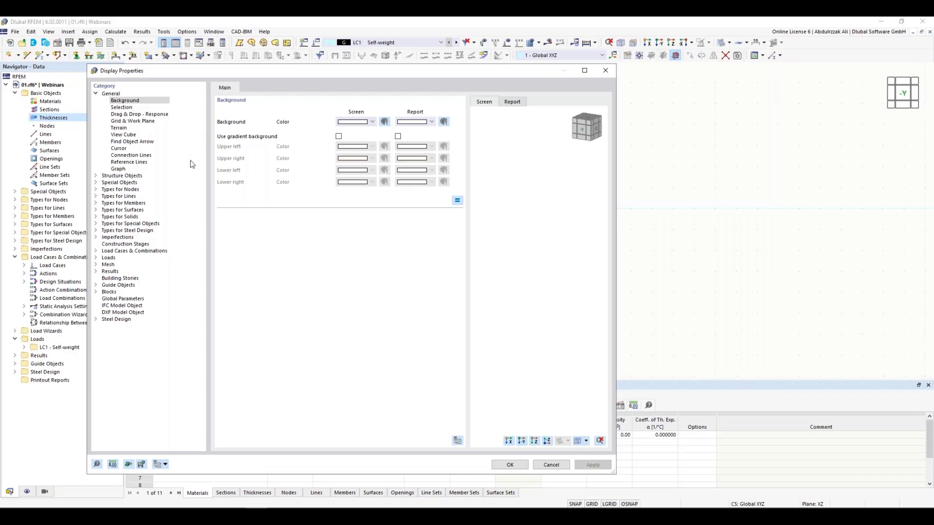
left_click(122, 107)
left_click(119, 128)
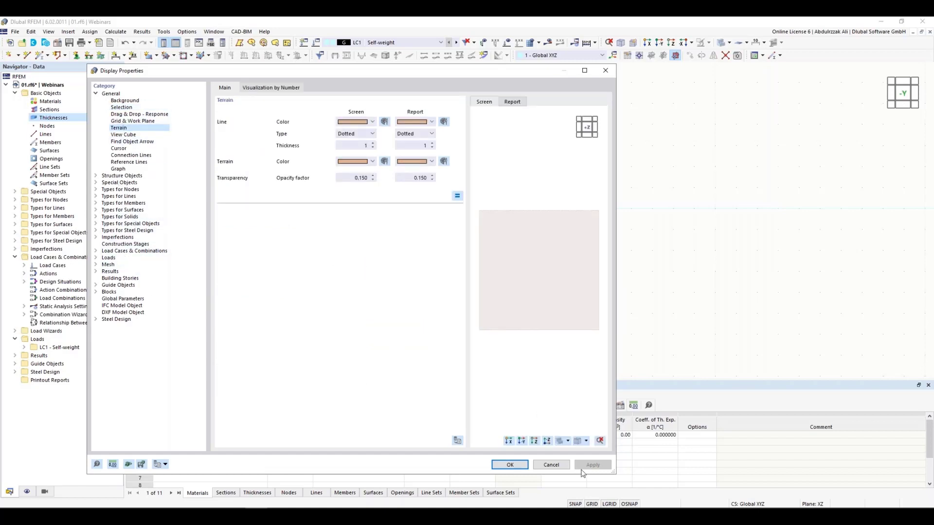
left_click(553, 466)
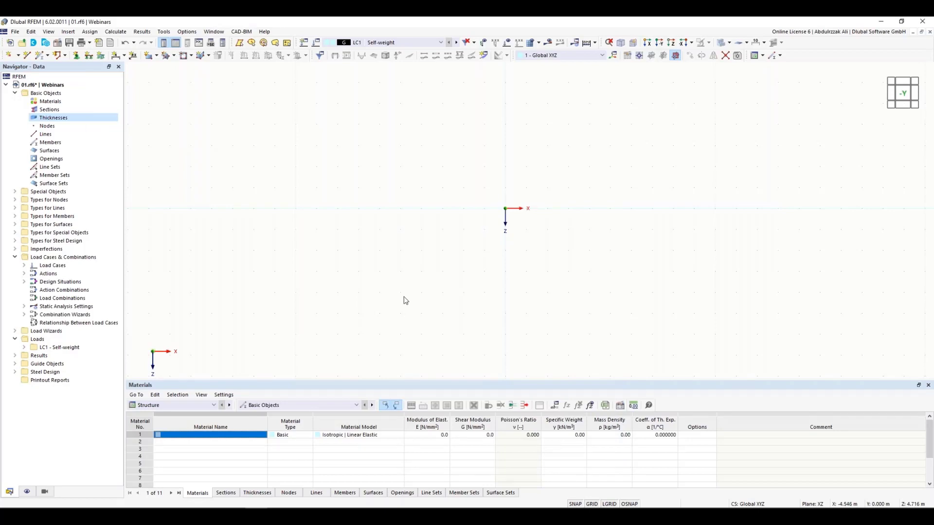
Step: Check the units and decimal places defined for the model quantities
left_click(197, 33)
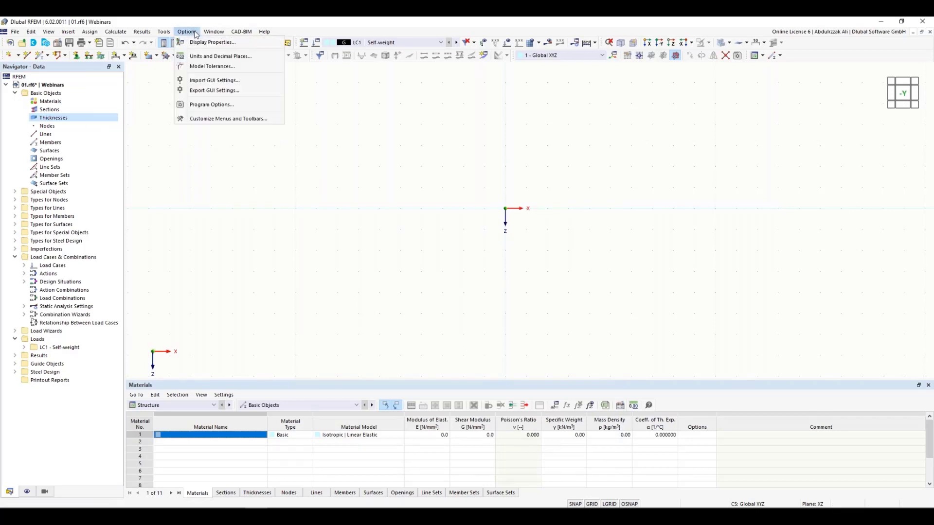
left_click(205, 59)
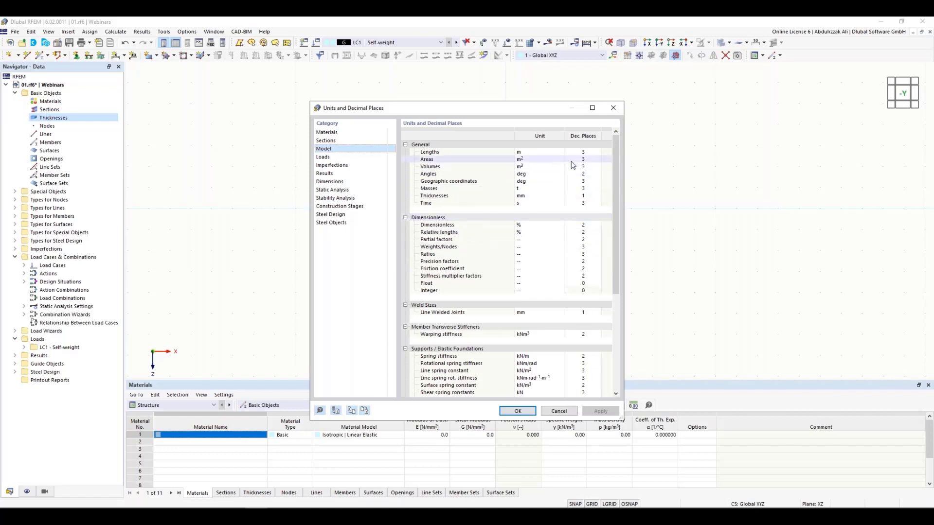
left_click(615, 111)
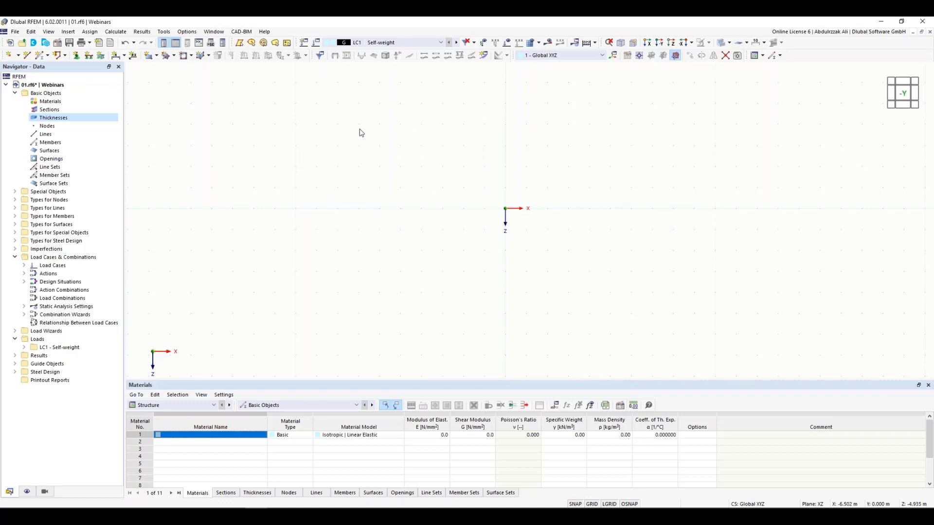
Step: Examine the program options and settings, including the available program languages and the display and miscellaneous options, without applying changes
left_click(193, 33)
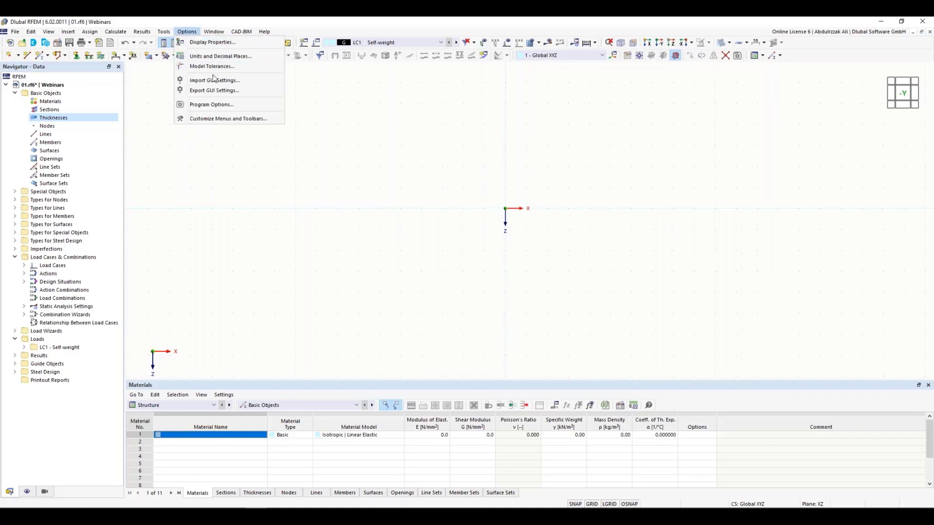
left_click(222, 106)
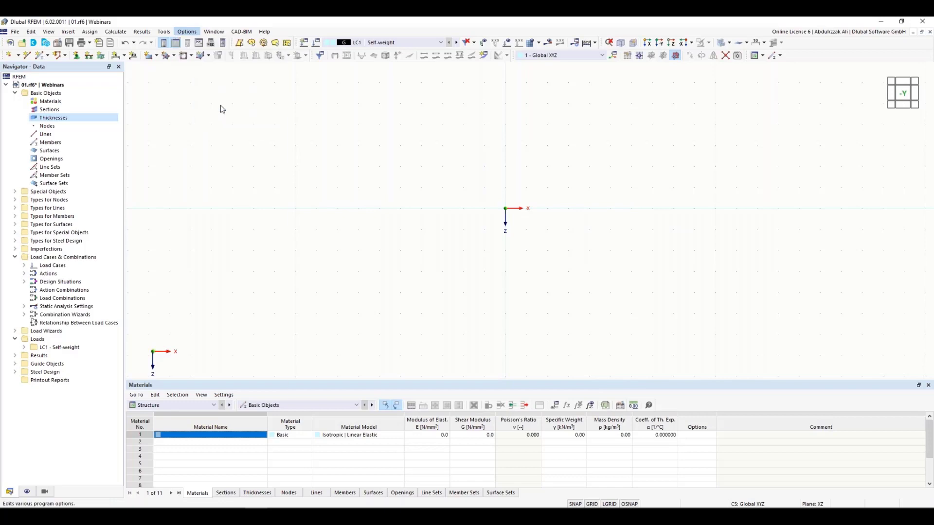
left_click(340, 129)
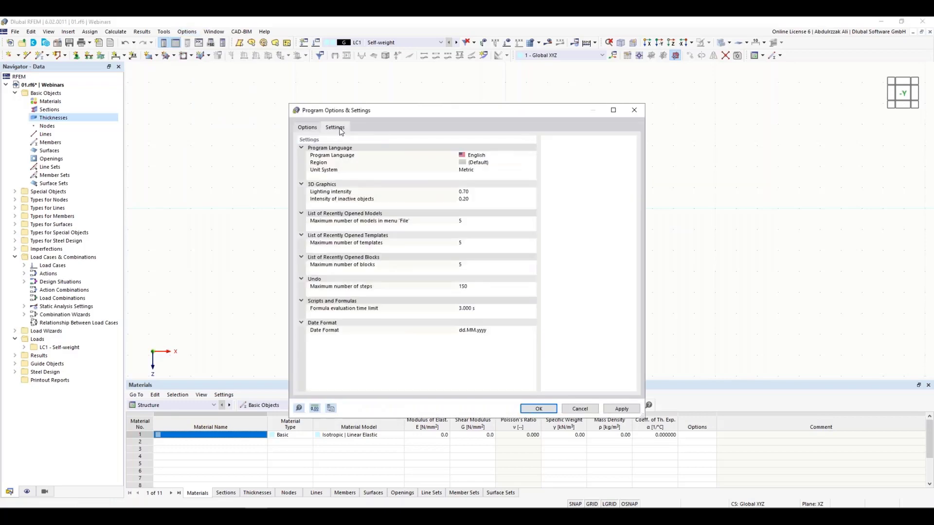
left_click(487, 156)
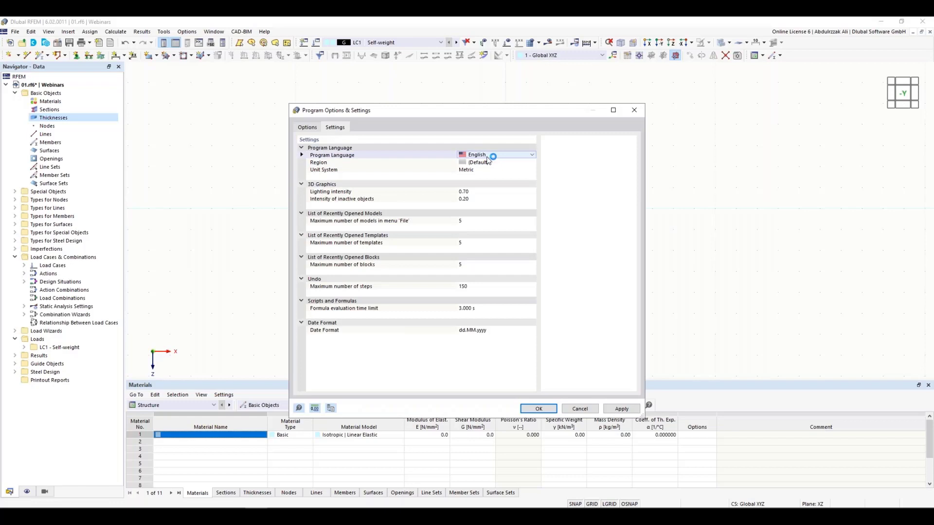
left_click(488, 156)
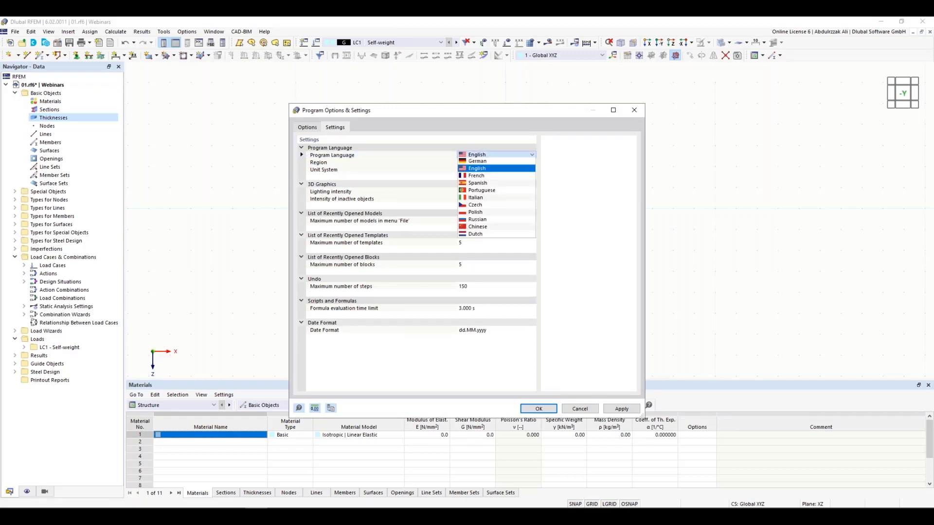
left_click(494, 115)
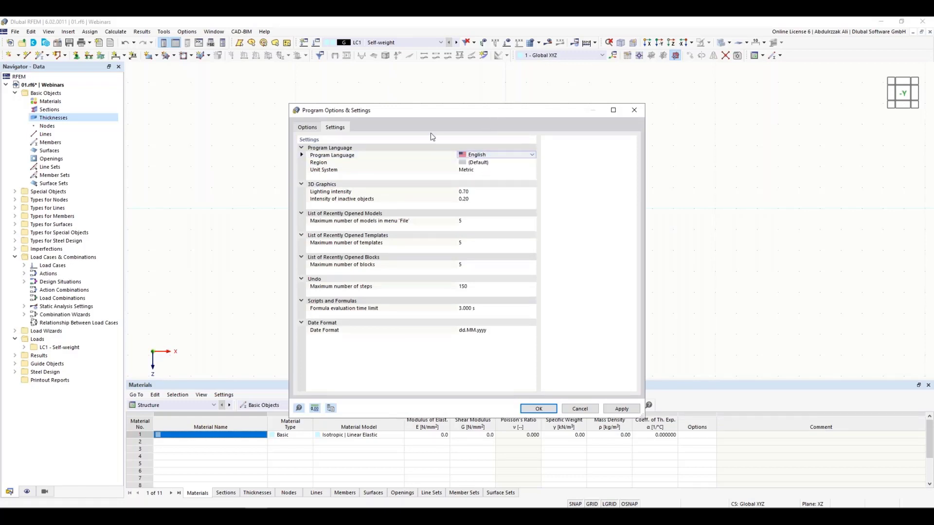
left_click(306, 131)
scroll(479, 308, "down", 5)
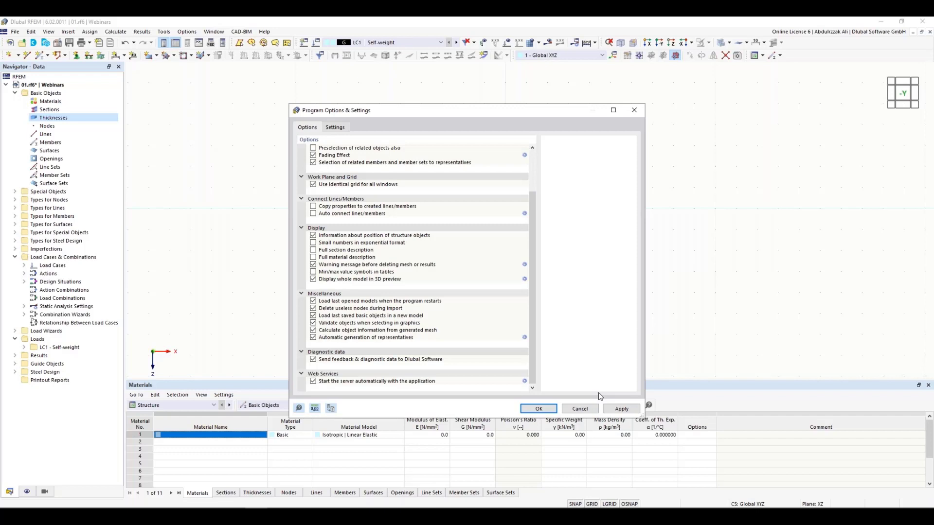
left_click(579, 408)
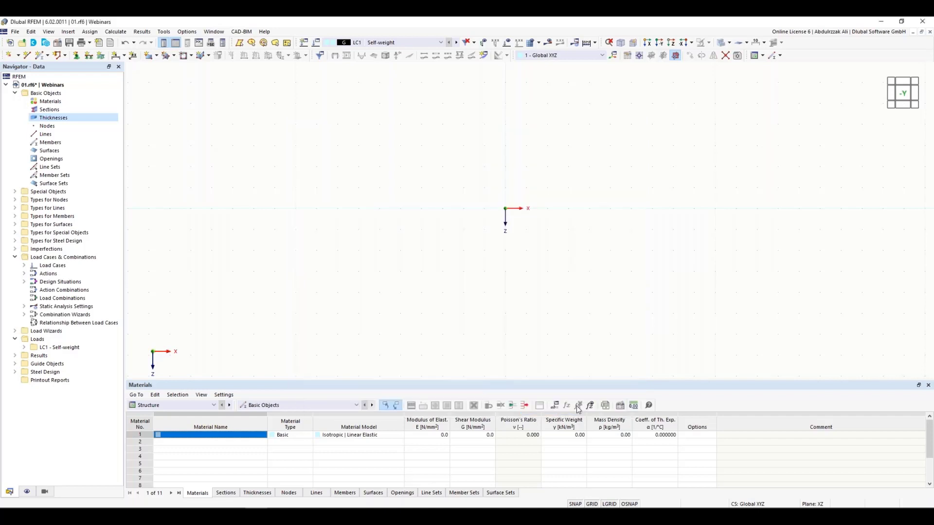
Step: Remove the hotkey assigned to the New Single Member command in the Insert category of the command customization
left_click(189, 34)
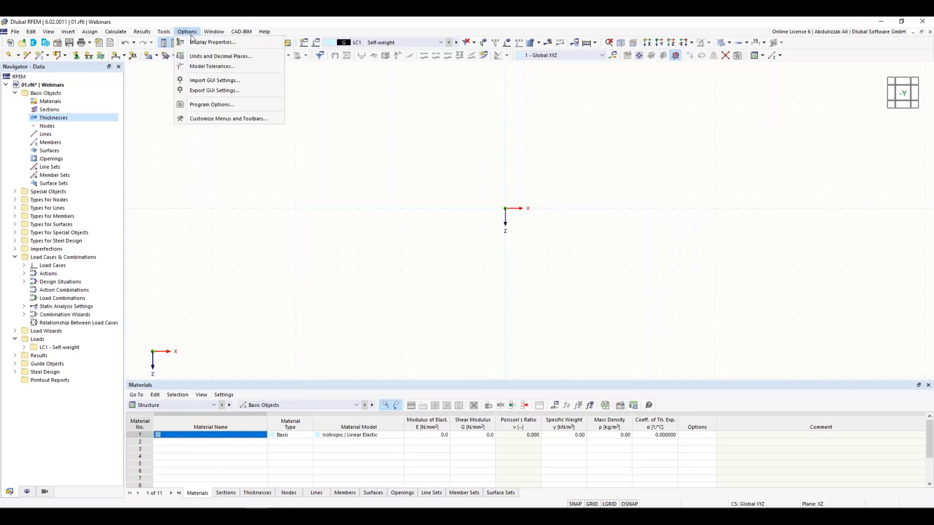
left_click(222, 118)
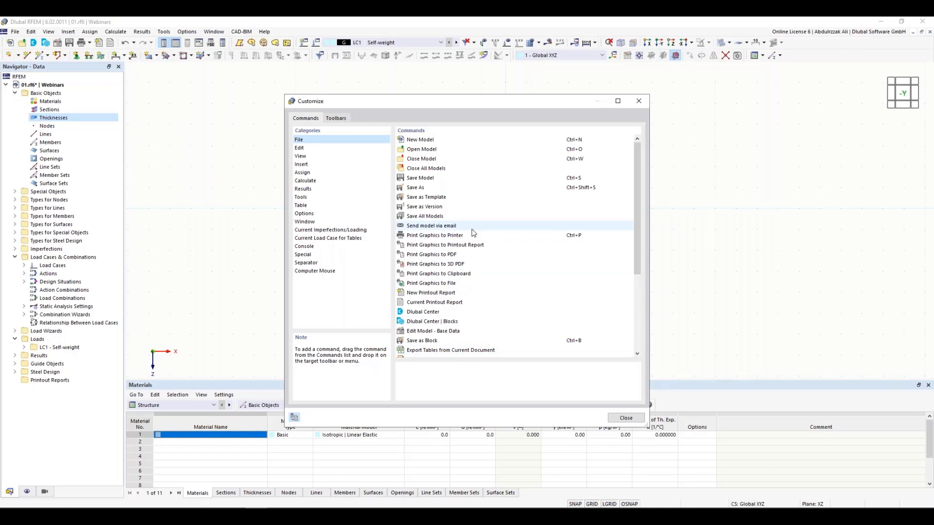
scroll(487, 217, "down", 4)
scroll(492, 219, "up", 4)
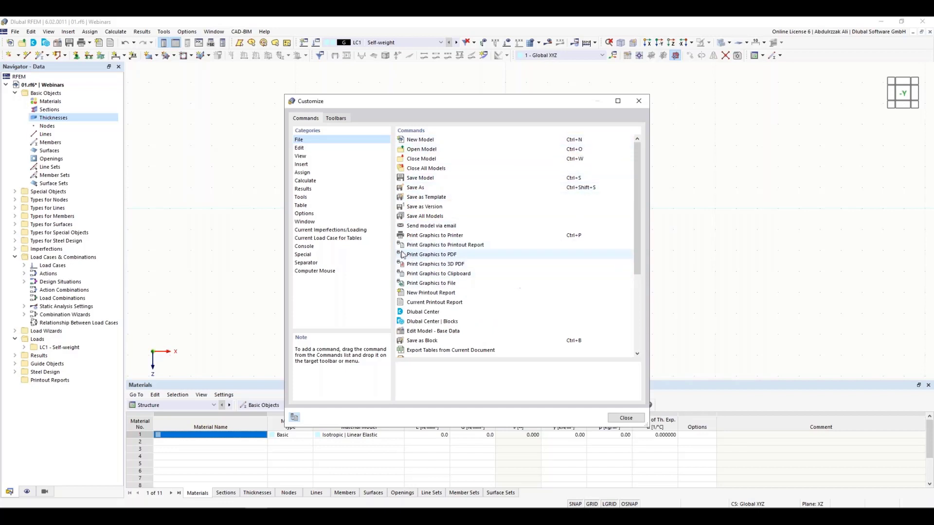
left_click(302, 164)
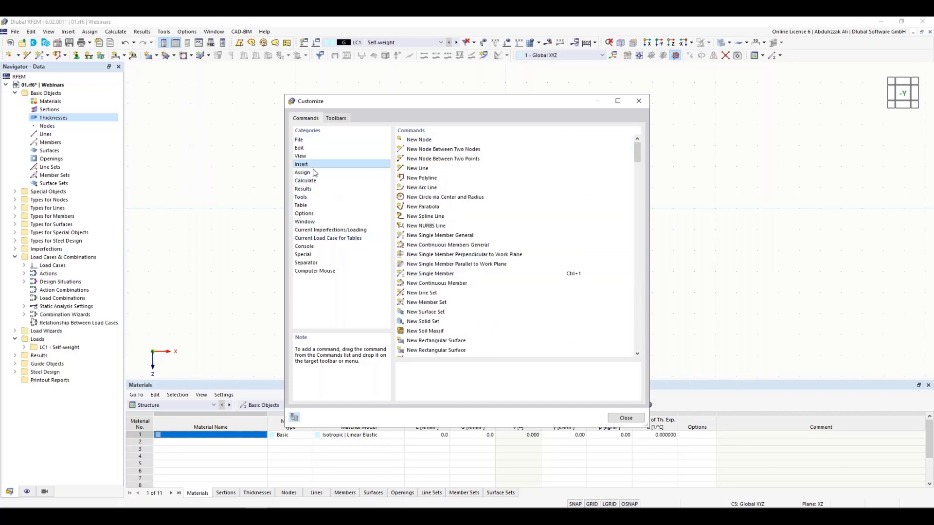
left_click(427, 276)
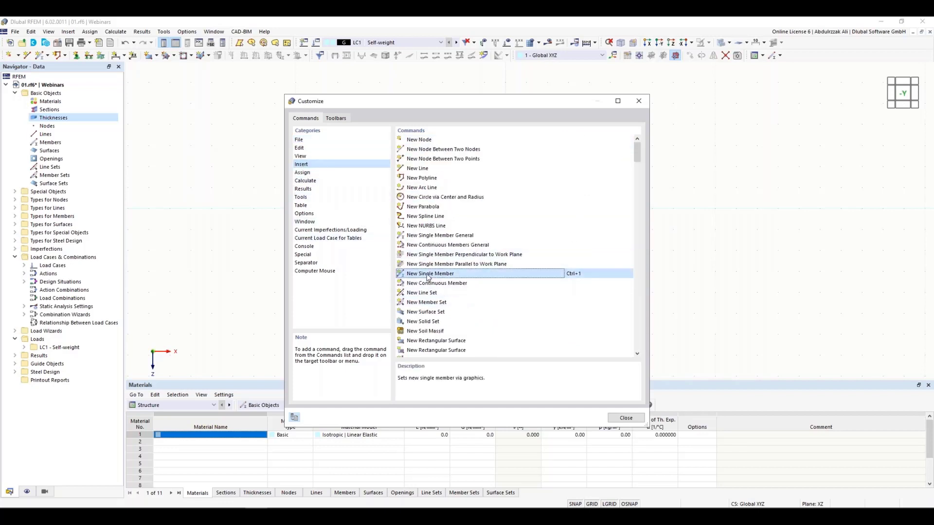
double_click(428, 275)
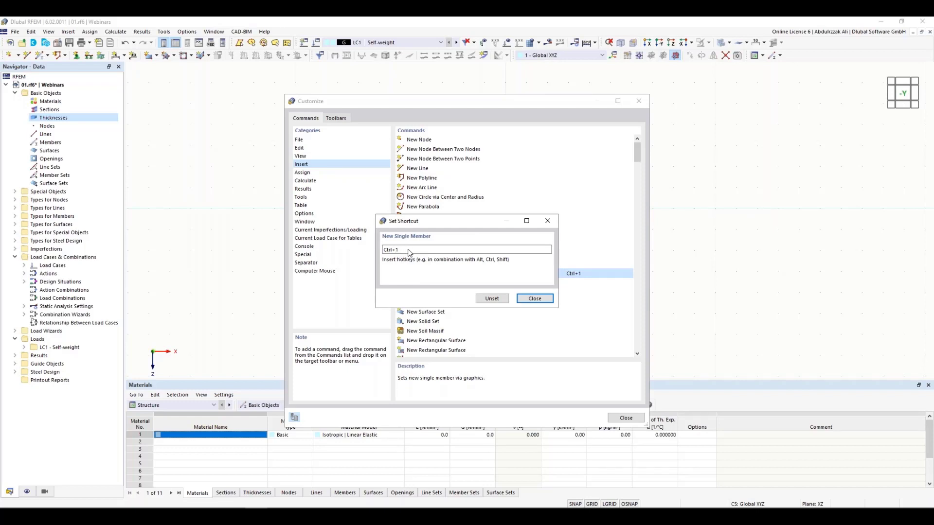
left_click(534, 298)
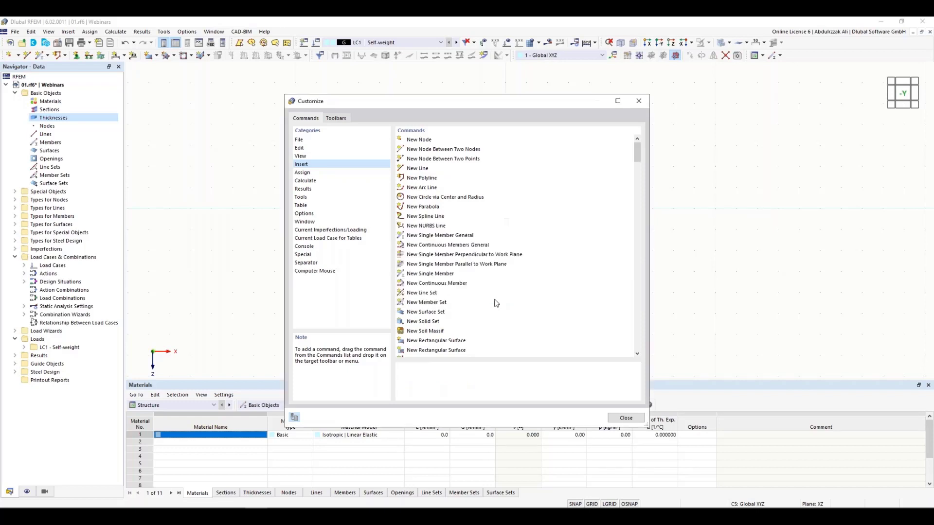
Step: Inspect the hotkey assignment of New Single Member again and review the File category commands, then close the customization
double_click(441, 274)
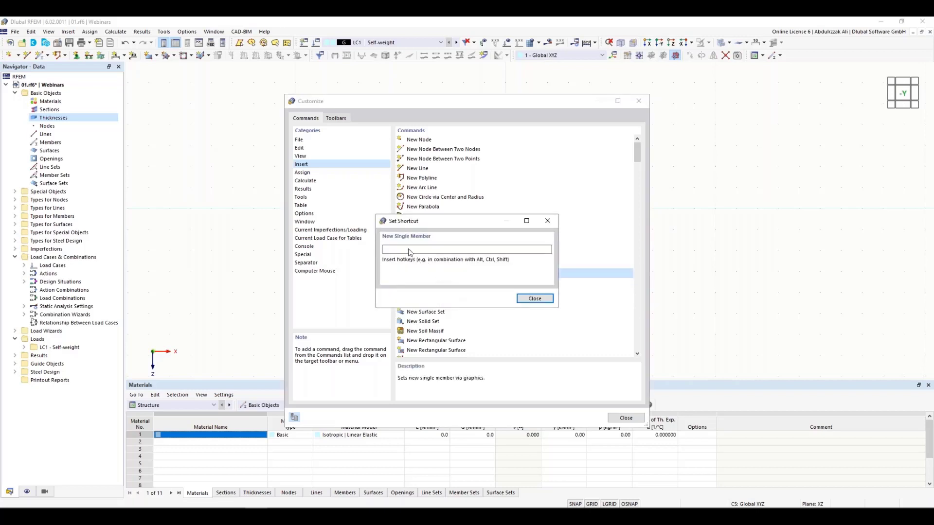
key("ctrl+5")
left_click(548, 221)
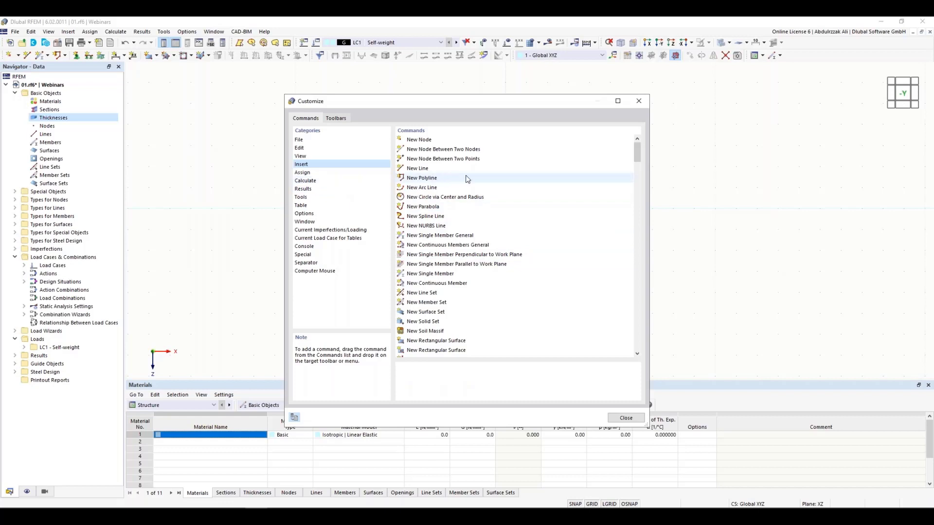
left_click(300, 140)
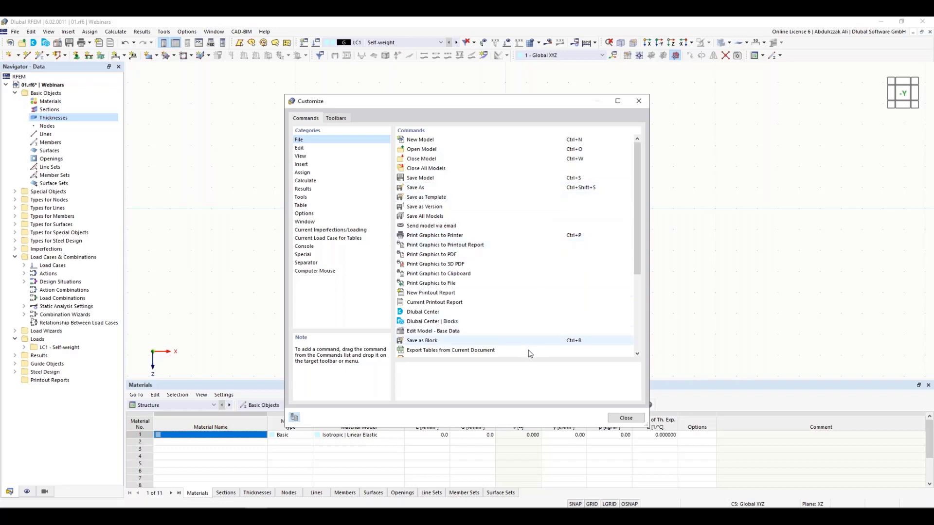
left_click(626, 419)
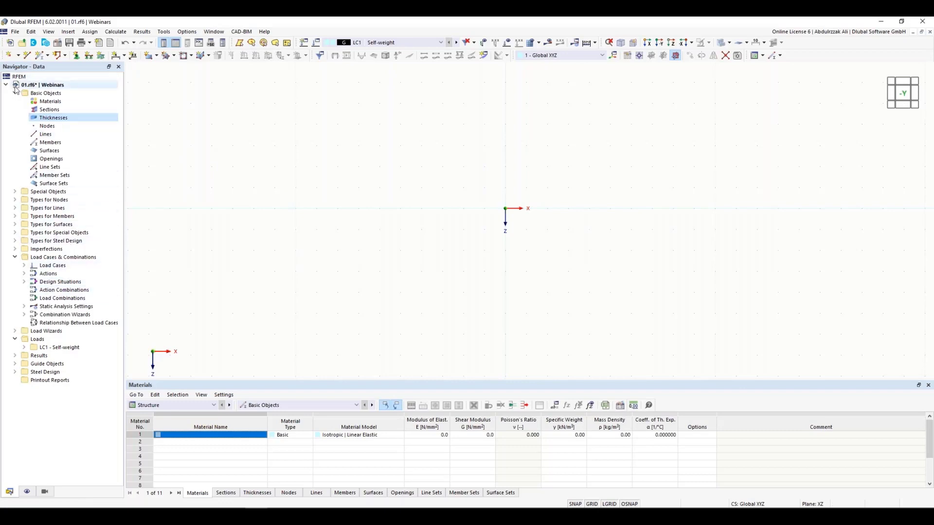
Step: Look through the Basic Objects and Special Objects categories in the model's data tree and collapse both
double_click(56, 102)
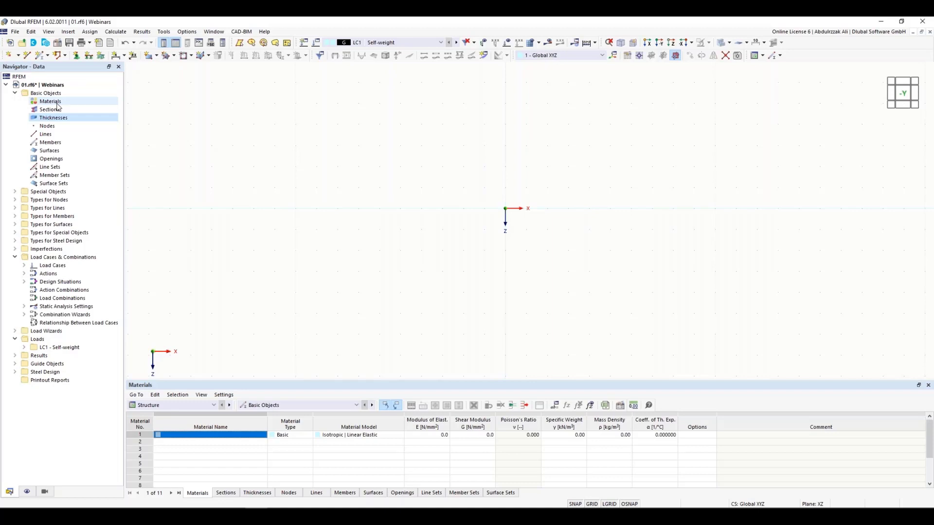
left_click(53, 110)
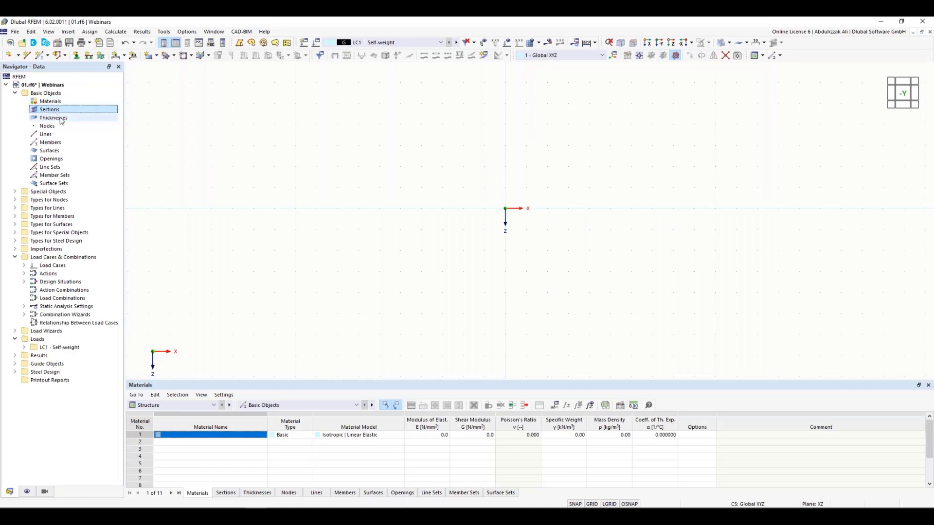
left_click(61, 120)
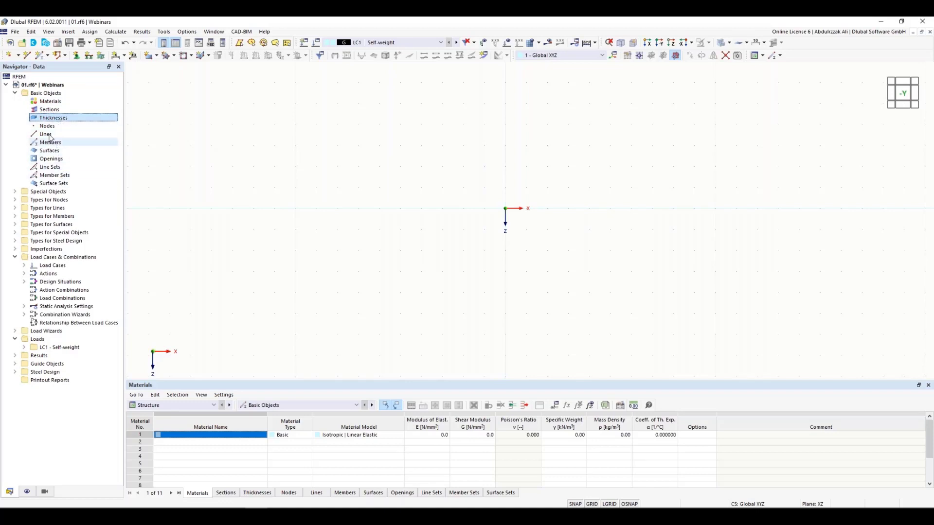
left_click(15, 94)
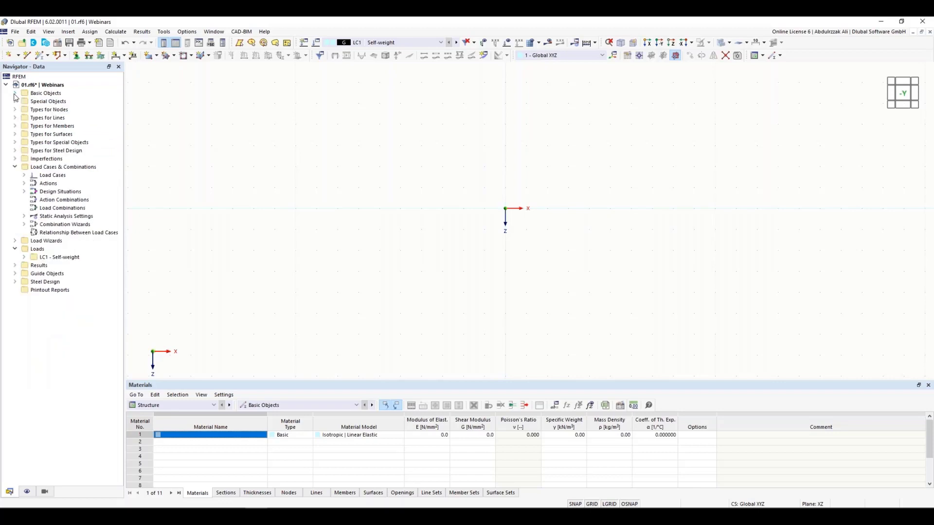
left_click(14, 102)
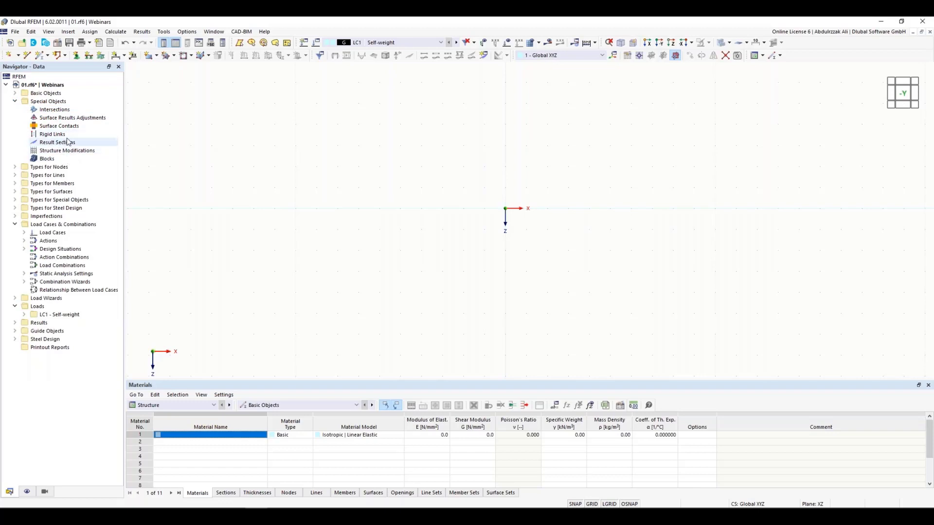
left_click(15, 101)
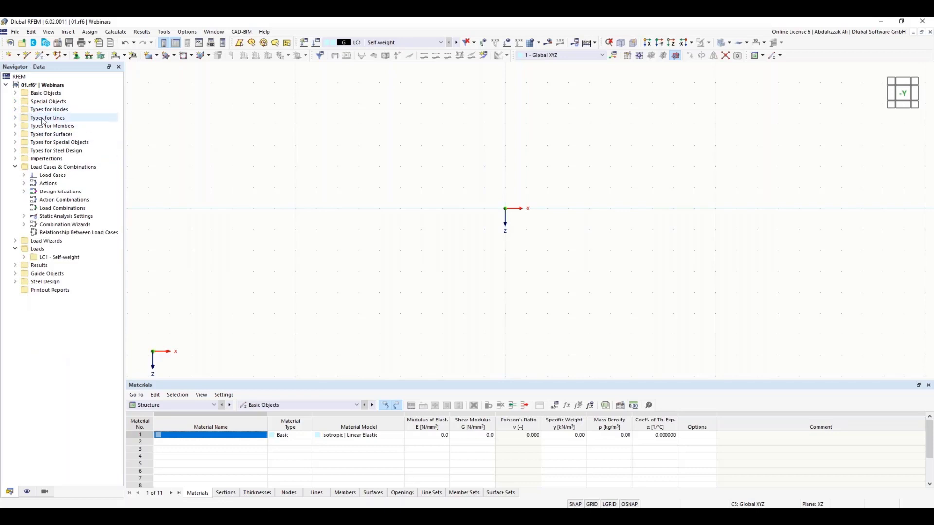
Step: Look through the Basic Objects, Types for Nodes and Types for Lines categories in the model's data tree
left_click(15, 93)
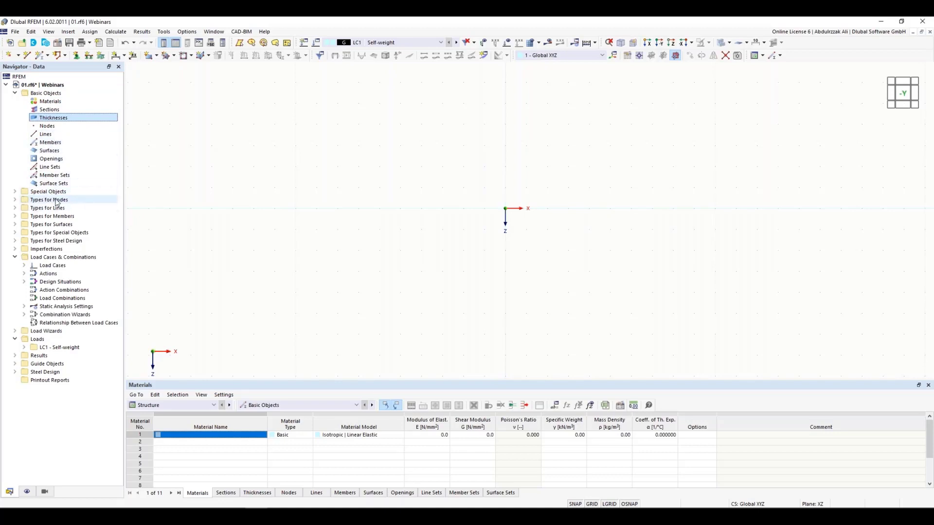
left_click(19, 199)
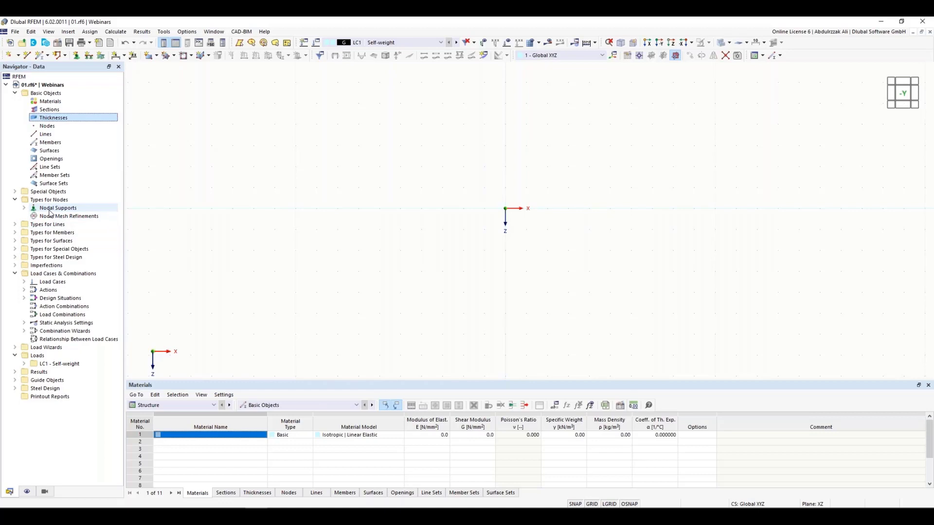
left_click(24, 208)
left_click(24, 209)
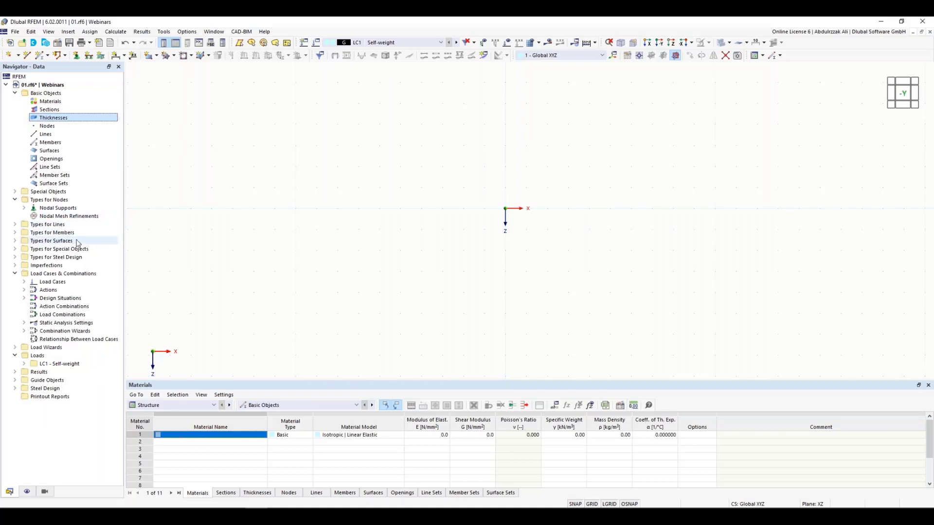
left_click(16, 224)
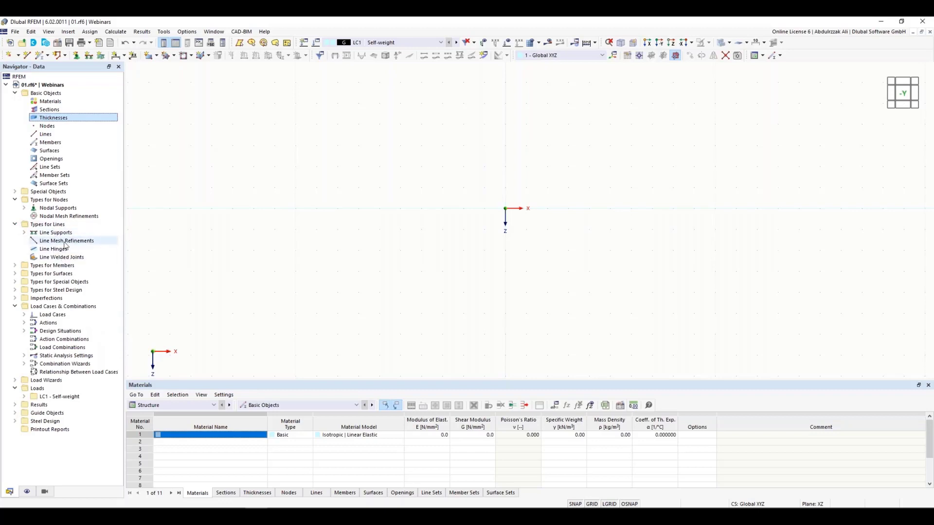
left_click(14, 225)
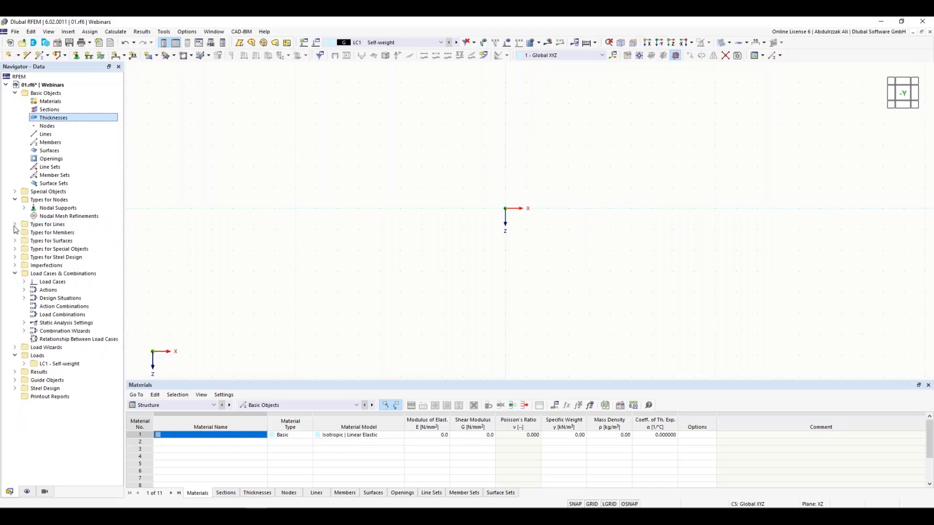
left_click(15, 200)
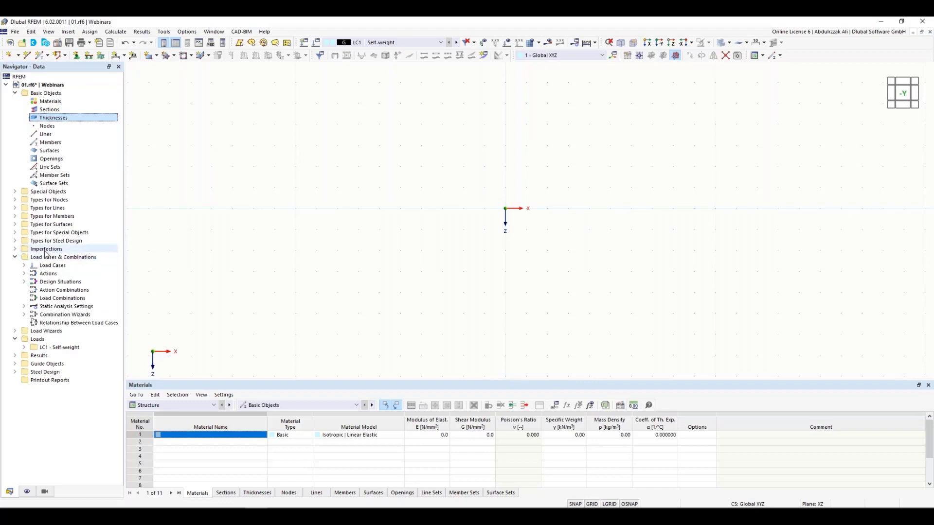
Step: Look through the data tree's categories from Imperfections and Load Wizards to Guide Objects, Steel Design and Printout Reports
left_click(15, 249)
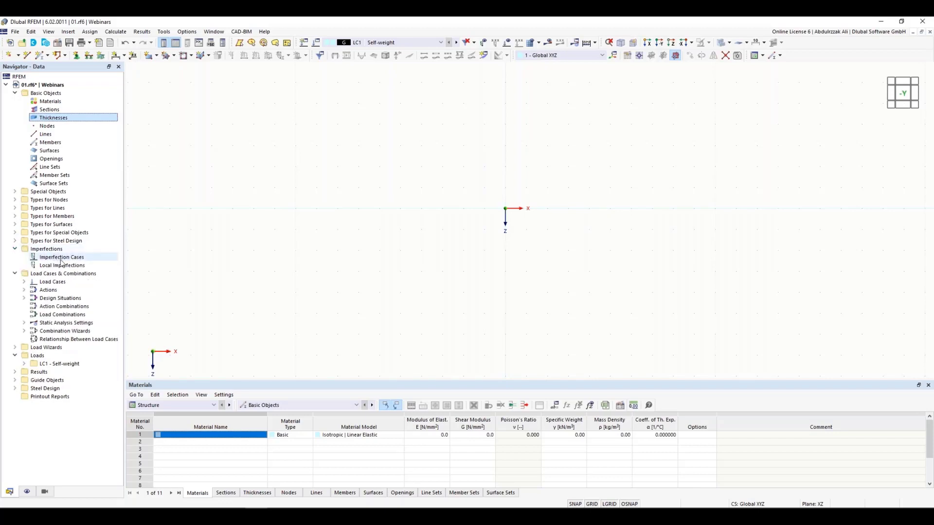
left_click(15, 249)
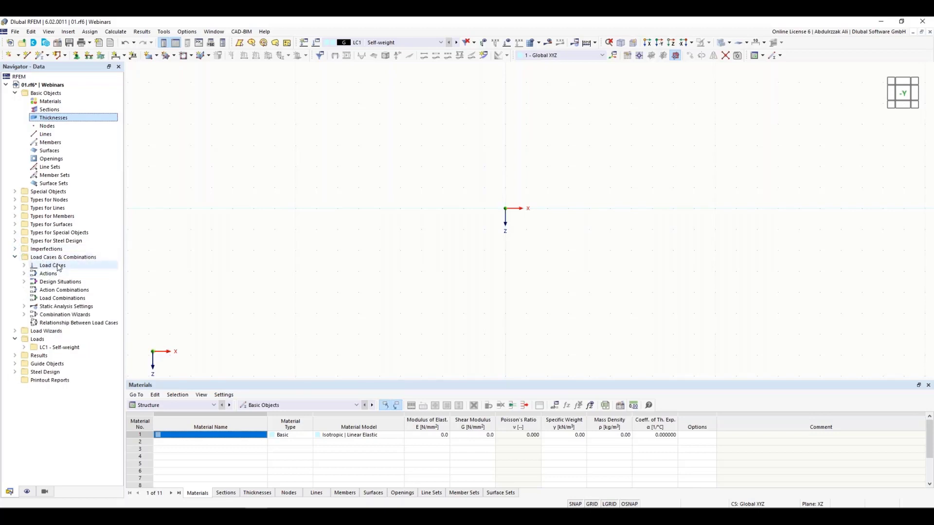
double_click(46, 331)
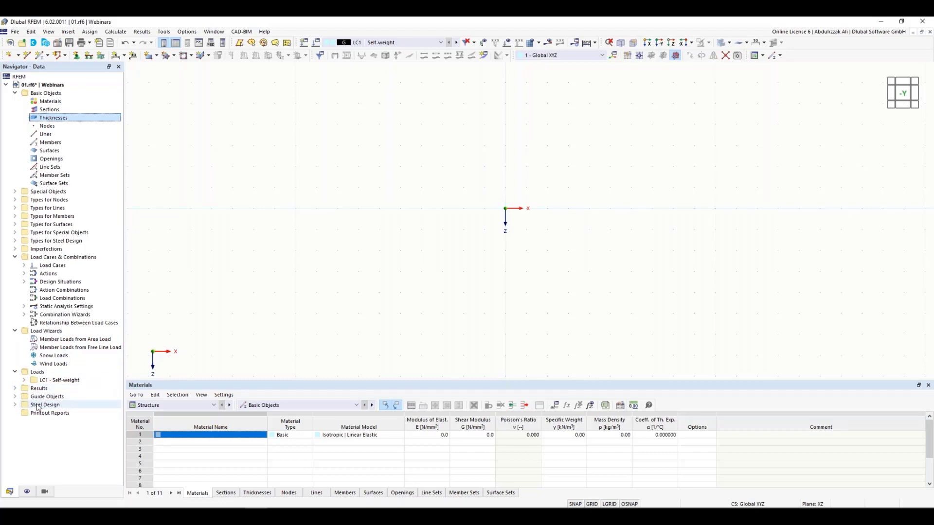
left_click(15, 396)
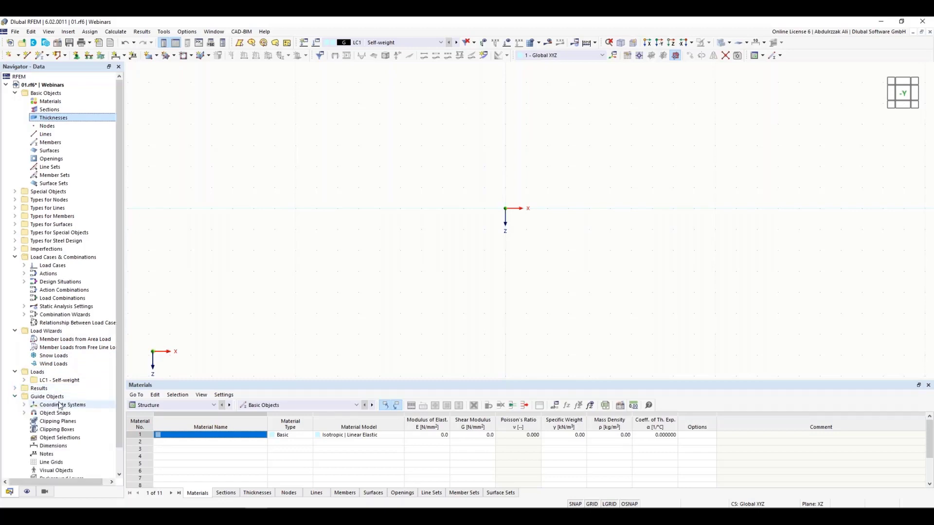
scroll(46, 389, "down", 1)
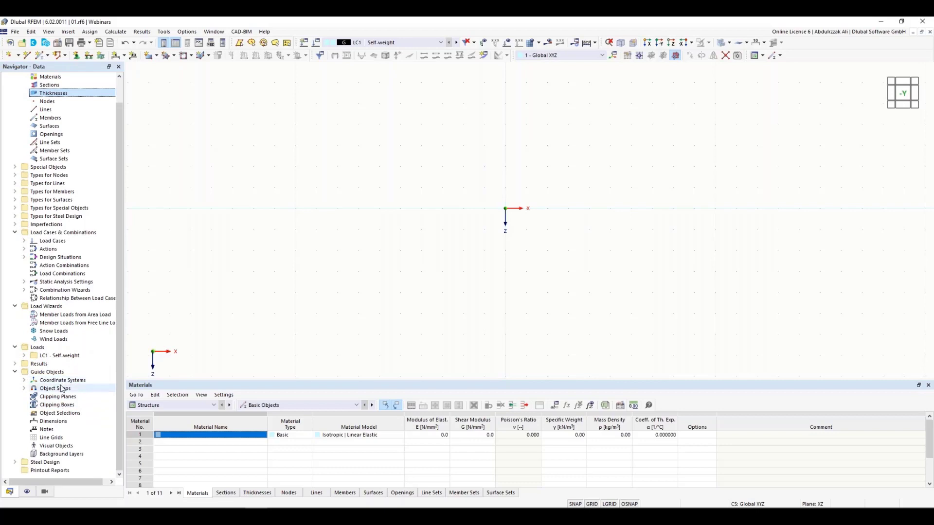
left_click(15, 462)
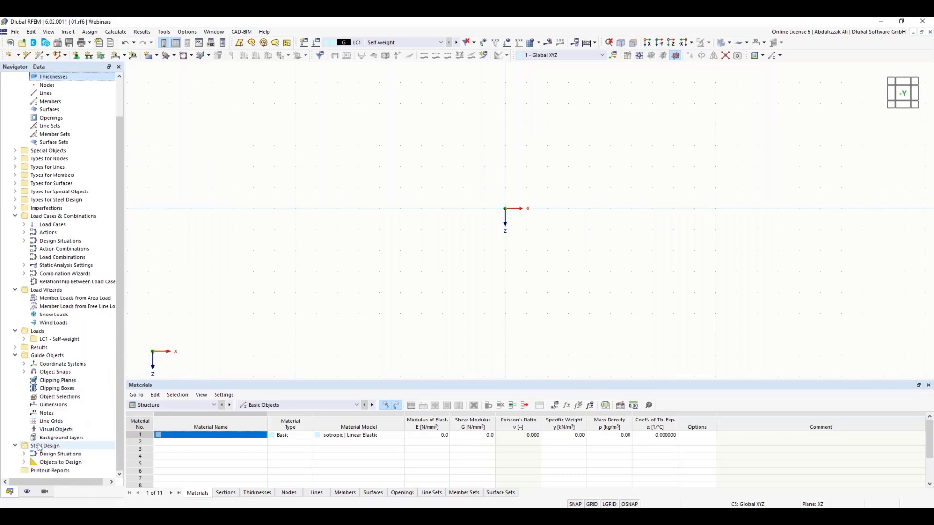
left_click(18, 451)
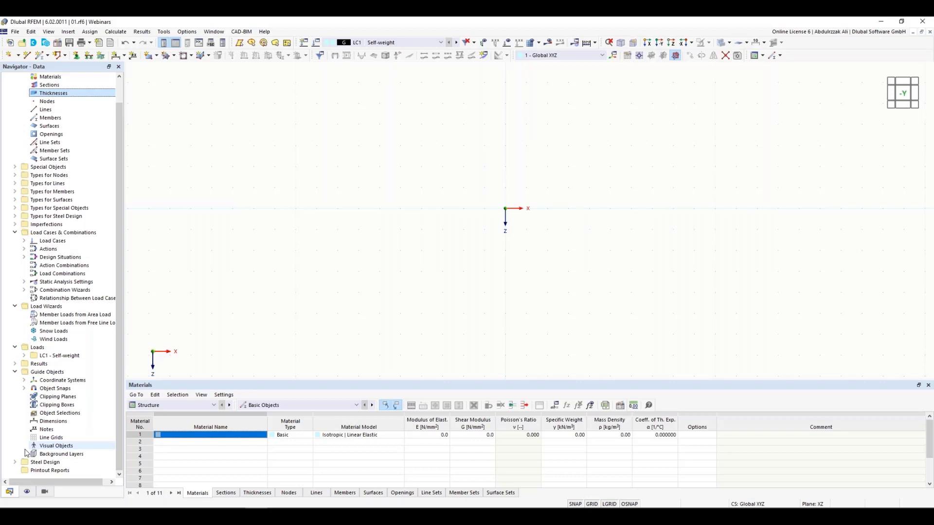
left_click(47, 472)
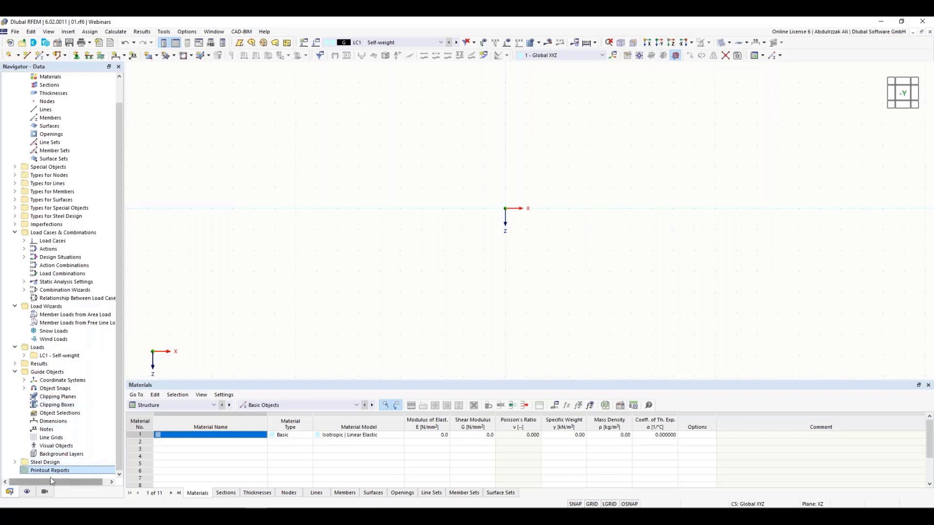
Step: Bring up the navigator's display settings, hide the axis system under General and show it again
left_click(28, 492)
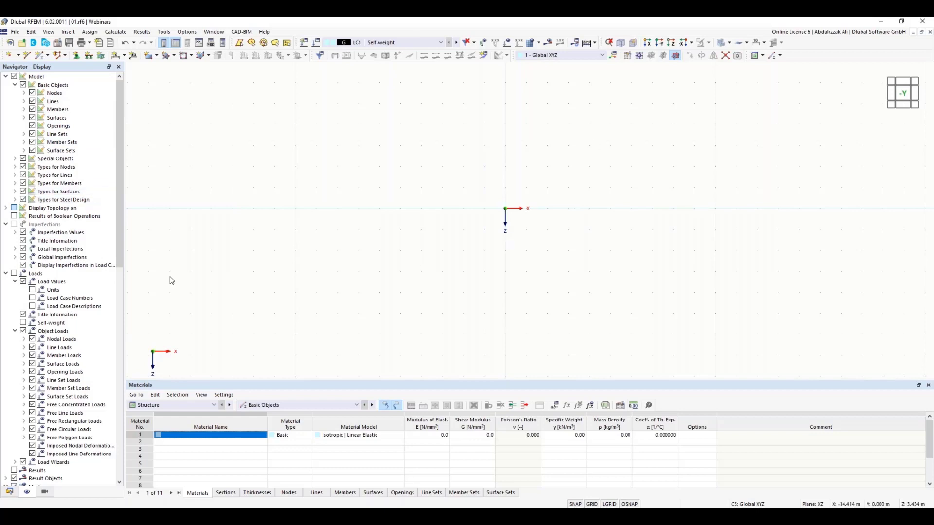
scroll(72, 231, "down", 6)
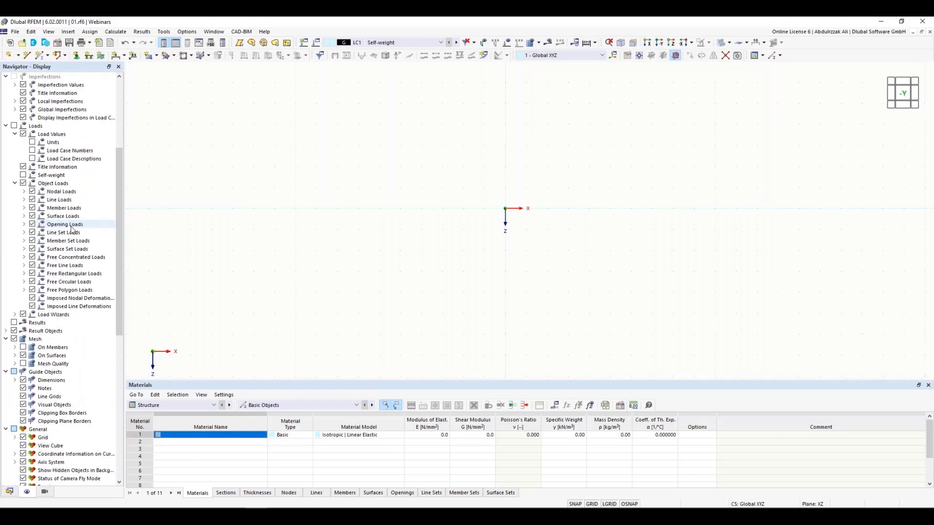
scroll(72, 230, "down", 8)
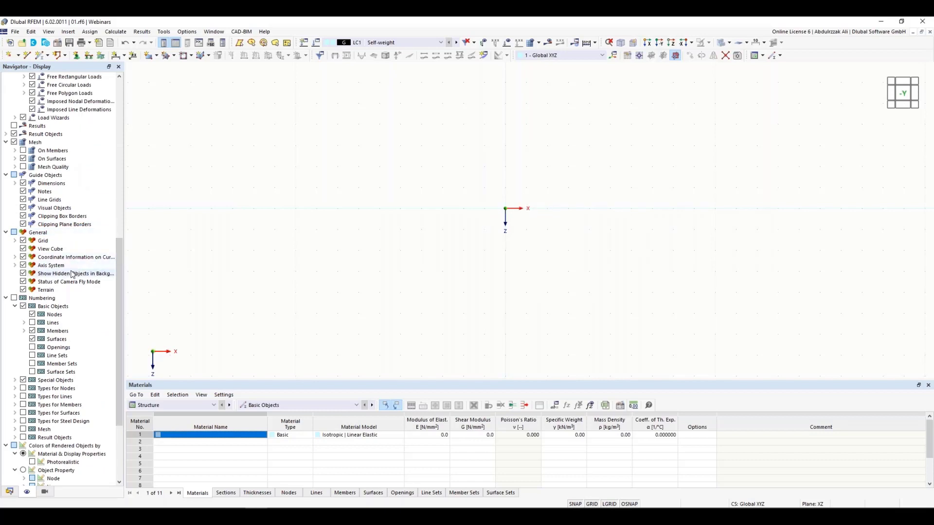
left_click(23, 266)
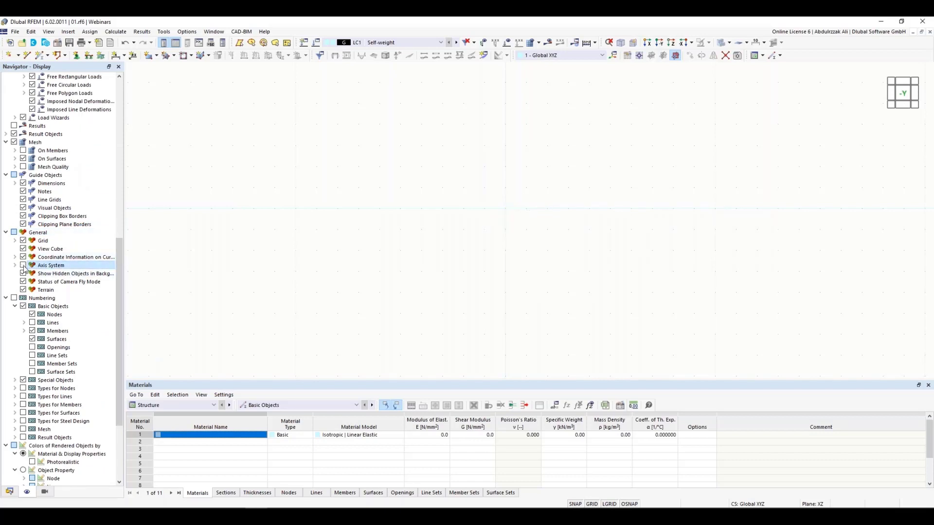
left_click(23, 265)
Step: Examine the display options for loads, numbering and rendering, including the properties available for colouring members
scroll(72, 264, "up", 10)
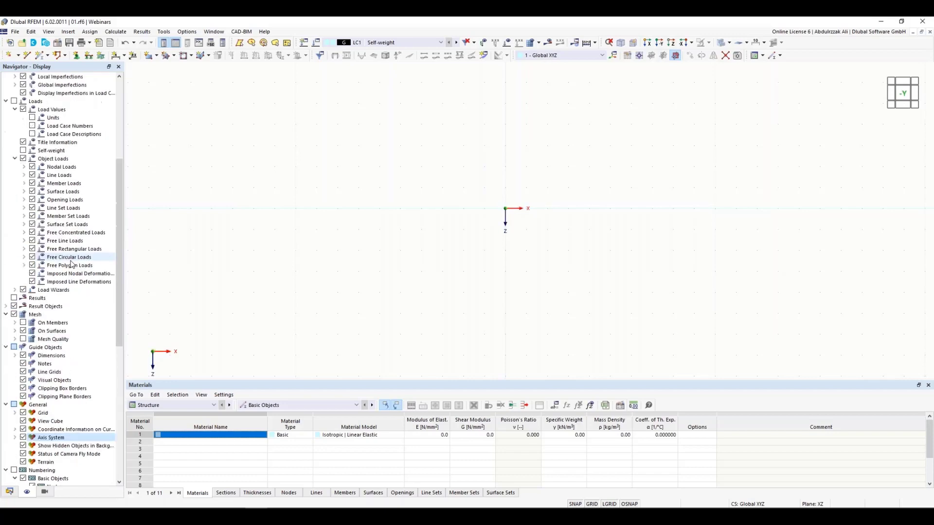
scroll(72, 264, "down", 12)
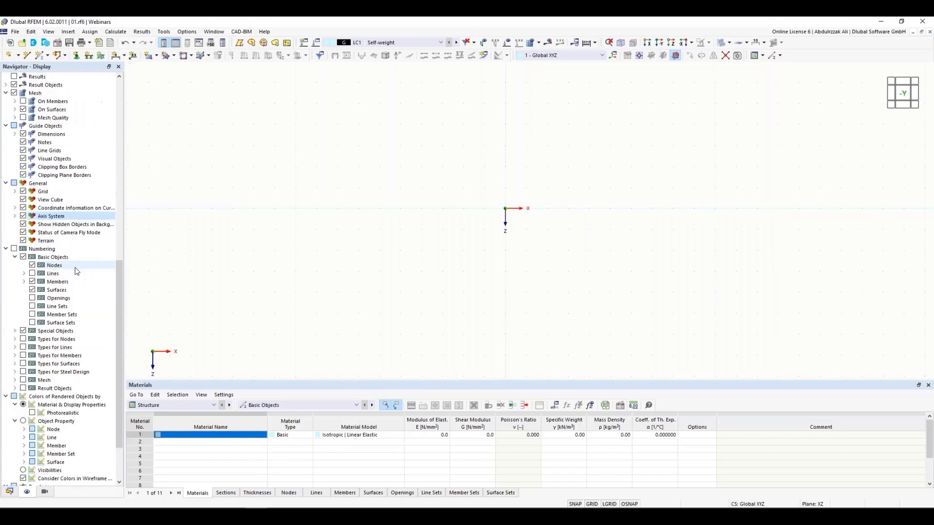
scroll(78, 271, "down", 3)
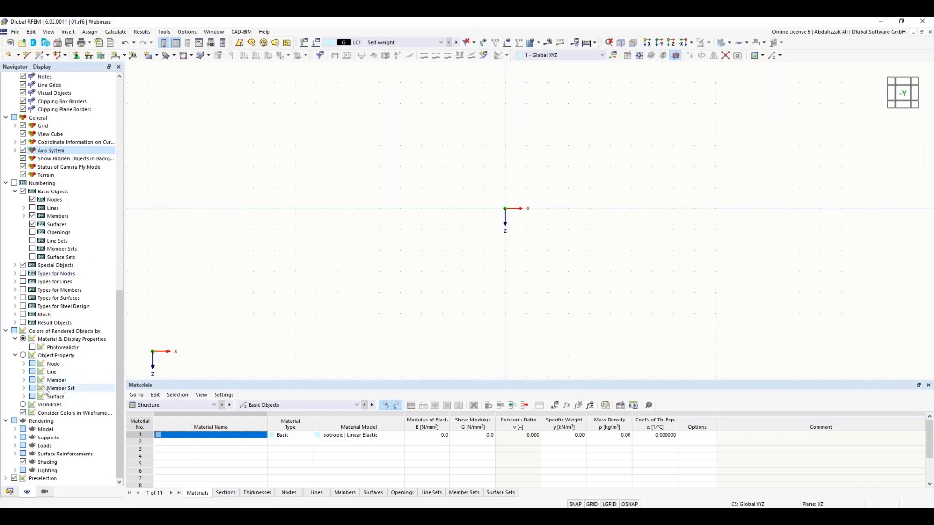
left_click(24, 381)
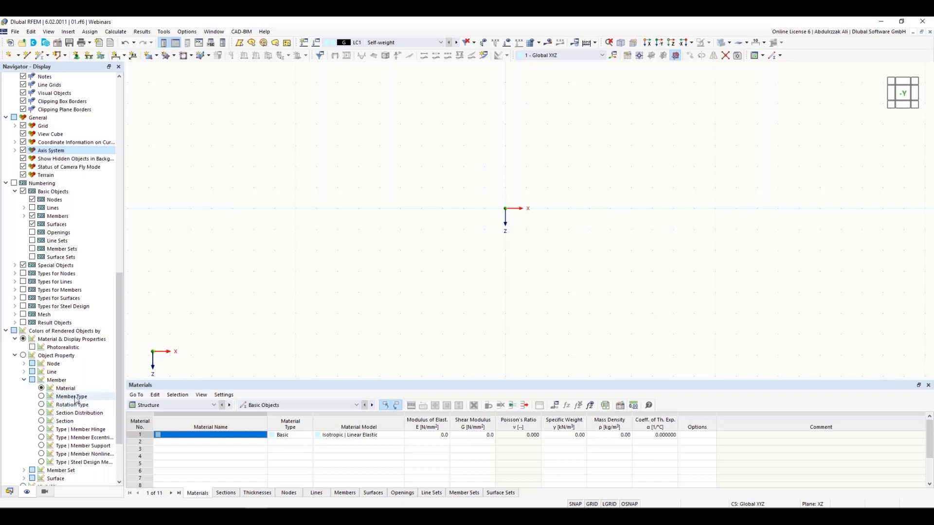
scroll(72, 416, "down", 3)
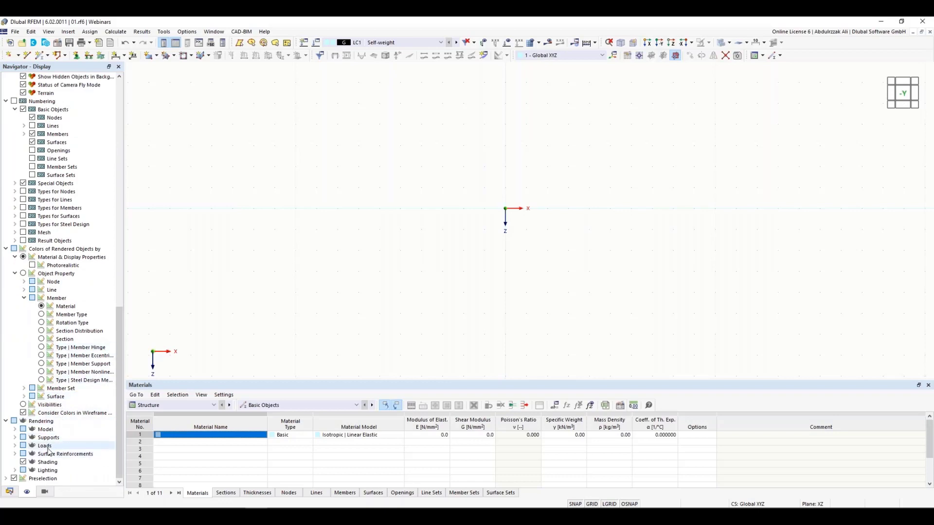
Step: Check the navigator's views section and return to the model's data tree
left_click(45, 493)
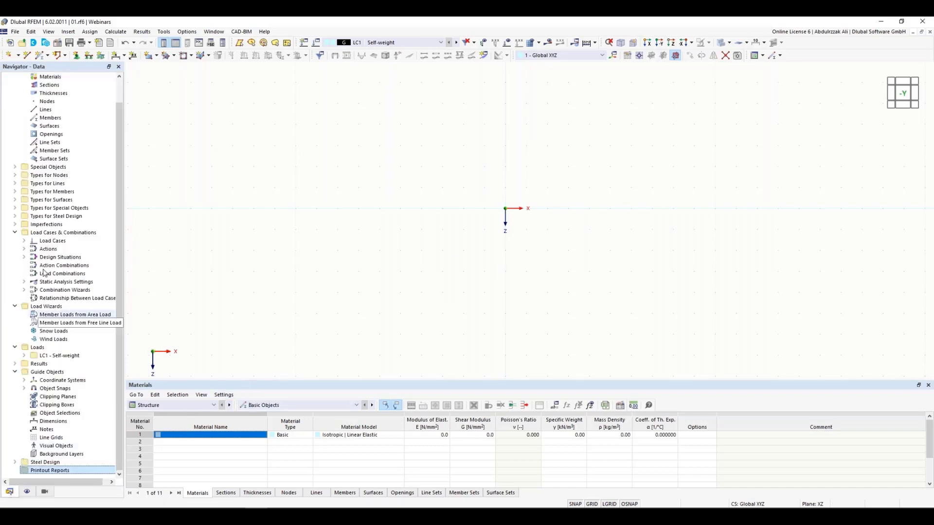
left_click(9, 492)
scroll(53, 141, "up", 1)
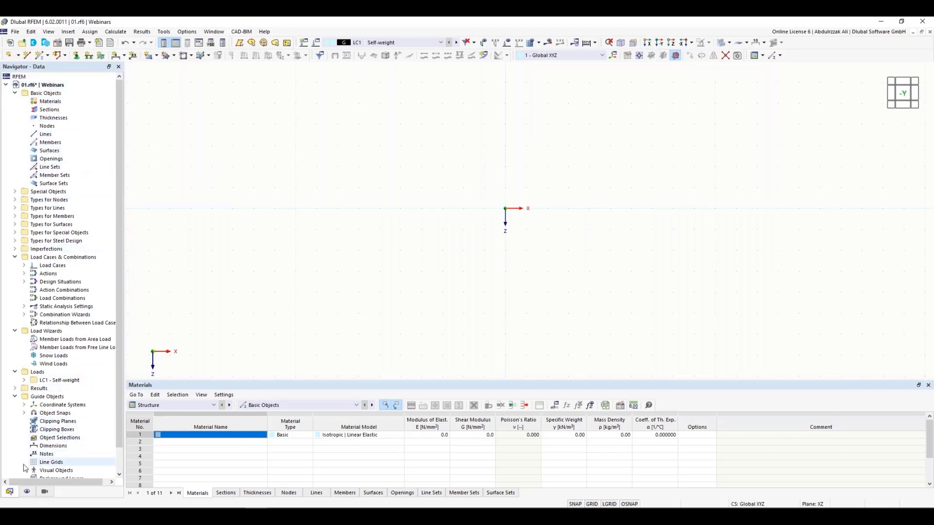
Step: Review the table categories and object groups available for the structure, and view the Sections, Thicknesses and Materials tables
left_click(168, 406)
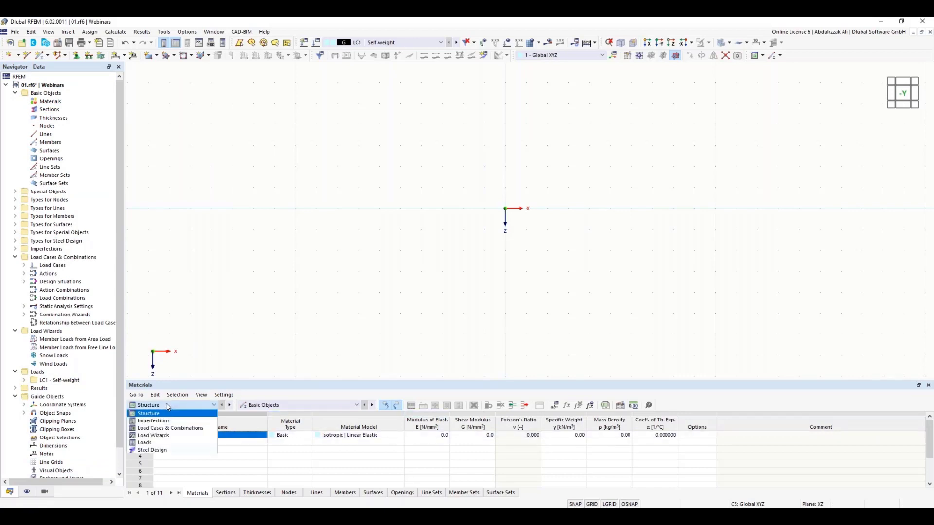
left_click(168, 407)
left_click(277, 406)
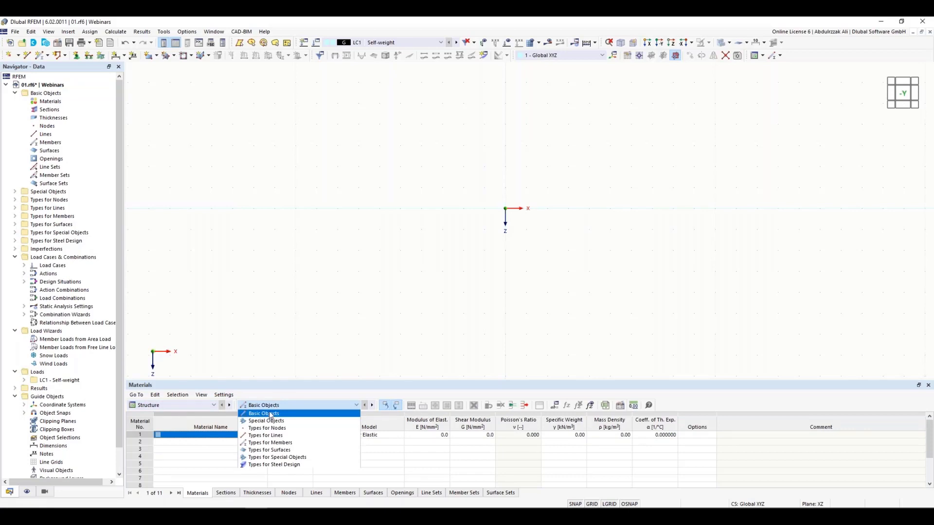
left_click(271, 415)
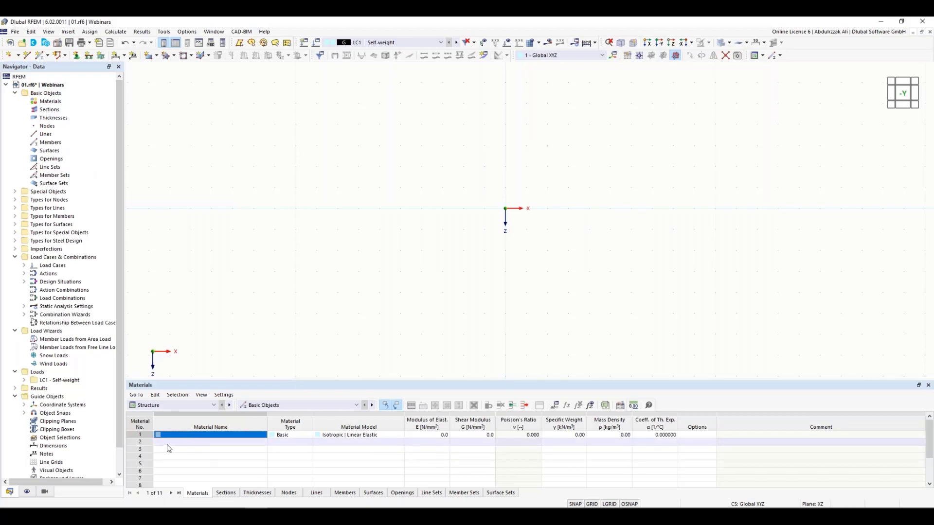
left_click(227, 493)
left_click(257, 493)
left_click(198, 493)
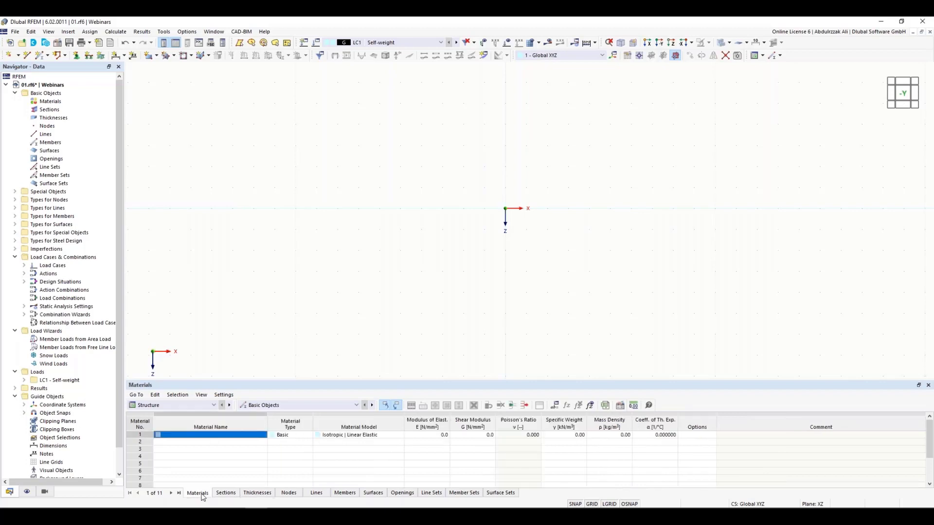
left_click(166, 406)
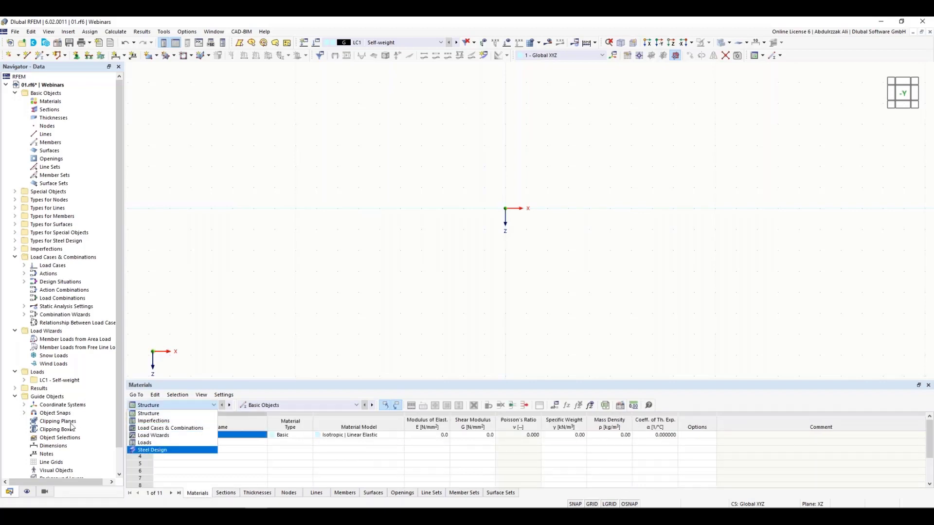
left_click(51, 396)
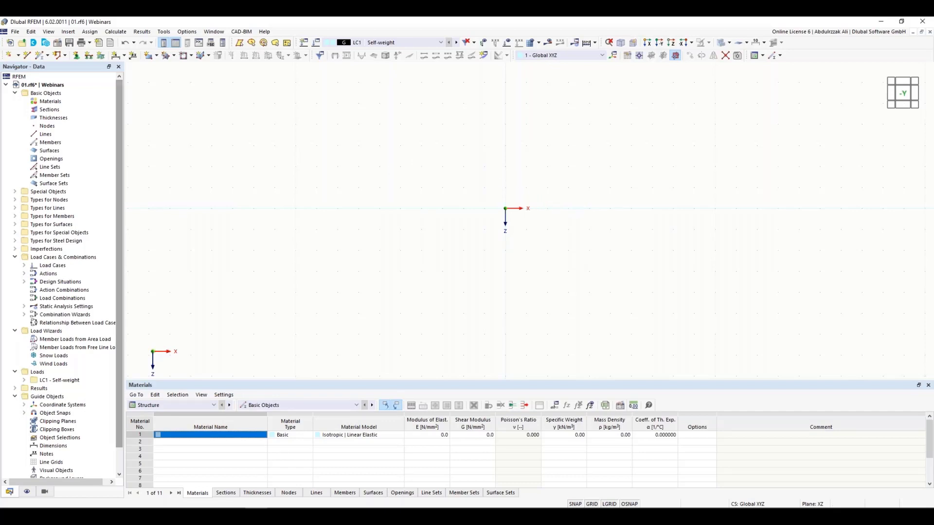
Step: Start a new material from the library and filter the list to region European Union and material type Steel
right_click(47, 104)
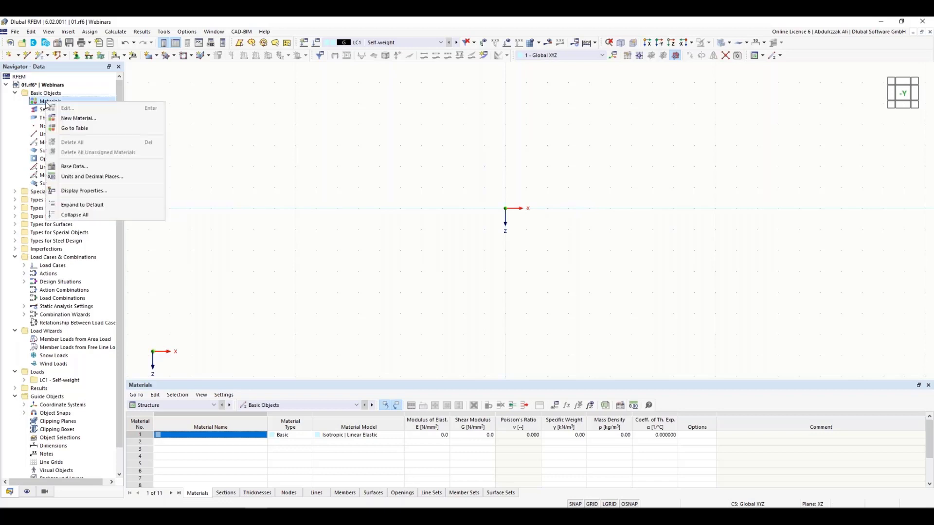
left_click(68, 119)
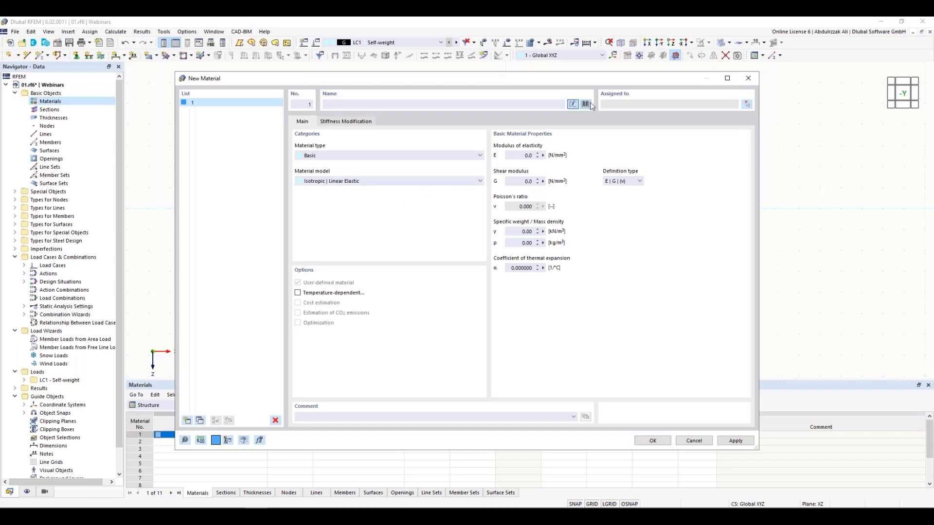
left_click(586, 104)
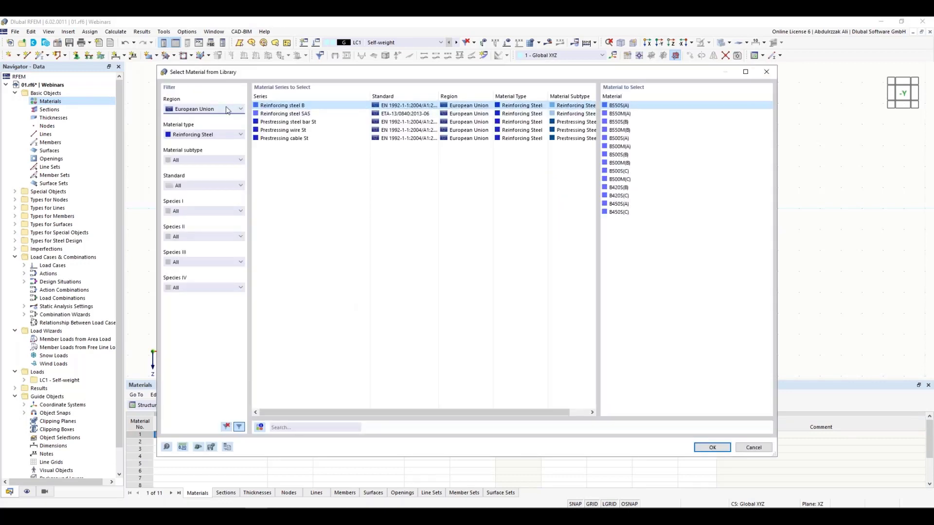
left_click(207, 109)
left_click(207, 116)
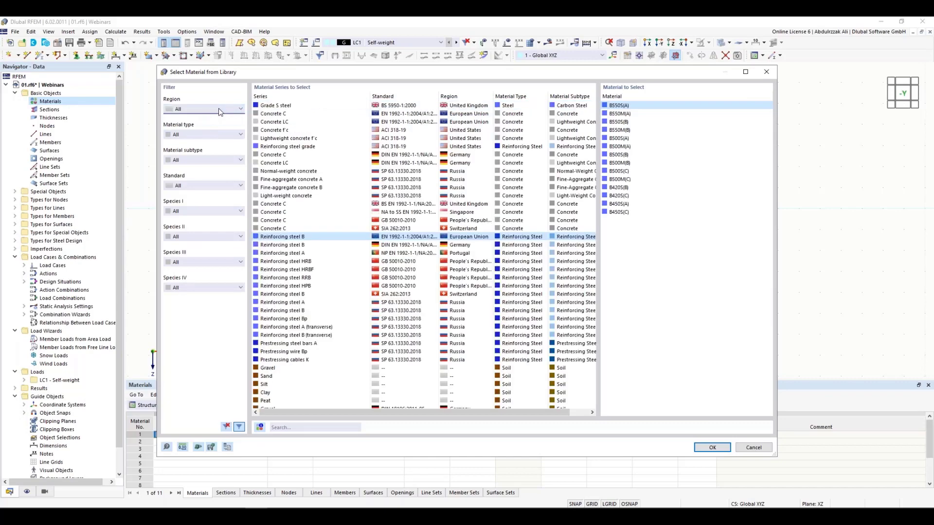
left_click(219, 108)
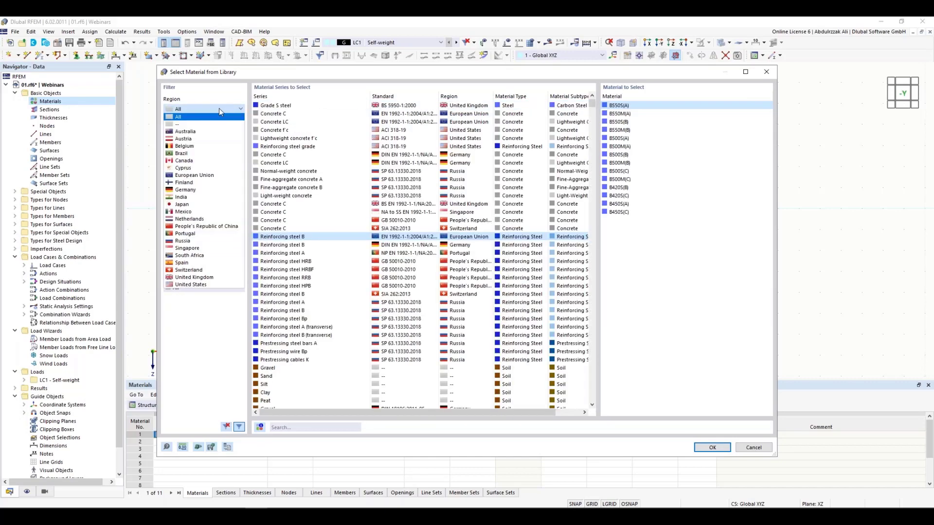
left_click(207, 176)
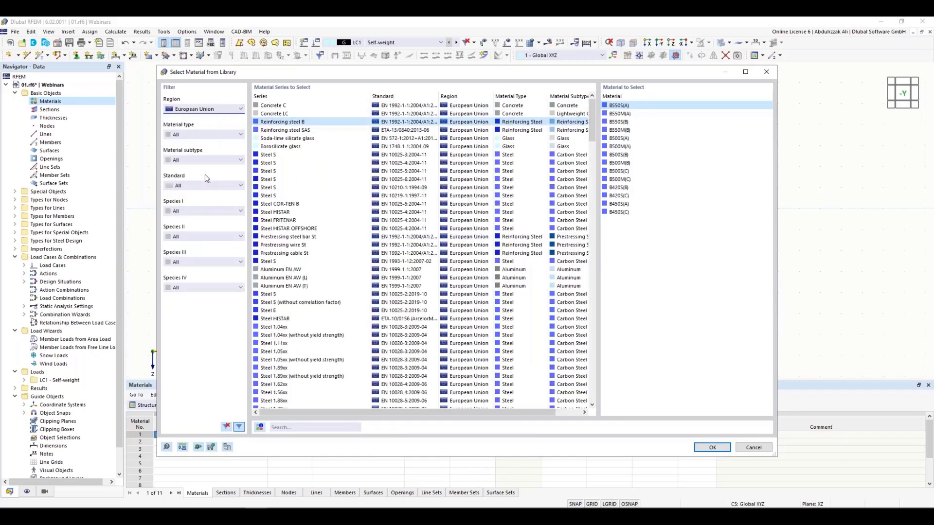
left_click(207, 138)
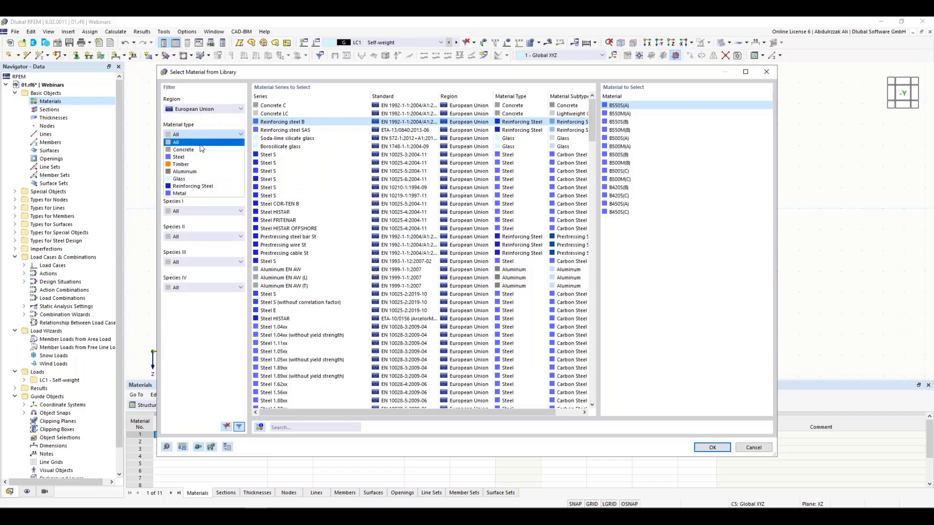
left_click(204, 135)
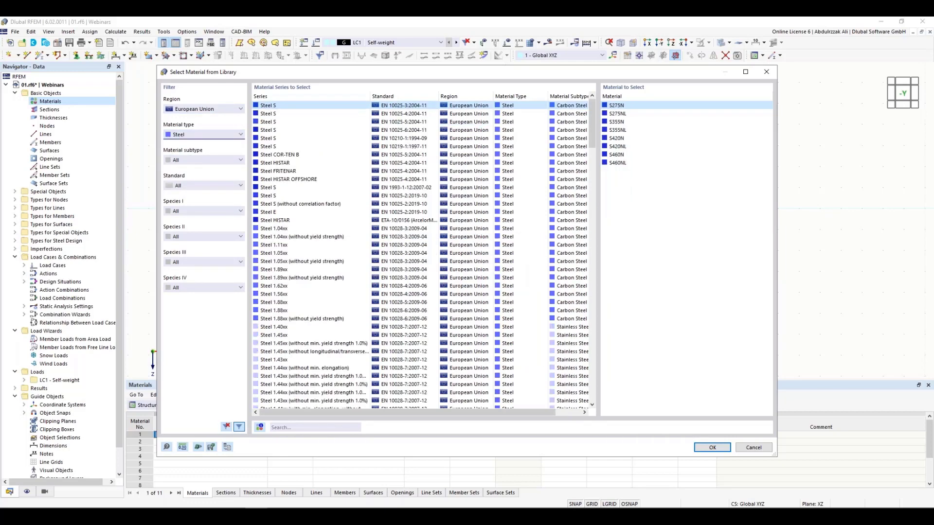
Step: Search for "s235 en", create the material S235 from the EN 1993-1-1:2005-05 series and expand the materials in the model tree
left_click(282, 428)
type("s235 en")
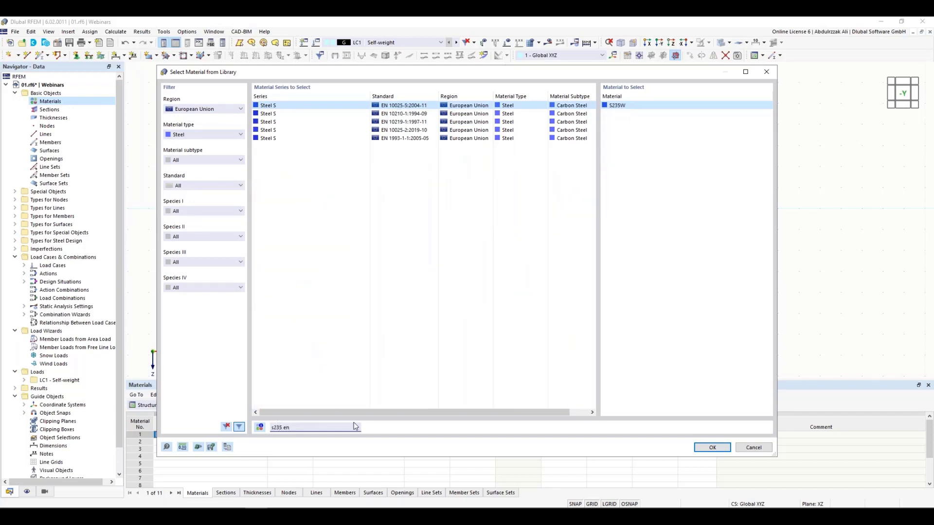
left_click(427, 138)
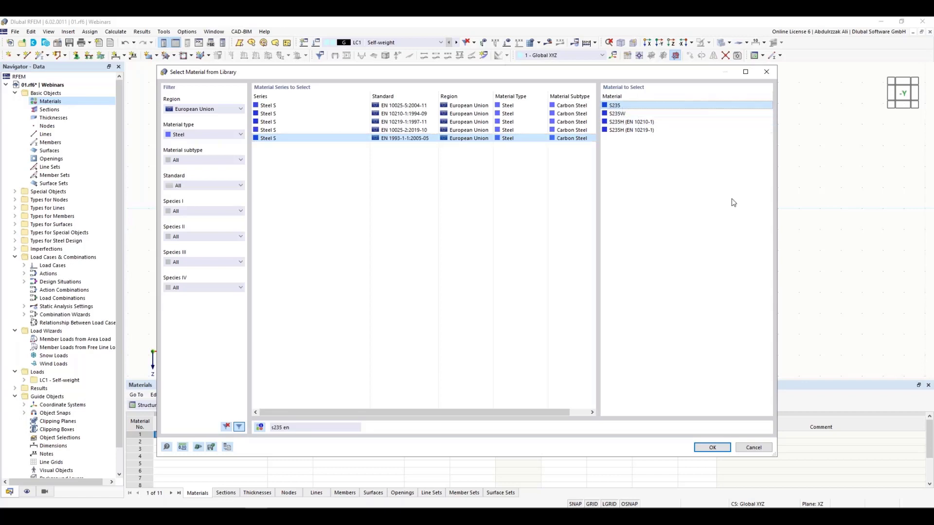
left_click(710, 448)
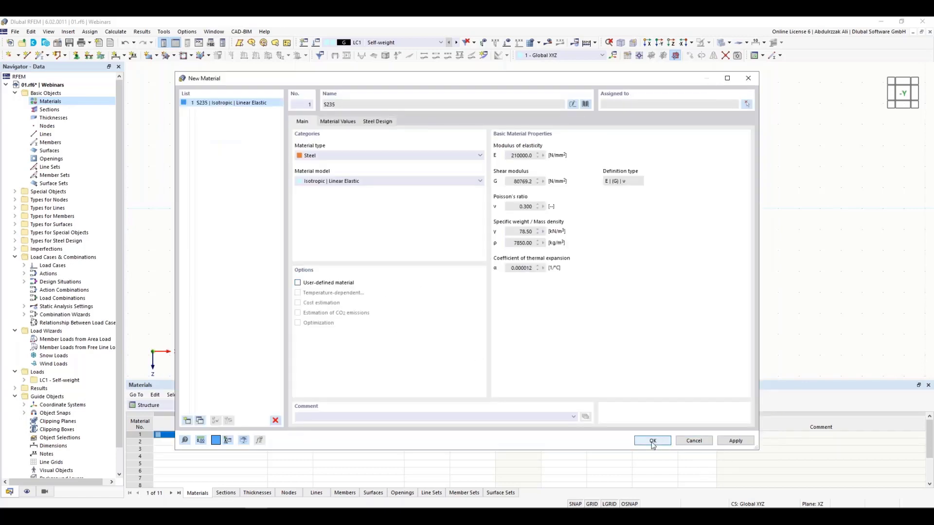
left_click(657, 441)
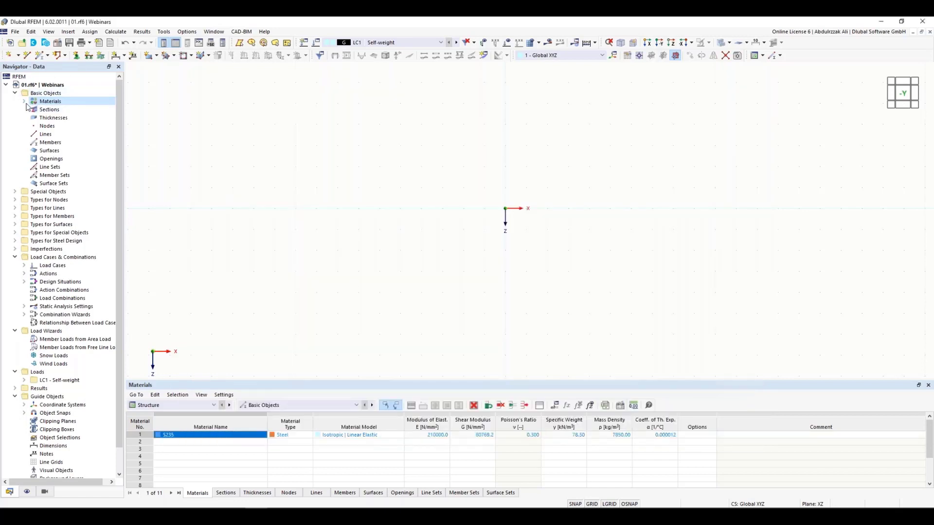
left_click(24, 101)
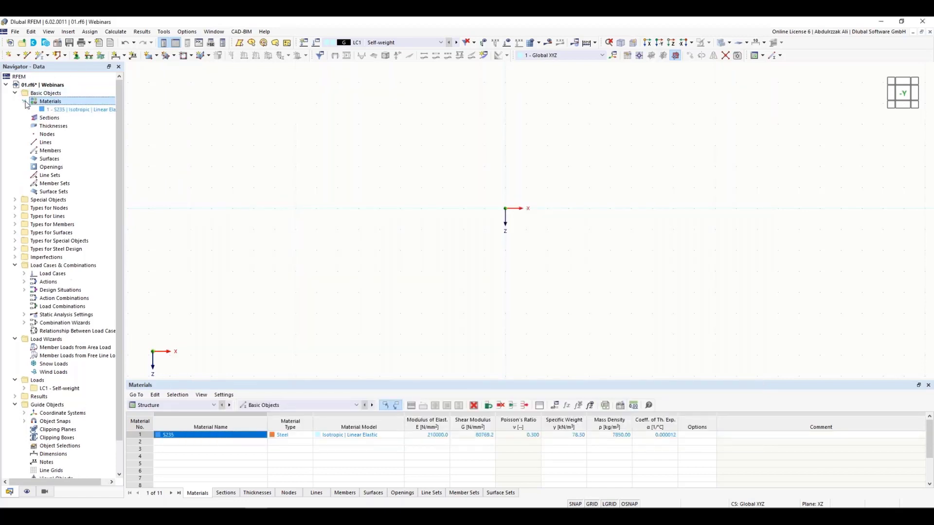
Step: Start a new section from the library's standardized I-sections, filtered to region European Union with all manufacturers
right_click(39, 118)
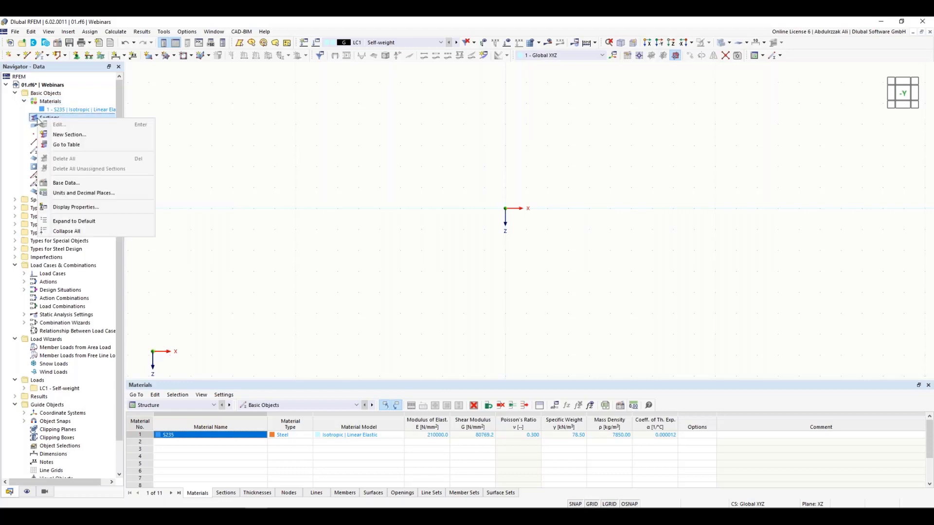
left_click(61, 138)
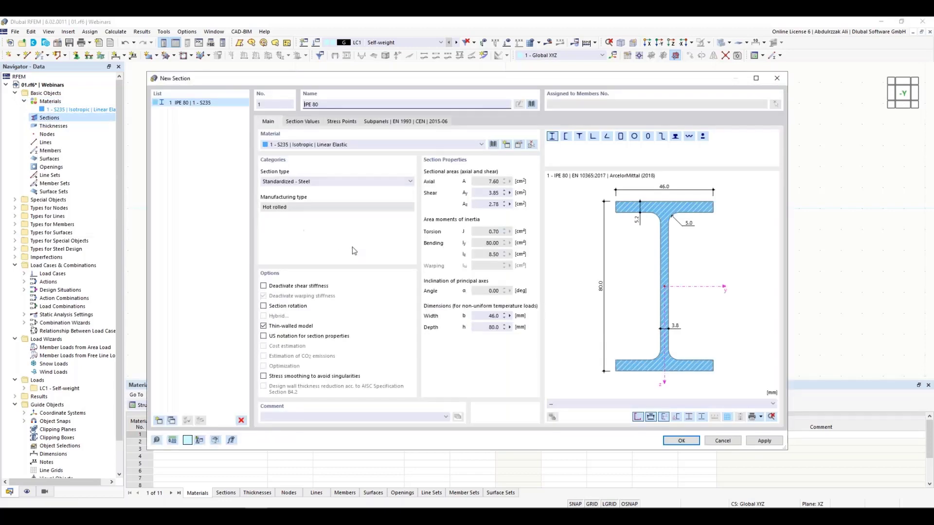
left_click(532, 104)
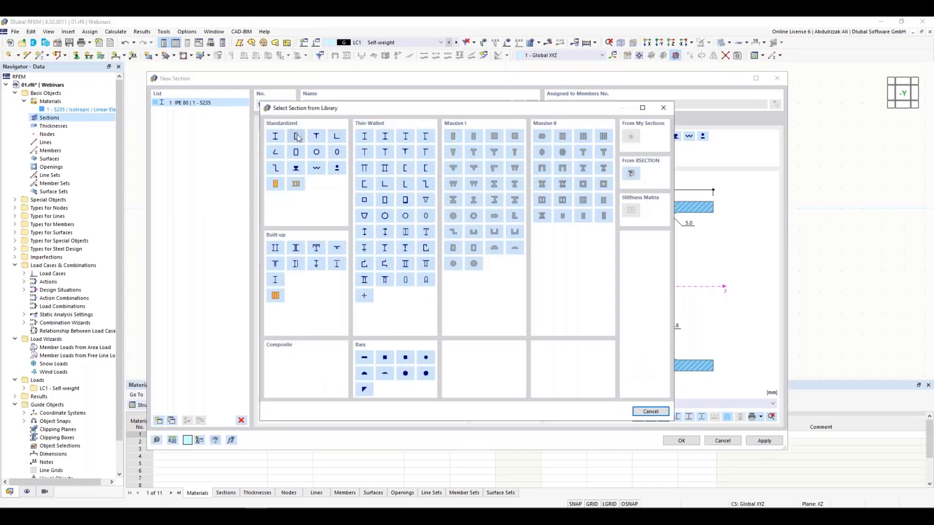
left_click(276, 137)
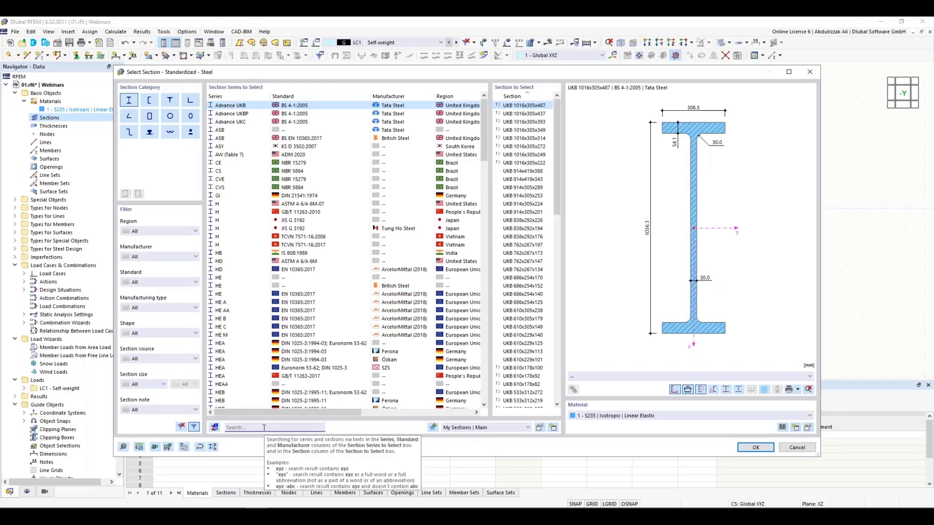
left_click(168, 232)
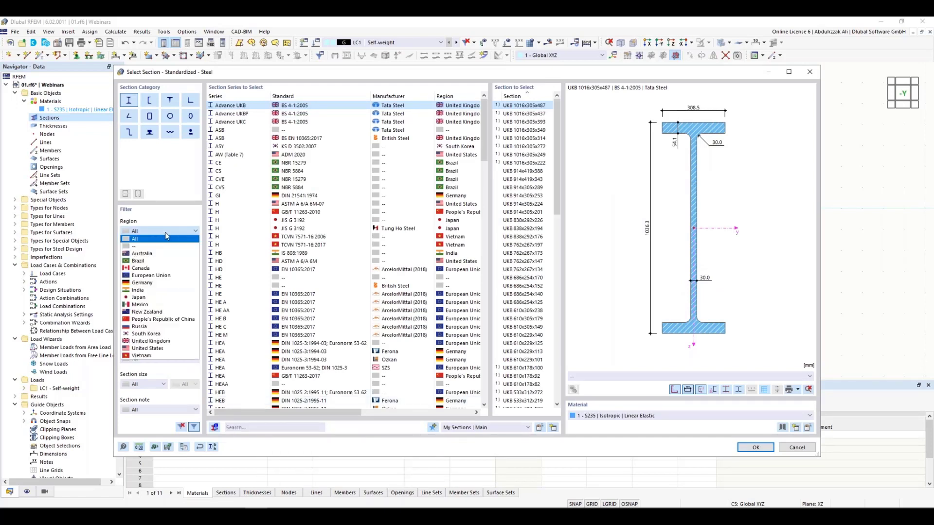
left_click(152, 276)
left_click(168, 257)
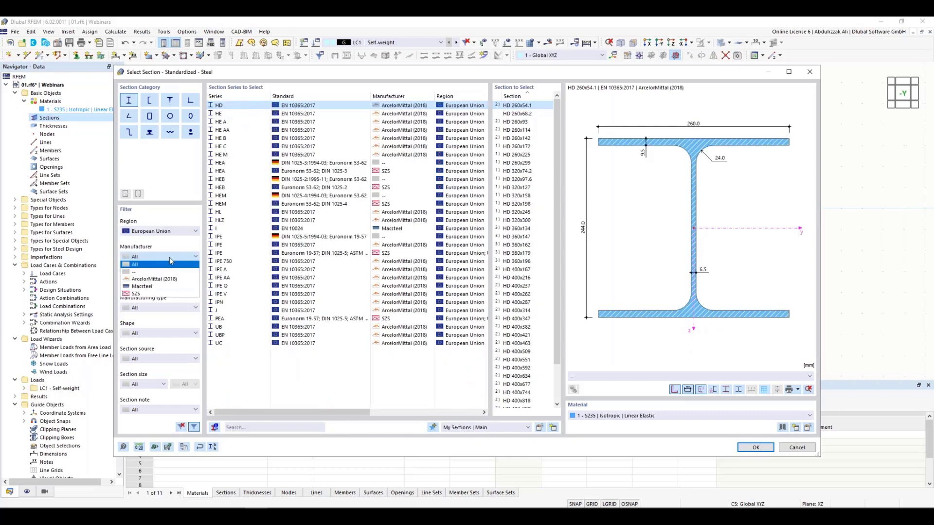
left_click(162, 264)
Step: Search for "ipe 330", create the IPE 330 section in material S235 and expand the sections in the model tree
left_click(242, 426)
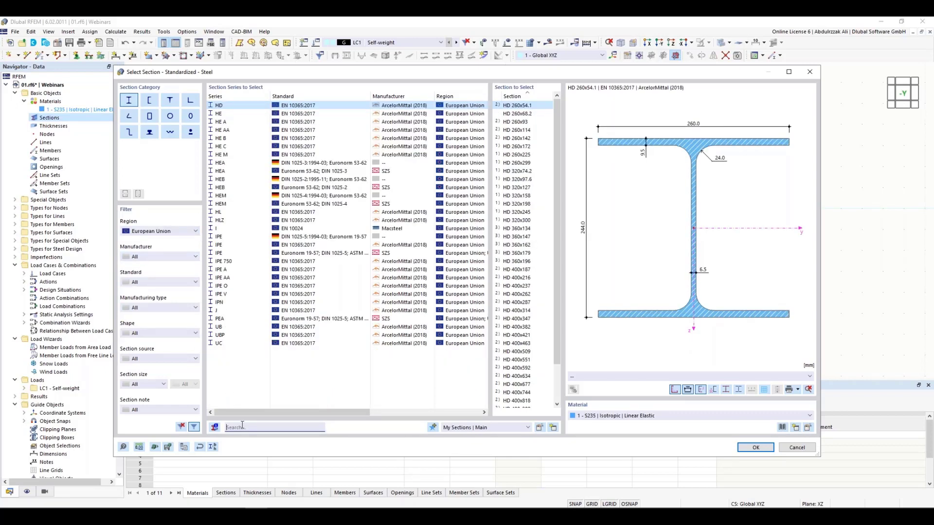
type("ip")
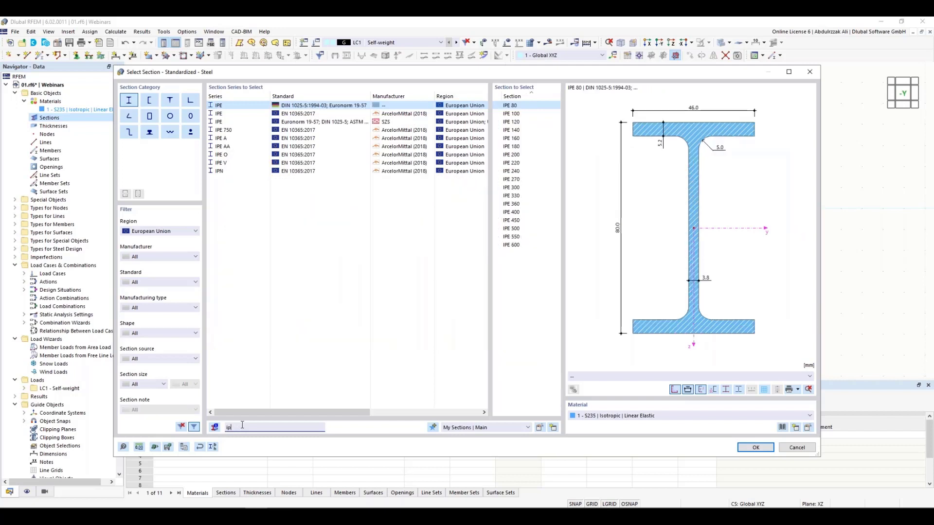
type("e 3")
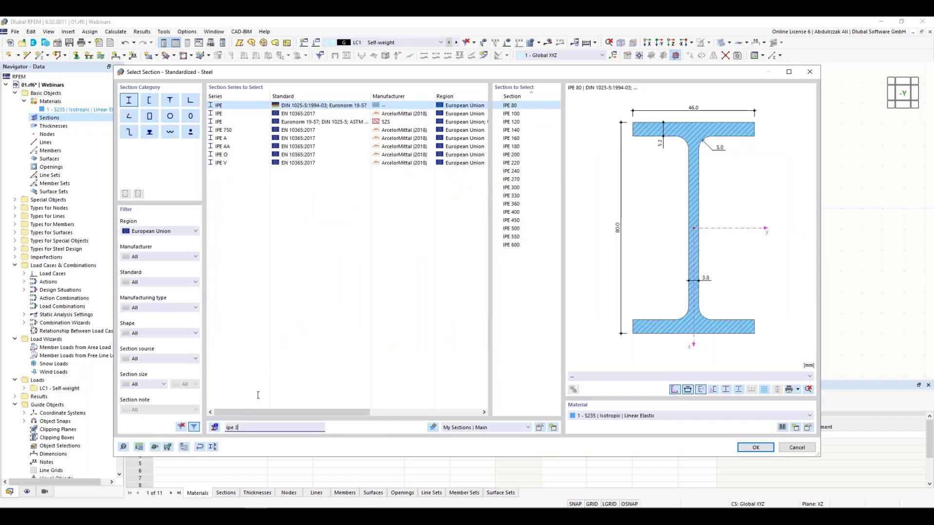
type("30")
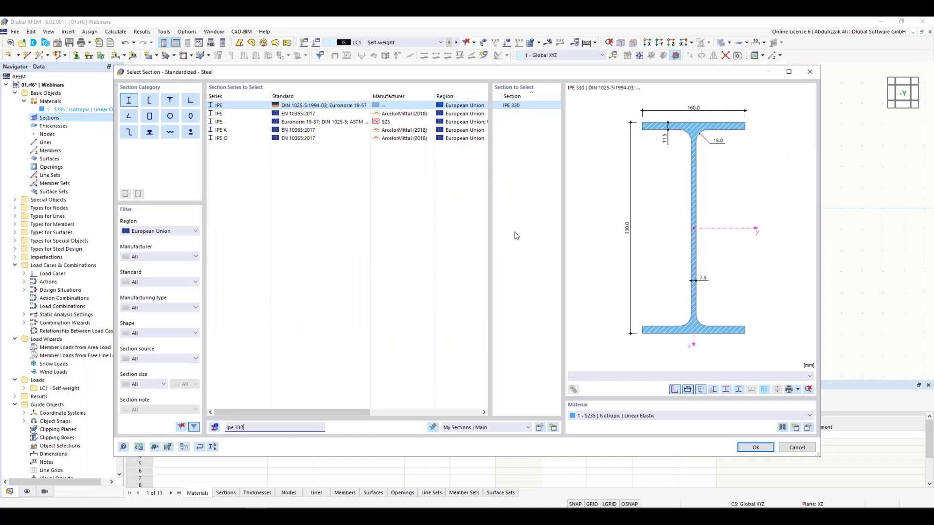
left_click(758, 453)
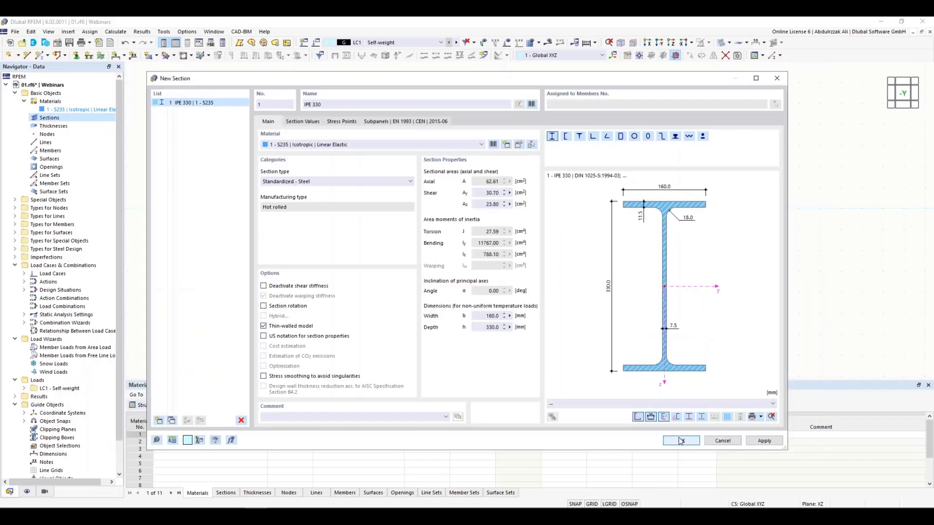
left_click(681, 441)
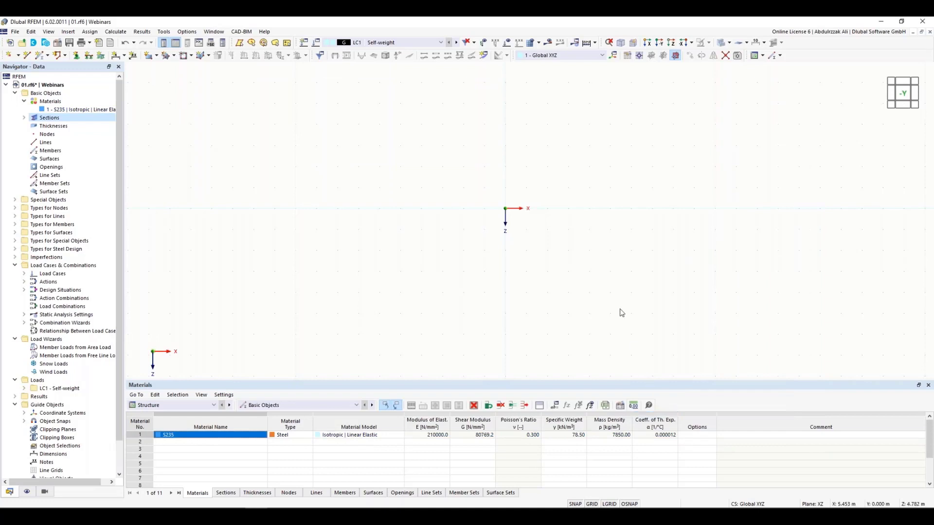
left_click(24, 117)
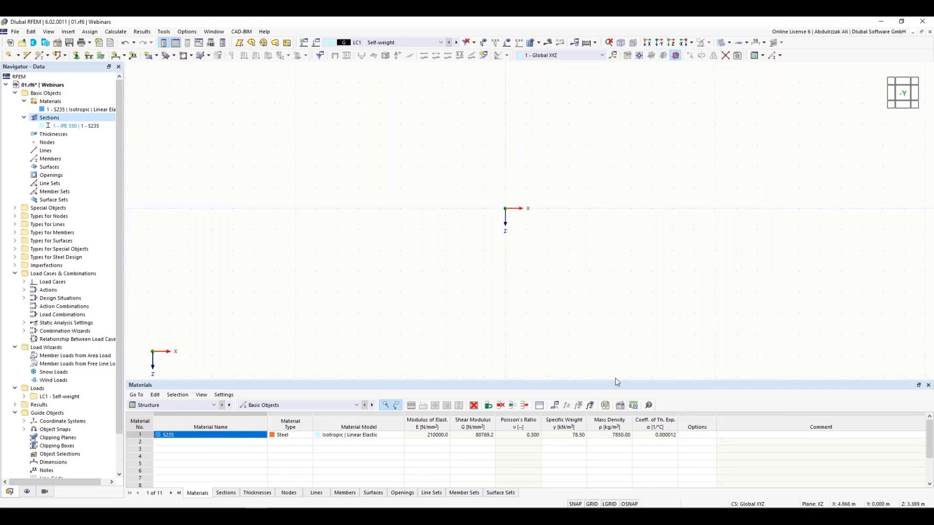
Step: Examine the work plane and grid/snap settings, including the grid point spacing, and leave them without changes
right_click(597, 505)
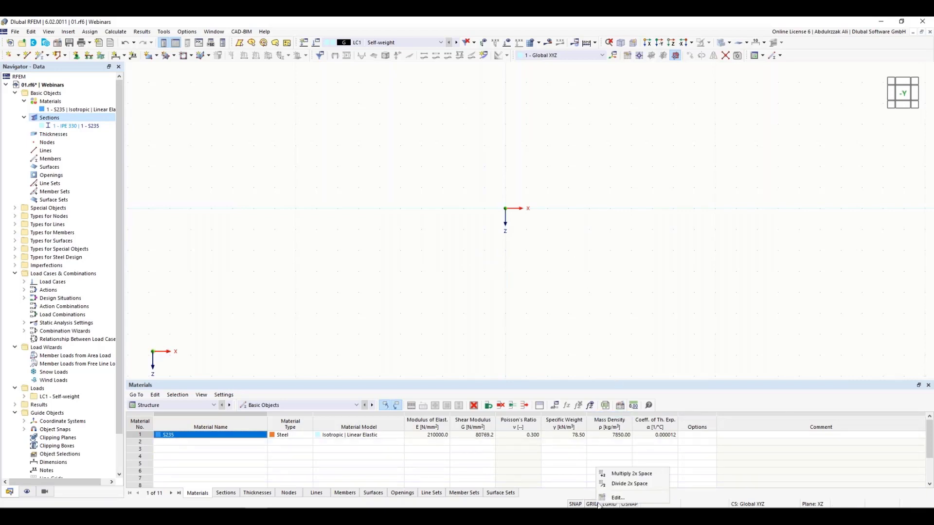
left_click(621, 494)
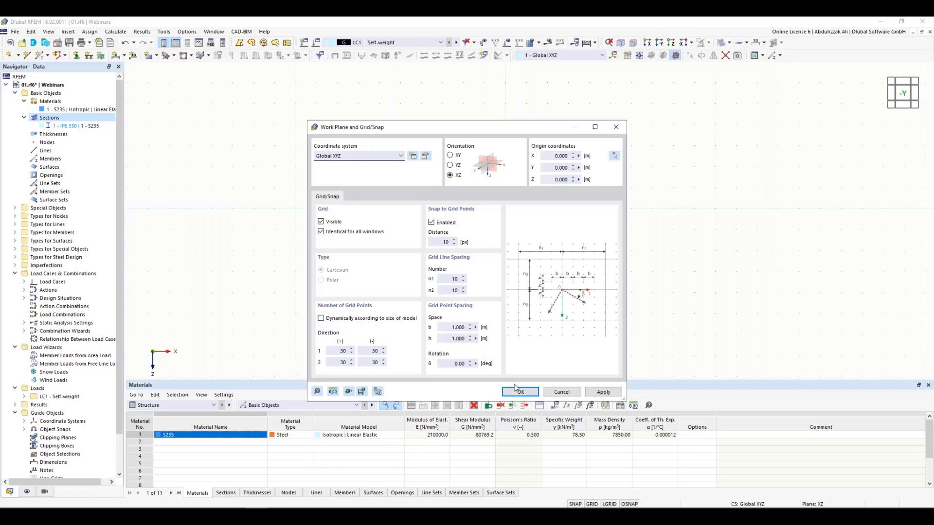
left_click(564, 393)
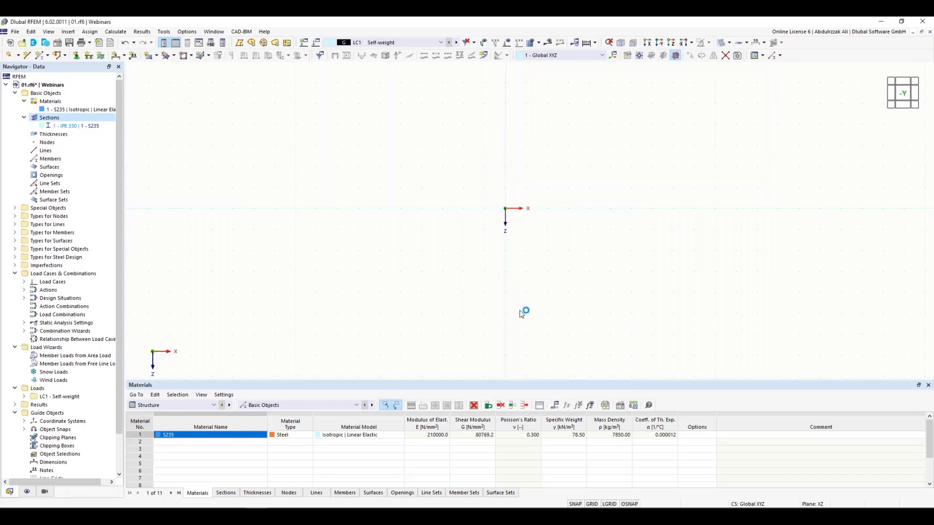
Step: Set up a new single member of type Beam with the uniform IPE 330 section in S235
left_click(41, 56)
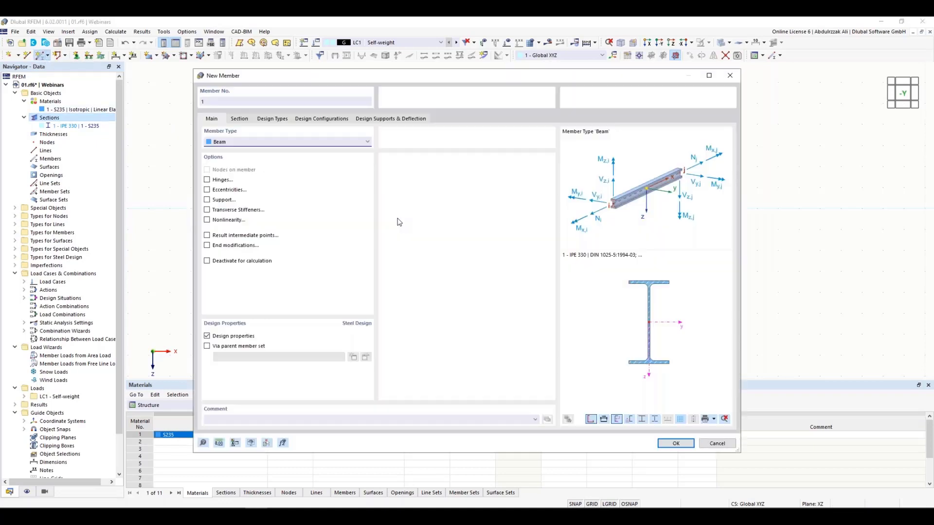
left_click(240, 119)
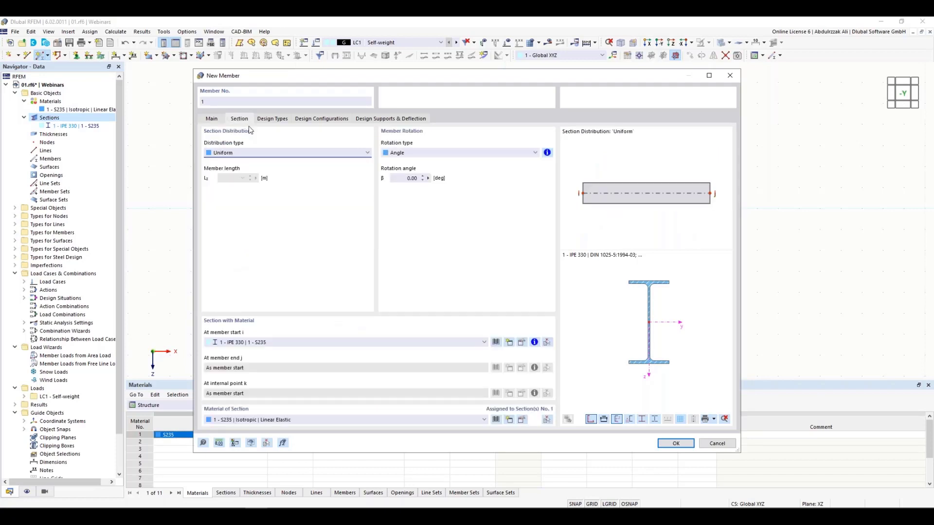
left_click(333, 342)
left_click(334, 345)
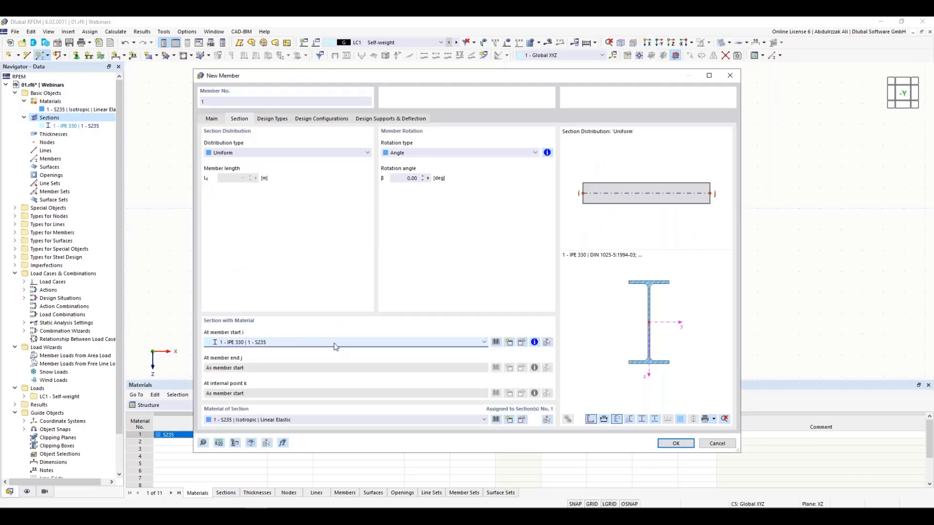
left_click(675, 444)
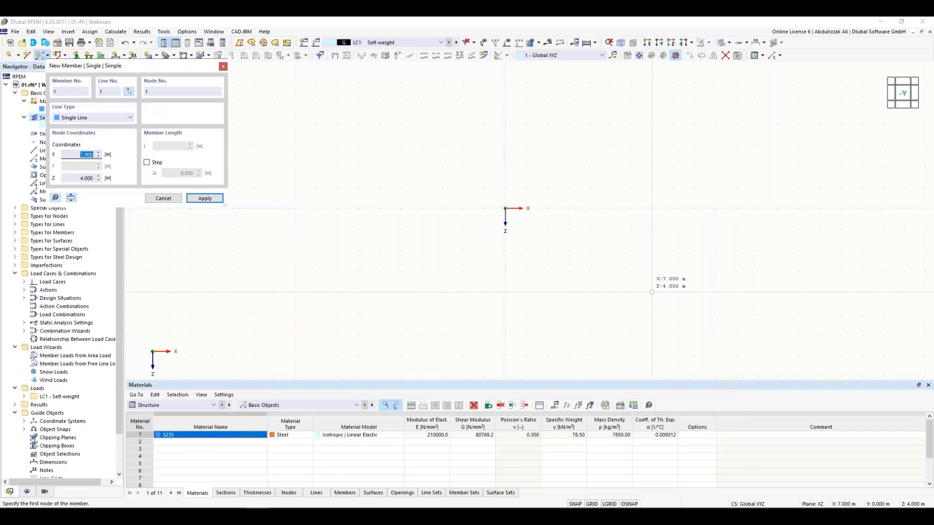
Step: Draw the beam member from the origin along the X axis with a length of 12 m
middle_click_drag(589, 229, 508, 239)
middle_click_drag(366, 217, 339, 213)
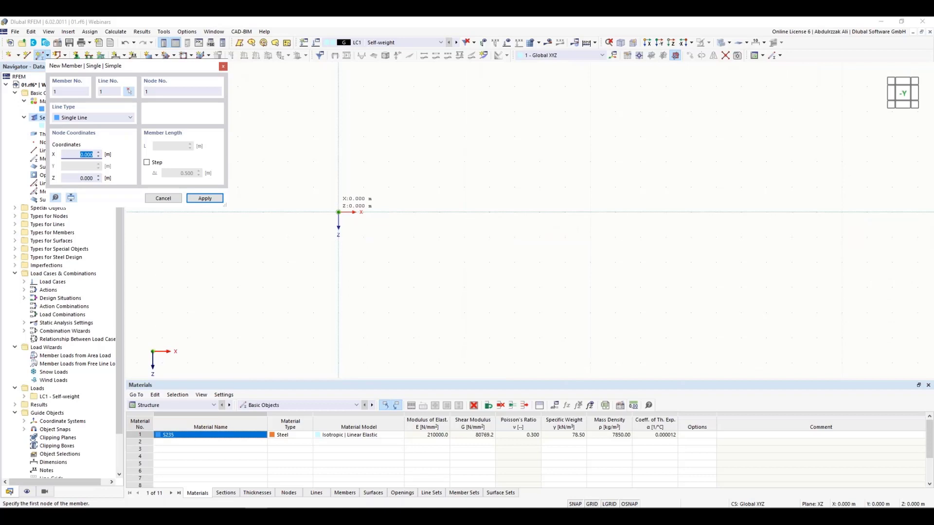
left_click(338, 212)
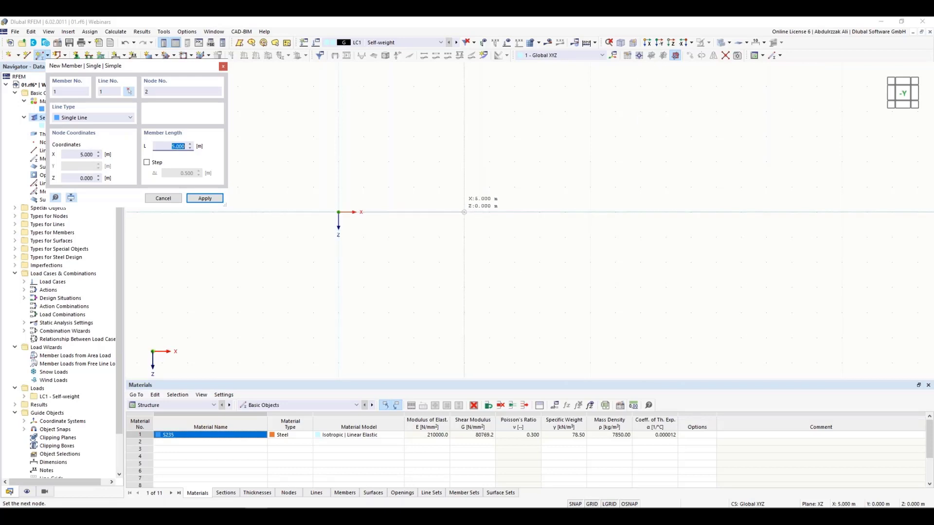
type("12")
key("Return")
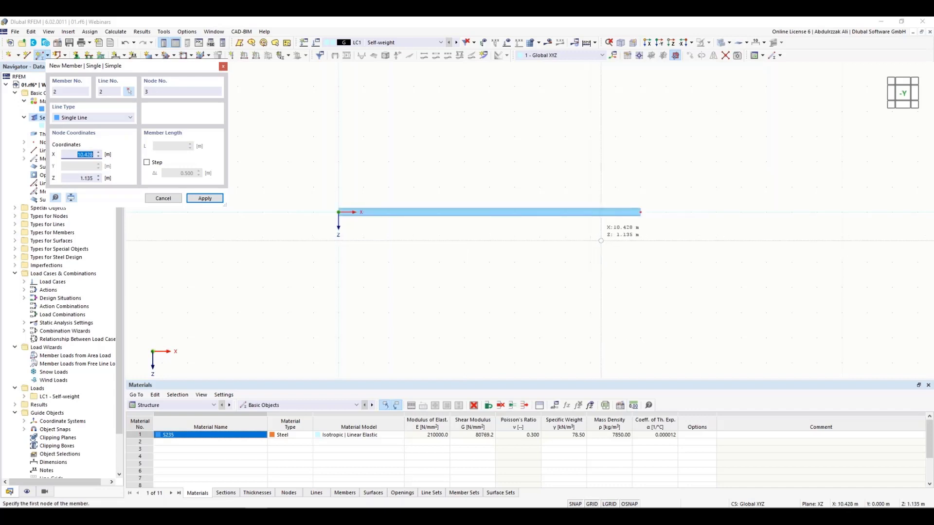
key("Escape")
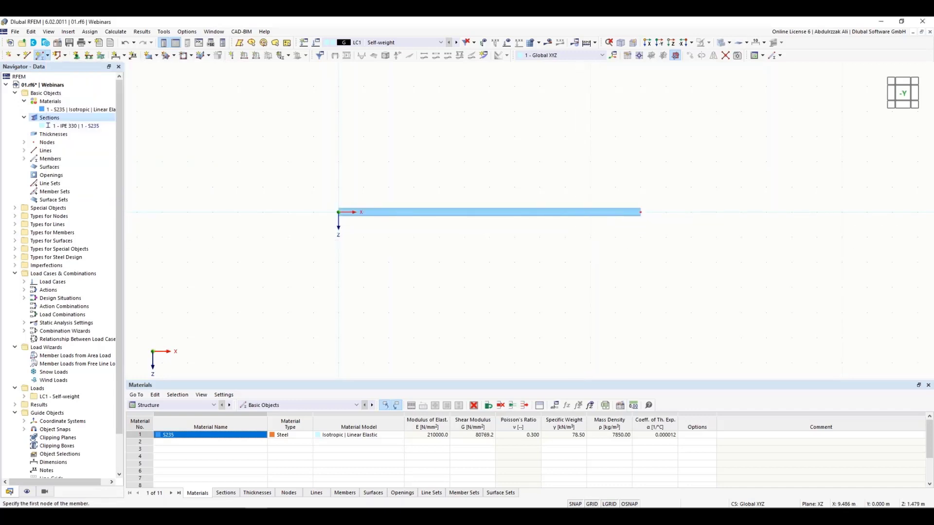
key("Escape")
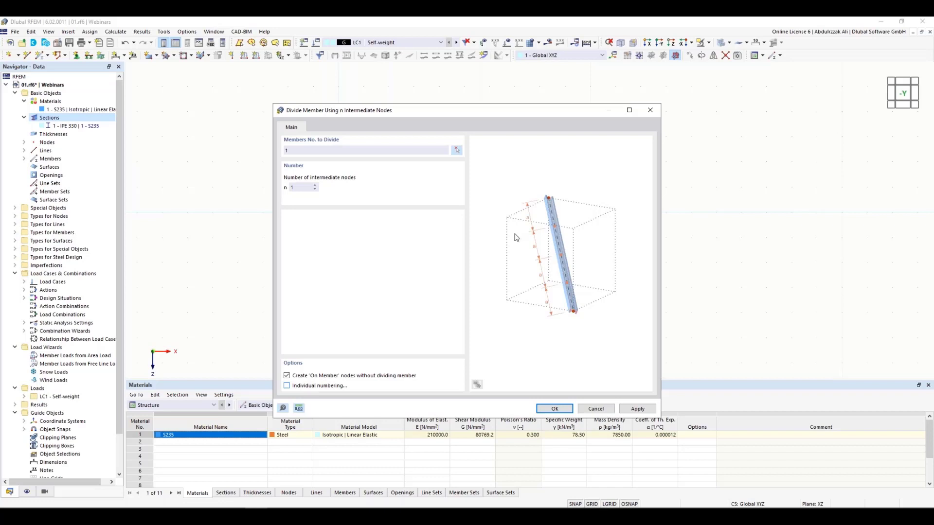
Step: Place one intermediate node on the beam without dividing it, and check the node's position in the member's properties
key("Return")
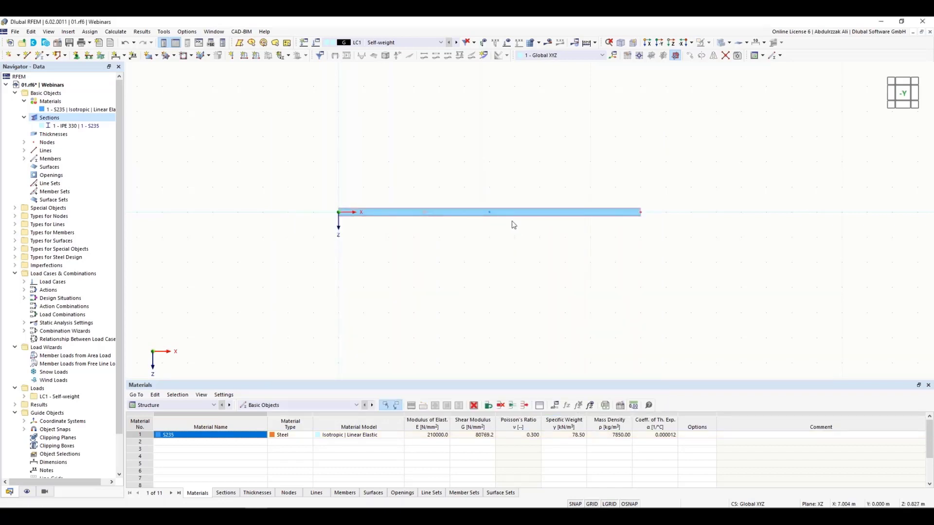
double_click(513, 224)
left_click(271, 122)
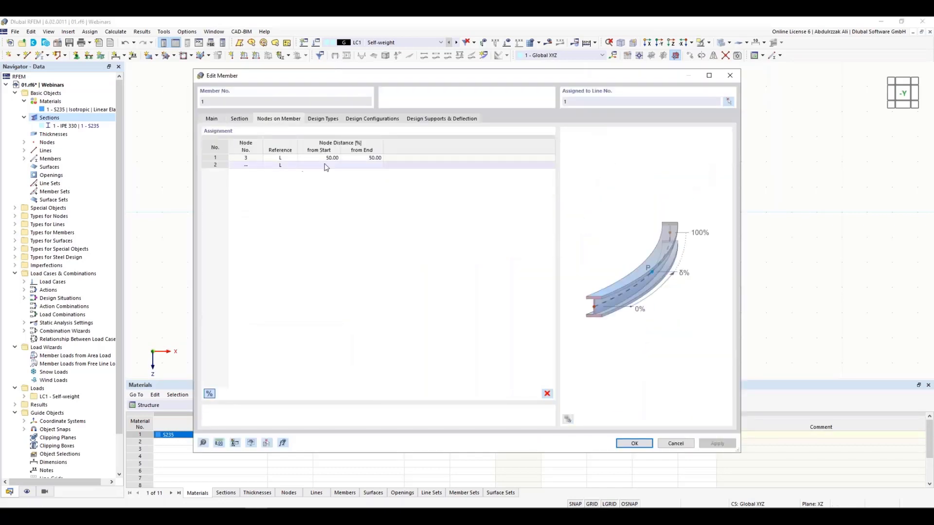
left_click(676, 443)
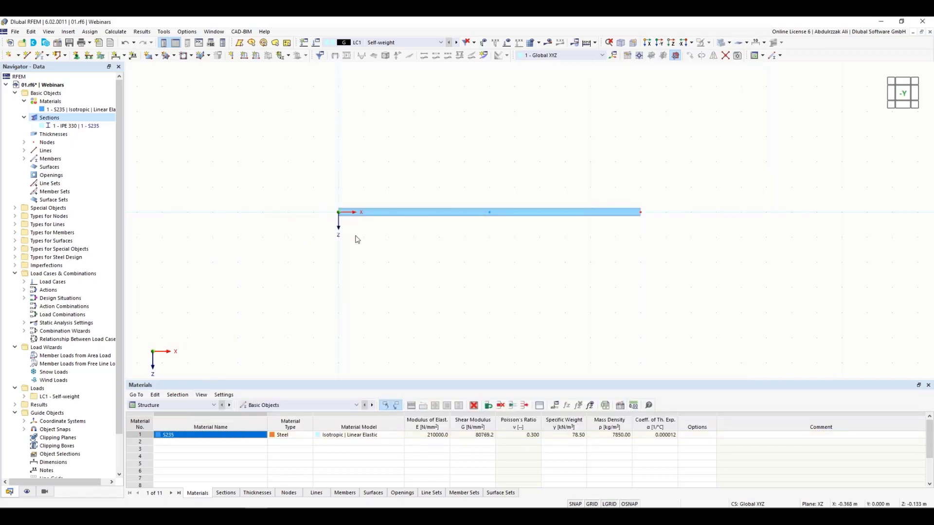
Step: Create a new nodal support that restrains all translations and the rotations about X and Z, leaving rotation about Y free
left_click(77, 58)
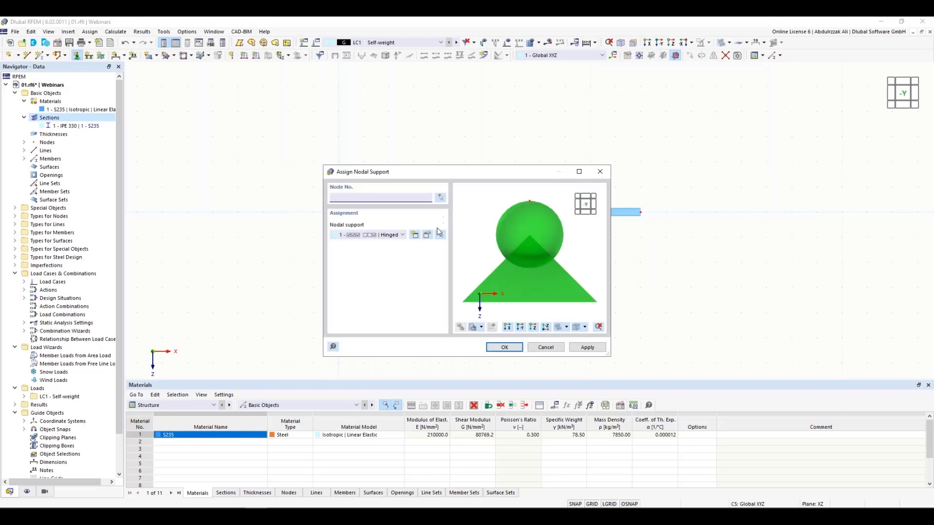
left_click(402, 236)
left_click(402, 237)
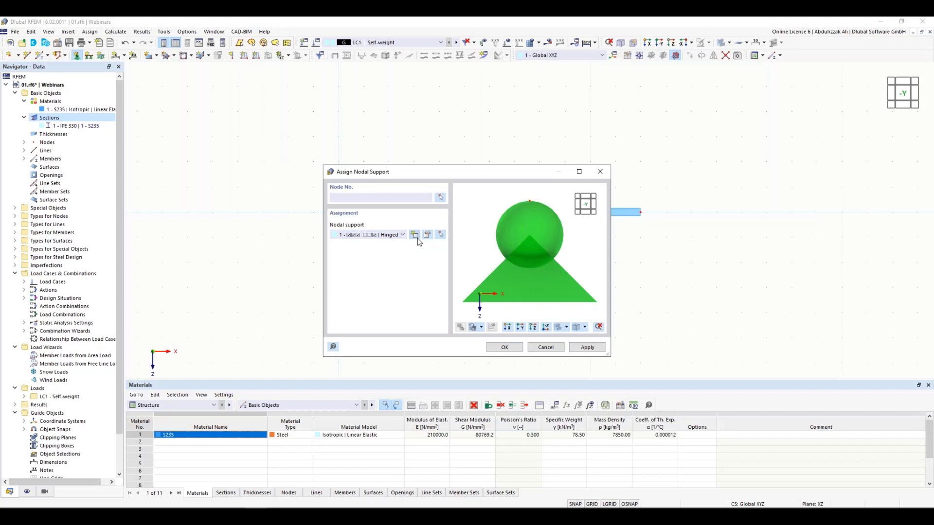
left_click(414, 235)
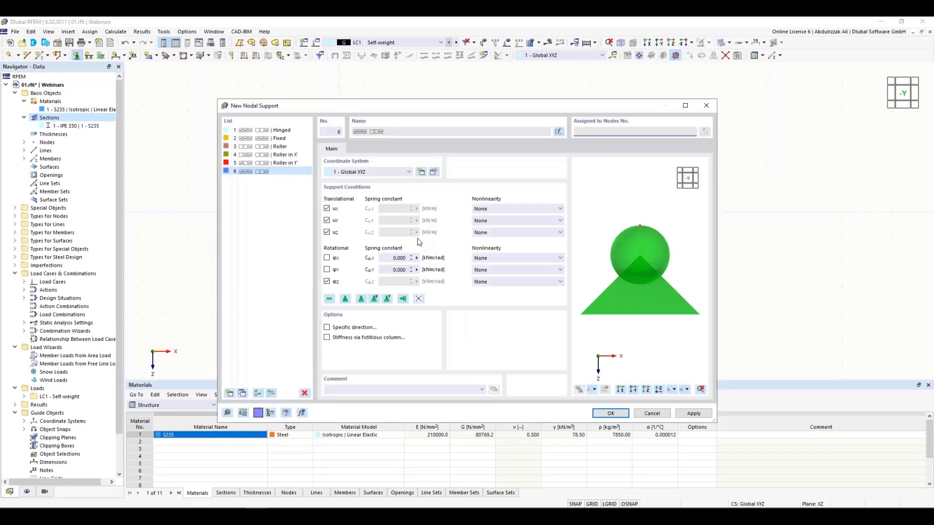
left_click(327, 258)
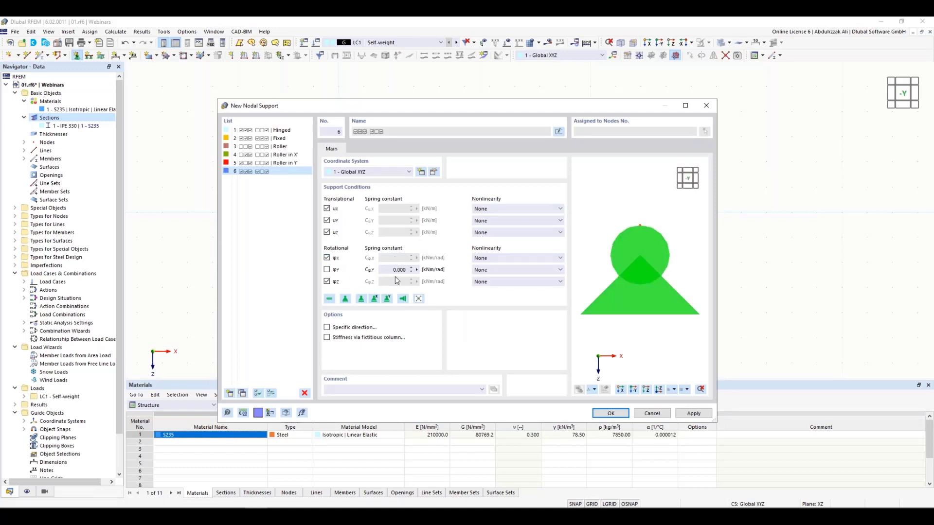
left_click(614, 415)
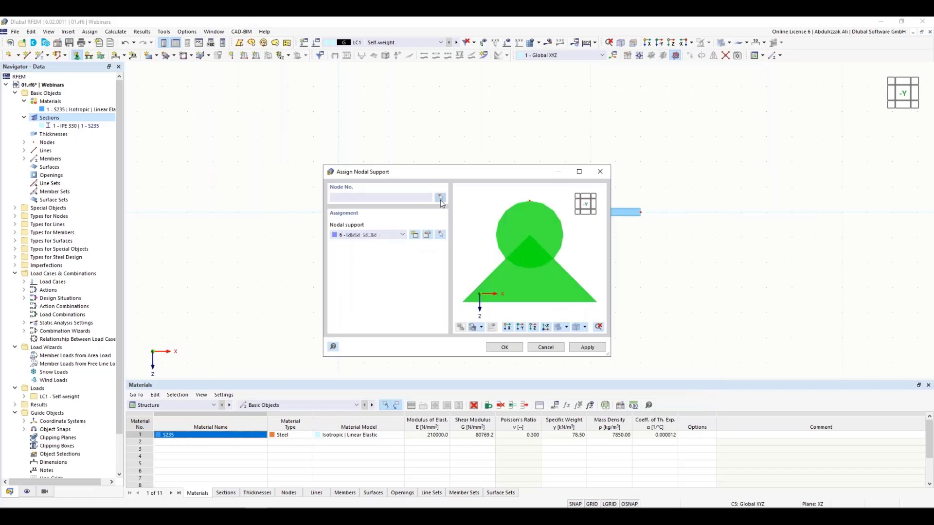
Step: Assign the new nodal support to the beam's start node at the origin
left_click(440, 199)
left_click_drag(308, 183, 378, 254)
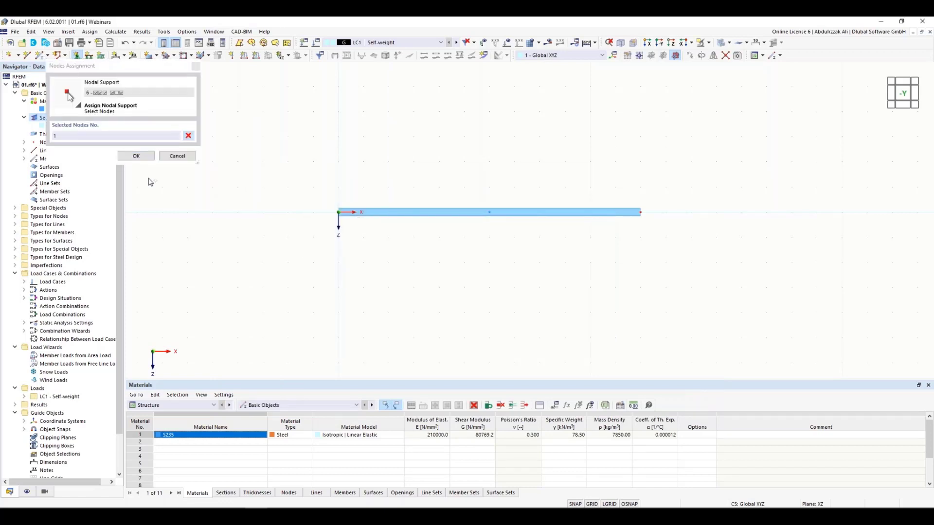
left_click(136, 157)
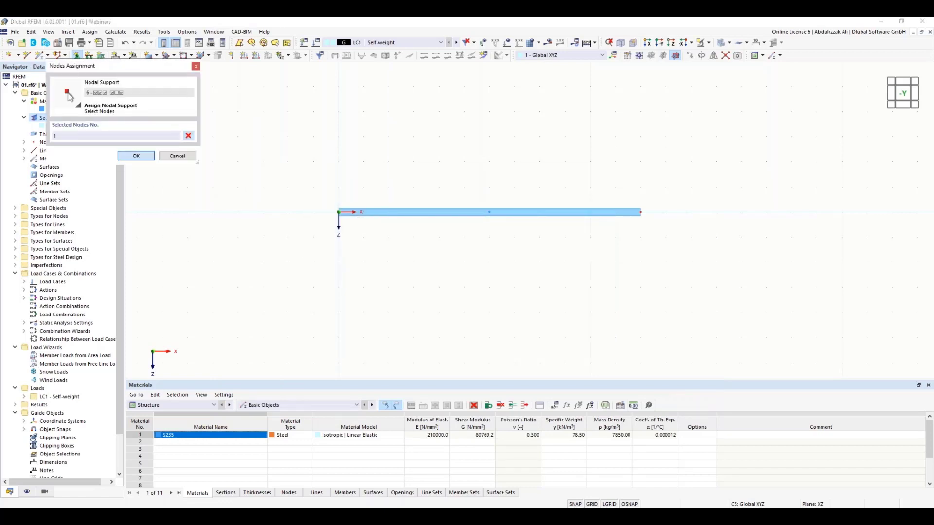
left_click_drag(499, 176, 185, 138)
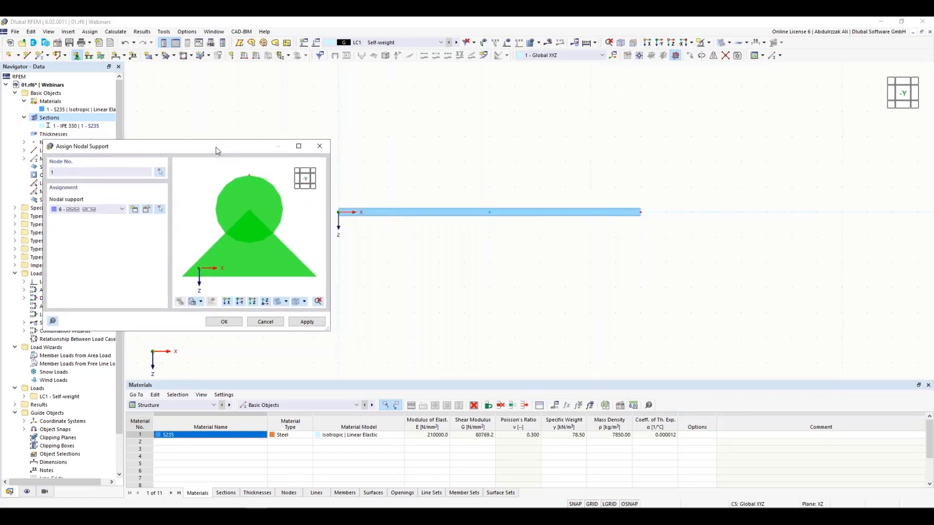
left_click(307, 326)
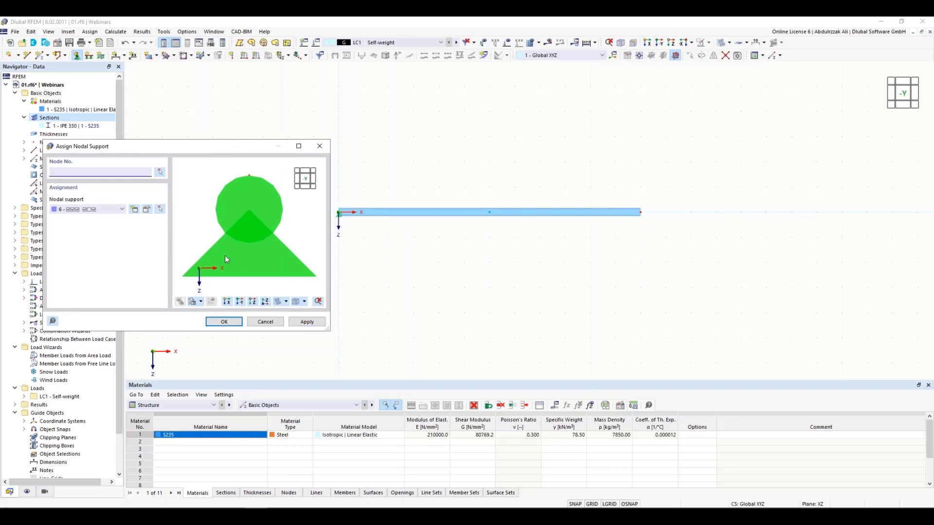
Step: Assign the Roller in X nodal support to the beam's middle and end nodes
left_click(122, 212)
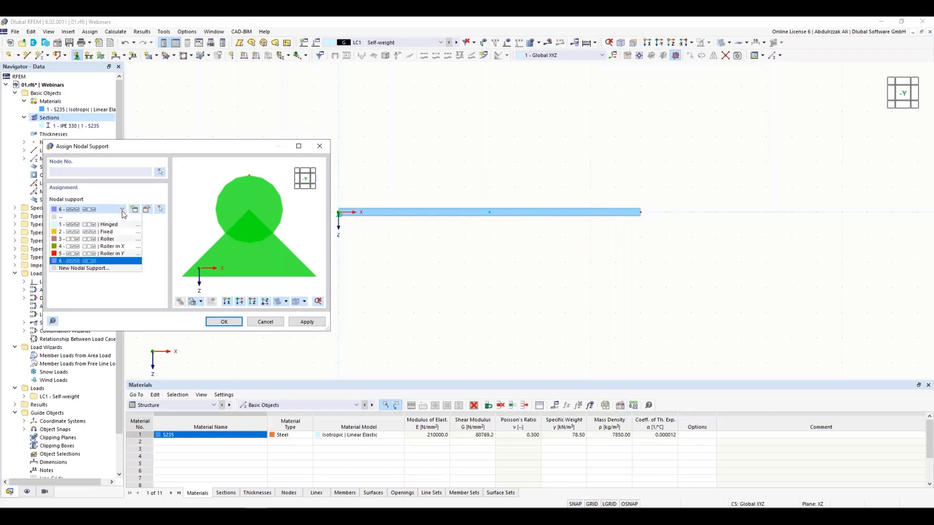
left_click(126, 247)
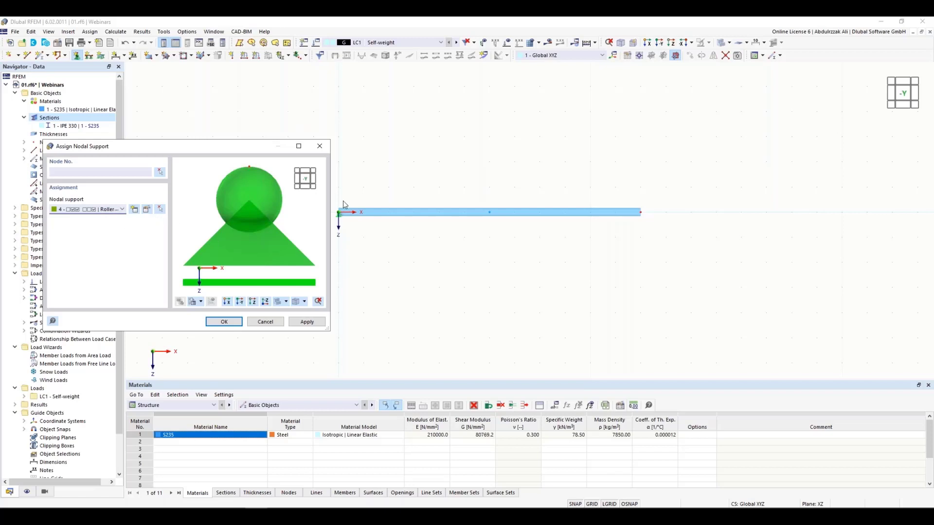
left_click(161, 174)
left_click_drag(466, 178, 709, 252)
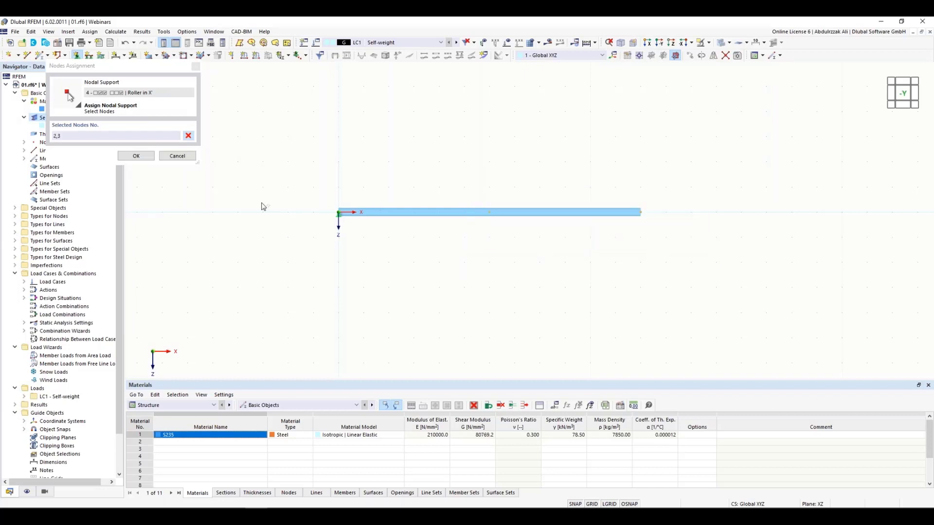
left_click(136, 155)
left_click(508, 349)
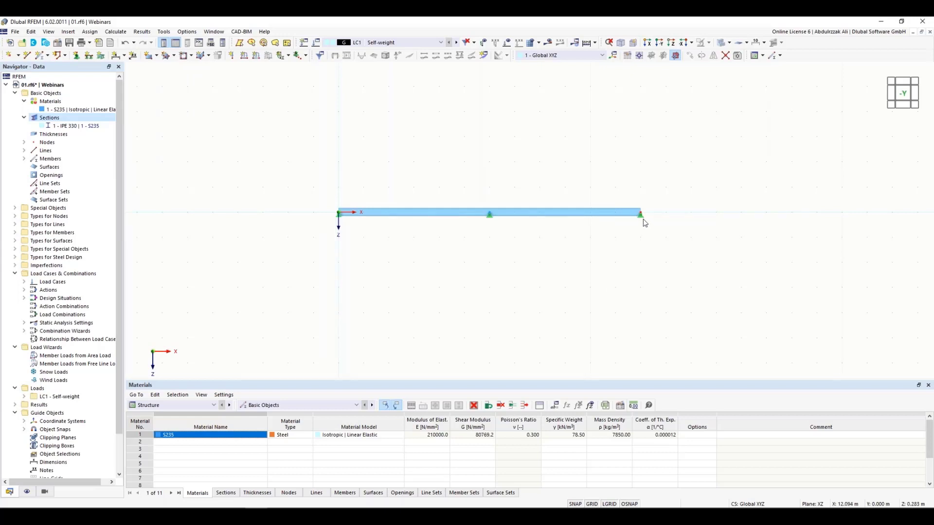
Step: Enlarge the display size of the nodal support symbols
mouse_move(643, 222)
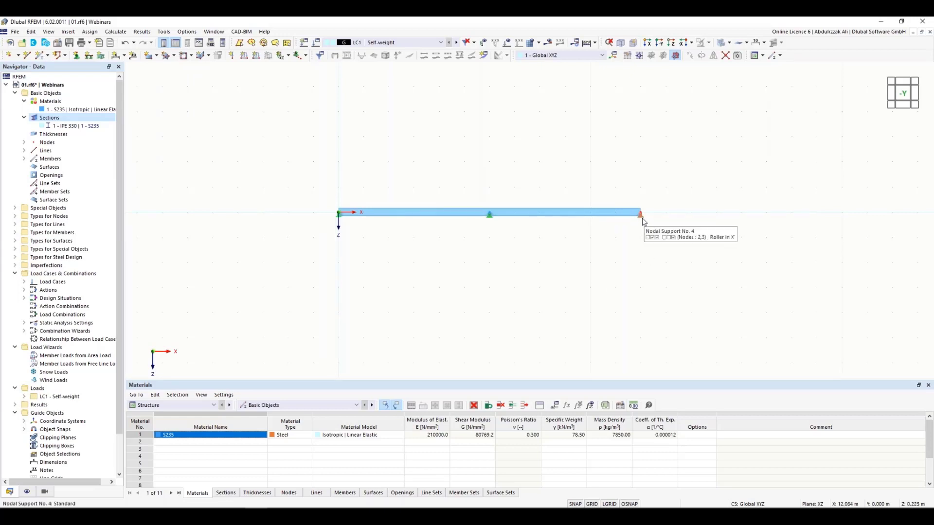
right_click(643, 222)
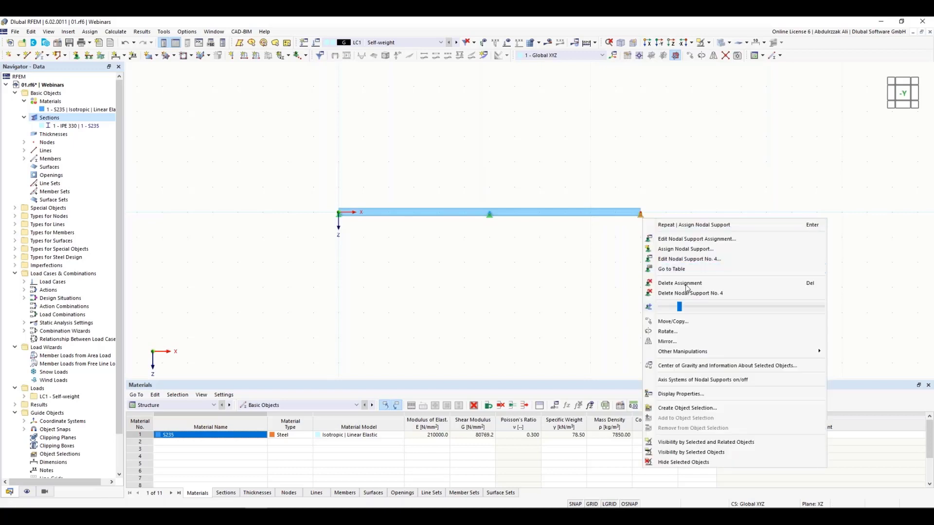
left_click_drag(685, 313, 710, 312)
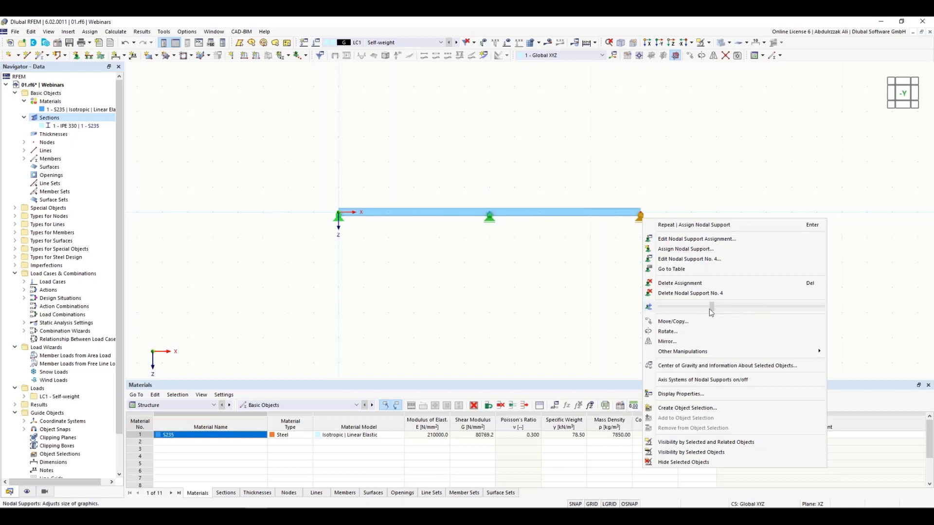
left_click(600, 298)
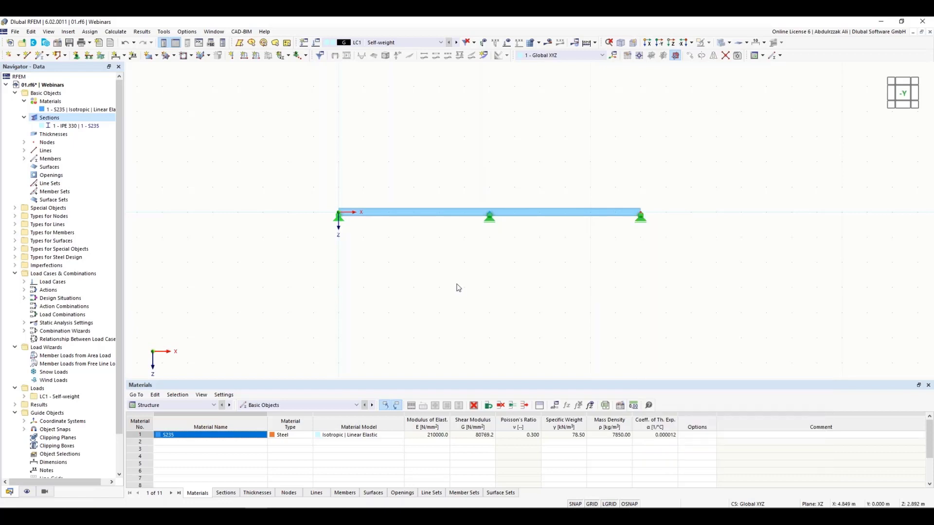
Step: Examine the Self-weight load case settings and the available commands for adding load cases and loads, without changing anything
left_click(316, 43)
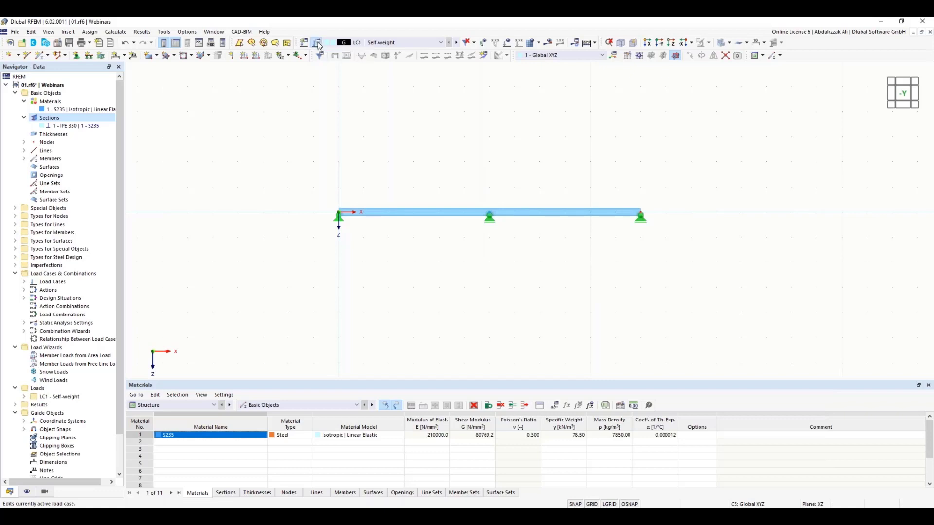
left_click(317, 44)
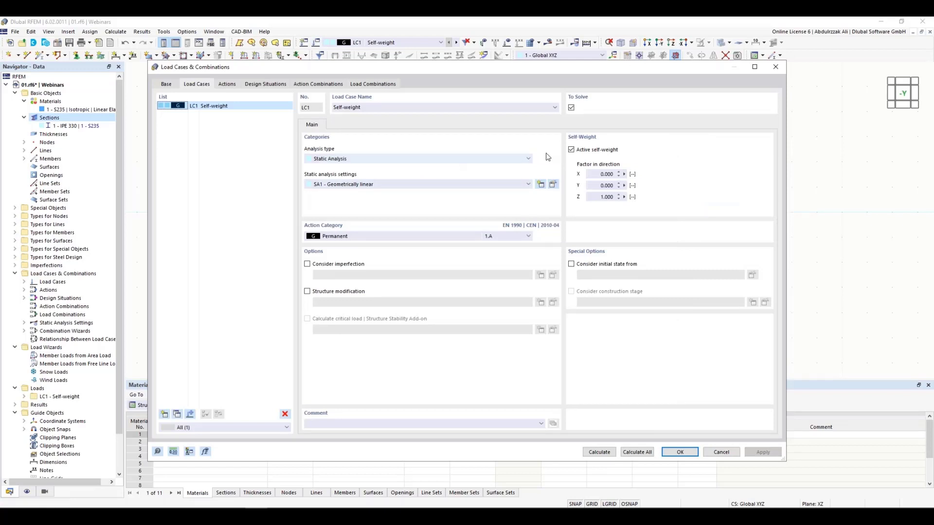
left_click(775, 68)
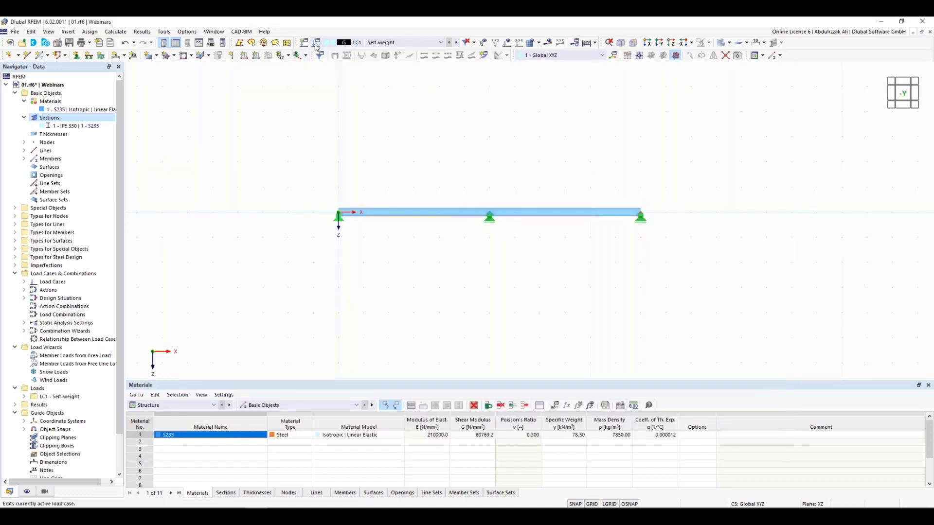
right_click(52, 283)
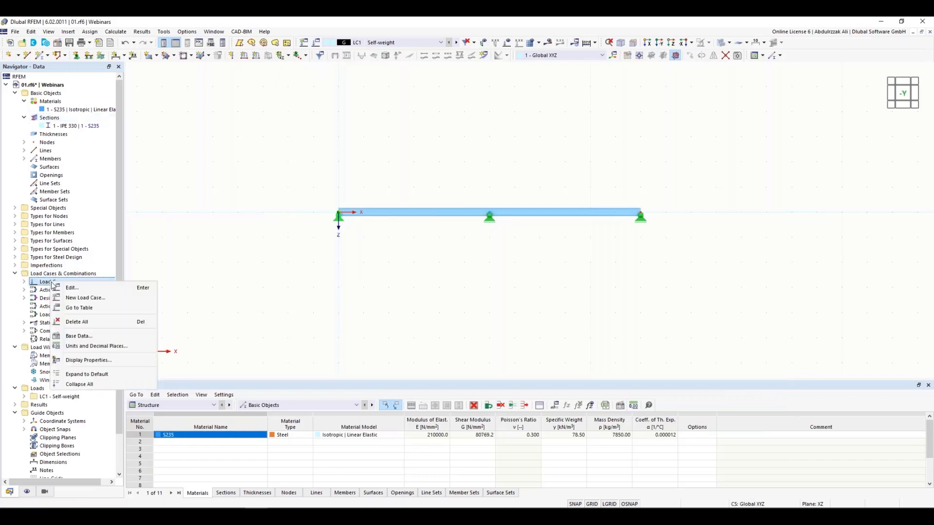
left_click(247, 233)
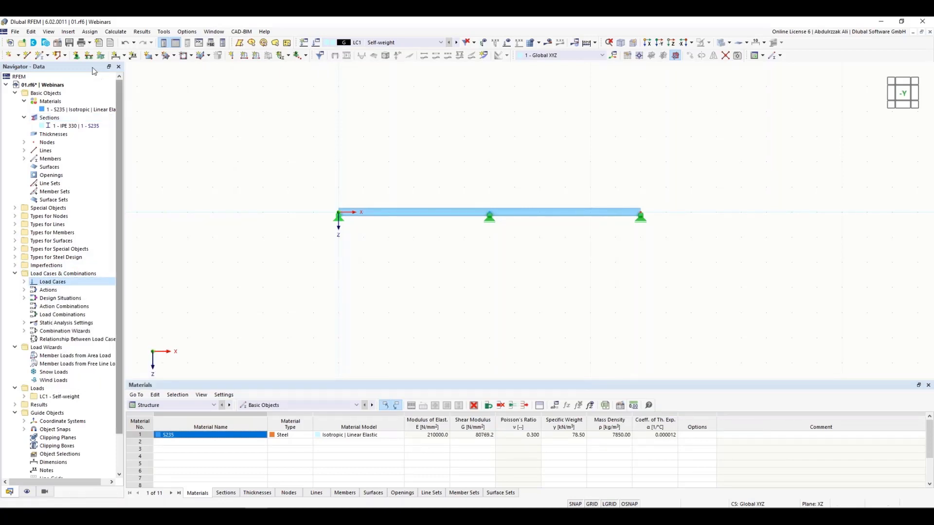
left_click(69, 32)
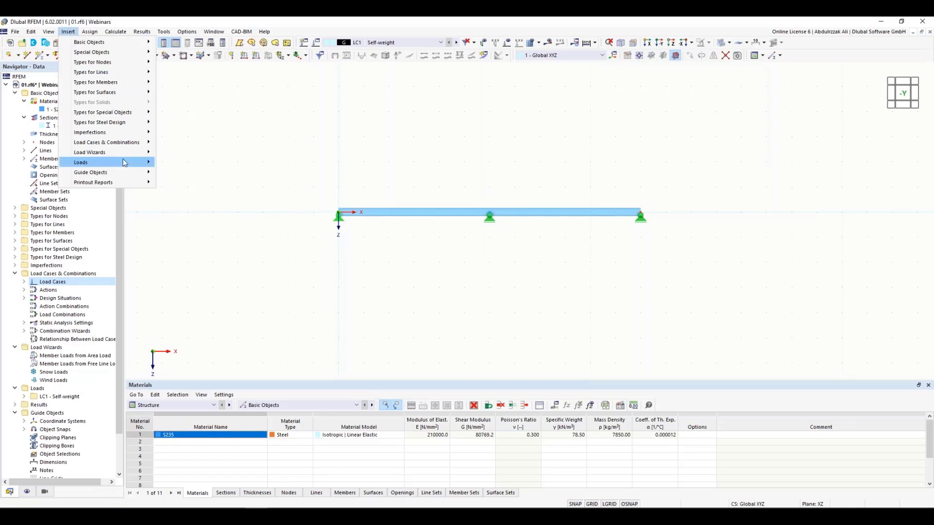
mouse_move(126, 163)
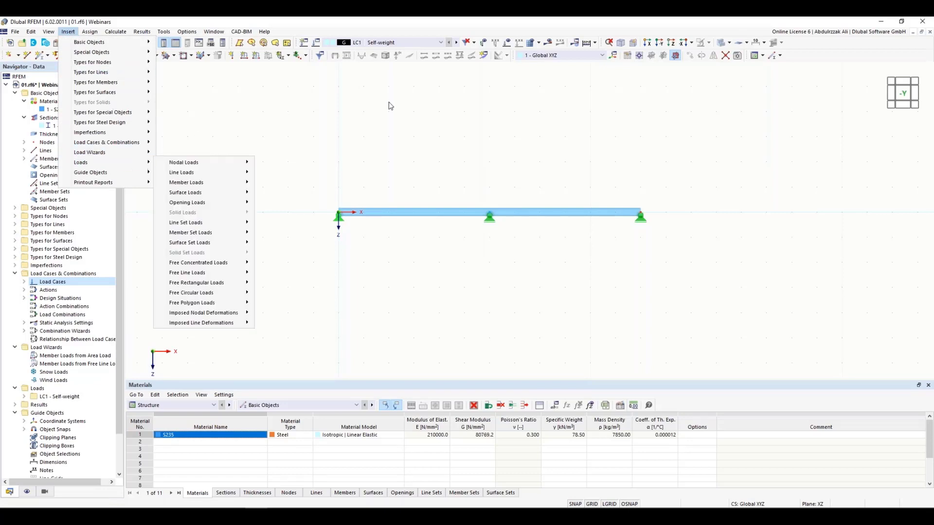
key("Escape")
key("Escape")
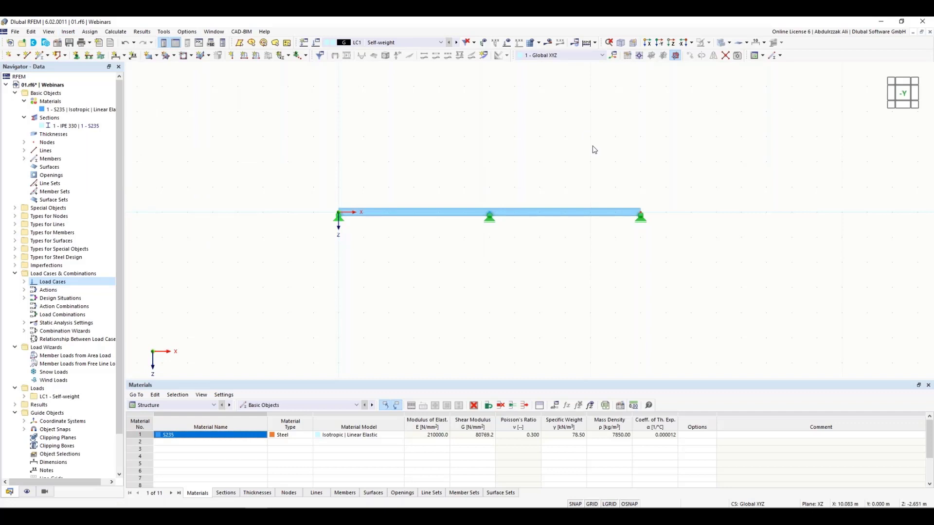
Step: Create a second load case named Live with the action category Imposed loads - category A: domestic, residential areas
left_click(317, 43)
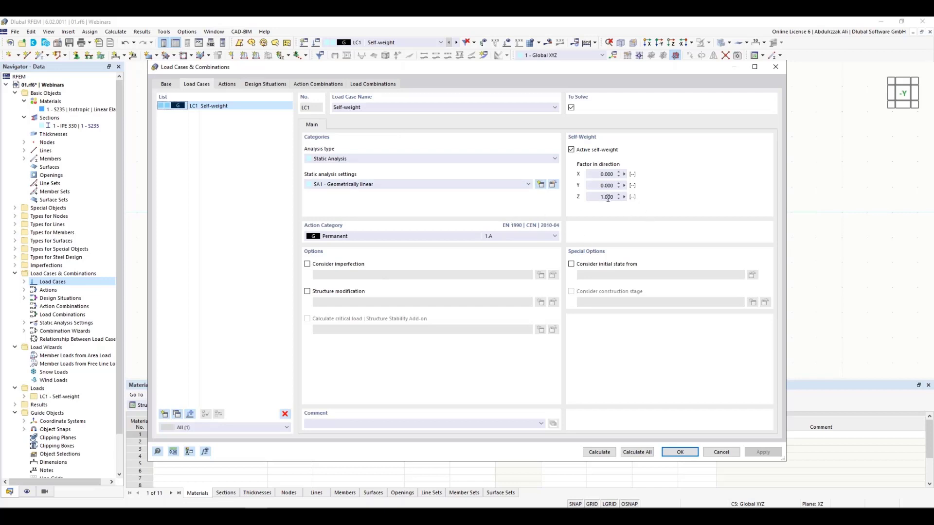
left_click(164, 414)
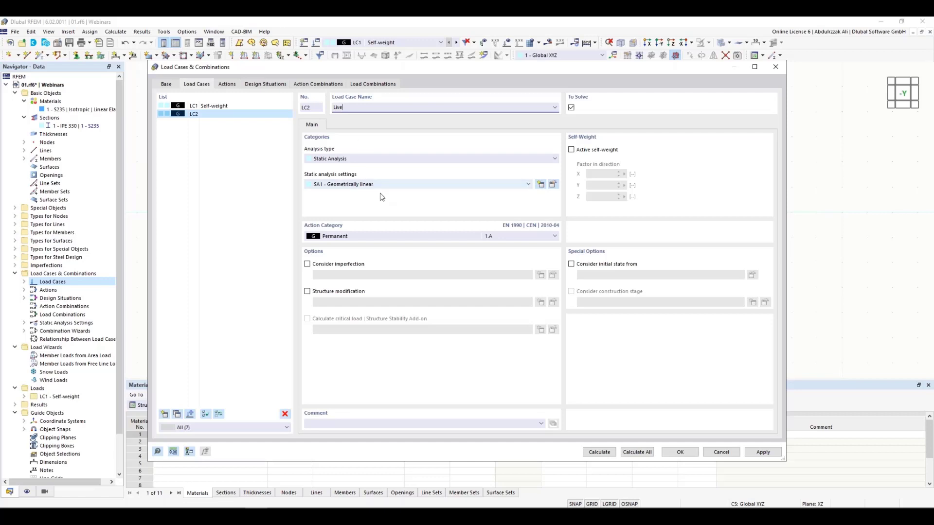
left_click(371, 235)
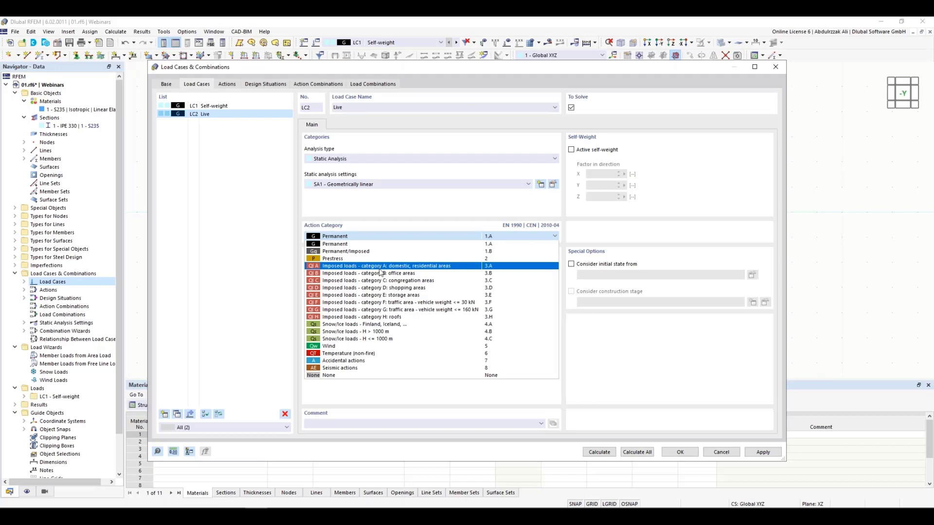
left_click(420, 267)
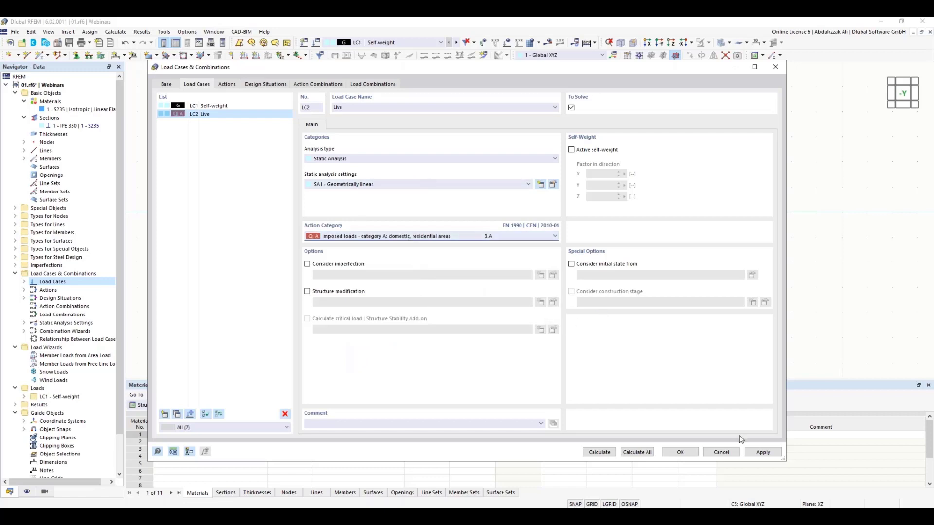
left_click(686, 458)
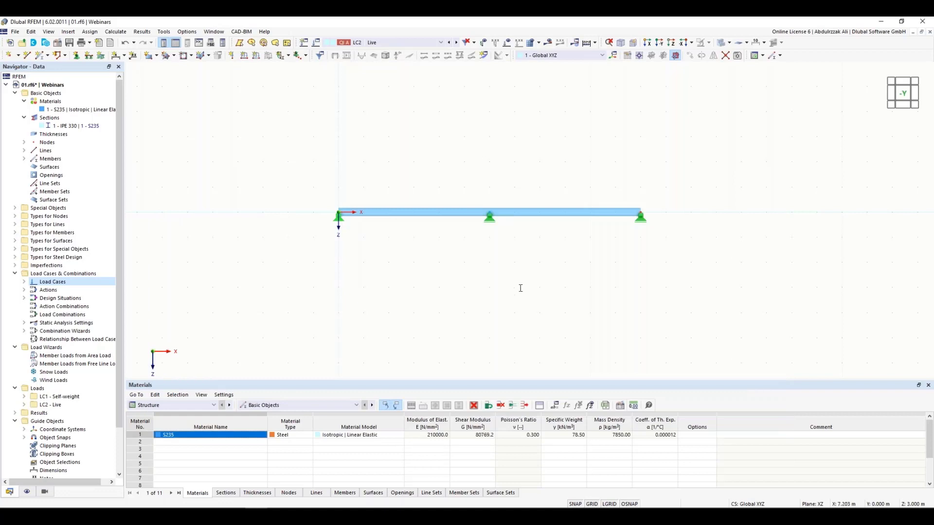
Step: Apply a uniform member load of 10 kN/m to the whole beam in load case LC1 - Self-weight
left_click(258, 56)
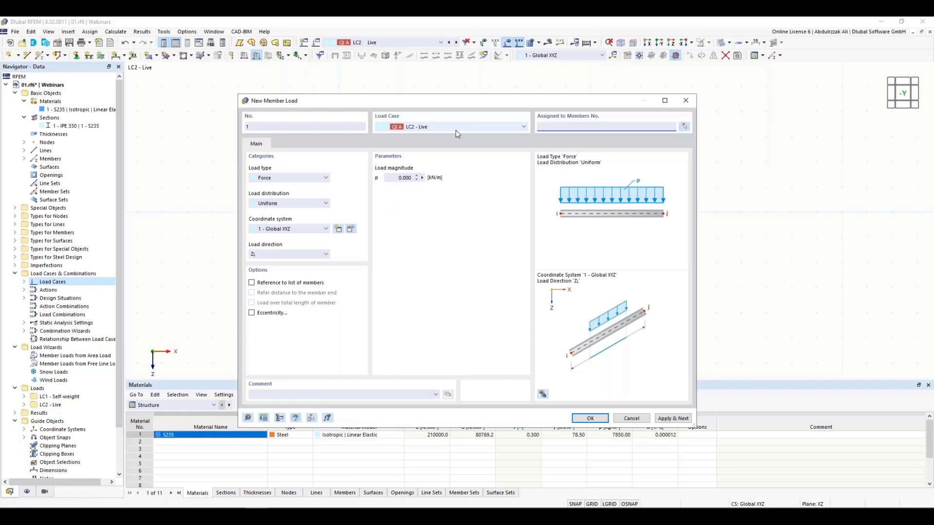
left_click(457, 127)
left_click(444, 136)
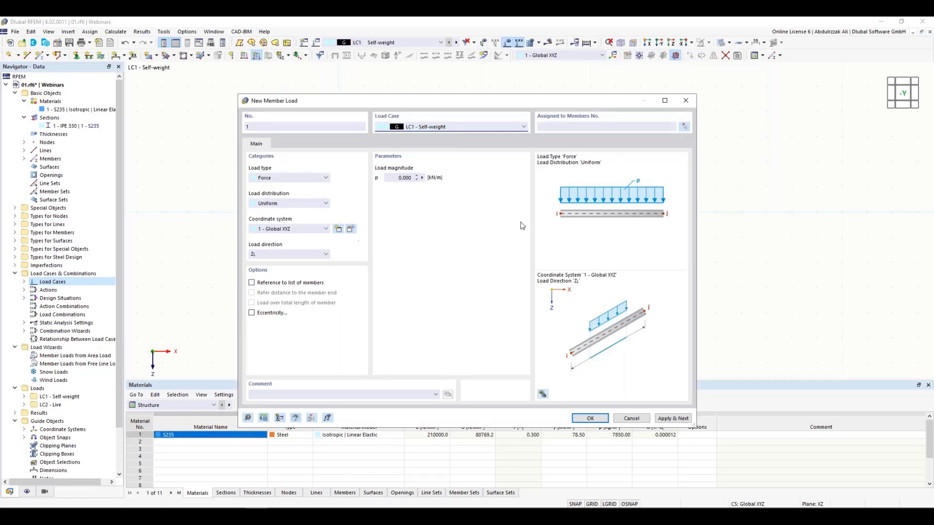
double_click(406, 178)
type("10")
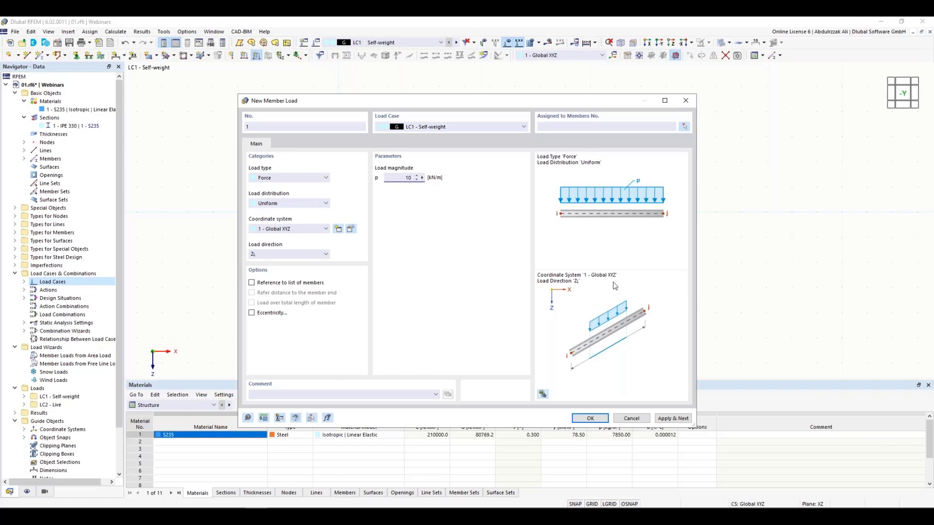
left_click(685, 127)
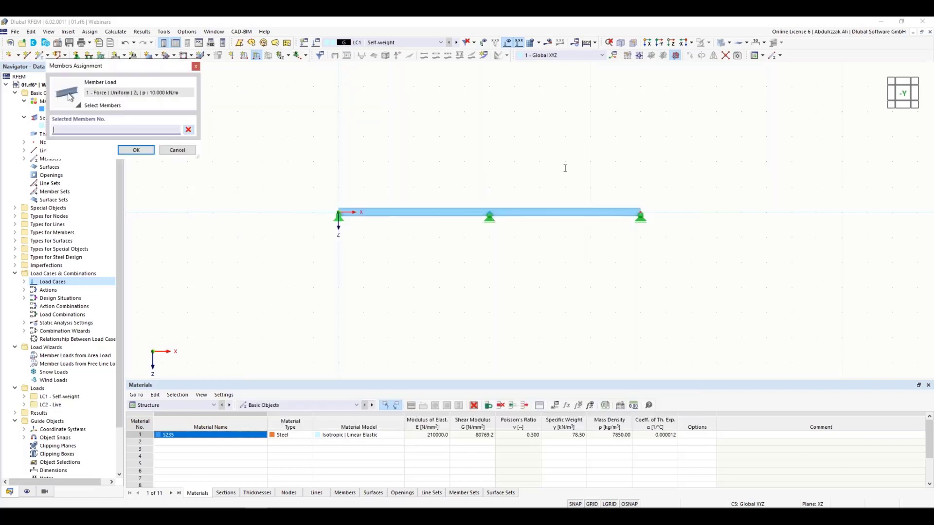
left_click(545, 212)
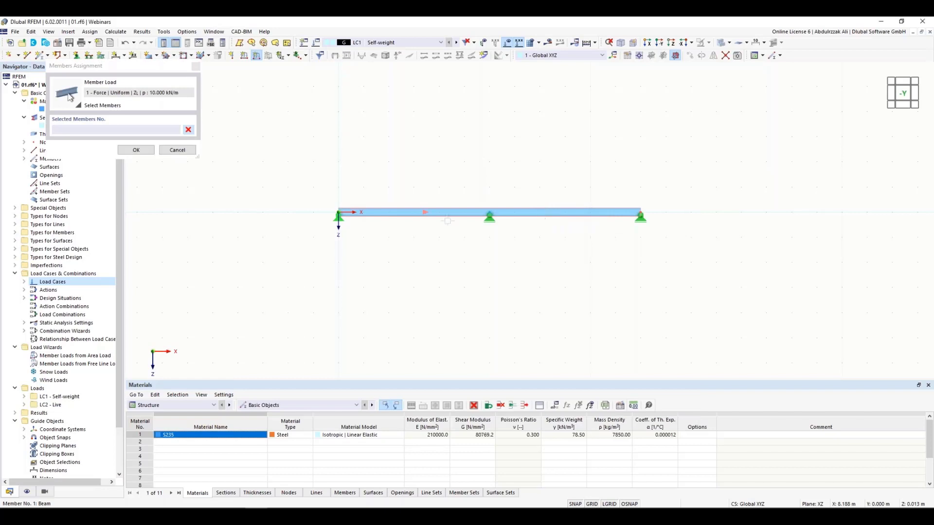
left_click(135, 151)
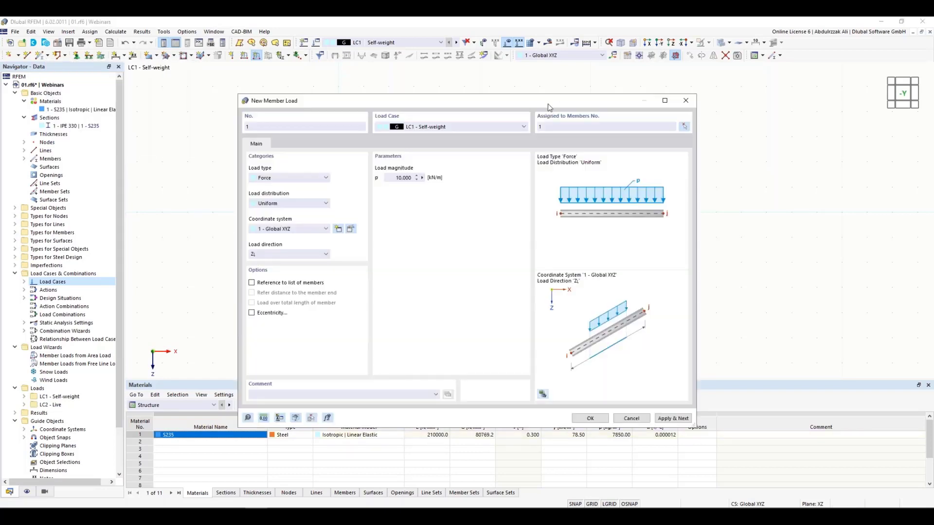
left_click_drag(548, 104, 180, 92)
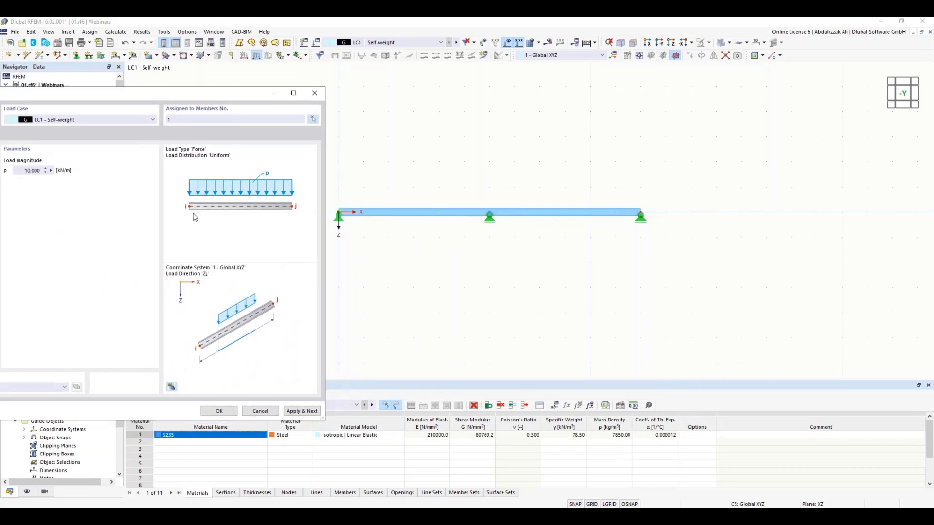
left_click(309, 412)
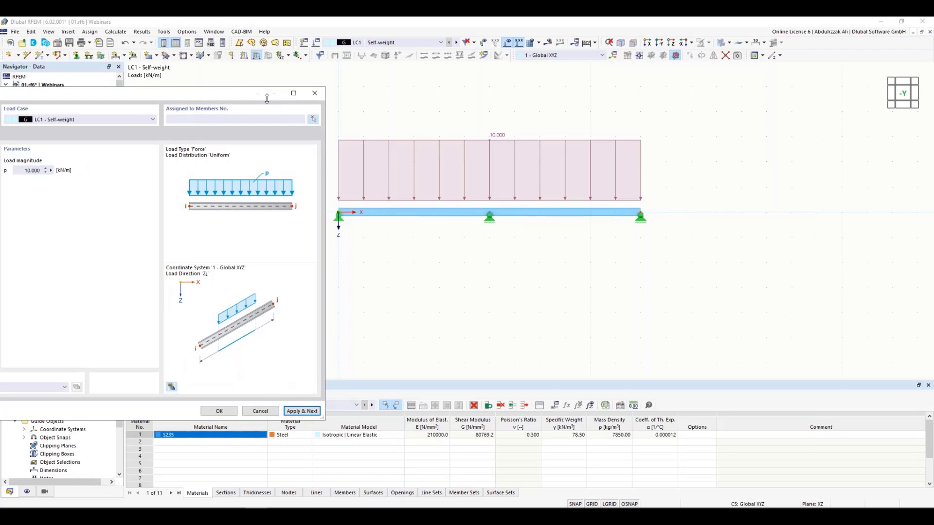
Step: Add a second uniform member load of 15 kN/m to the beam in LC1 - Self-weight and finish adding loads
left_click_drag(631, 98, 626, 101)
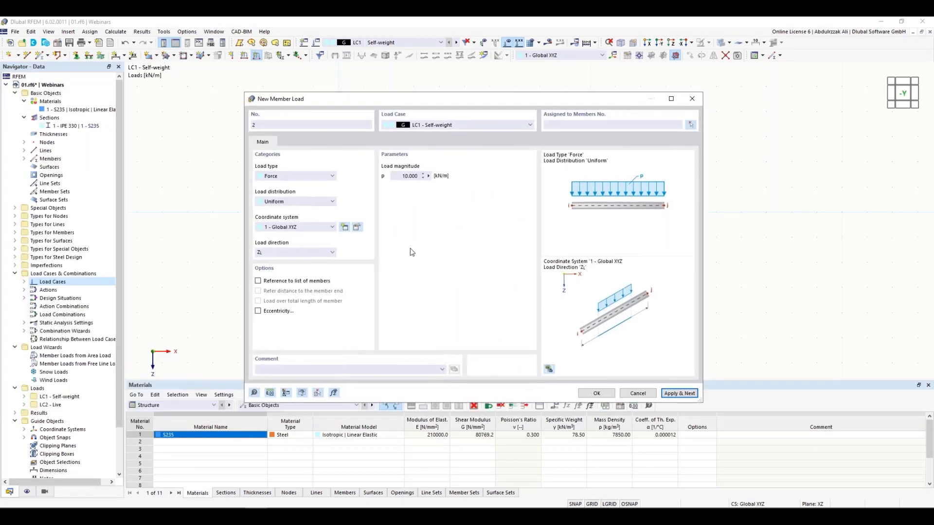
left_click(509, 126)
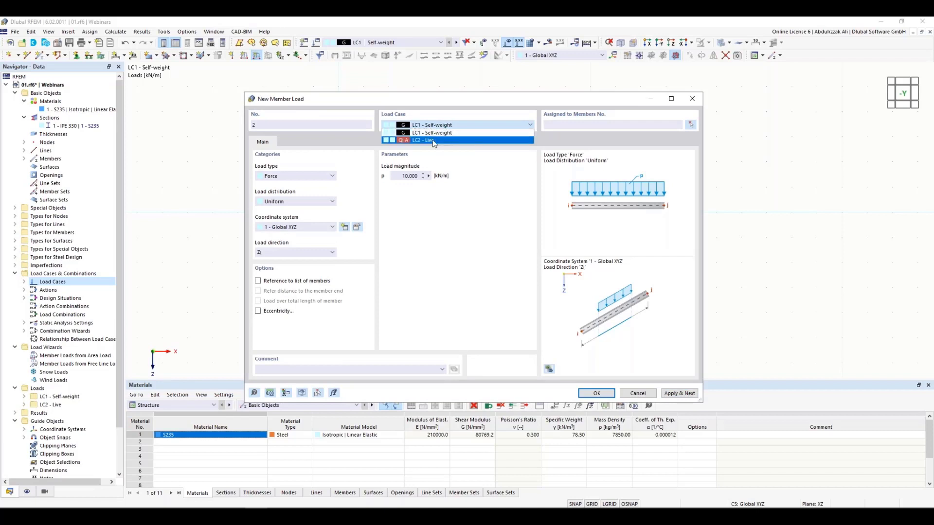
left_click(486, 166)
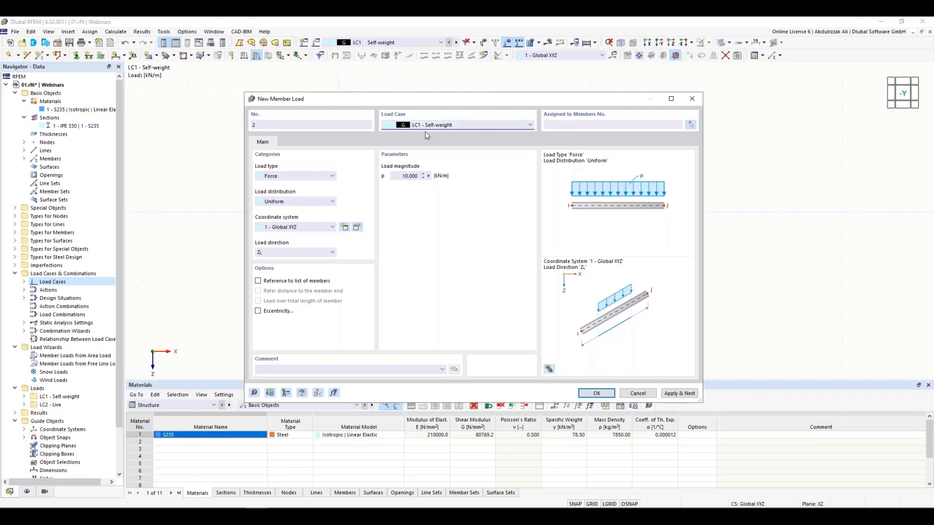
left_click(411, 176)
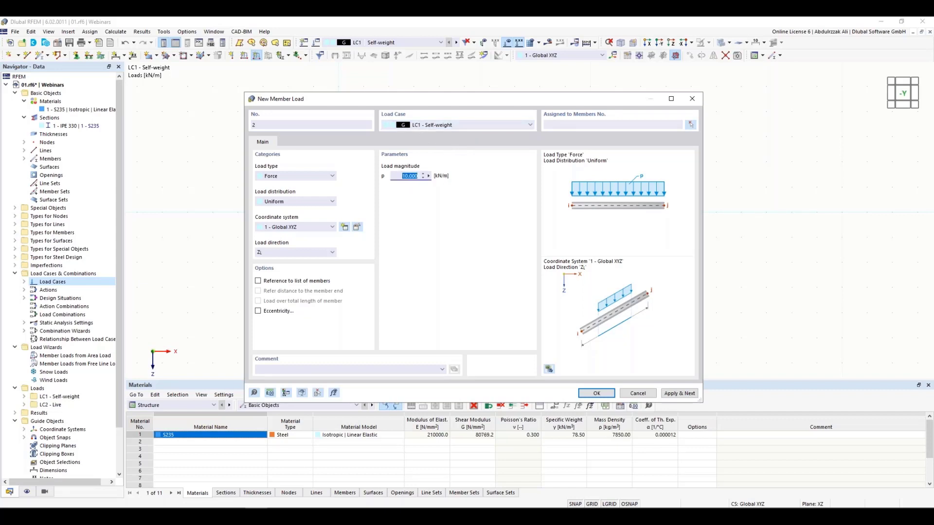
type("15")
left_click(691, 126)
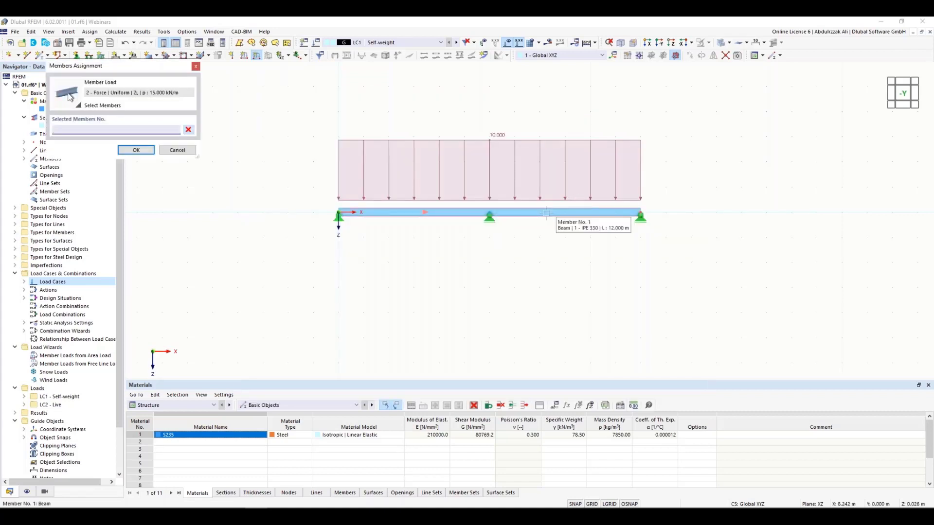
left_click(552, 213)
left_click(139, 151)
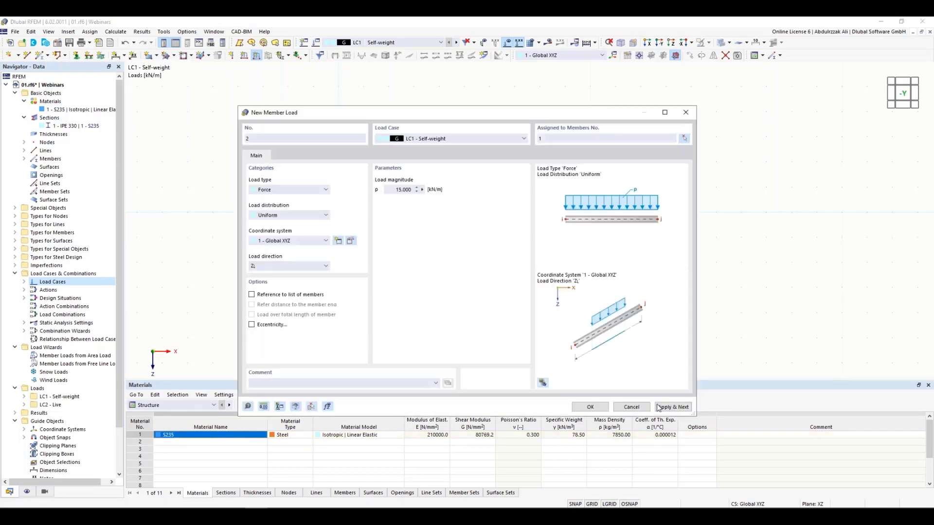
left_click(672, 406)
mouse_move(615, 113)
left_mouse_down()
mouse_move(540, 184)
mouse_move(505, 157)
left_mouse_up()
left_click(521, 451)
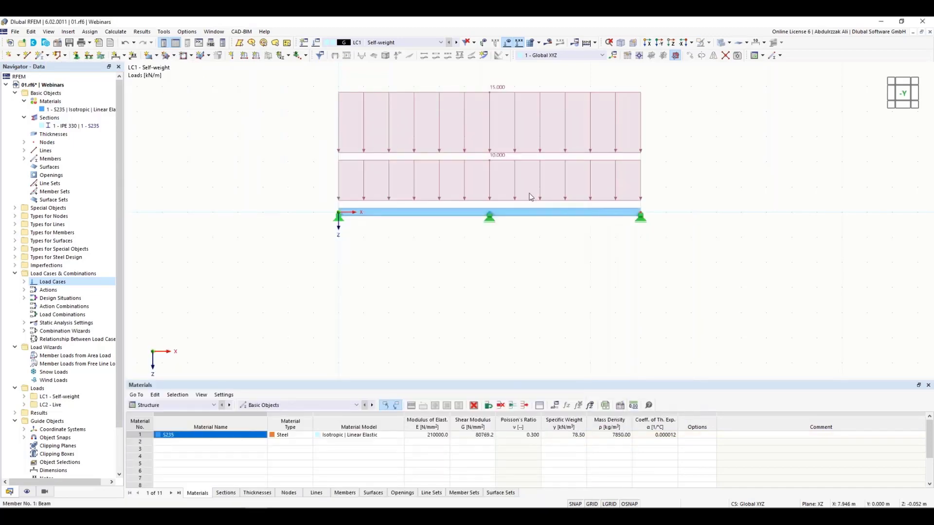
Step: Reassign the beam's 15 kN/m member load to load case LC2 - Live
left_click(423, 45)
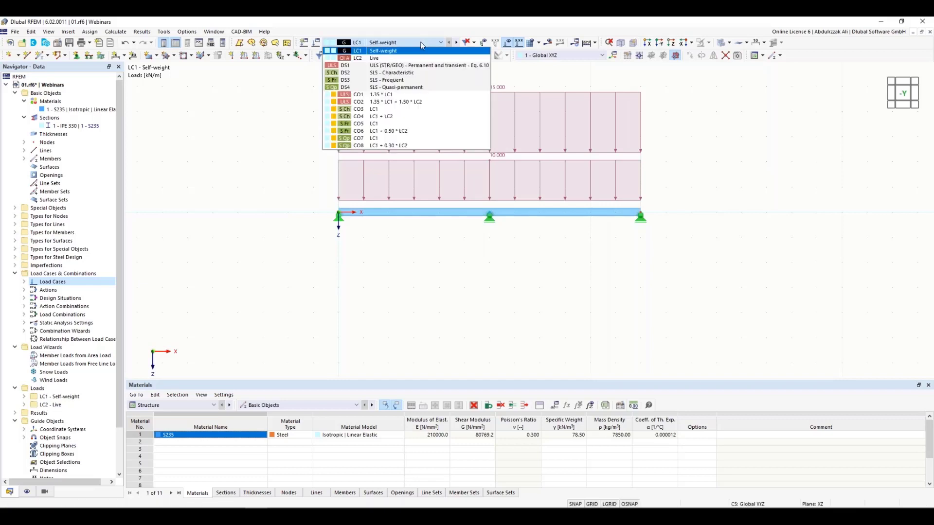
left_click(500, 80)
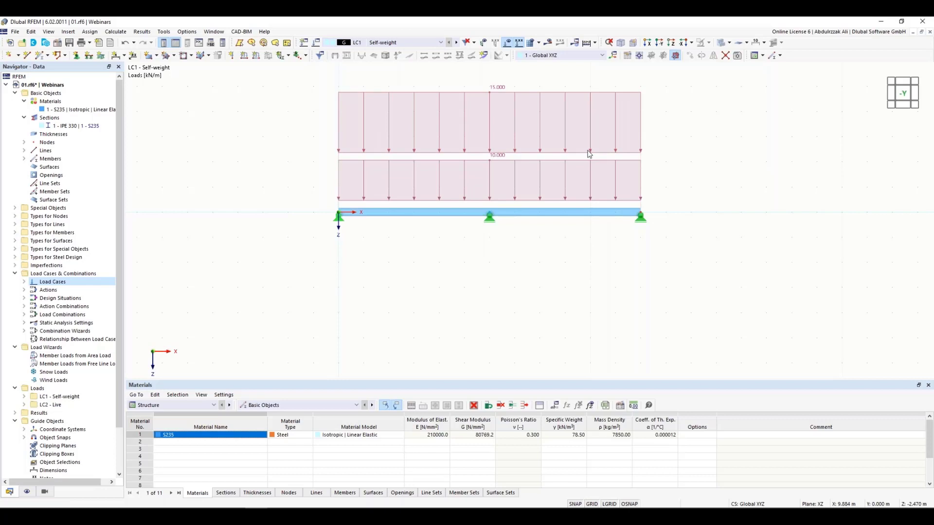
double_click(570, 96)
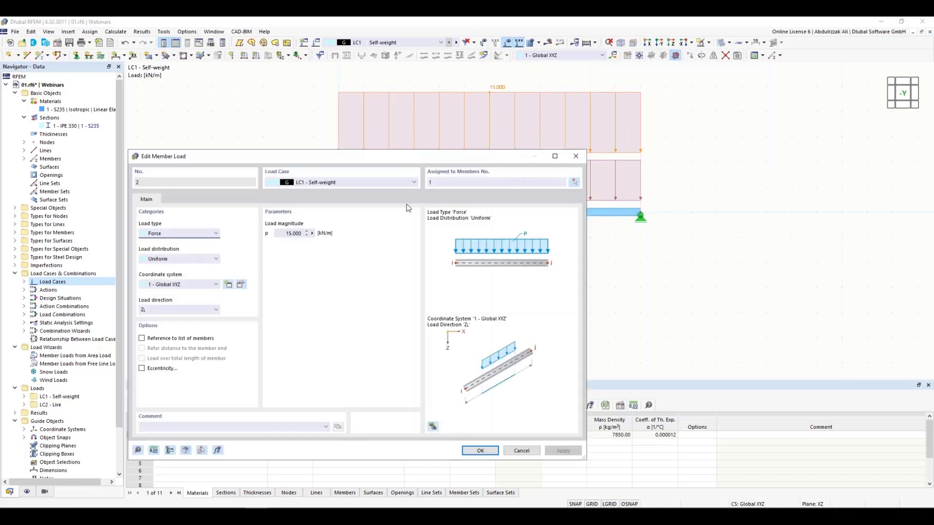
left_click(384, 185)
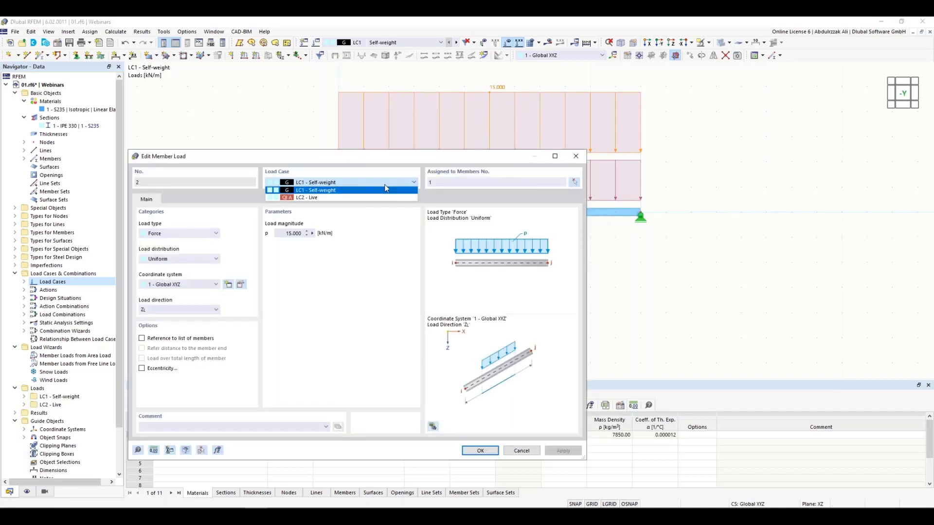
left_click(317, 197)
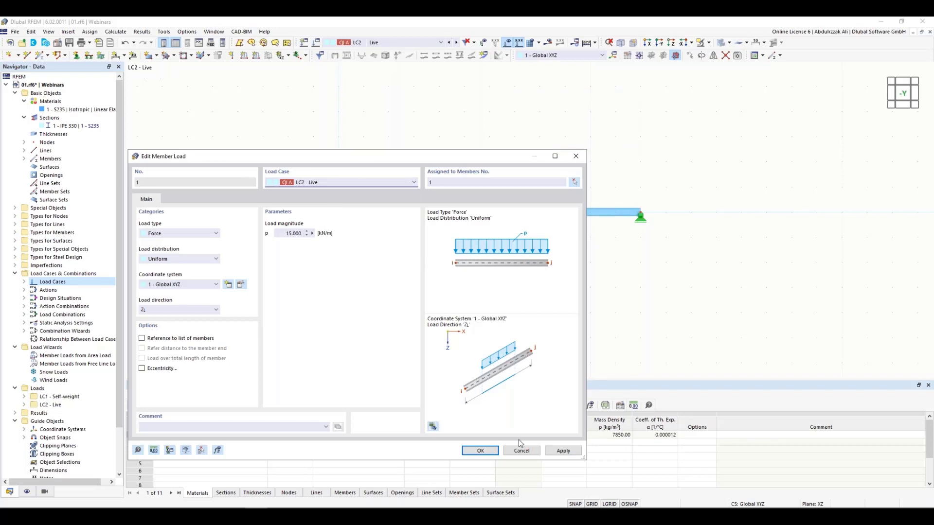
left_click(479, 451)
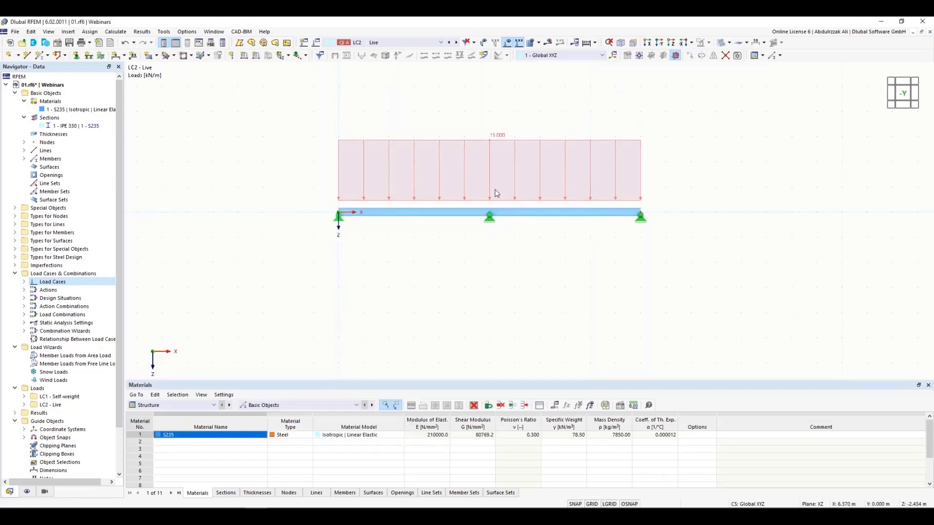
Step: Check the beam's loads in the Self-weight load case and in the Live load case
left_click(450, 43)
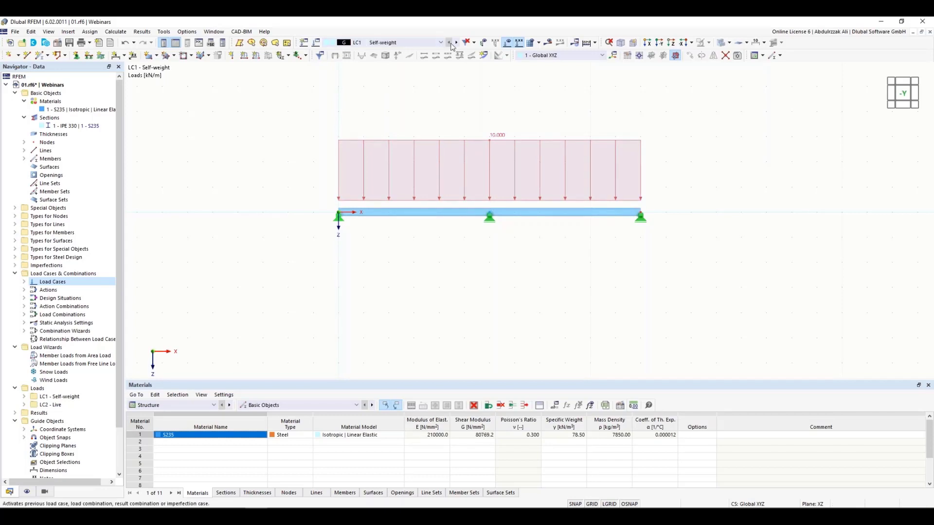
left_click(457, 42)
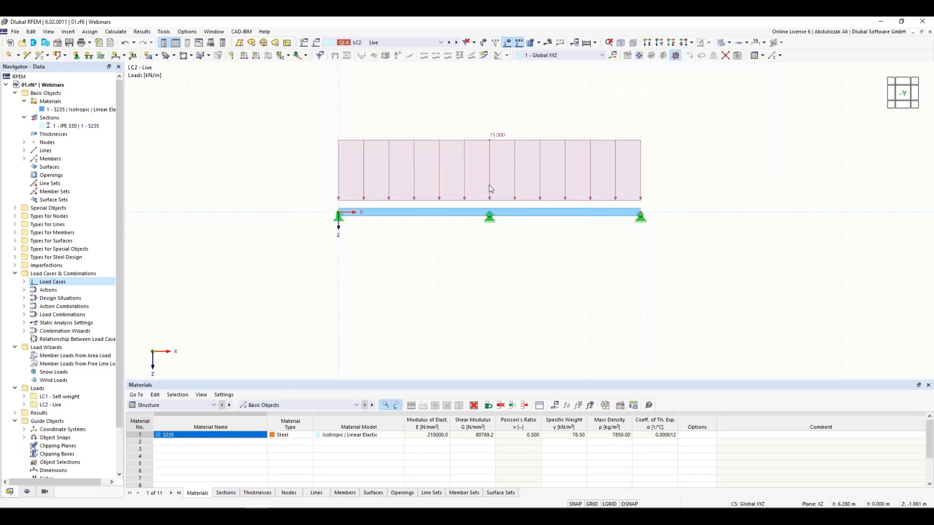
scroll(469, 131, "up", 1)
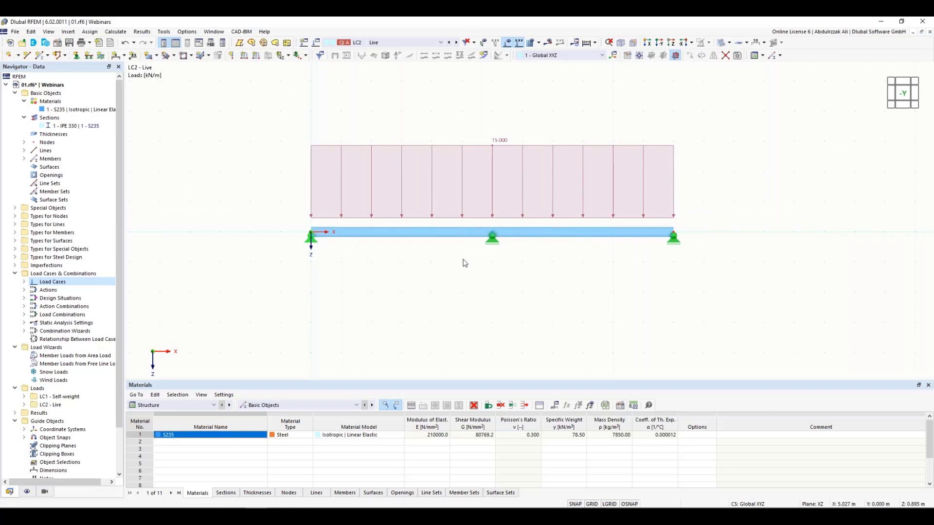
Step: Examine the unit normal stresses for bending moment My (TWA) in the beam's IPE 330 section, without changing the section
double_click(444, 237)
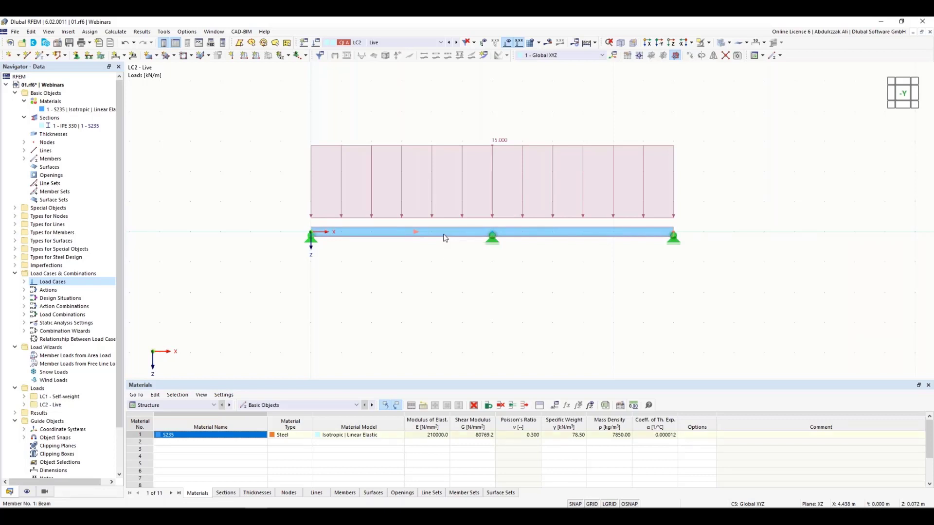
left_click(239, 119)
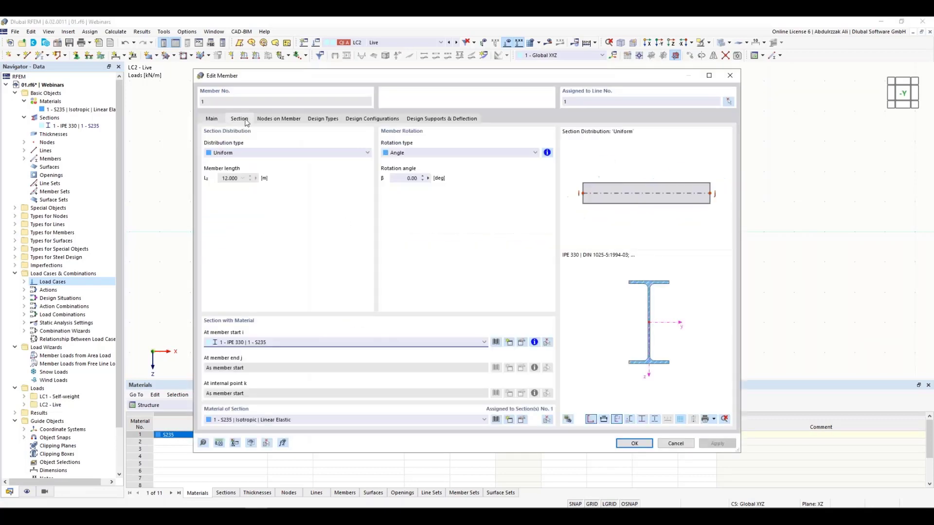
left_click(522, 343)
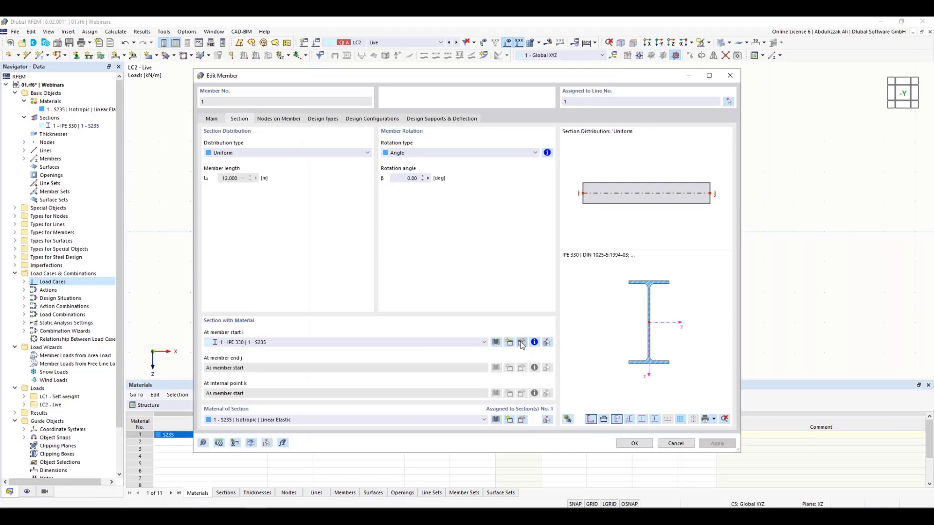
left_click(641, 405)
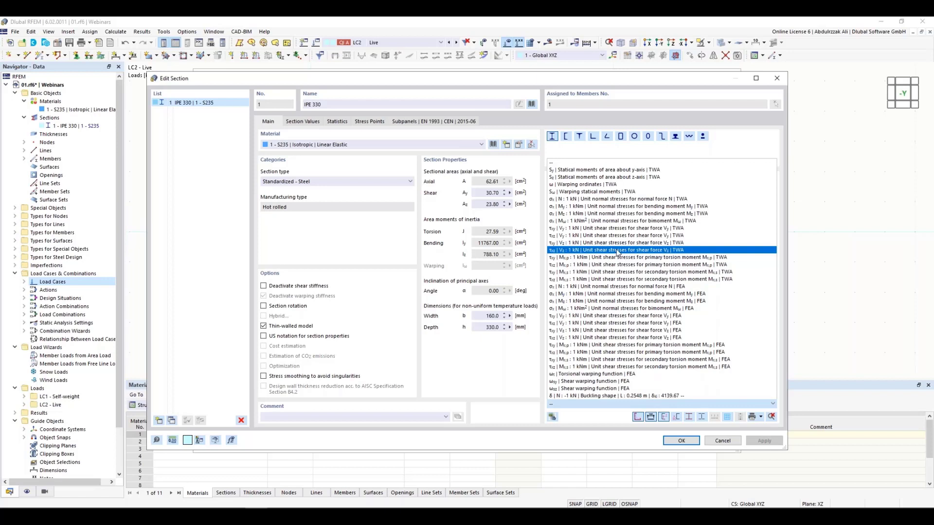
left_click(578, 208)
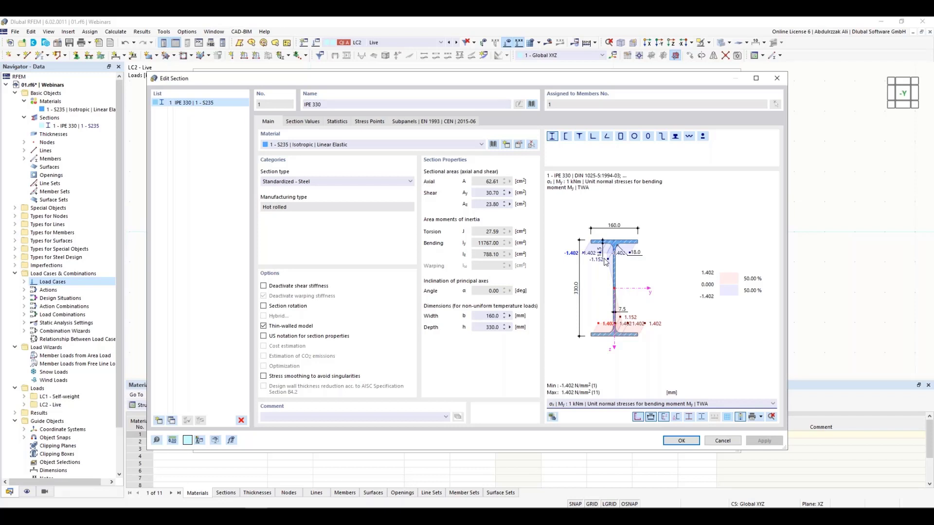
left_click(722, 441)
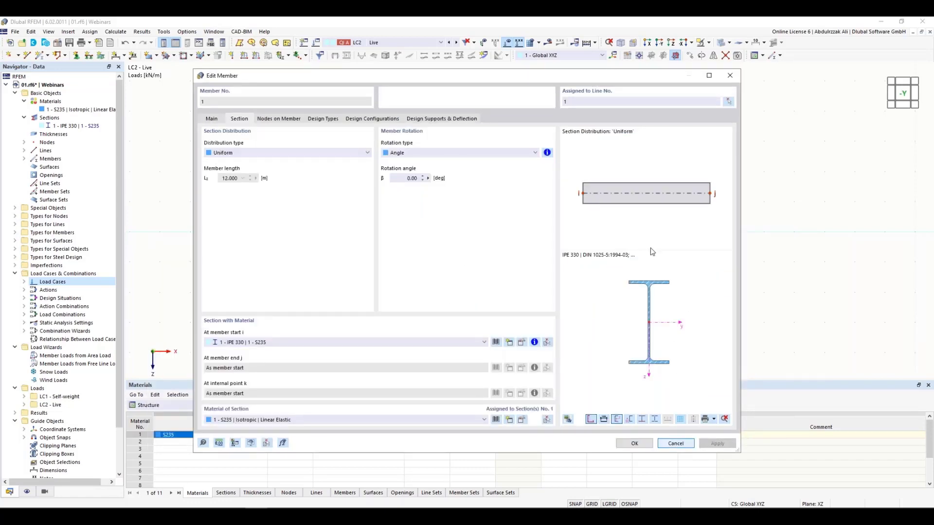
Step: Leave the member's settings unchanged and calculate all load cases, combinations and design checks of the model
left_click(692, 446)
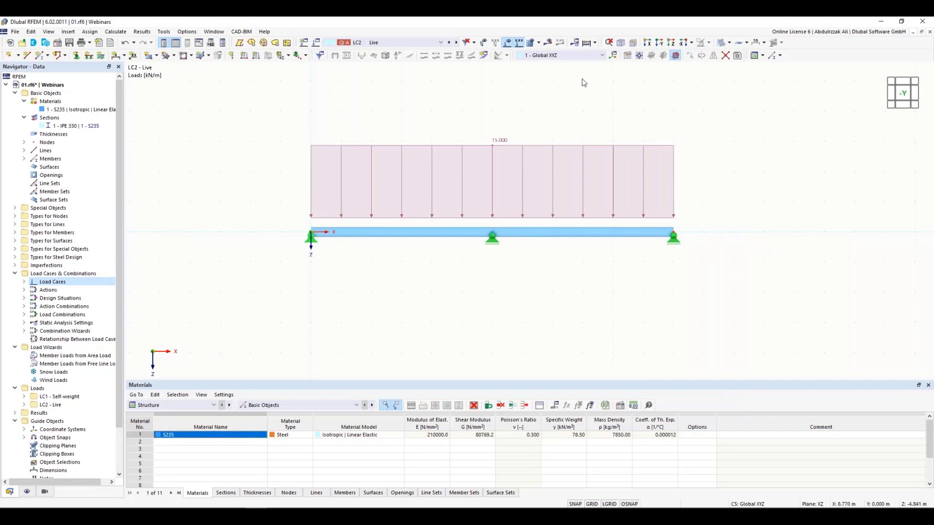
left_click(595, 42)
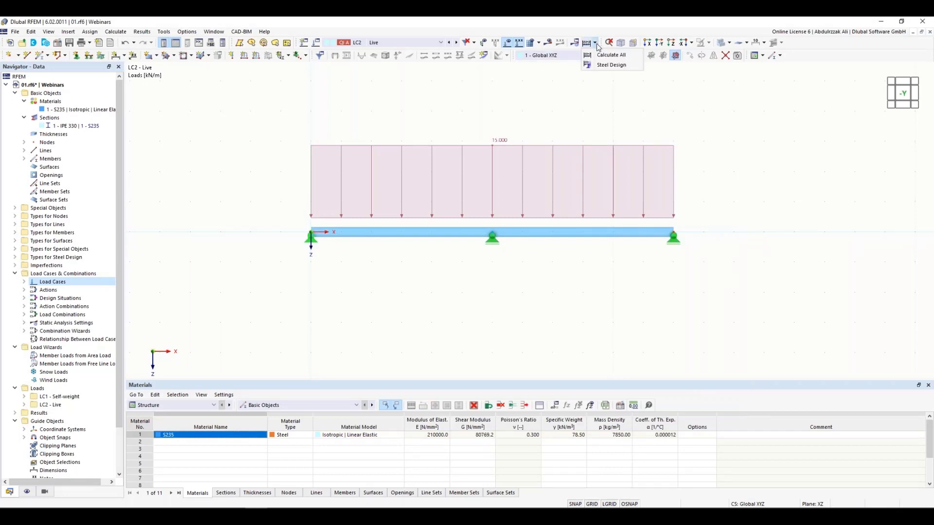
left_click(604, 55)
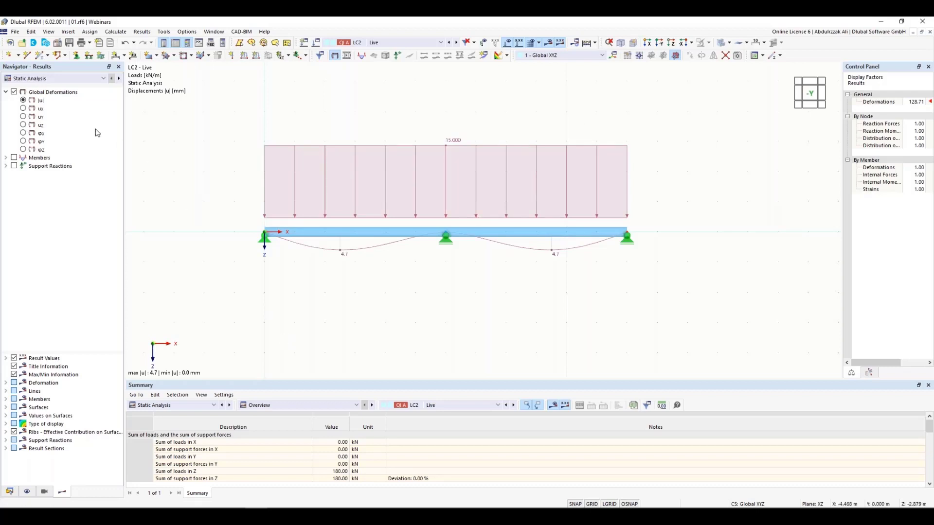
Step: Display the static analysis member deformations as Section Colored and view the global displacements ux and uy
left_click(76, 79)
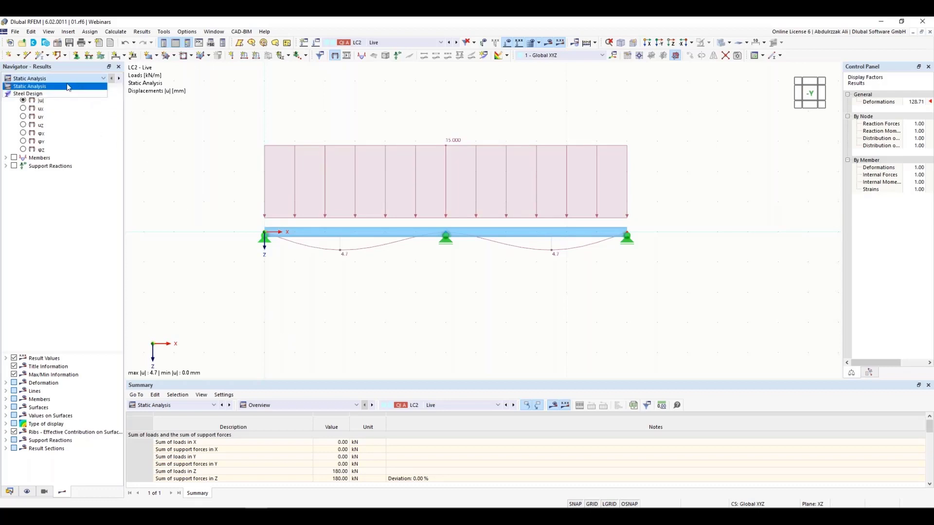
left_click(60, 87)
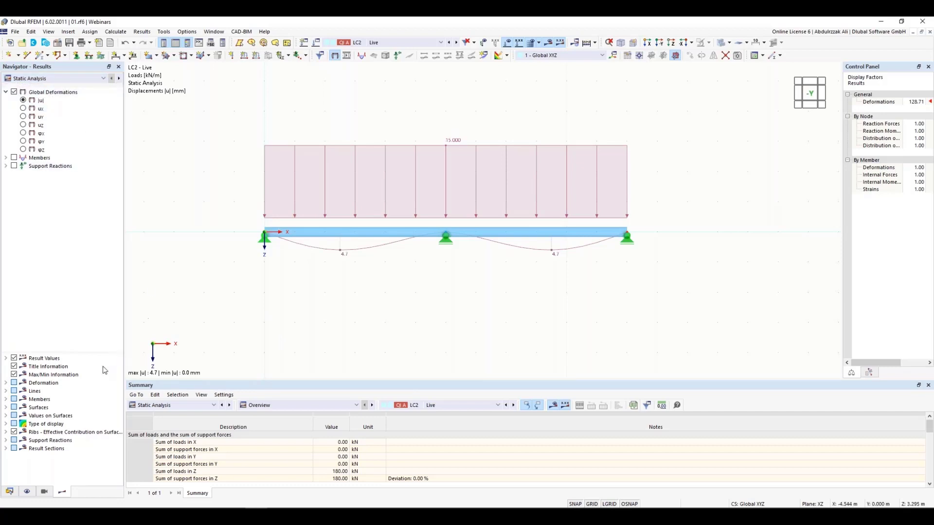
left_click(6, 384)
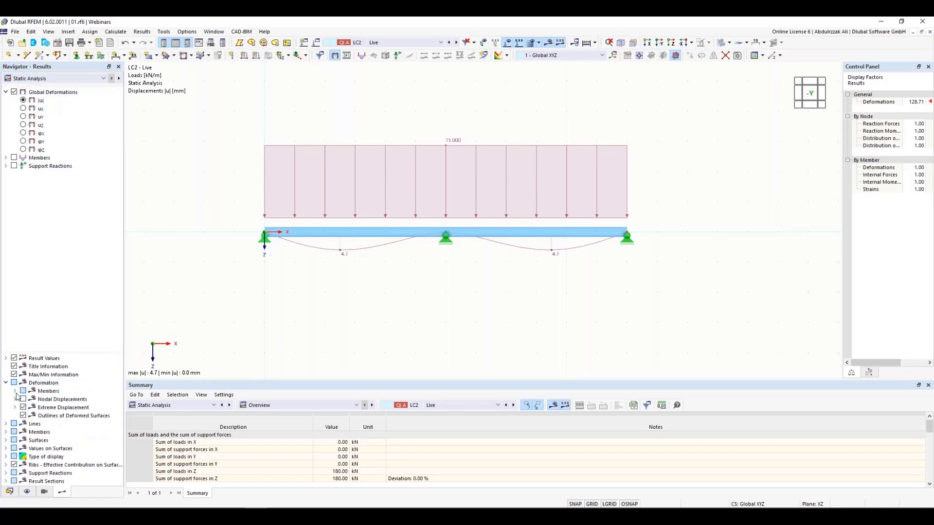
left_click(14, 391)
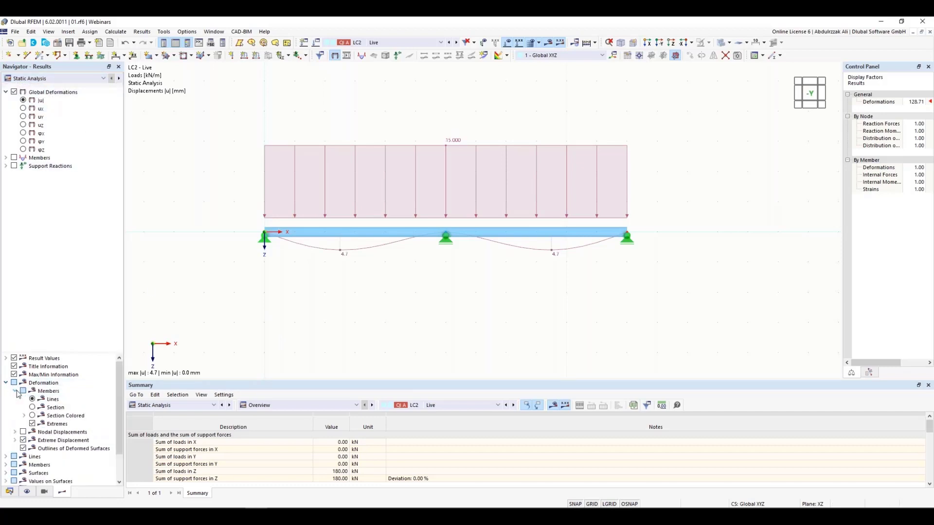
left_click(32, 415)
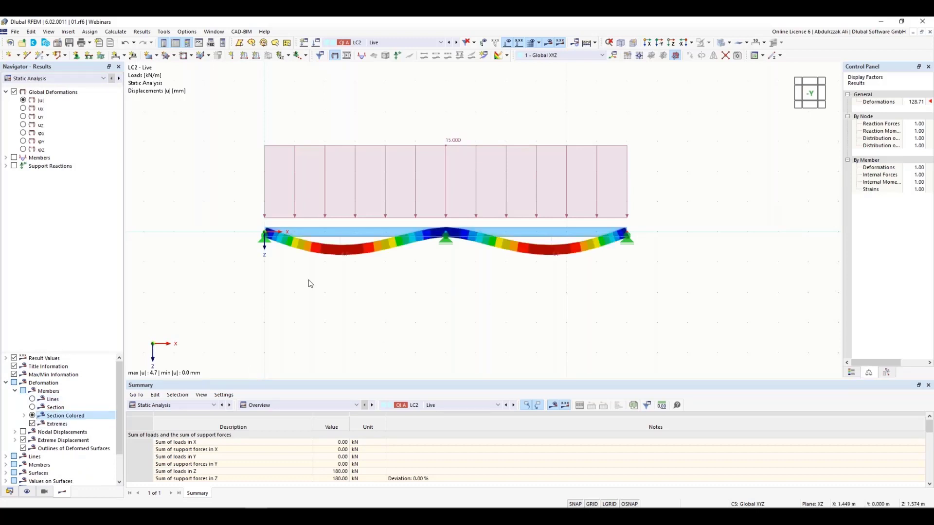
left_click(23, 117)
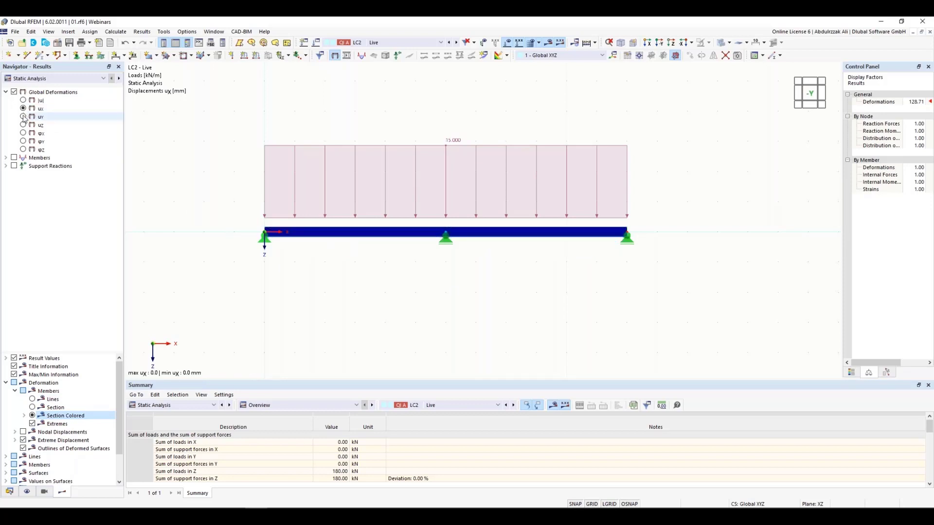
Step: Show the beam's internal forces N, Vz and My for design situation DS1 - ULS (STR/GEO), starting with N in LC2 - Live
left_click(6, 158)
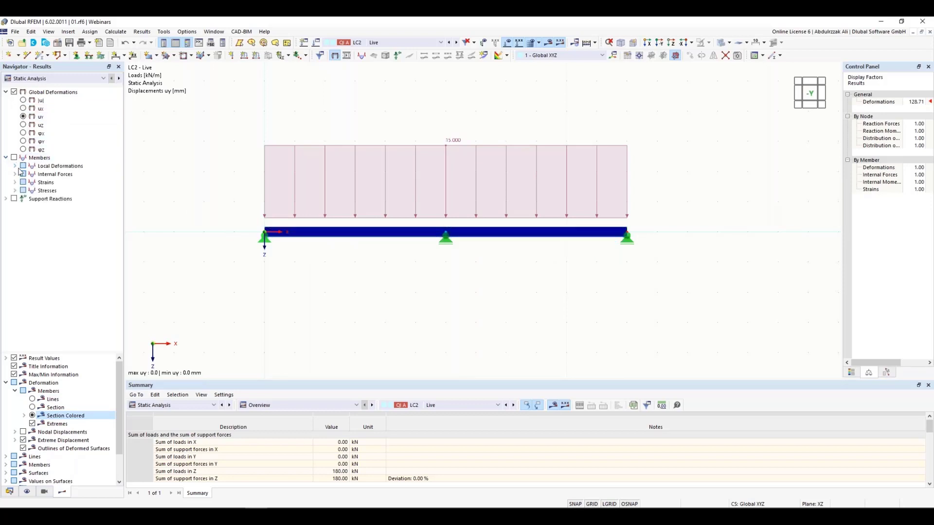
left_click(15, 174)
left_click(33, 183)
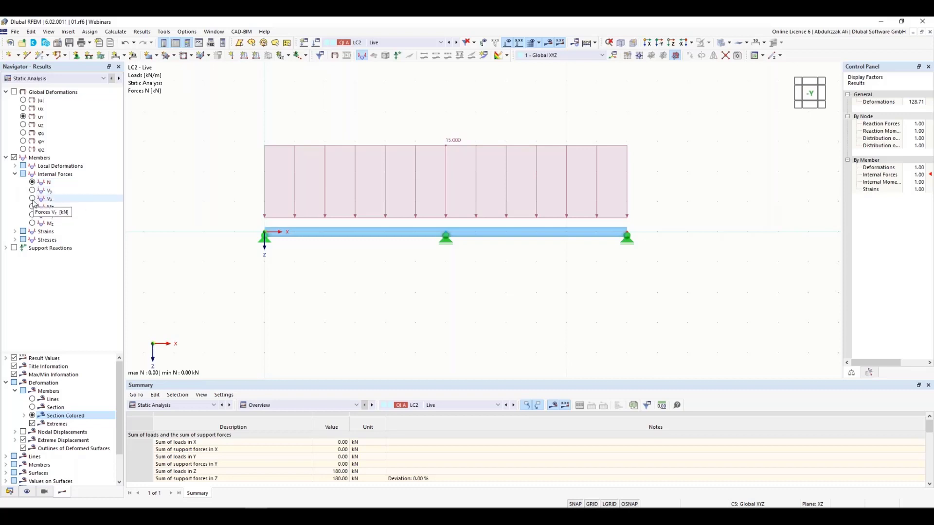
left_click(409, 43)
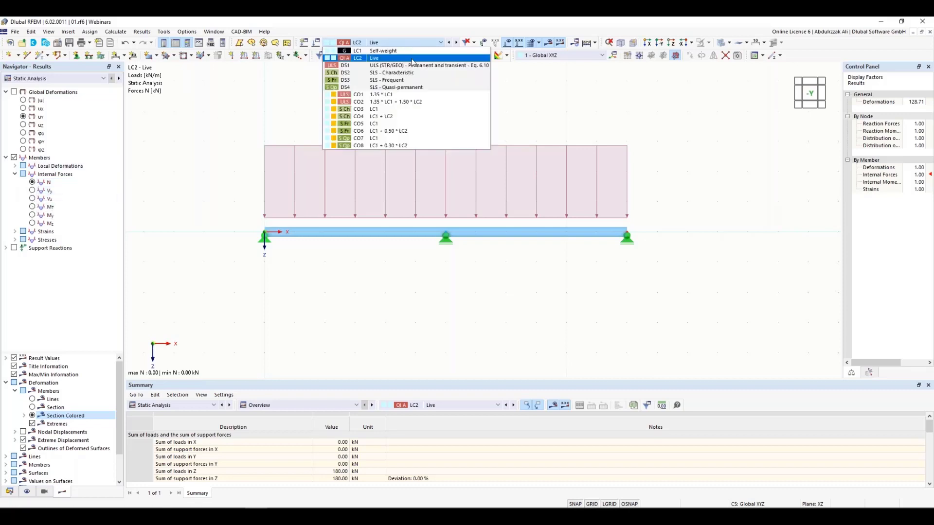
left_click(407, 65)
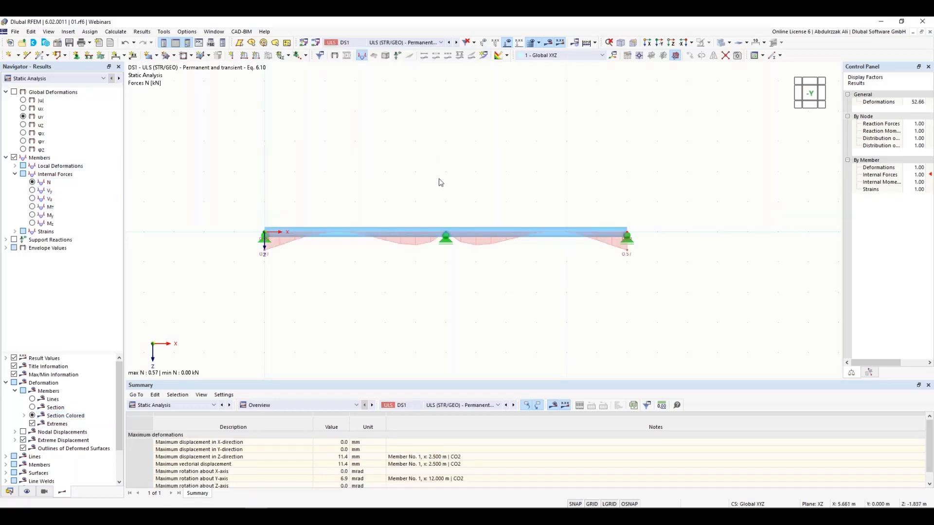
left_click(32, 199)
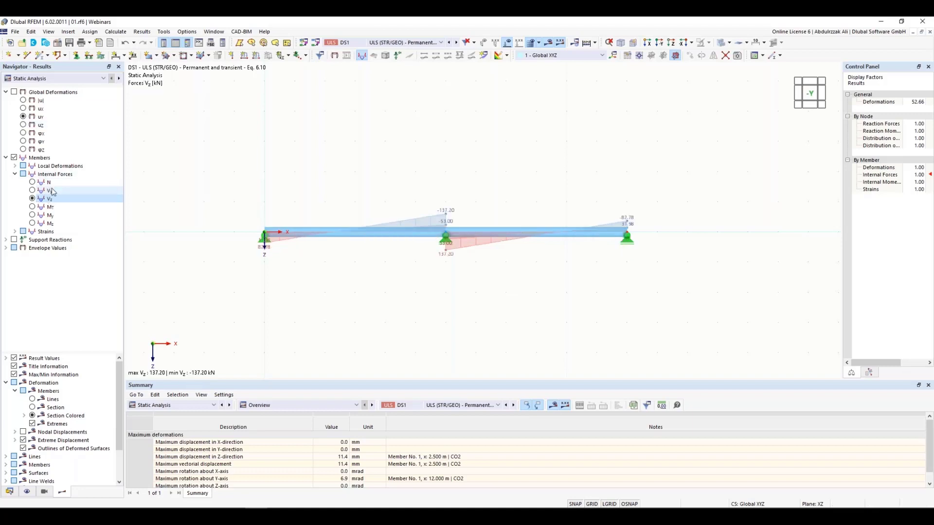
left_click(33, 215)
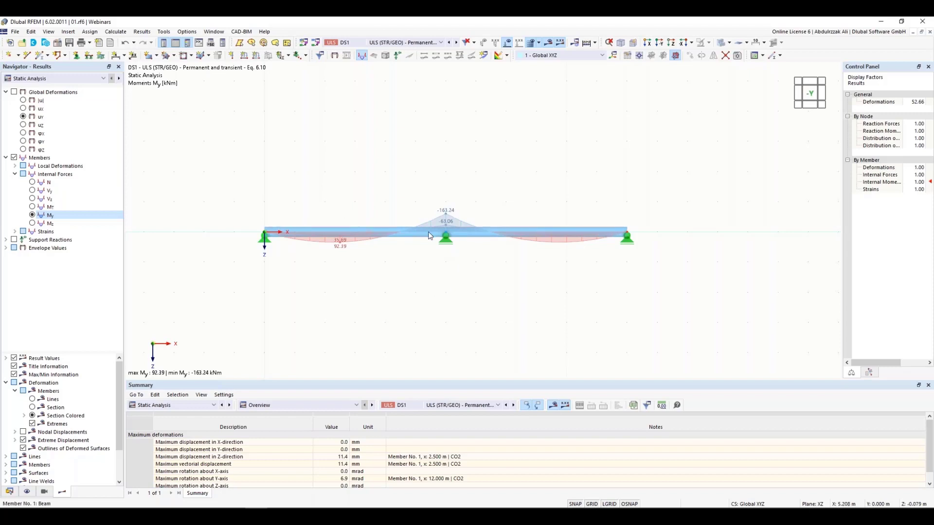
Step: Compare the maximum, minimum and combined envelope values of My, and show the support reactions along with the moments
left_click(6, 249)
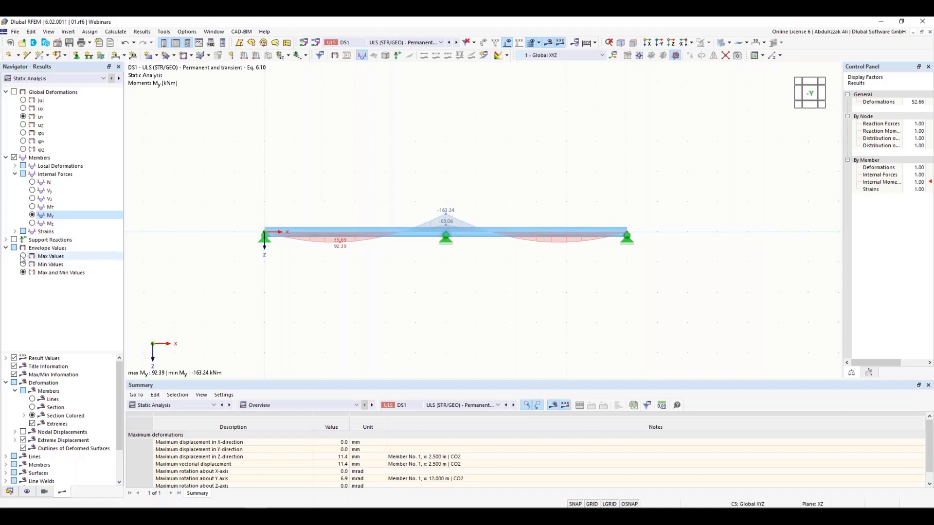
left_click(25, 257)
left_click(25, 264)
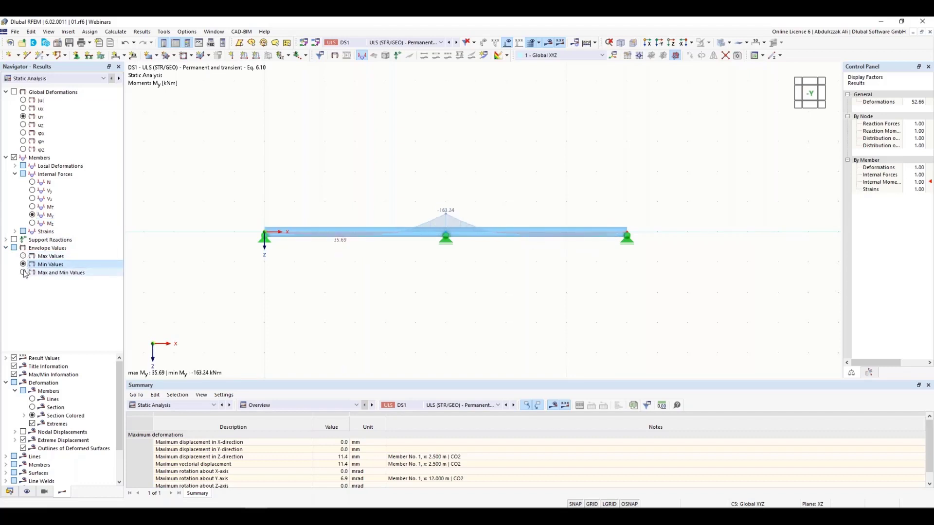
left_click(23, 273)
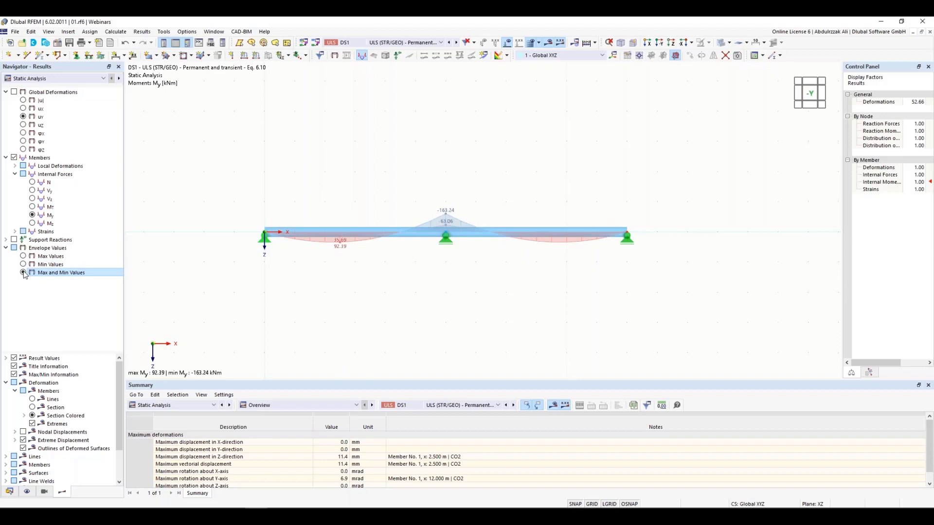
left_click(14, 240)
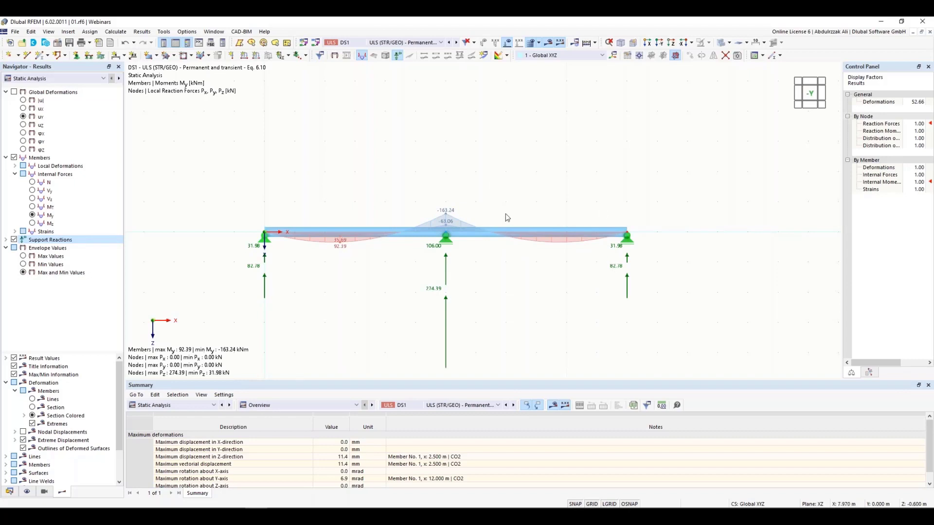
middle_click_drag(501, 215, 507, 177)
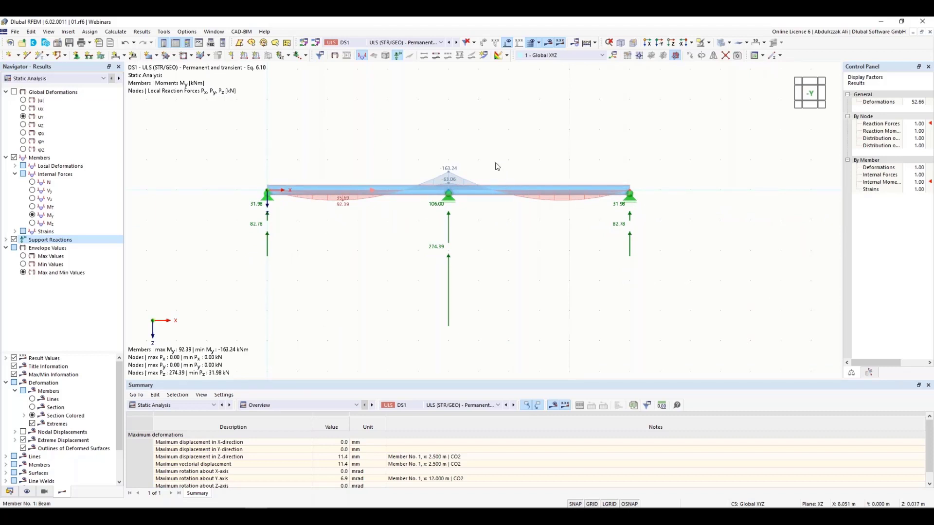
Step: Examine the beam's result diagrams for DS1, clearing the preset selection and displaying only |u|, N, Vz and My
left_click(437, 58)
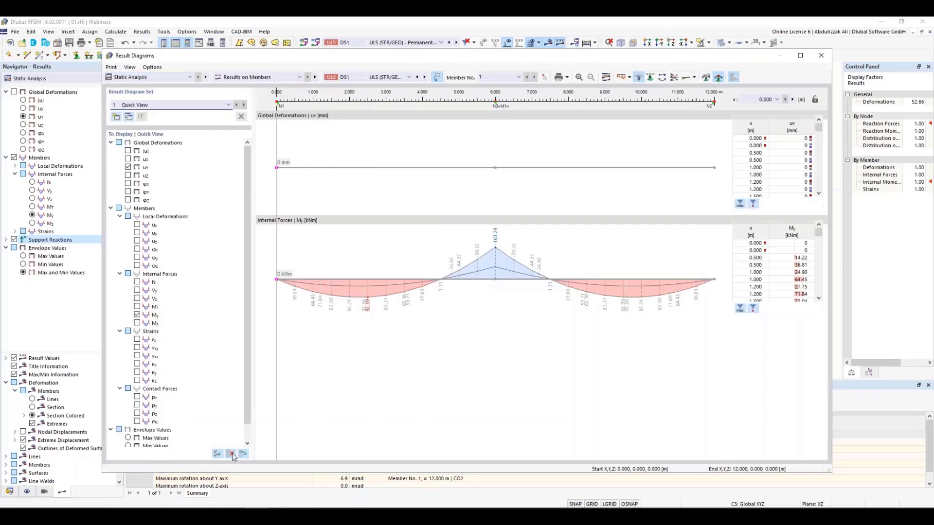
left_click(231, 454)
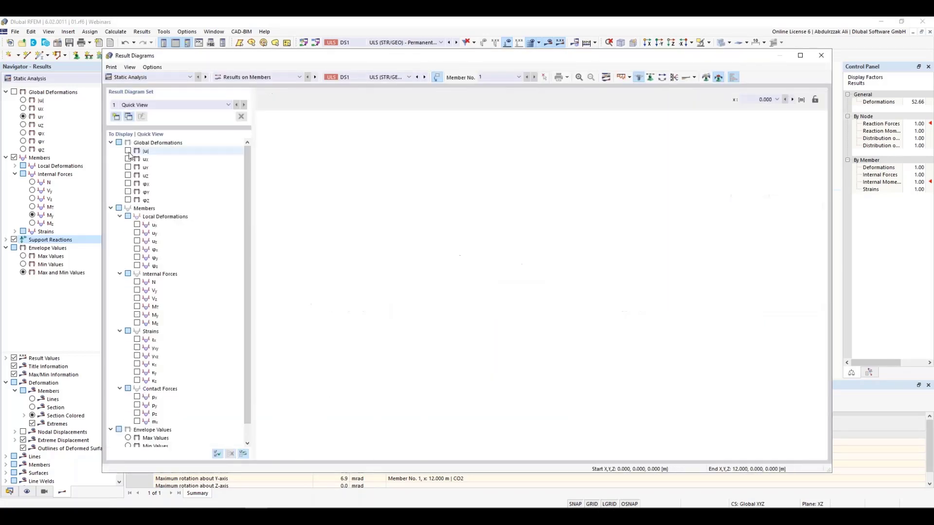
left_click(128, 151)
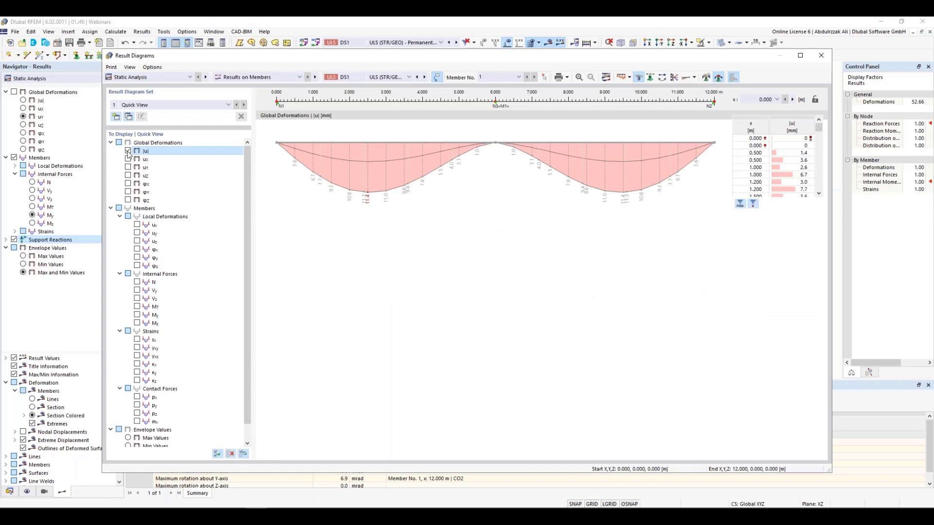
left_click(137, 282)
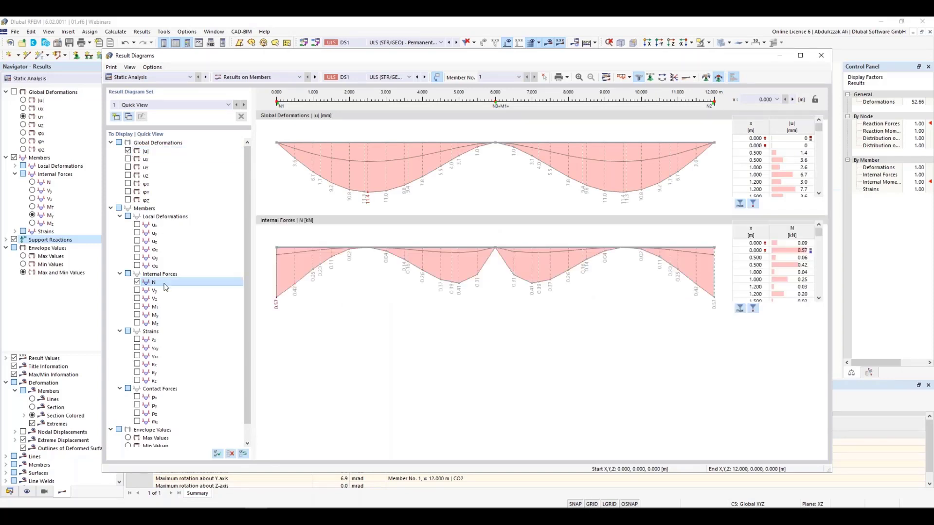
left_click(138, 299)
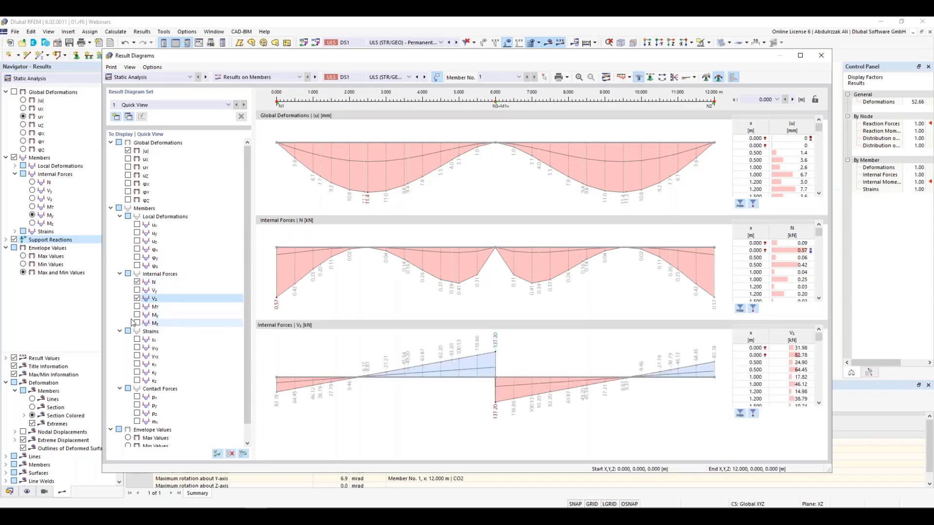
left_click(137, 315)
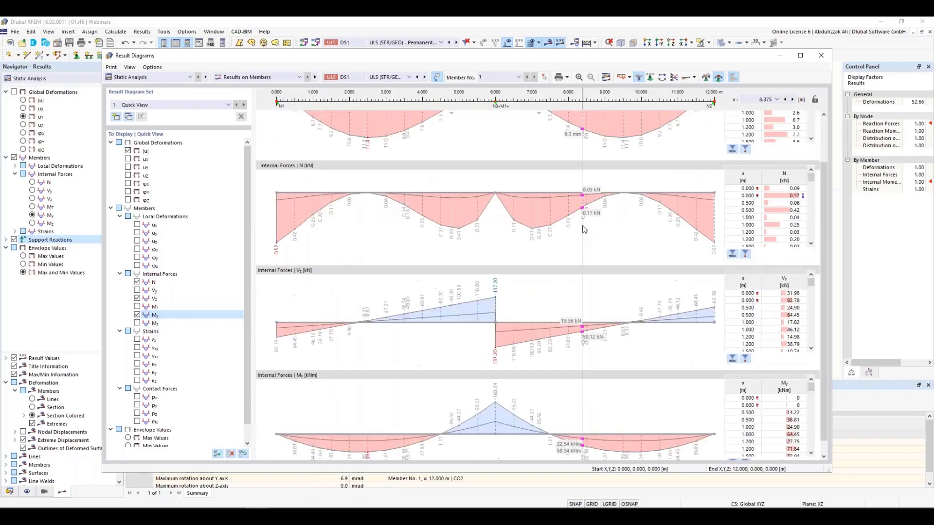
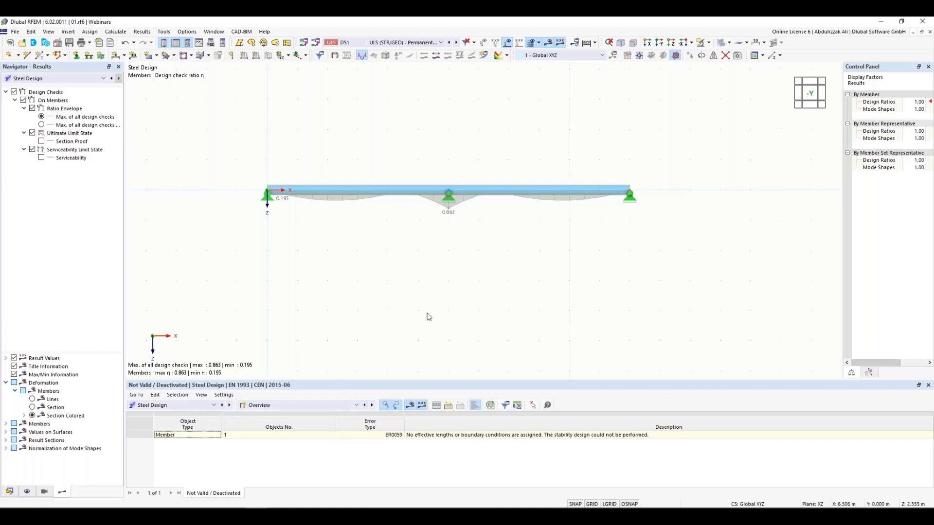
Step: Review the steel design ratios on members by design situation, from the ULS section proofs to the SLS deflection checks
left_click(339, 407)
left_click(292, 428)
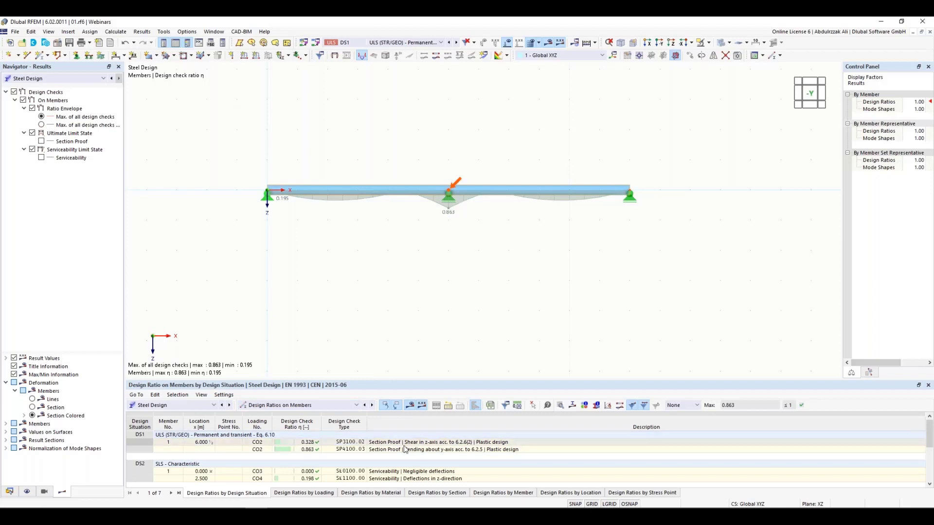
scroll(405, 449, "down", 2)
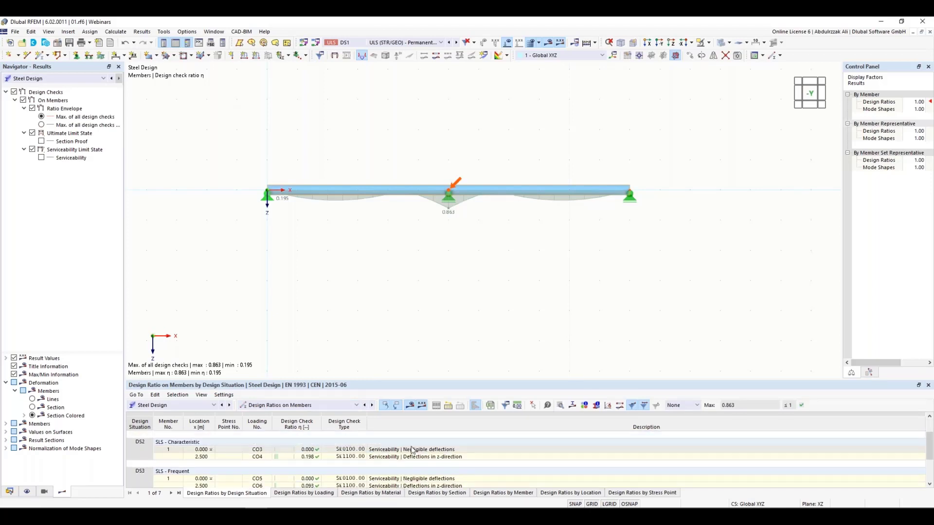
scroll(412, 451, "up", 2)
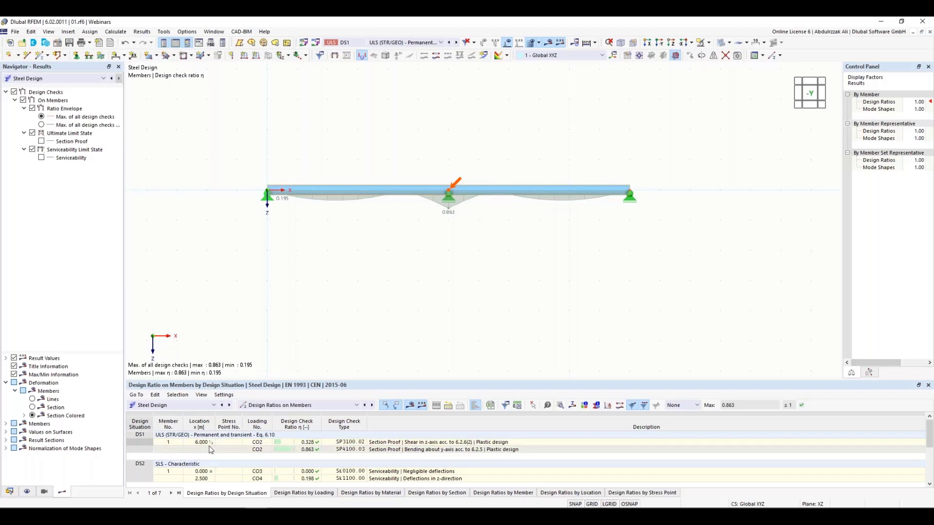
scroll(260, 444, "down", 4)
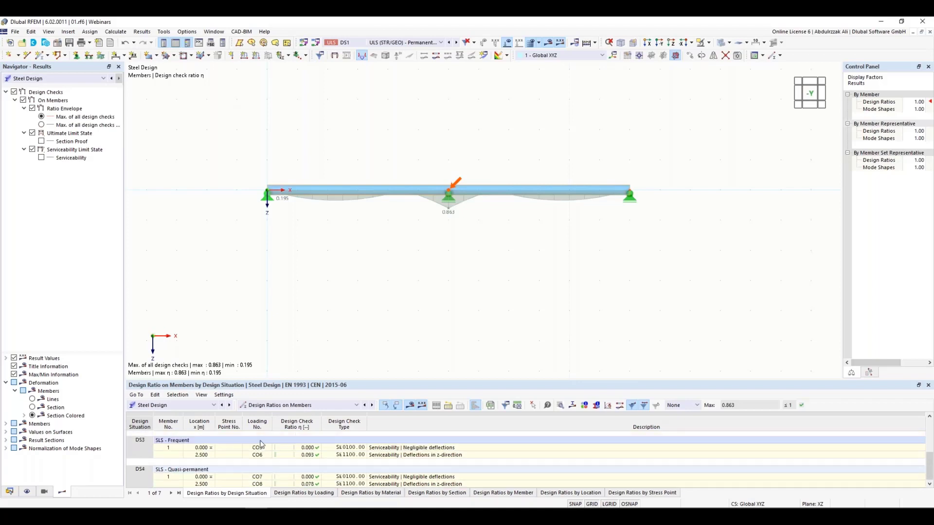
scroll(265, 445, "up", 4)
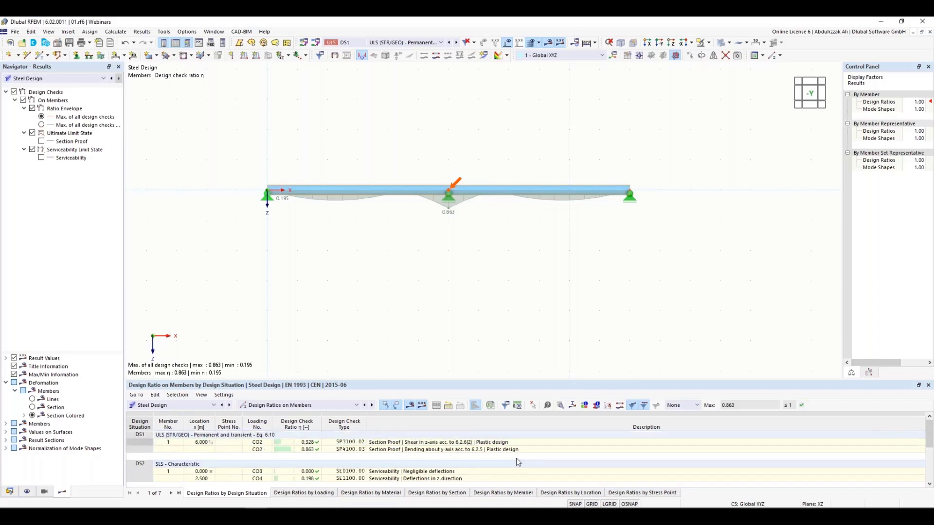
Step: Examine the design check details for plastic bending about the y-axis (SP4100.03) in DS1, and show its formulas without inserted values
left_click(491, 451)
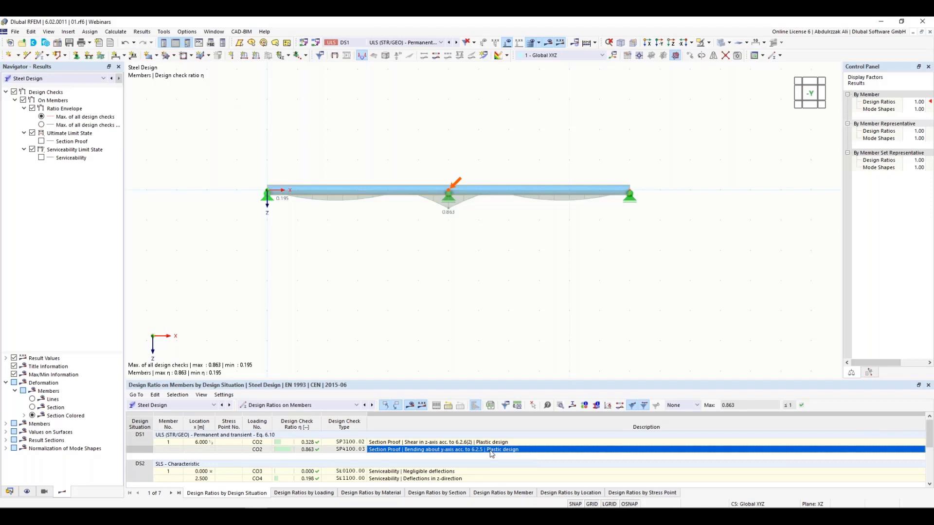
double_click(491, 453)
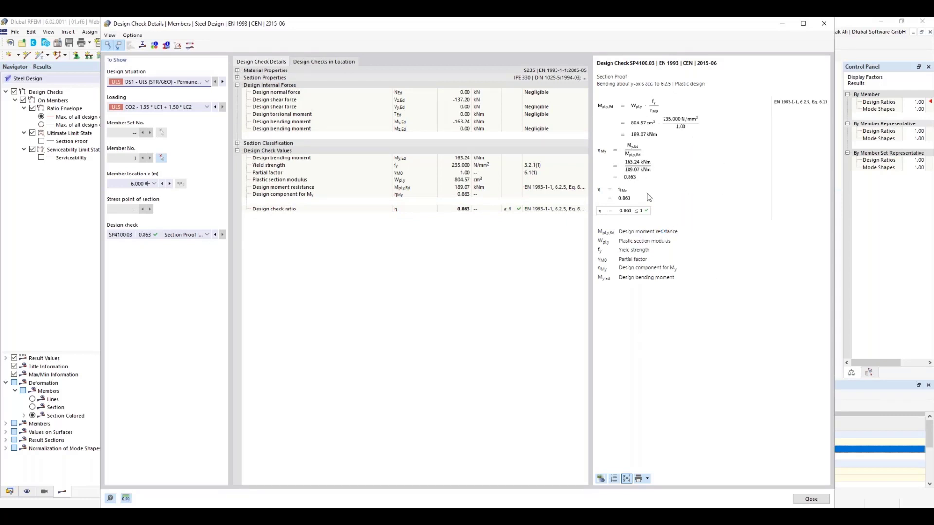
left_click(626, 479)
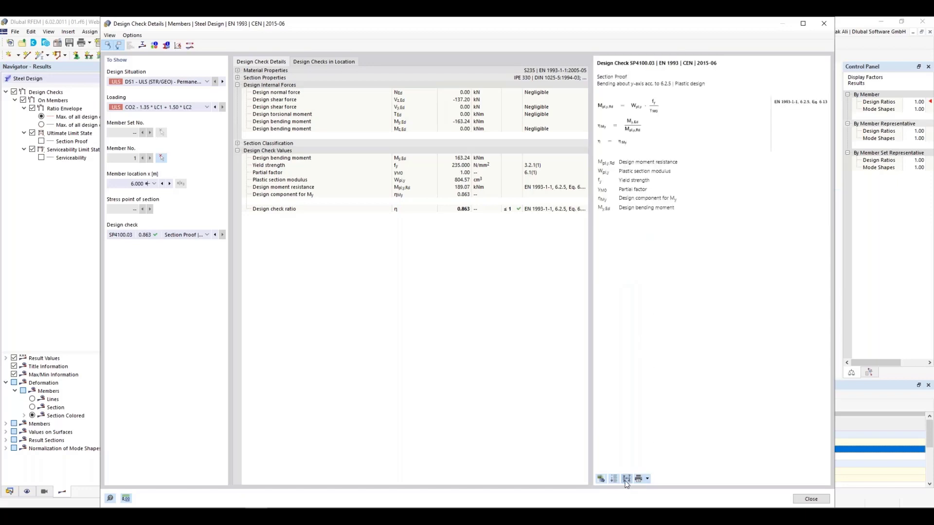
Step: Show the plastic bending check's formulas with their inserted values and examine the calculation and its EN 1993-1-1 reference
left_click(626, 479)
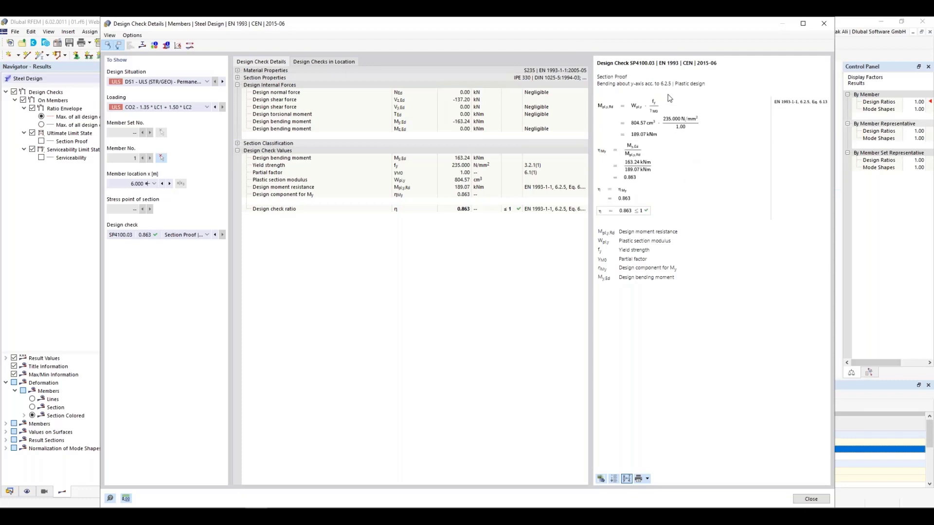
left_click_drag(602, 76, 654, 85)
left_click(613, 83)
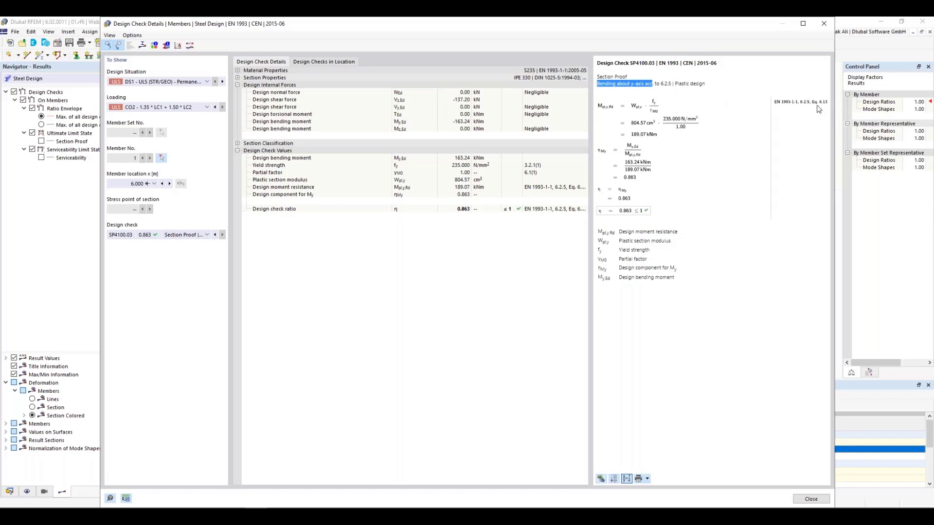
left_click(701, 157)
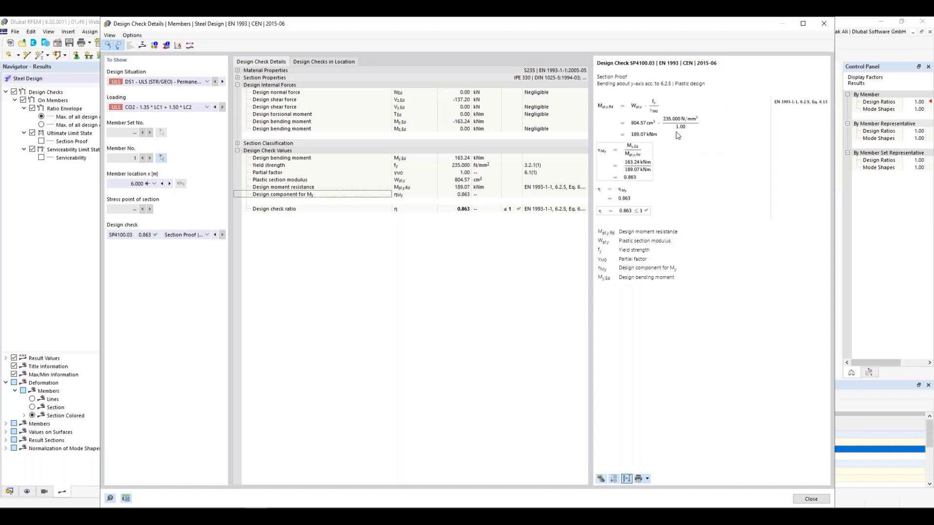
Step: Review the S235 material properties and the IPE 330 section properties used in the design check
left_click(238, 71)
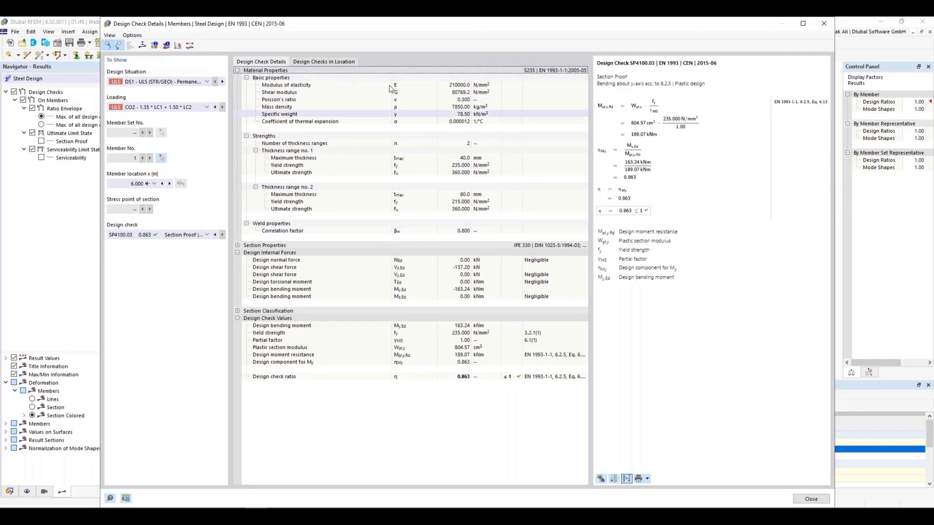
left_click(238, 70)
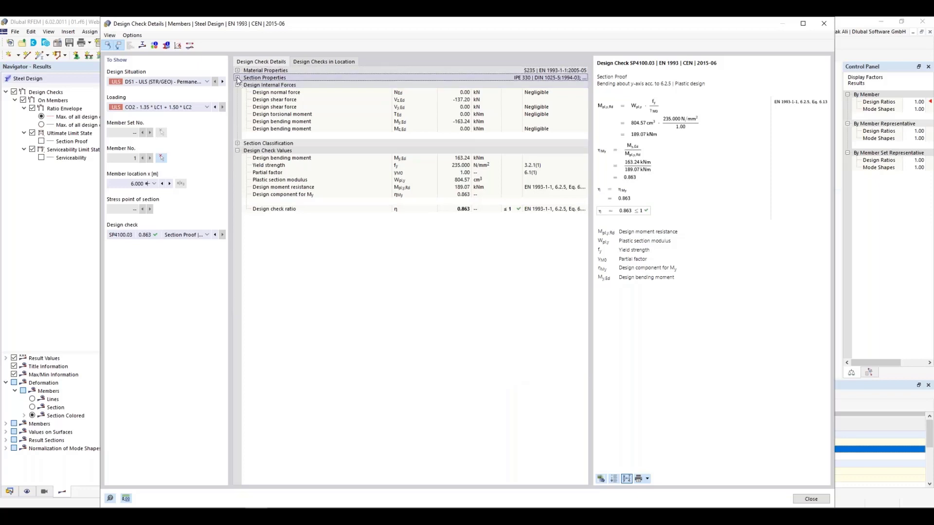
left_click(237, 78)
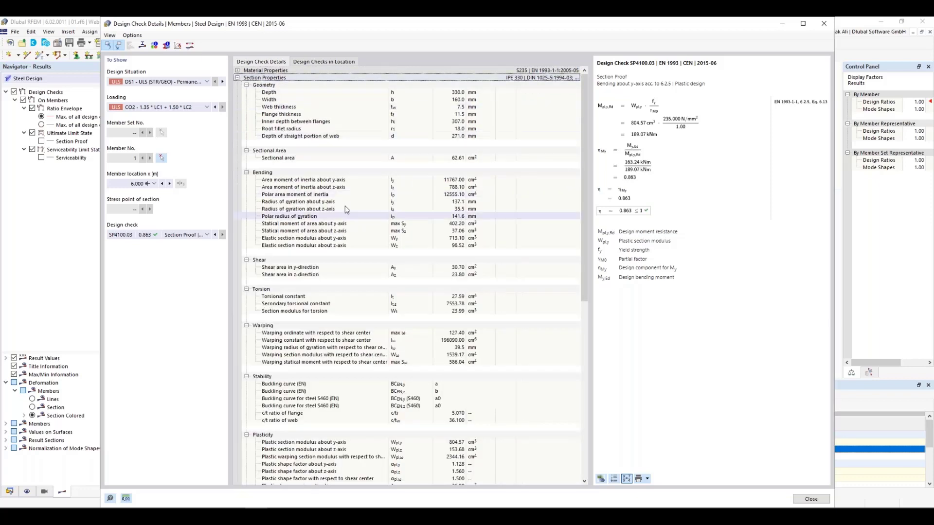
left_click(237, 77)
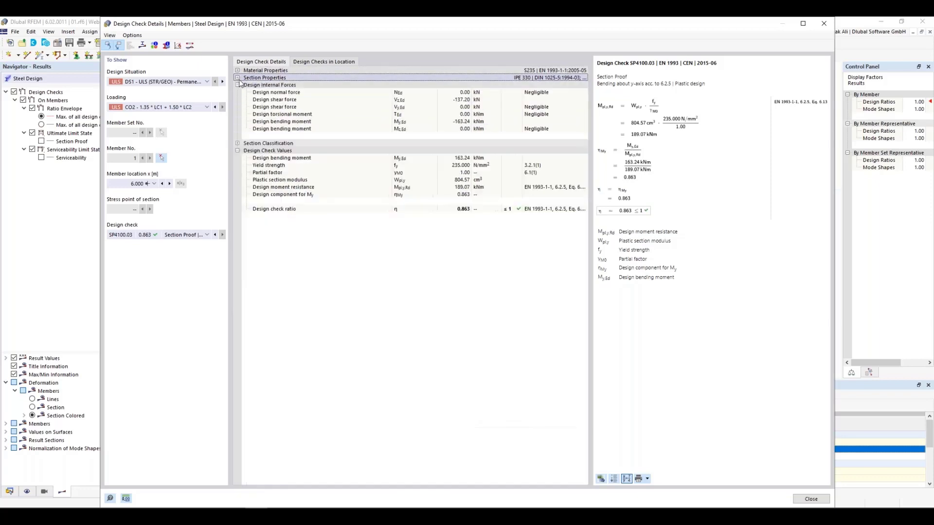
Step: Examine the section classification, including the details of subpanels 1 and 2
left_click(238, 144)
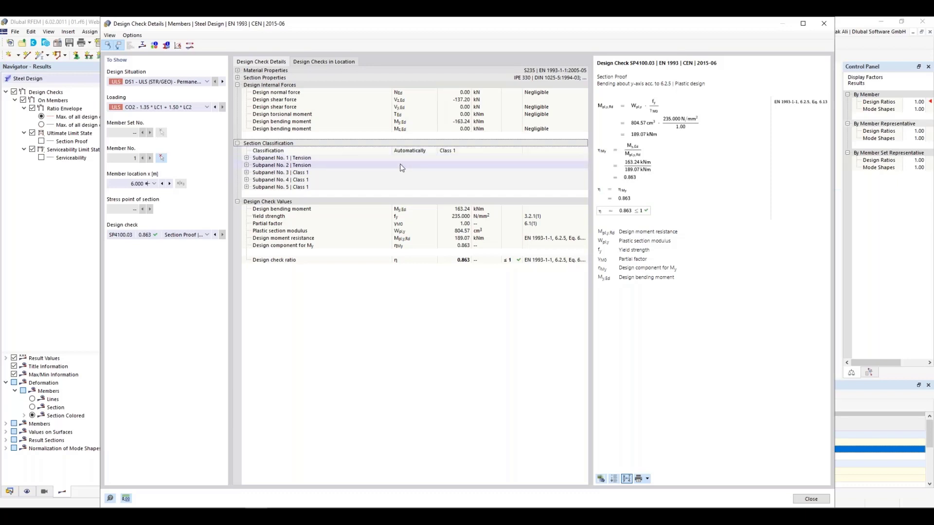
left_click(247, 158)
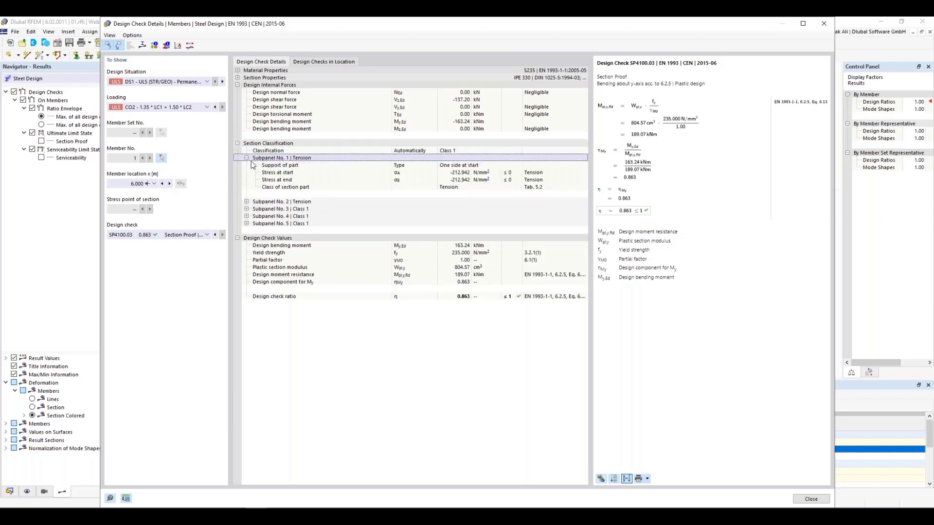
left_click(246, 201)
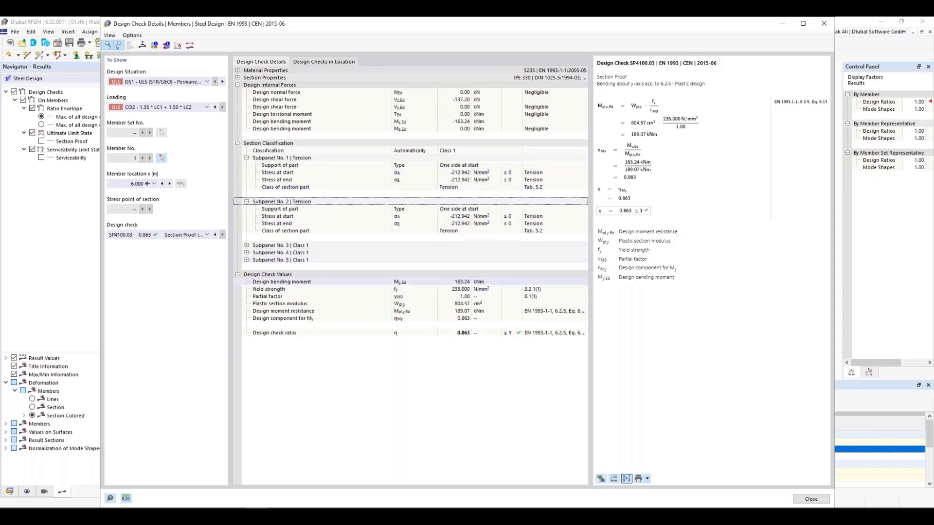
Step: View the design ratio diagram over the section, switch it to stresses, and close the section results and design check details
left_click(142, 45)
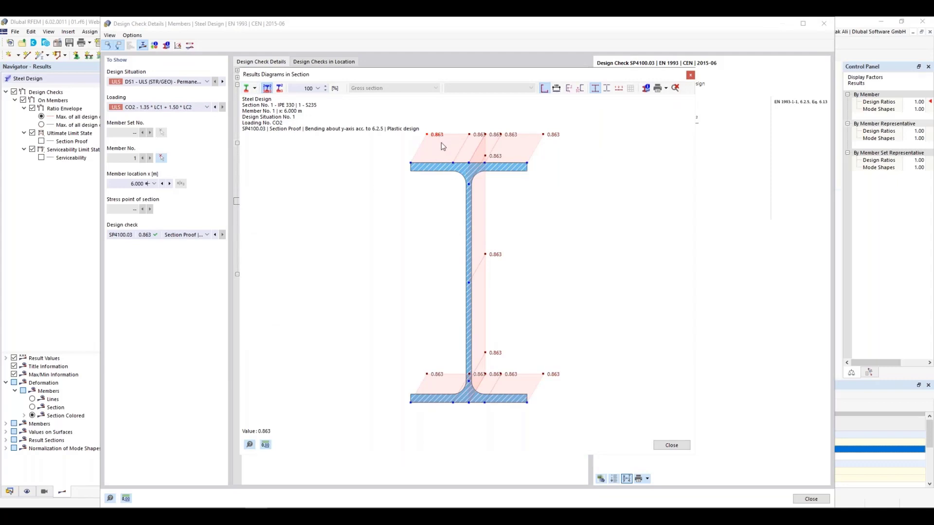
left_click(255, 89)
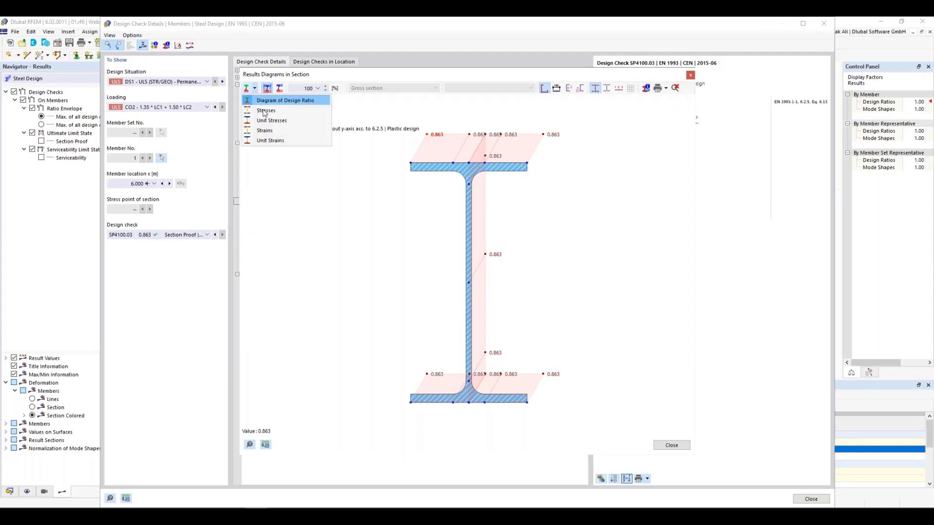
left_click(264, 112)
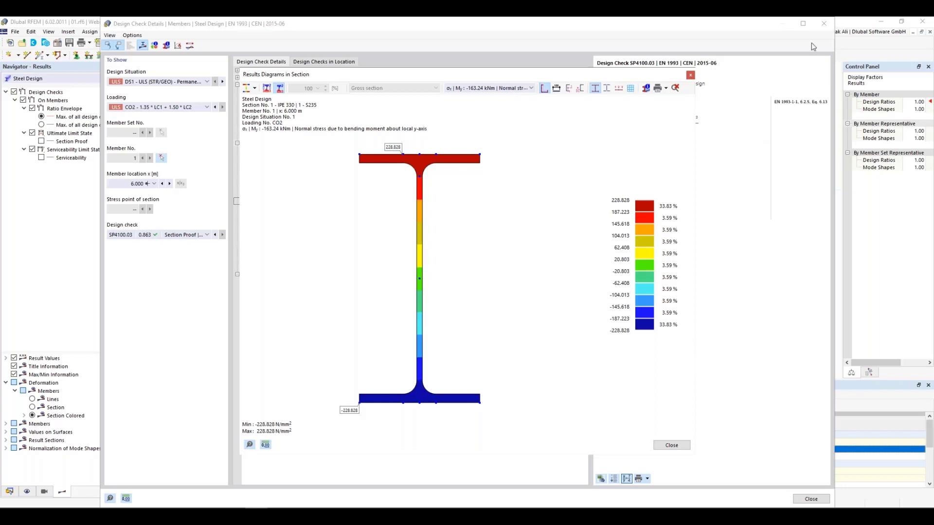
double_click(748, 29)
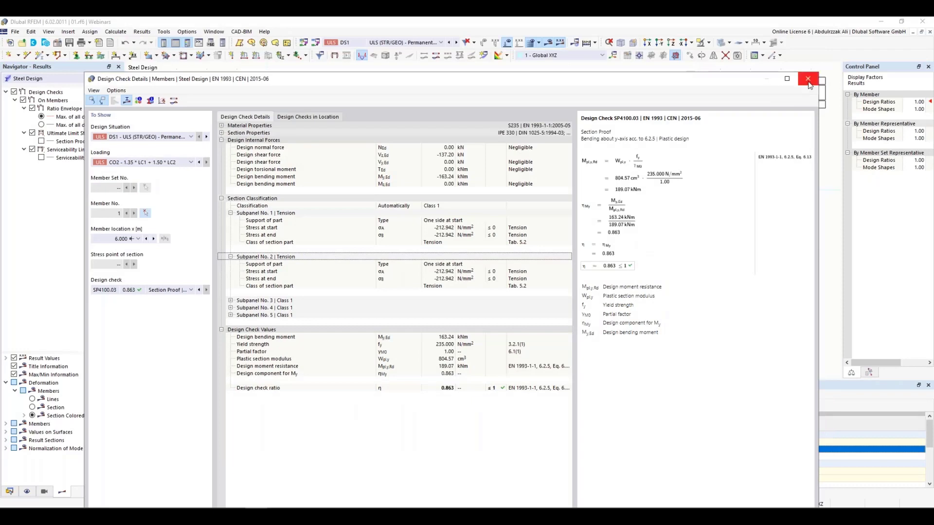
left_click(808, 79)
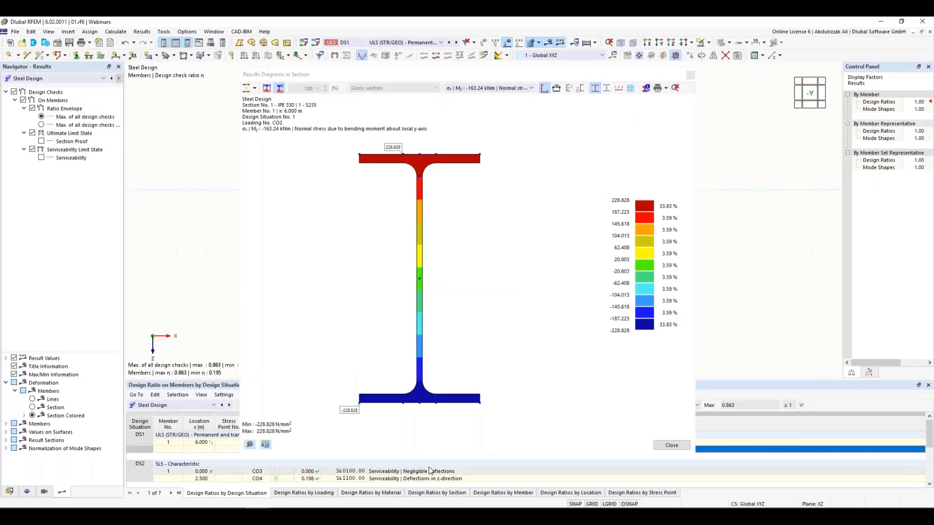
left_click(690, 75)
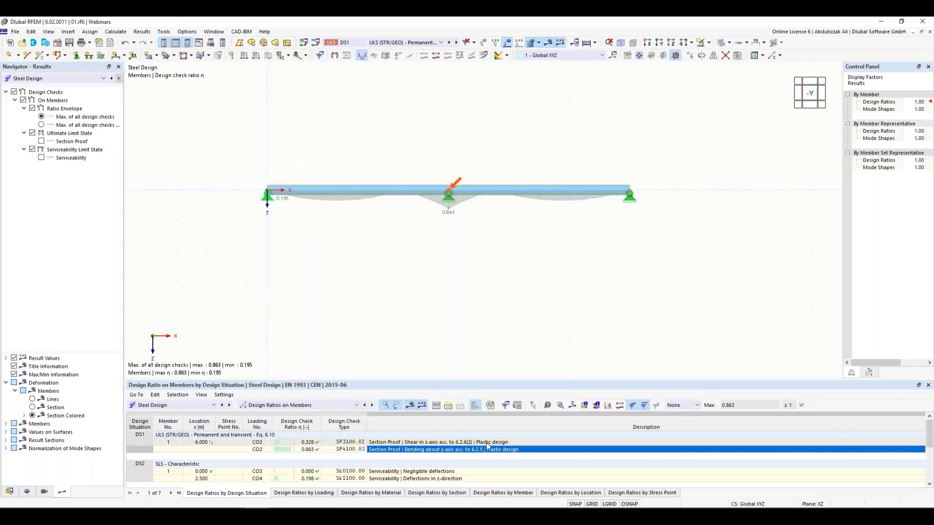
Step: Inspect the design parameters of the Default ultimate configuration in the steel design input data, leaving them unmodified
left_click(291, 406)
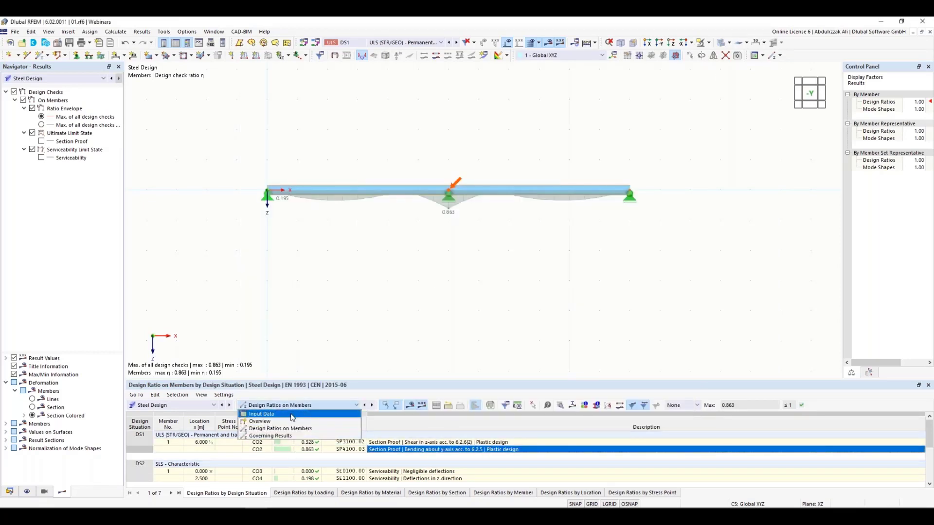
left_click(293, 415)
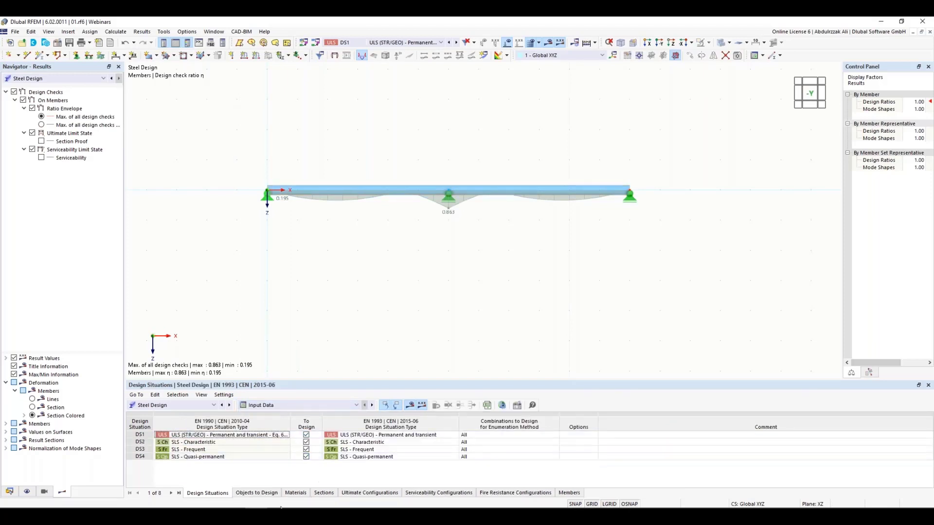
left_click(358, 494)
left_click(155, 436)
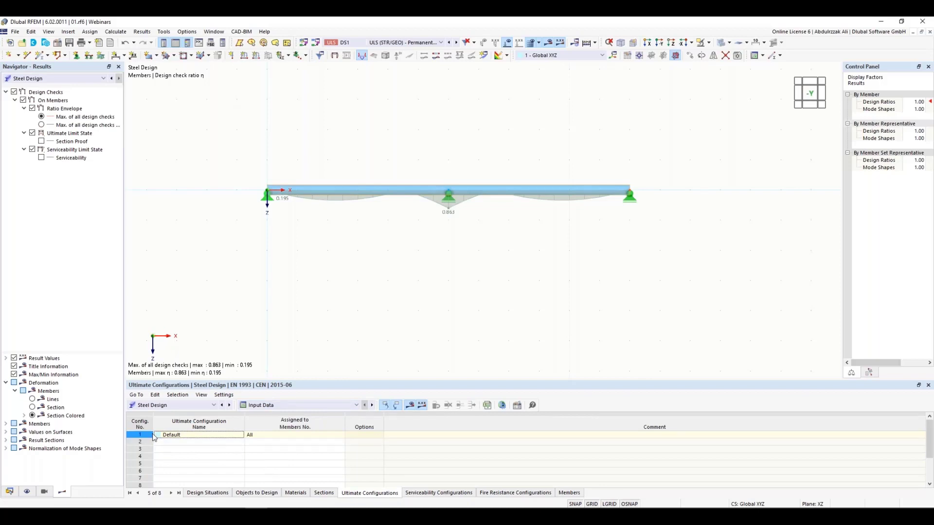
double_click(161, 440)
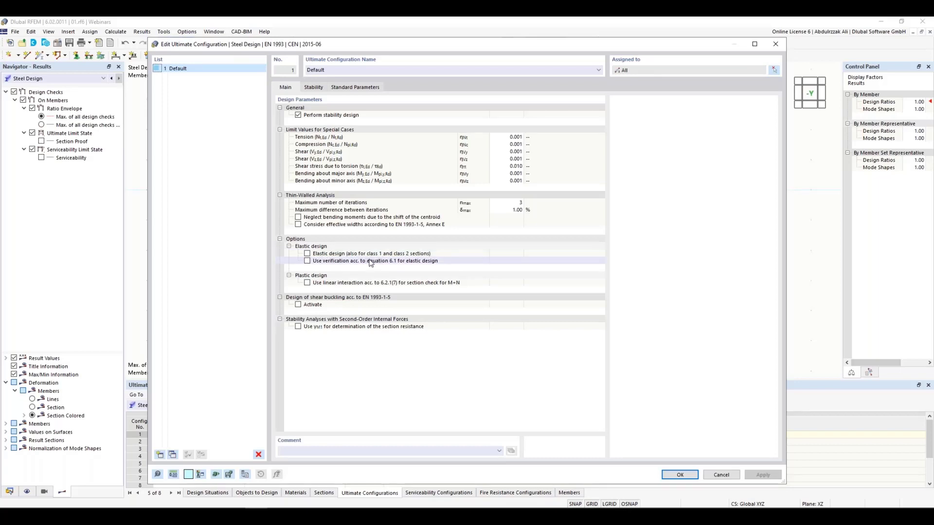
left_click(722, 475)
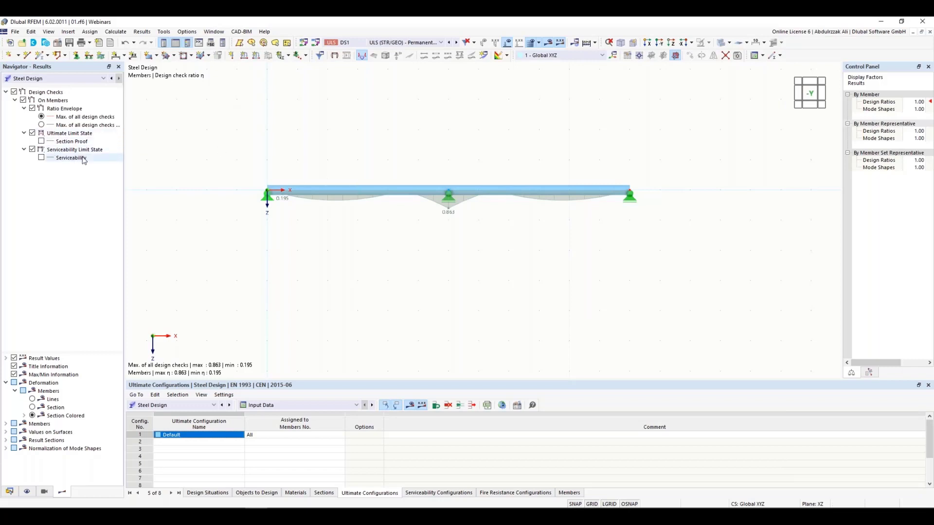
Step: Turn off the ratio envelope and compare the section proof and serviceability ratios on the beam, leaving only the section proof displayed
left_click(32, 109)
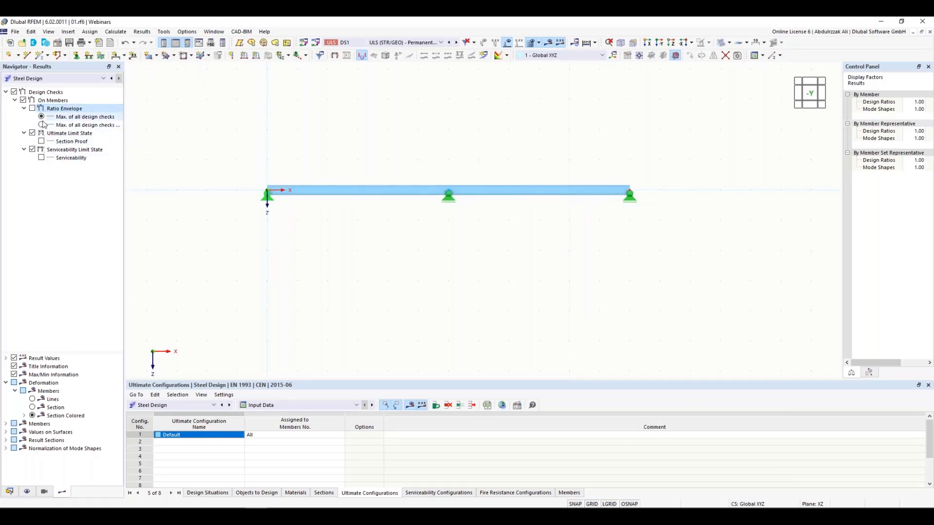
left_click(41, 142)
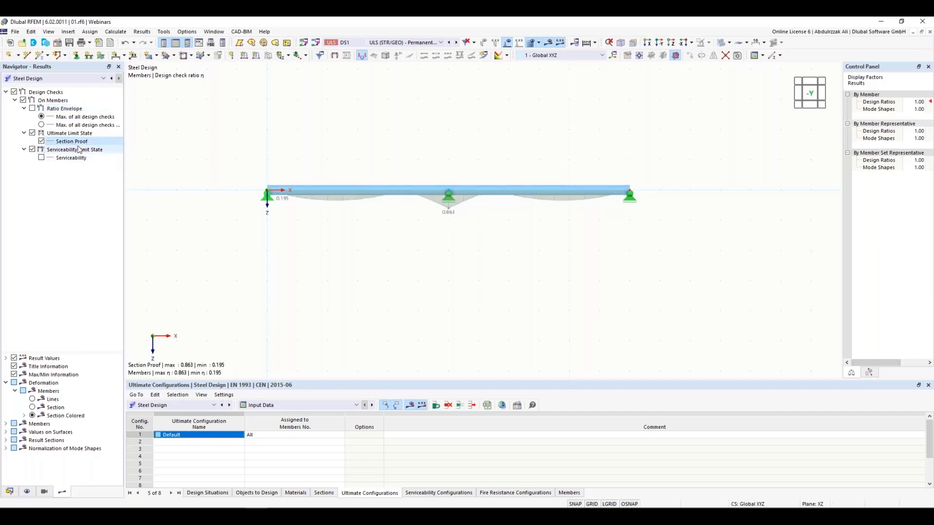
left_click(41, 158)
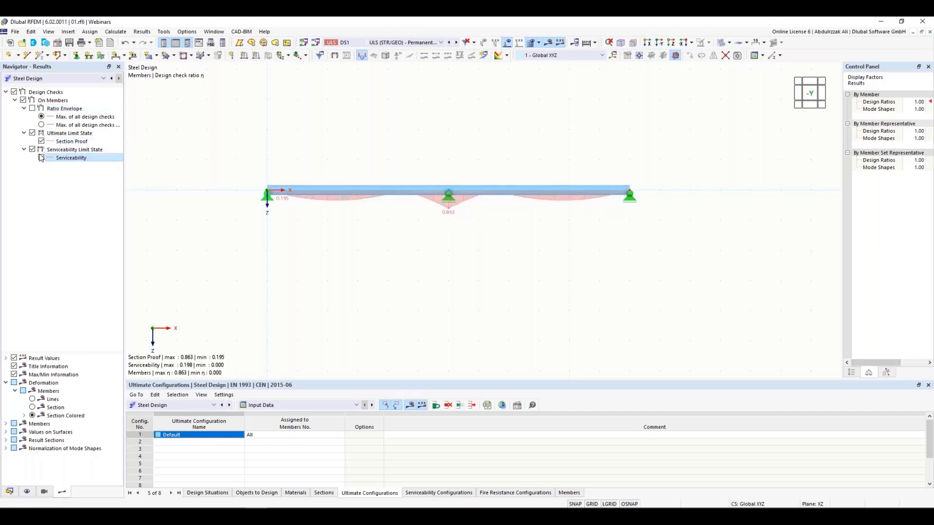
left_click(42, 142)
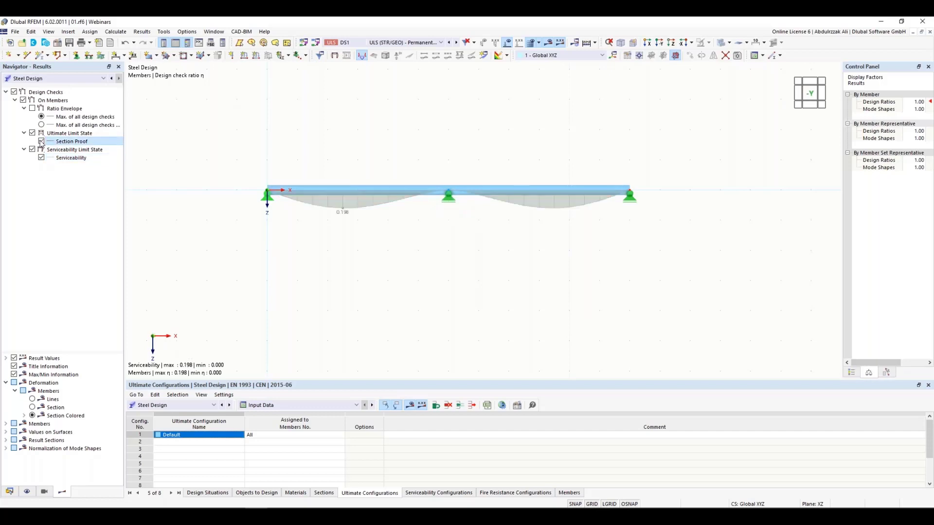
left_click(41, 141)
scroll(417, 206, "up", 3)
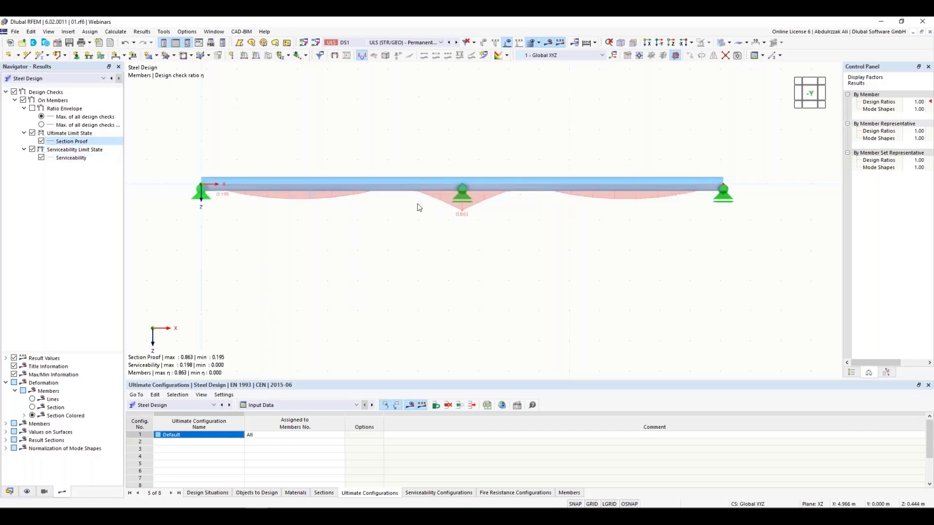
scroll(416, 206, "down", 2)
left_click(41, 158)
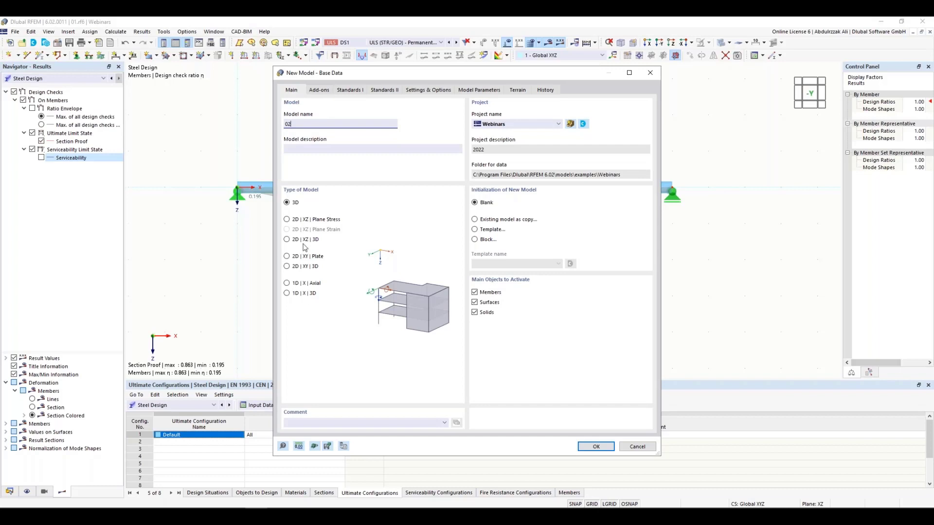
Step: Activate the Concrete Design and Steel Design add-ons for the new 3D model 02 and check its design standards
left_click(319, 90)
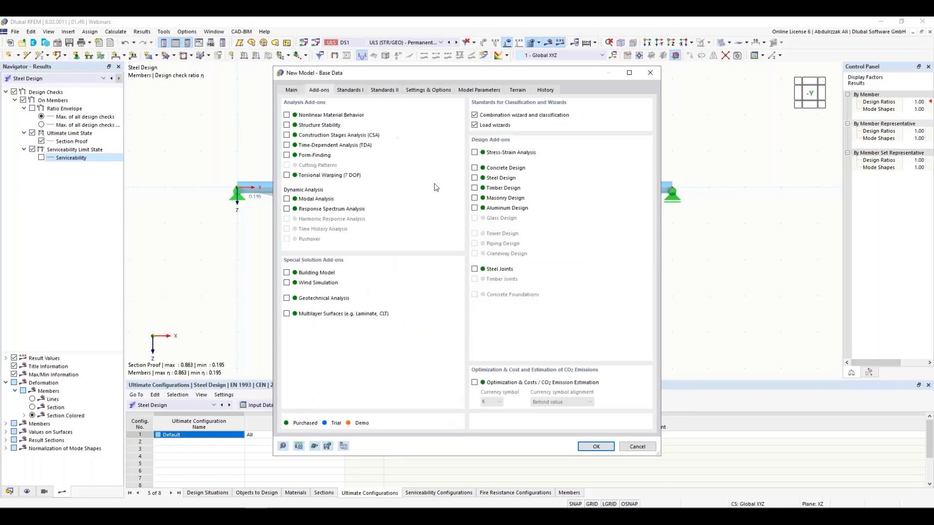
left_click(475, 168)
left_click(352, 90)
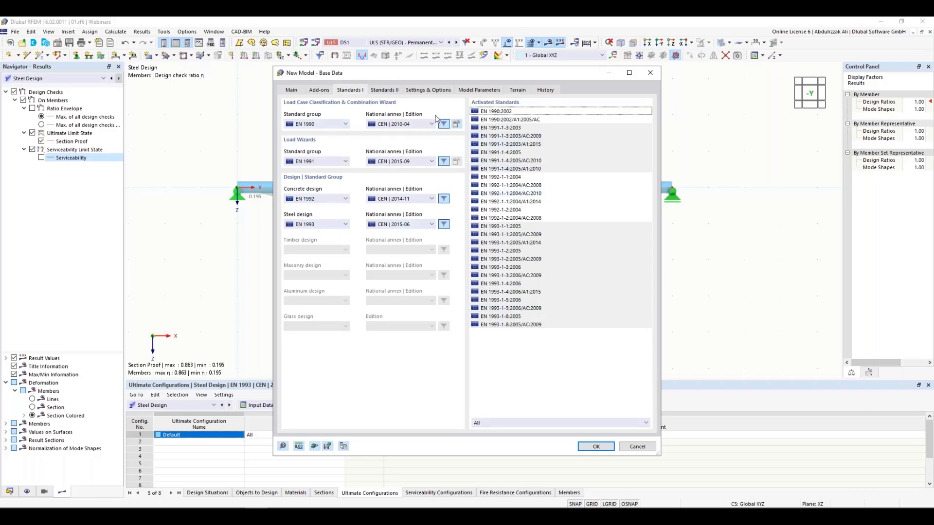
Step: Look over the model parameters, enable Member Representatives in the model options, and create the model
left_click(428, 90)
left_click(479, 90)
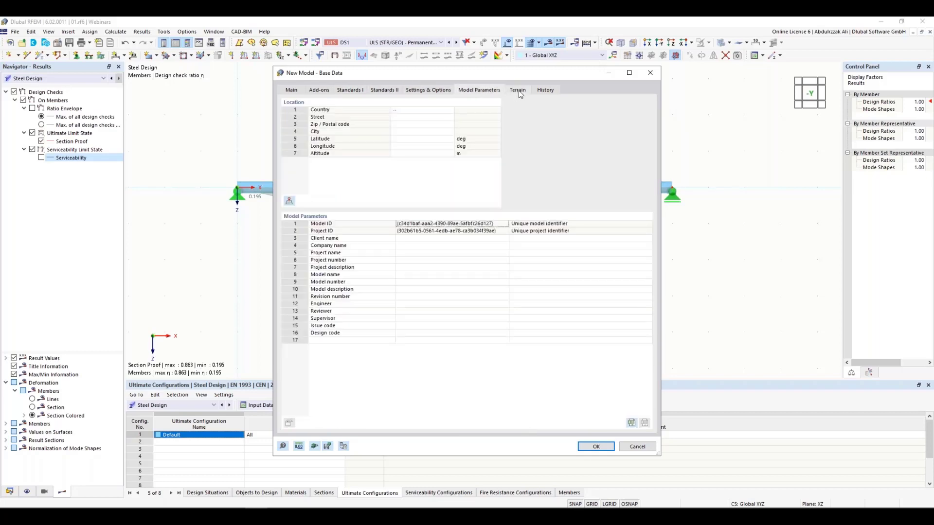
left_click(428, 90)
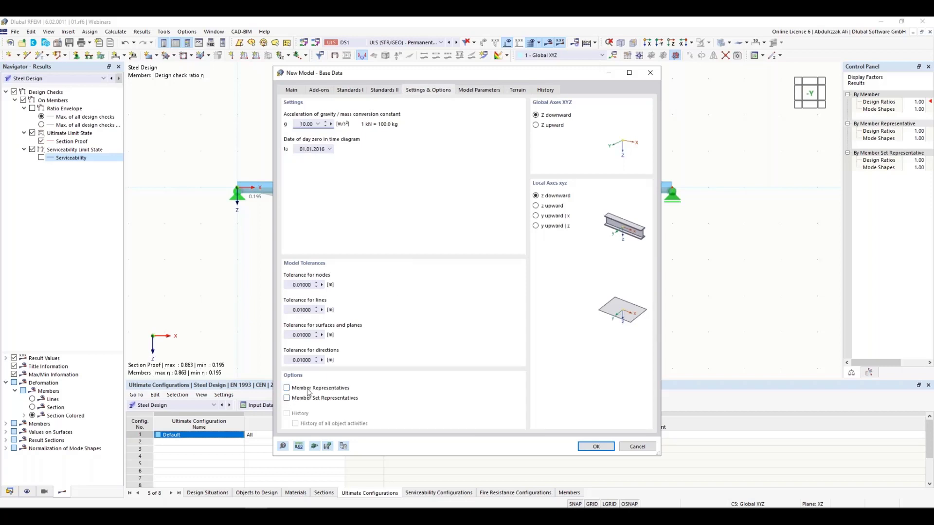
left_click(287, 388)
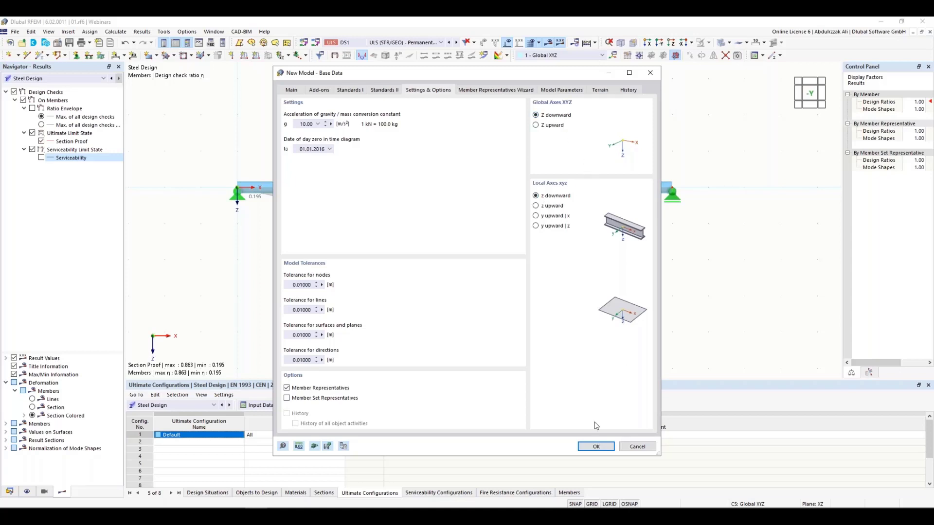
left_click(596, 446)
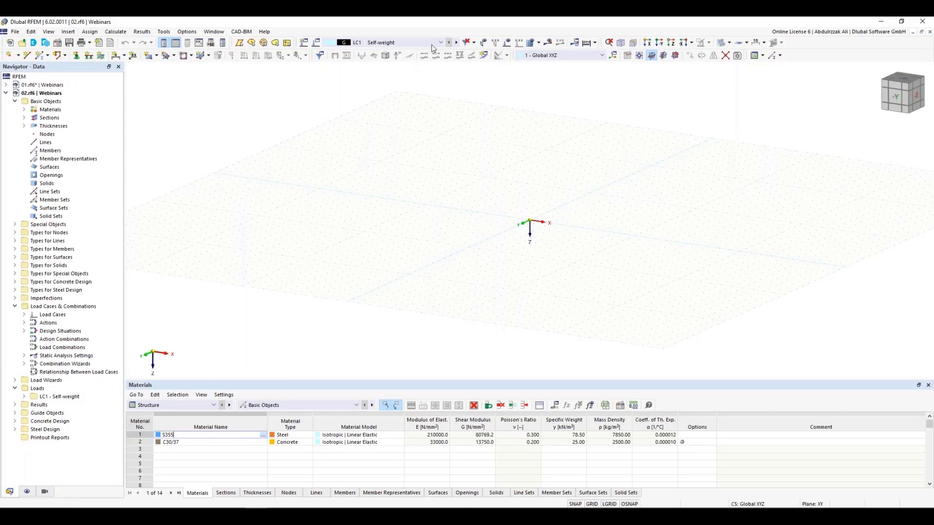
Step: Review the load cases, design situations and load combinations available in the new model, keeping LC1 Self-weight active
key("Return")
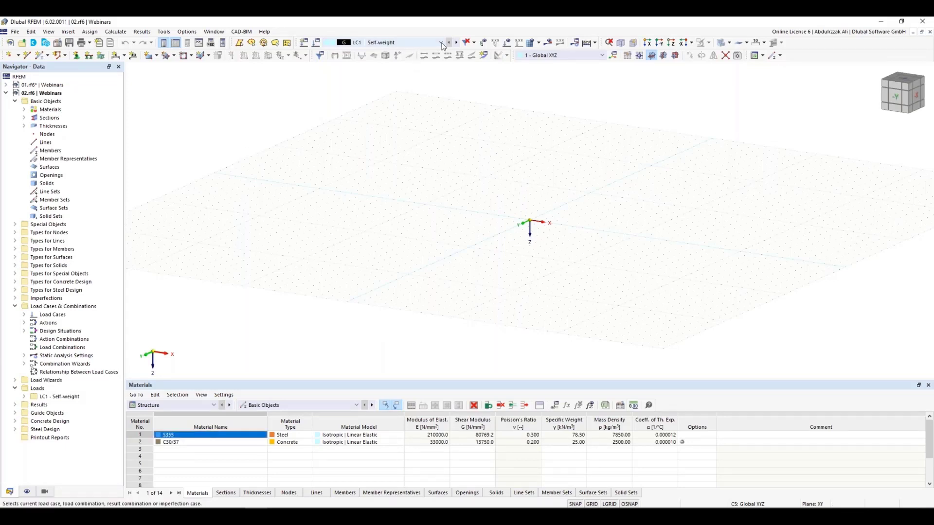
left_click(442, 42)
left_click(442, 43)
left_click(442, 43)
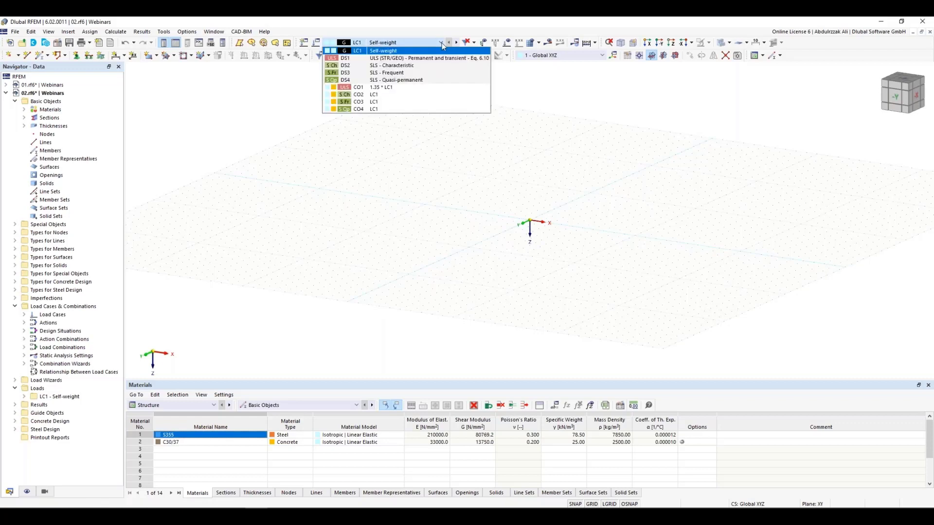
left_click(442, 43)
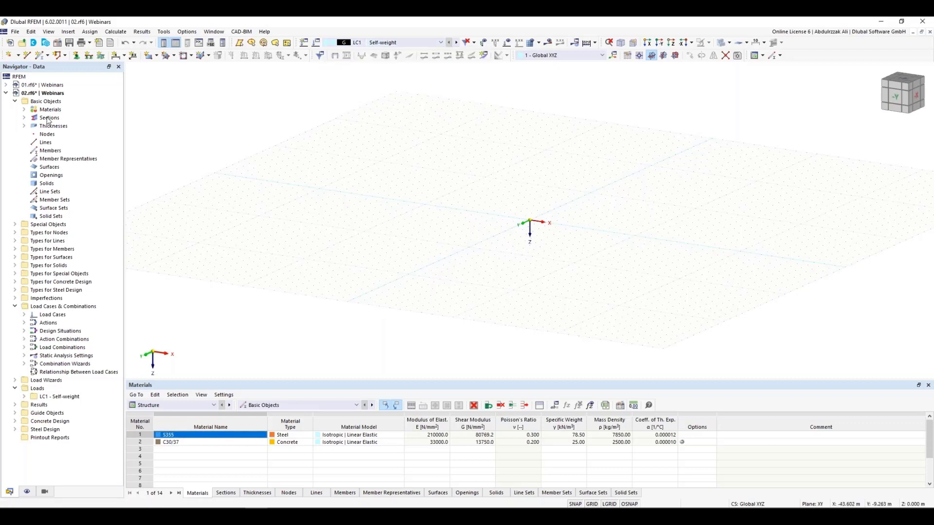
Step: Expand the model's materials, sections and thicknesses to review the predefined entries
left_click(24, 110)
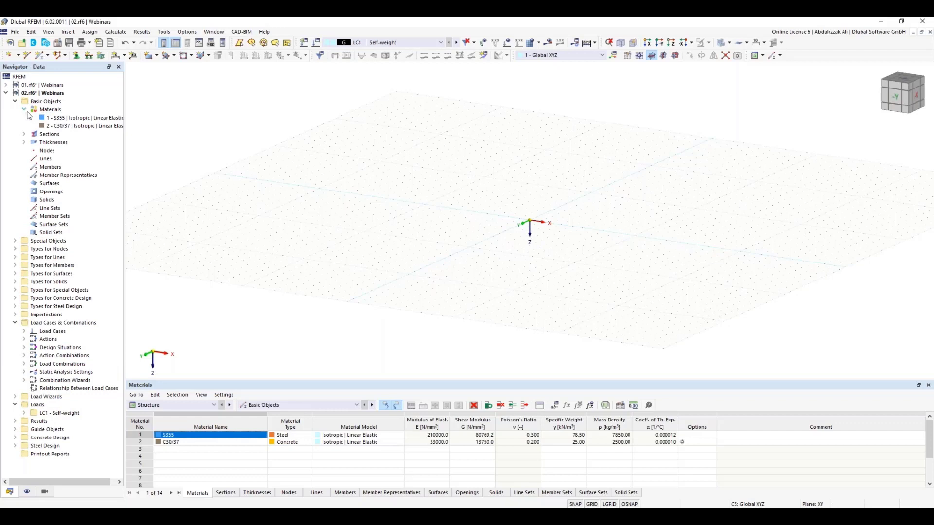
left_click(25, 136)
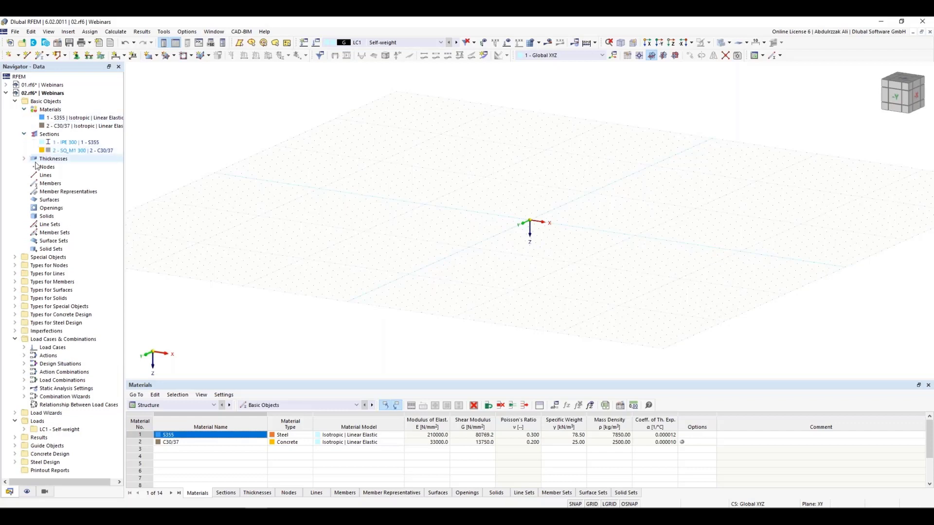
left_click(24, 159)
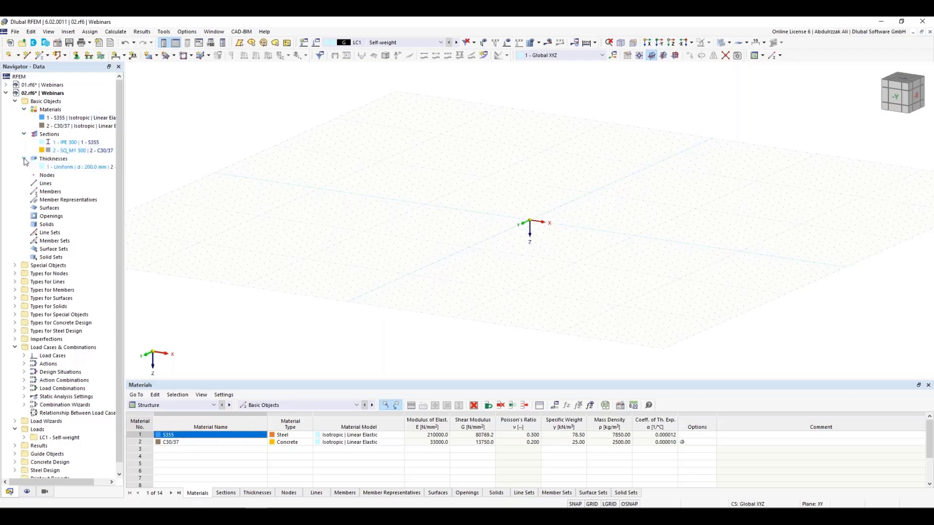
Step: Replace the S355 steel material with S235 from the material library, searching for "s235 en"
right_click(62, 120)
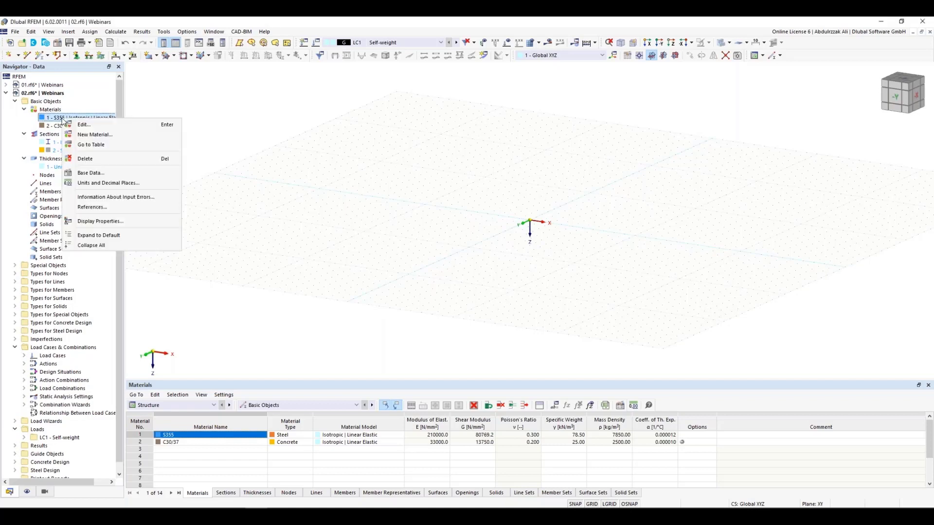
key("Escape")
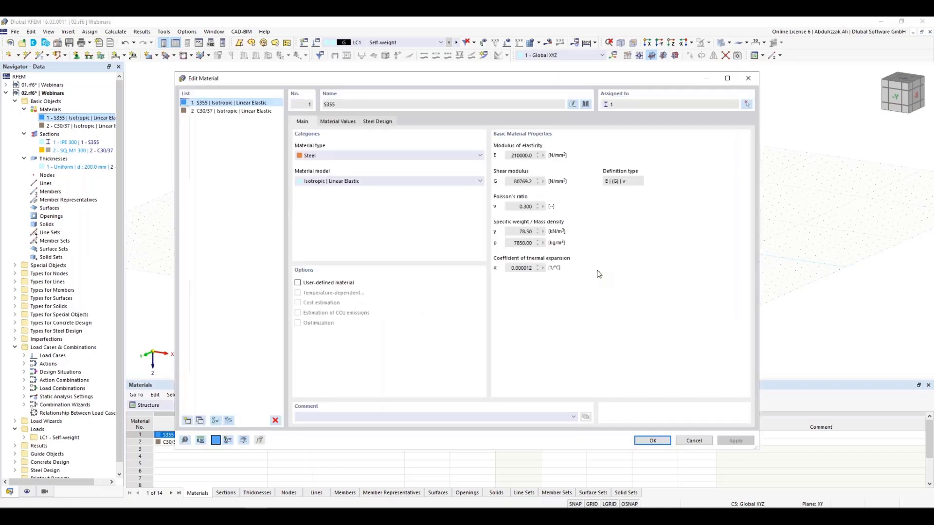
left_click(586, 106)
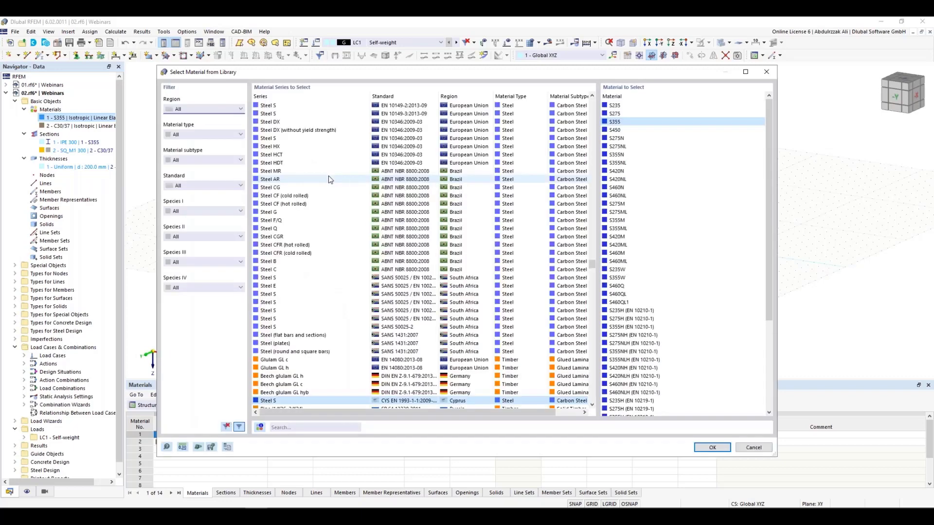
left_click(283, 429)
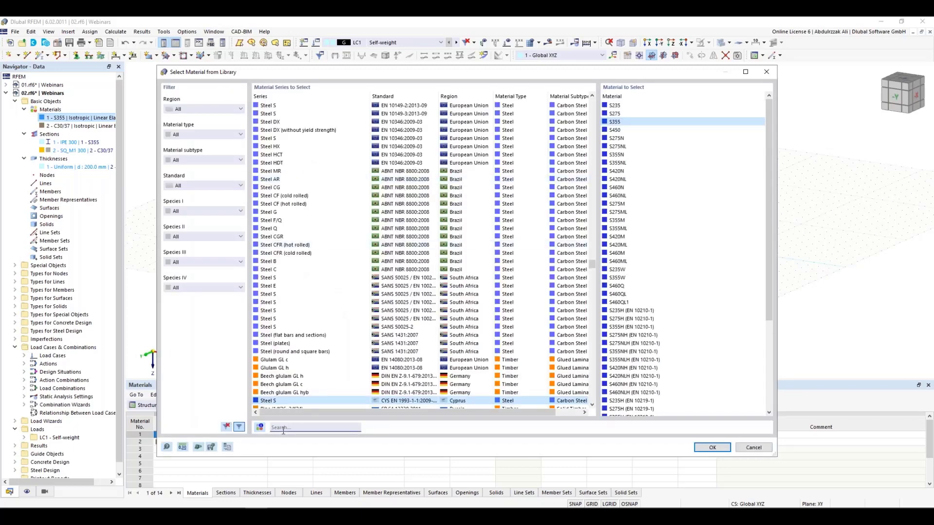
type("s2")
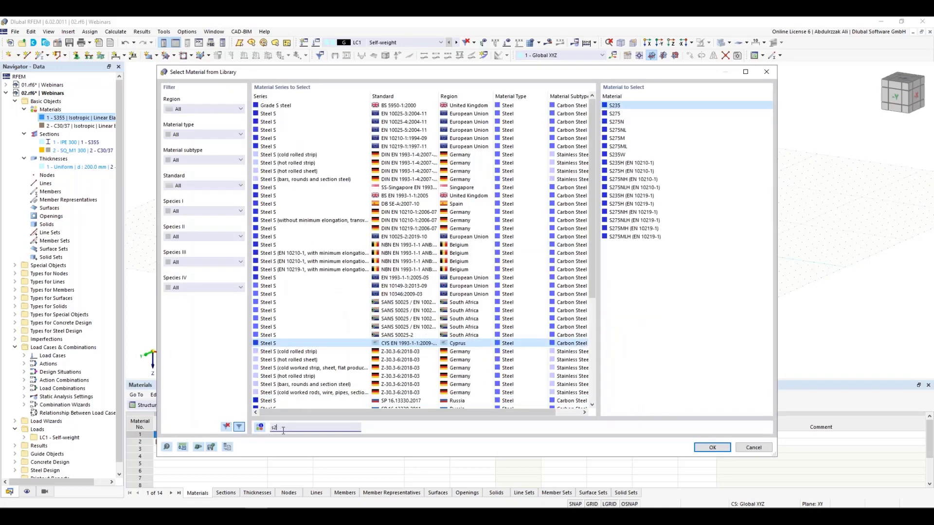
type("35 en")
left_click(706, 447)
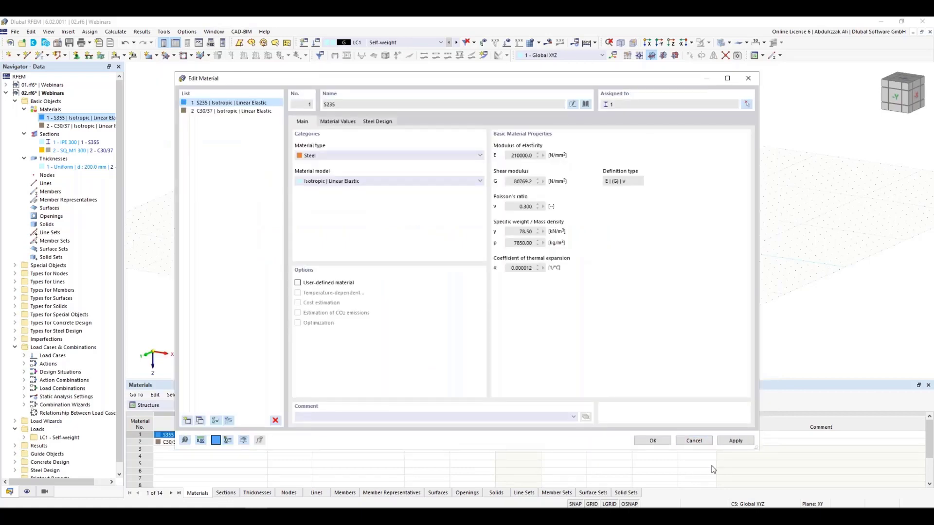
left_click(652, 440)
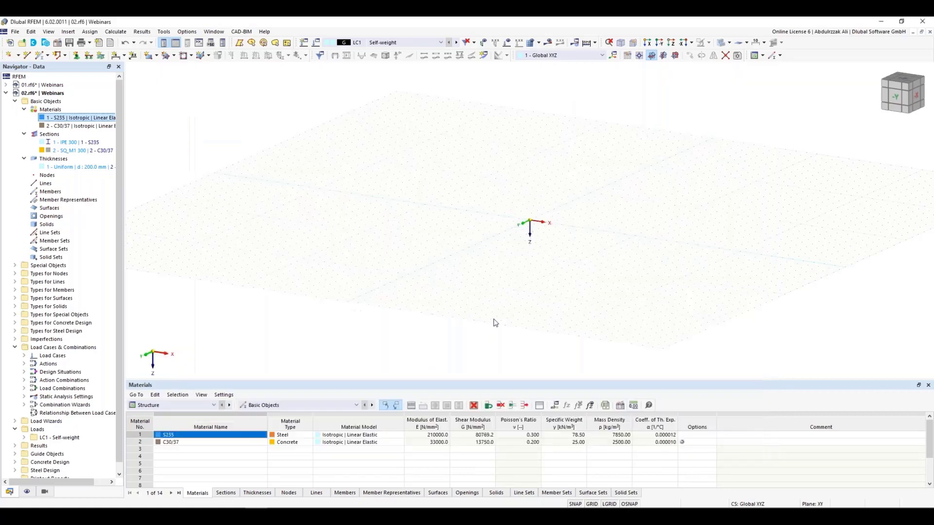
Step: Delete the predefined uniform thickness from the model
right_click(67, 171)
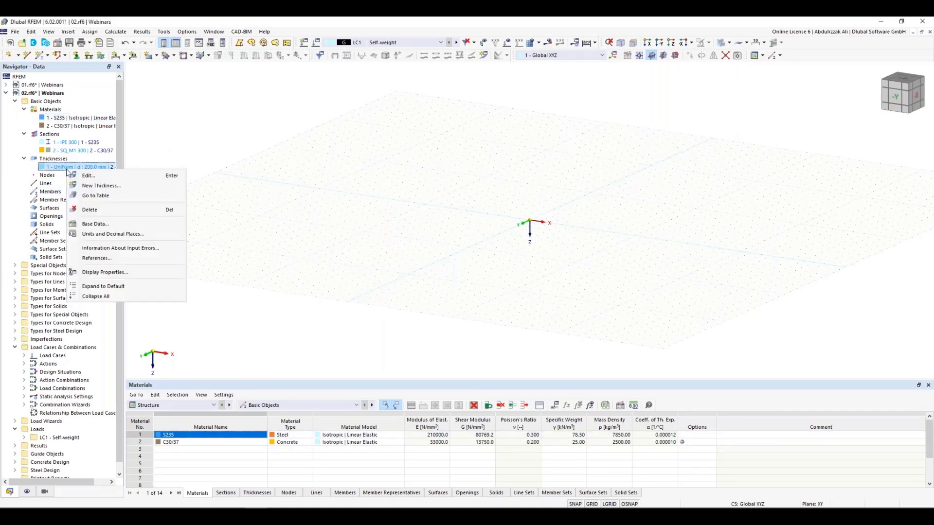
left_click(89, 216)
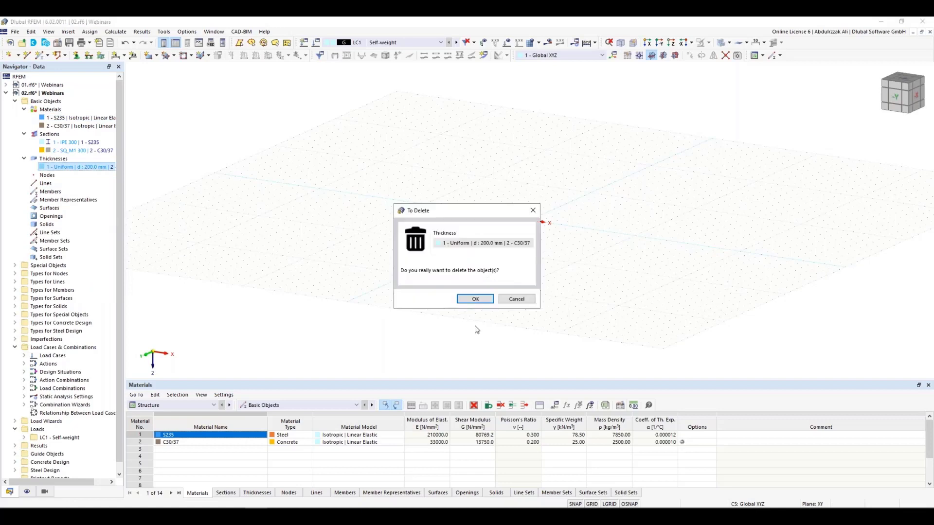
left_click(476, 299)
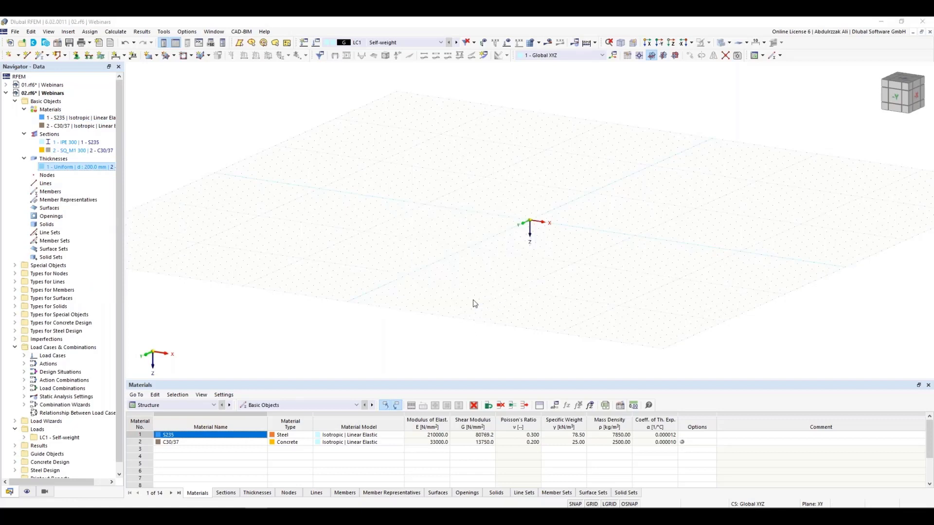
Step: Create a new uniform thickness of 200 mm with the C30/37 concrete material
right_click(47, 162)
left_click(72, 178)
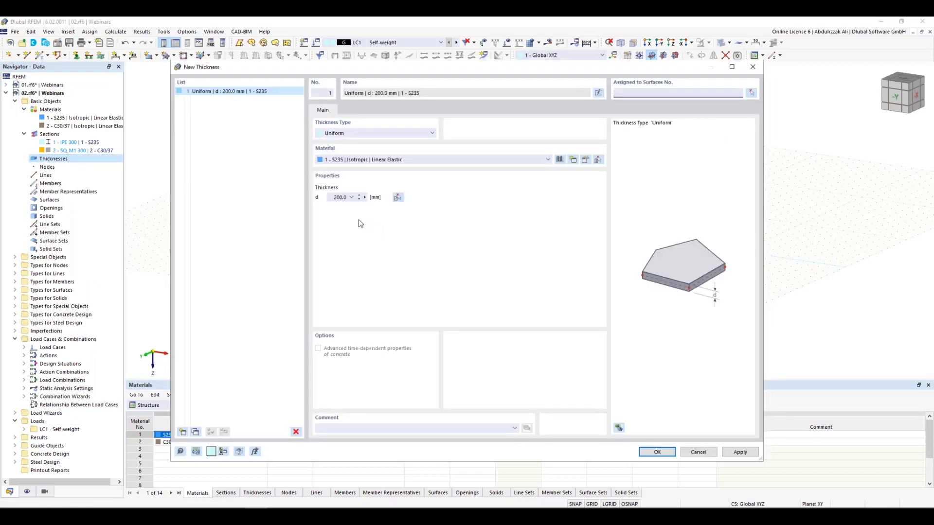
left_click(432, 134)
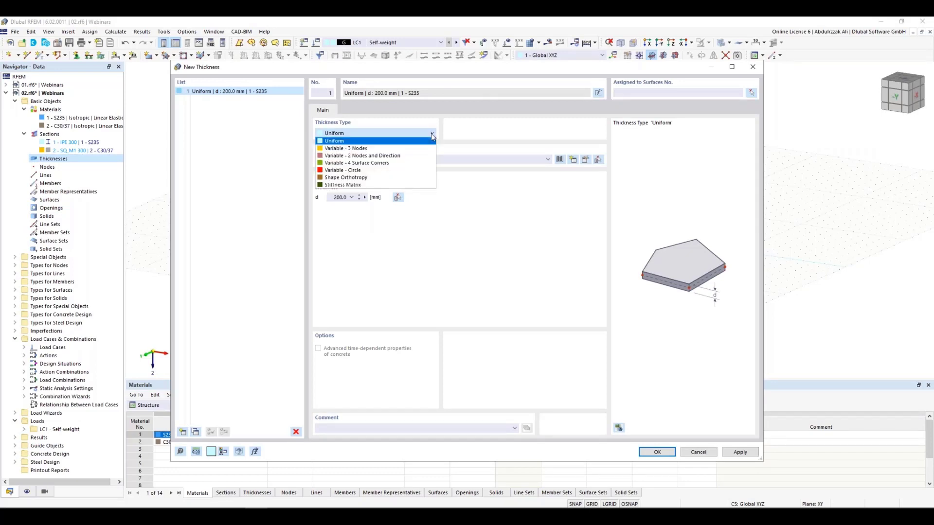
left_click(431, 133)
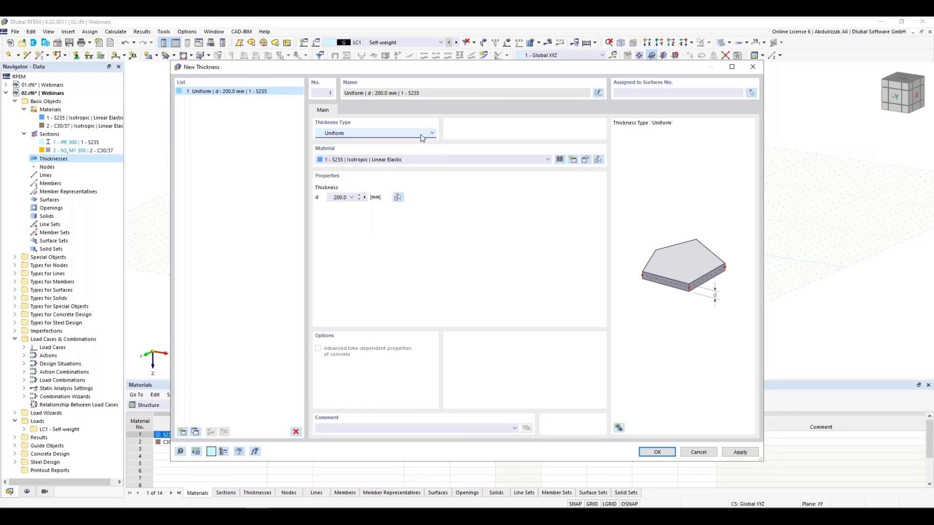
left_click(547, 160)
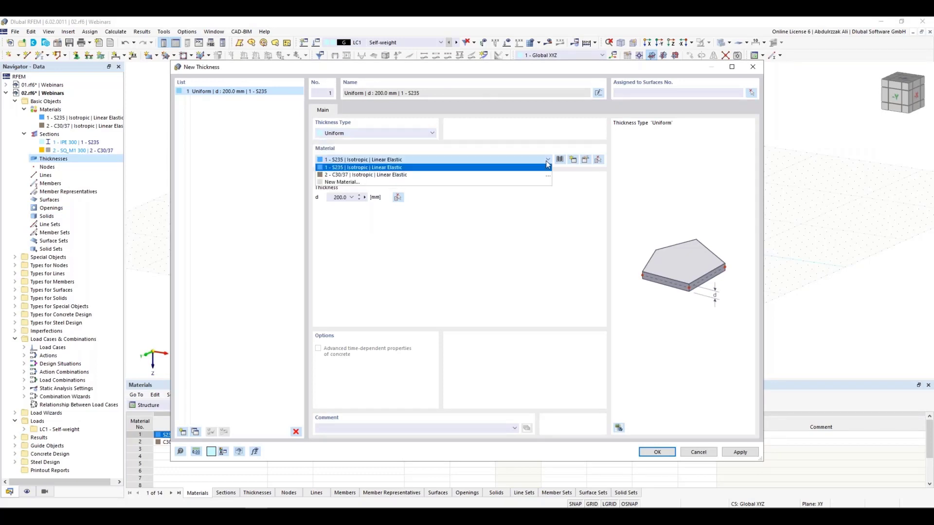
left_click(358, 175)
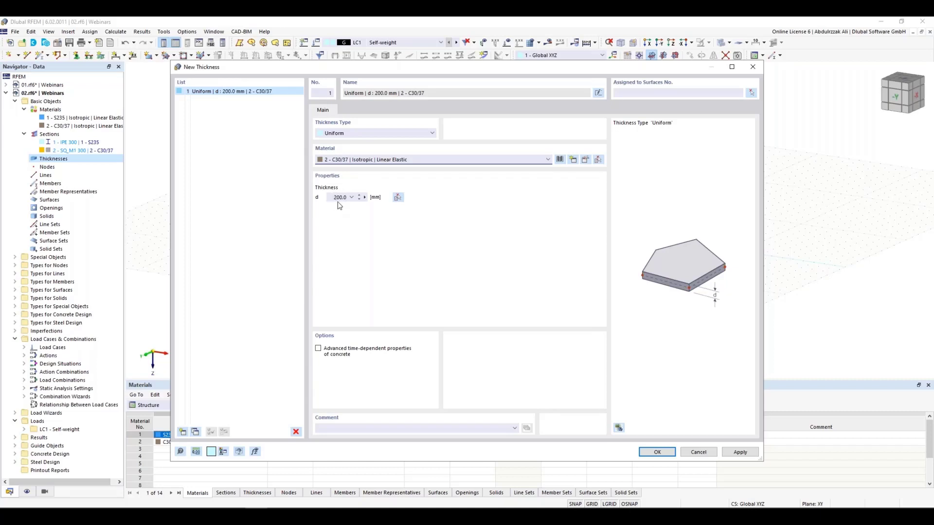
left_click(741, 453)
left_click(661, 453)
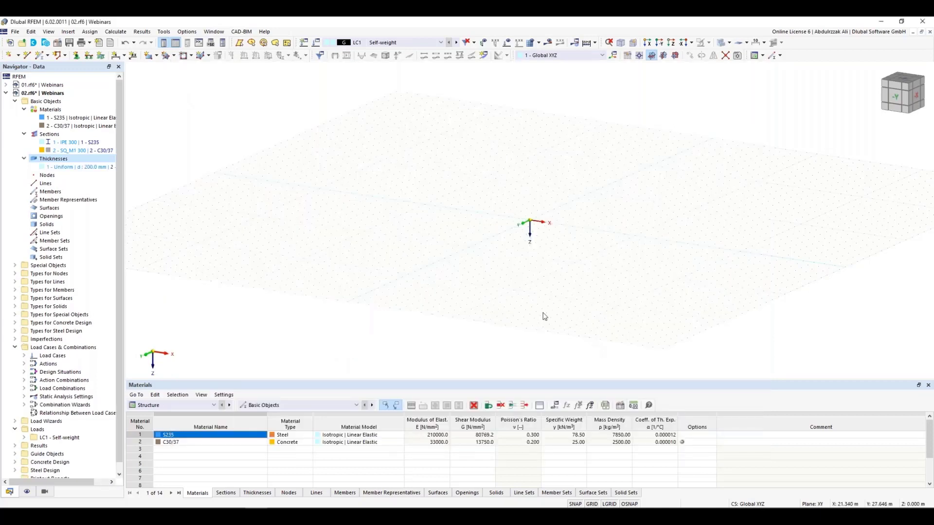
left_click(62, 168)
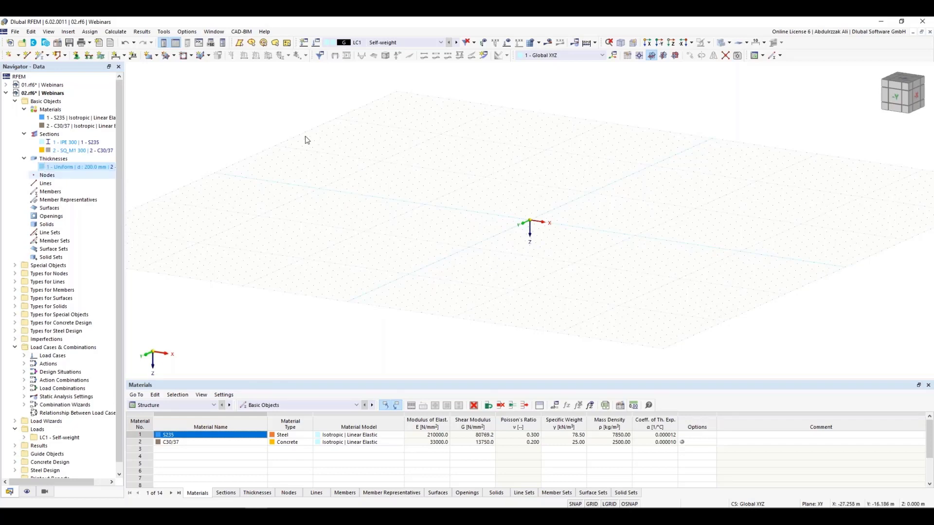
Step: Draw two adjoining rectangular C30/37 surfaces, one from the origin to (6, 4) m and one from (6, 0) to (10, 8) m
left_click(156, 55)
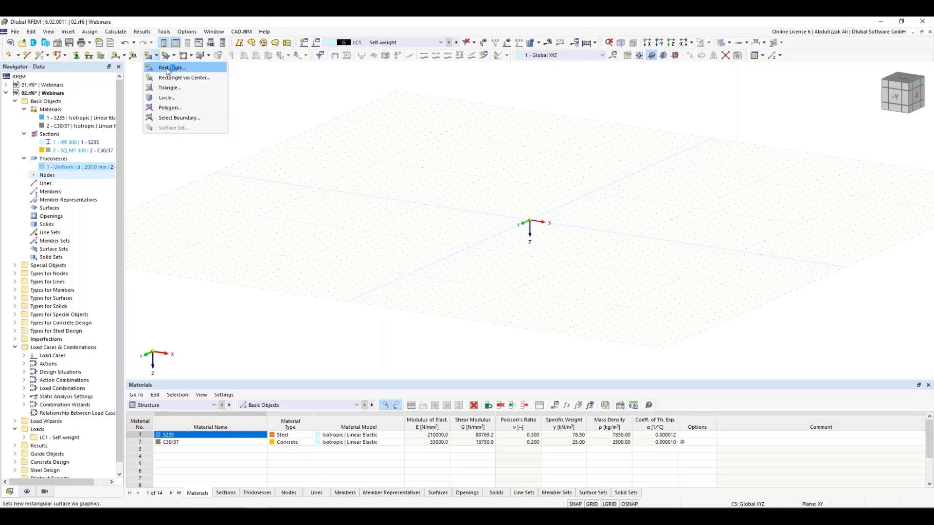
left_click(167, 68)
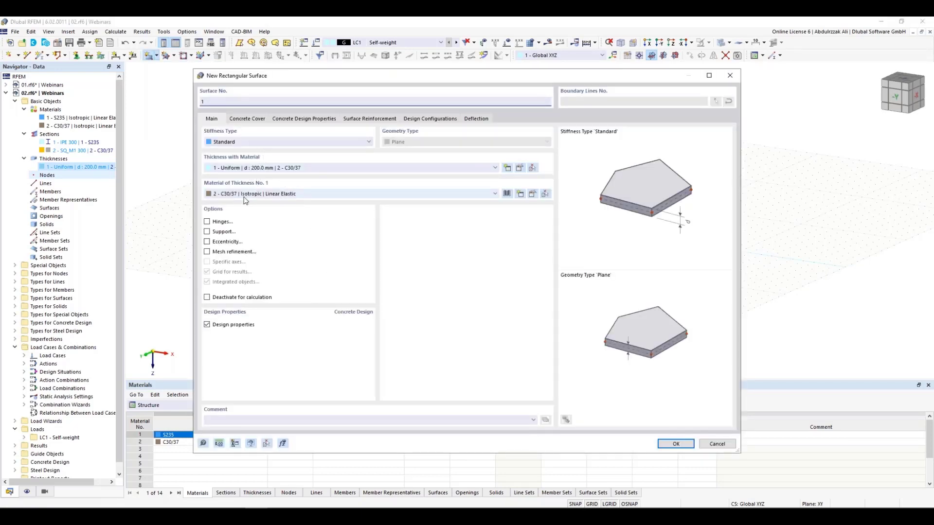
left_click(675, 444)
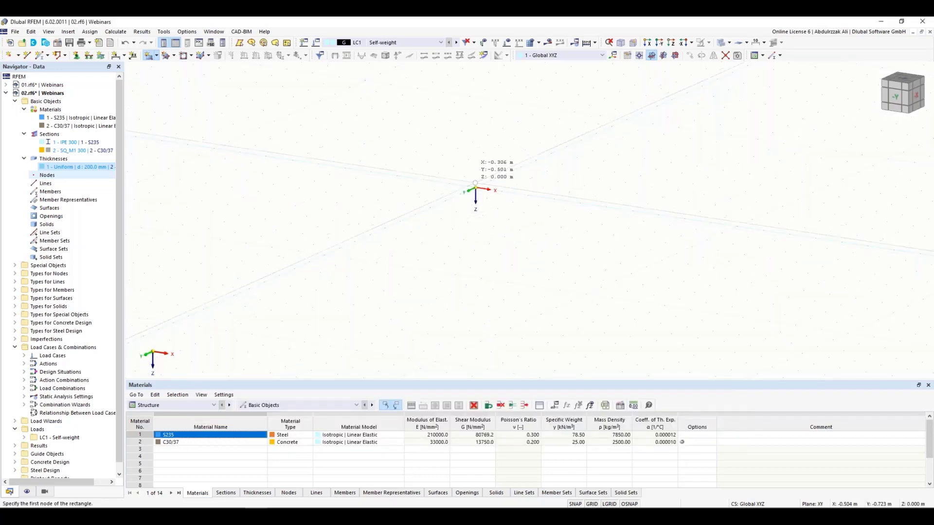
left_click(476, 189)
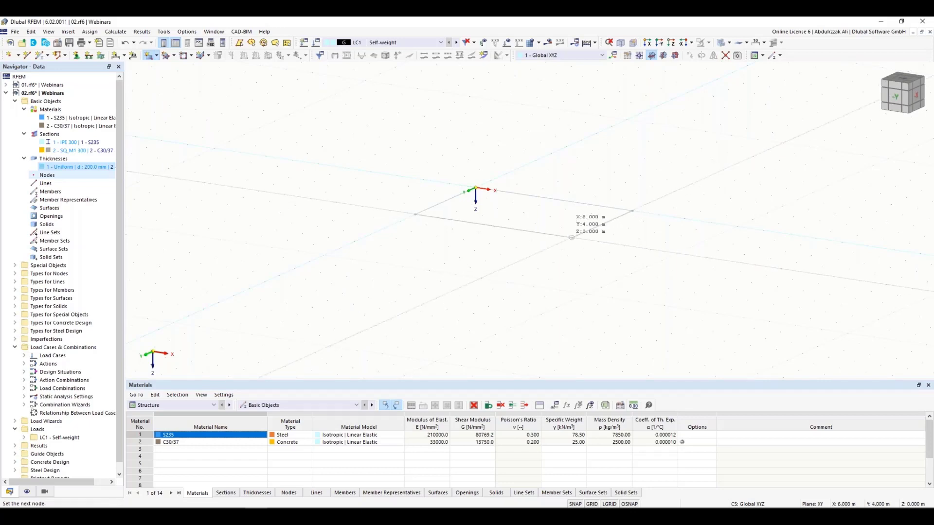
left_click(572, 237)
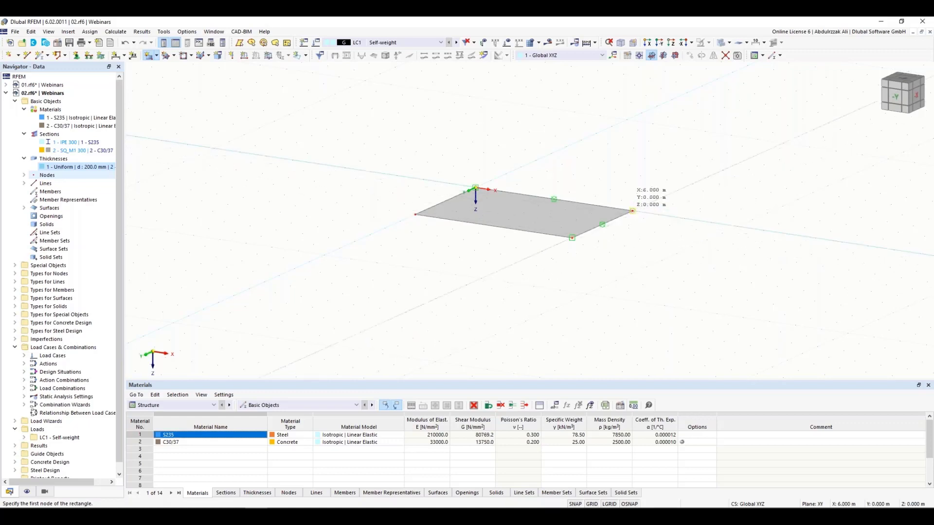
left_click(632, 211)
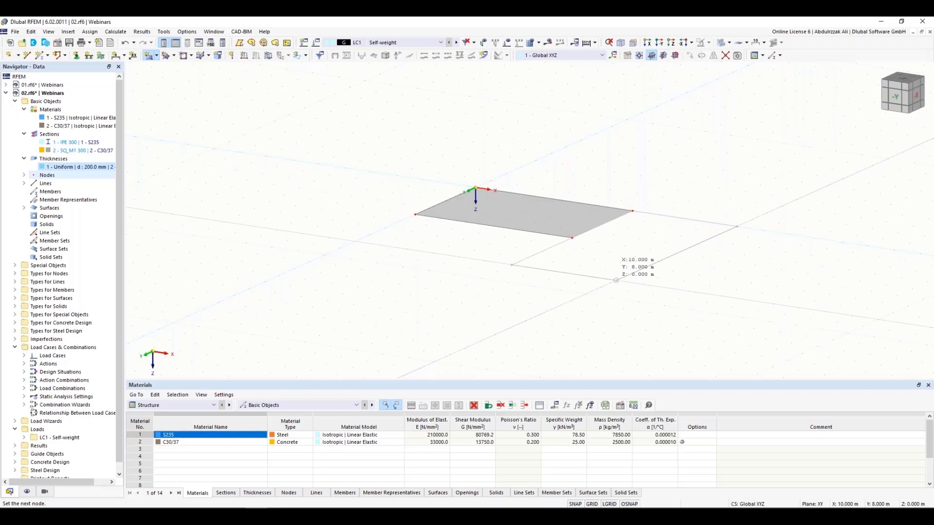
left_click(616, 280)
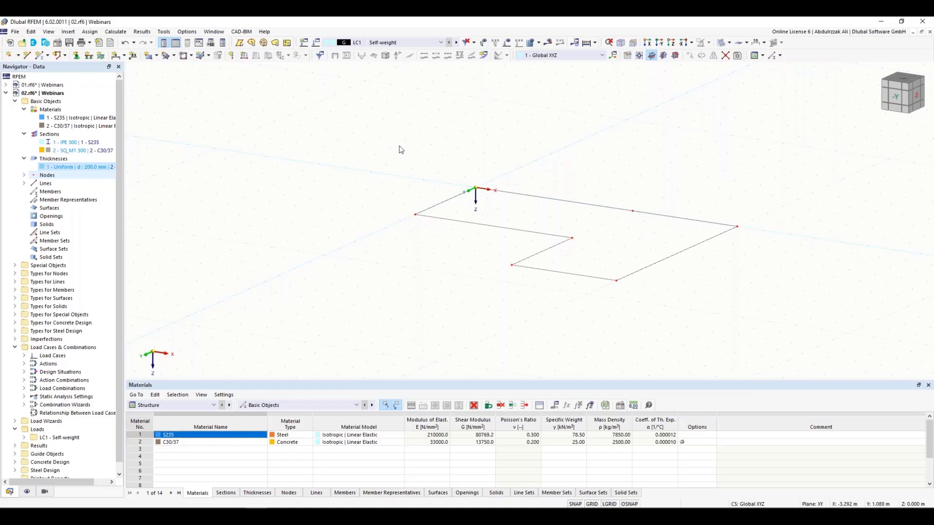
Step: Create a single L-shaped surface with the 200 mm C30/37 thickness by selecting the outline as its boundary
left_click(156, 56)
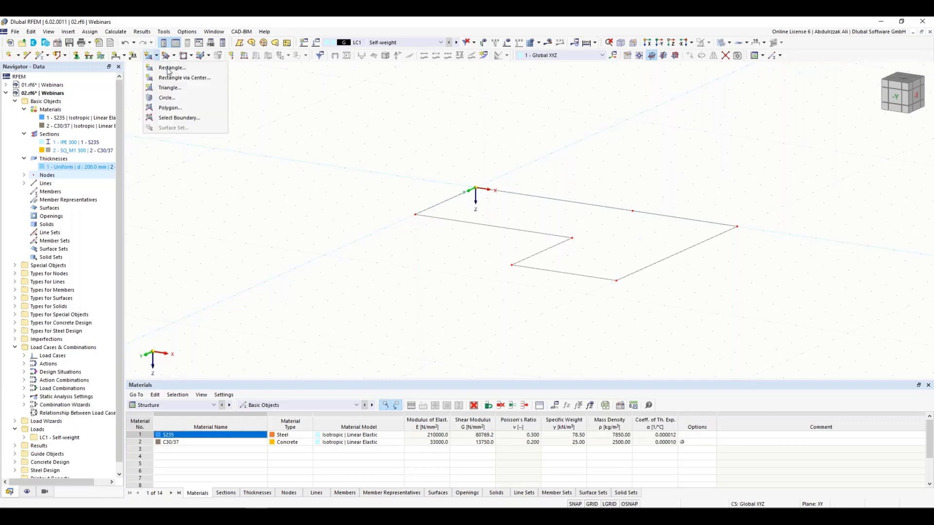
left_click(195, 118)
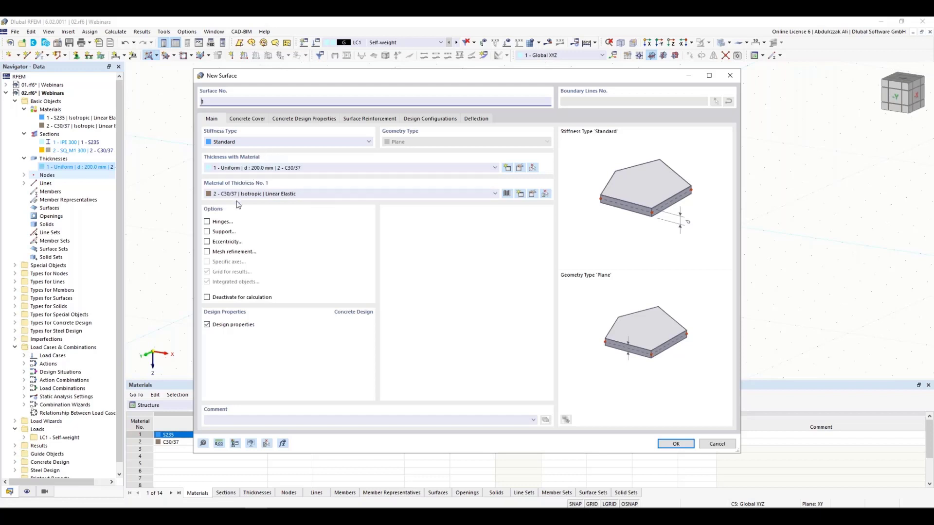
left_click(676, 445)
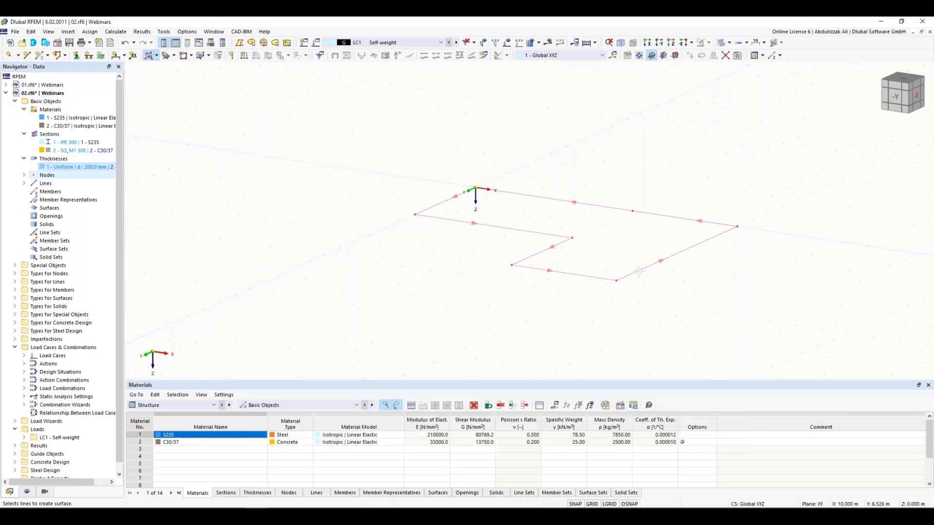
left_click(639, 272)
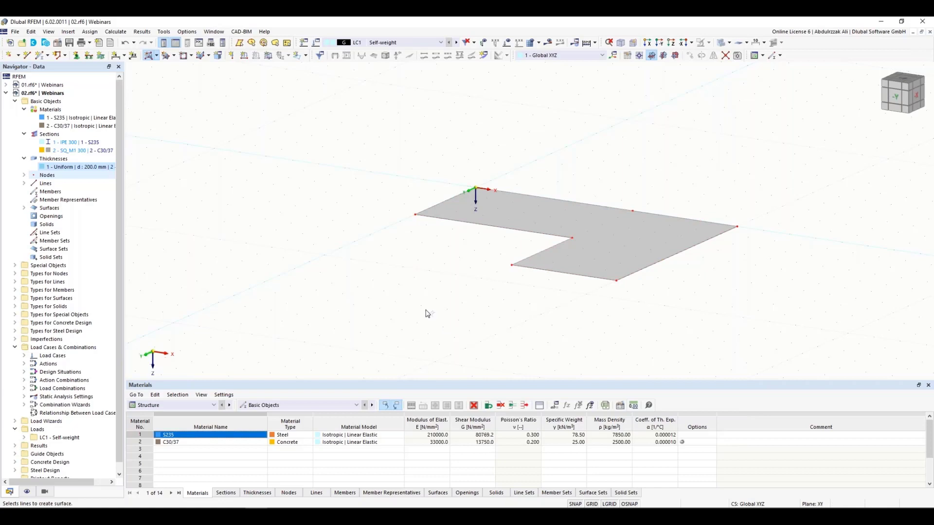
key("Escape")
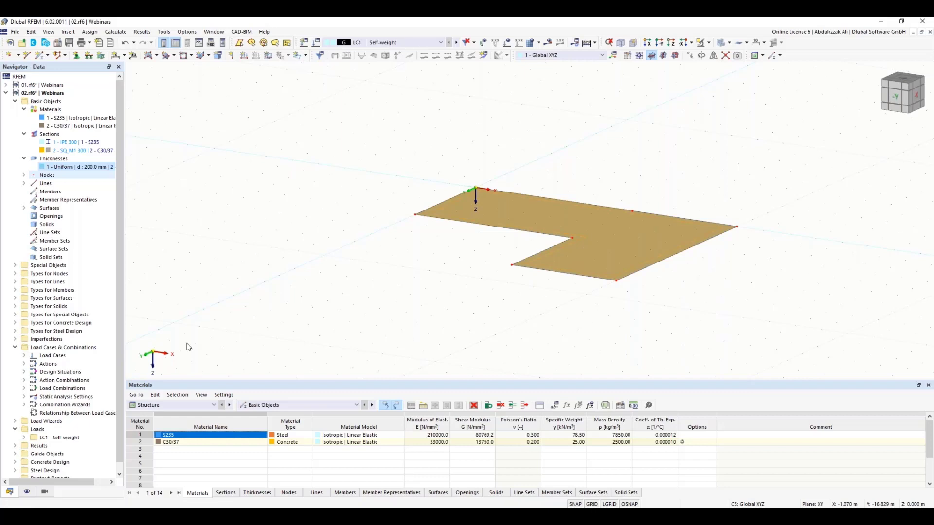
Step: Move the L-shaped surface by -4 m in the global Z direction without creating a copy
key("ctrl+m")
type("-4")
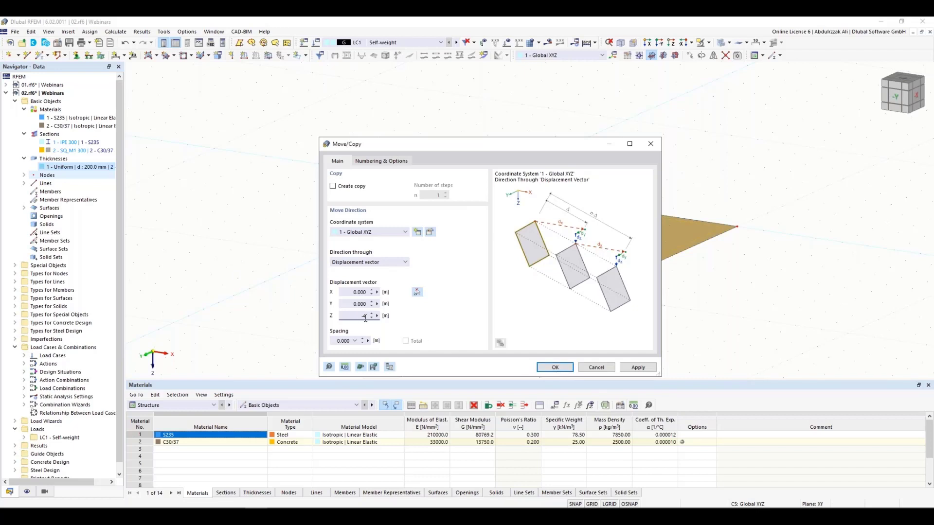
left_click(555, 367)
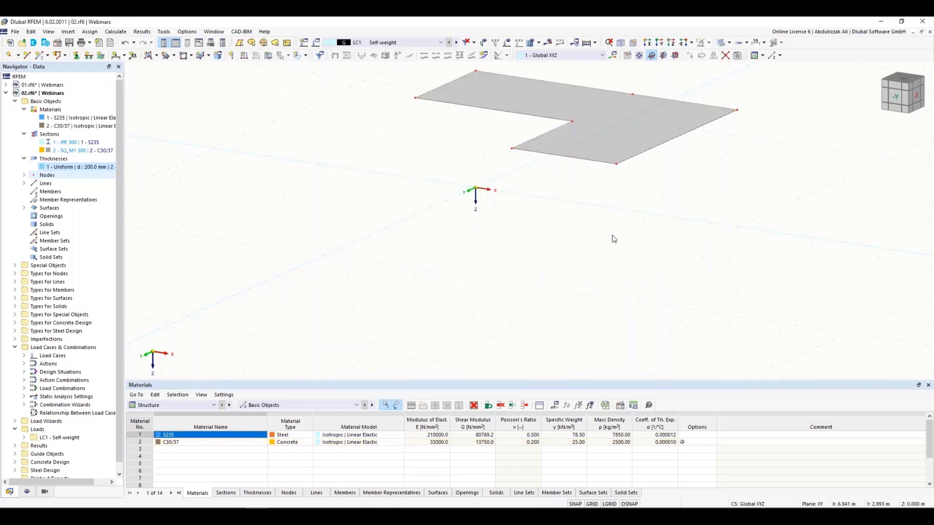
middle_click_drag(379, 224, 388, 250)
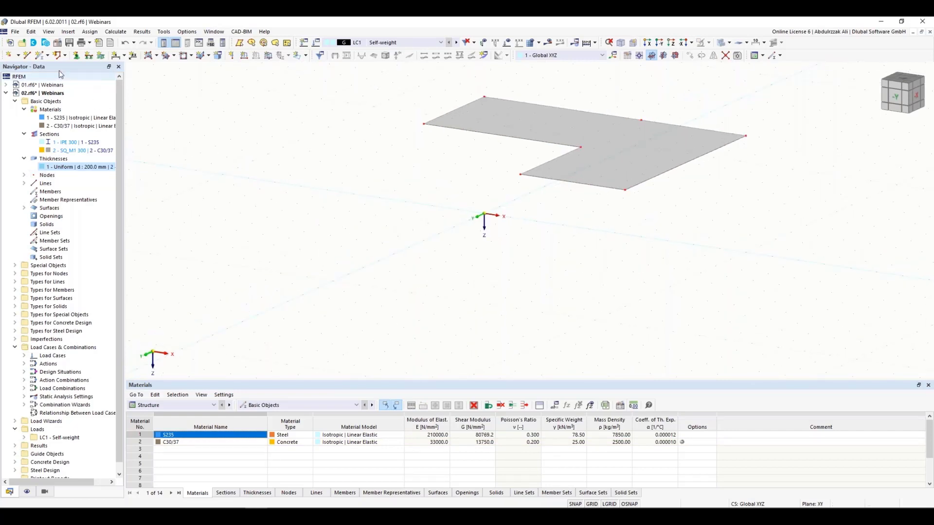
Step: Set up a new general single beam member with section SQ_M1 300 in C30/37 and design properties disabled
left_click(48, 55)
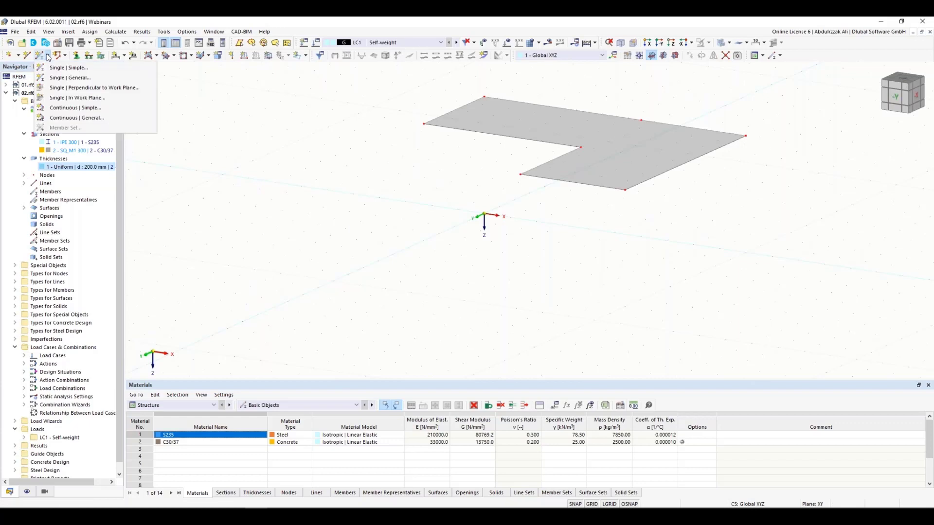
left_click(57, 78)
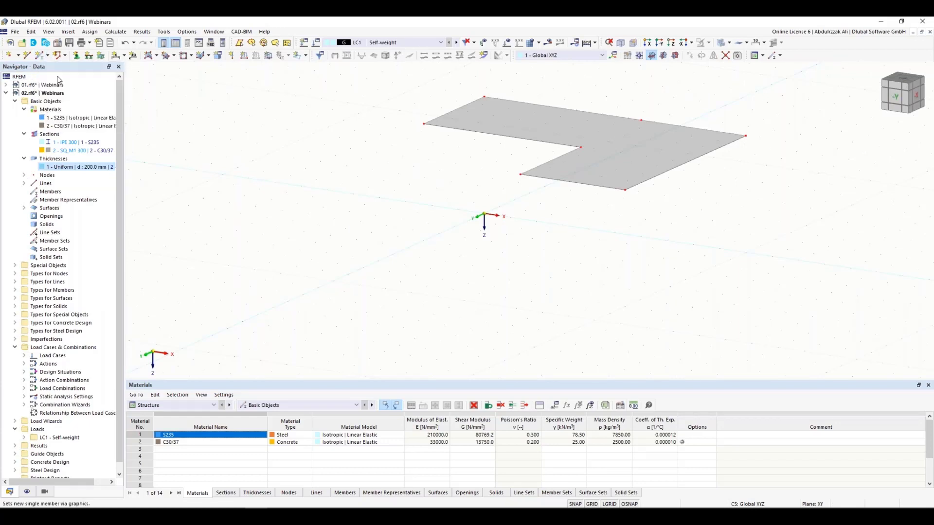
left_click(308, 342)
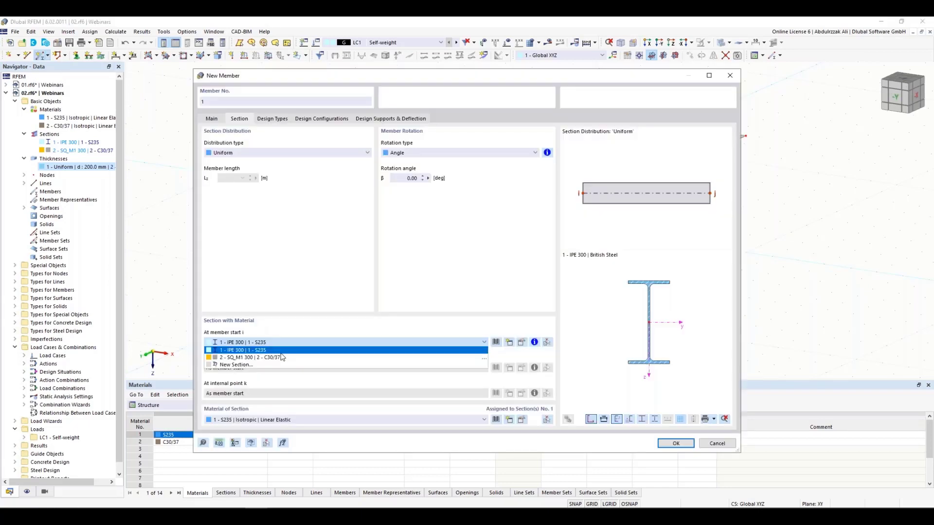
left_click(281, 358)
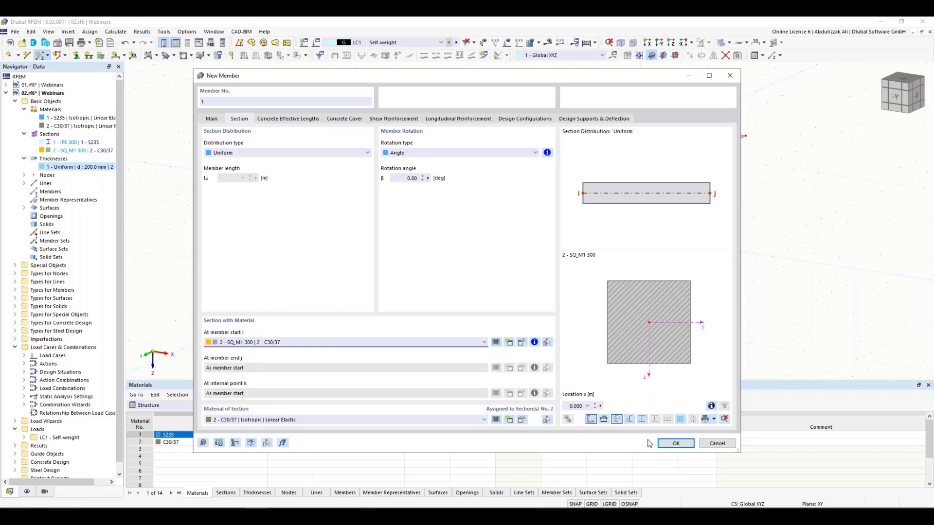
left_click(674, 444)
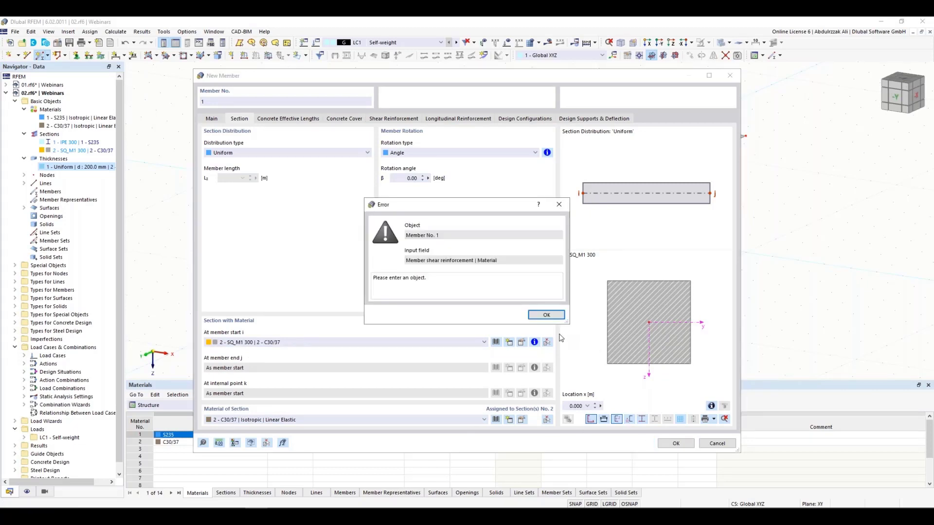
left_click(549, 316)
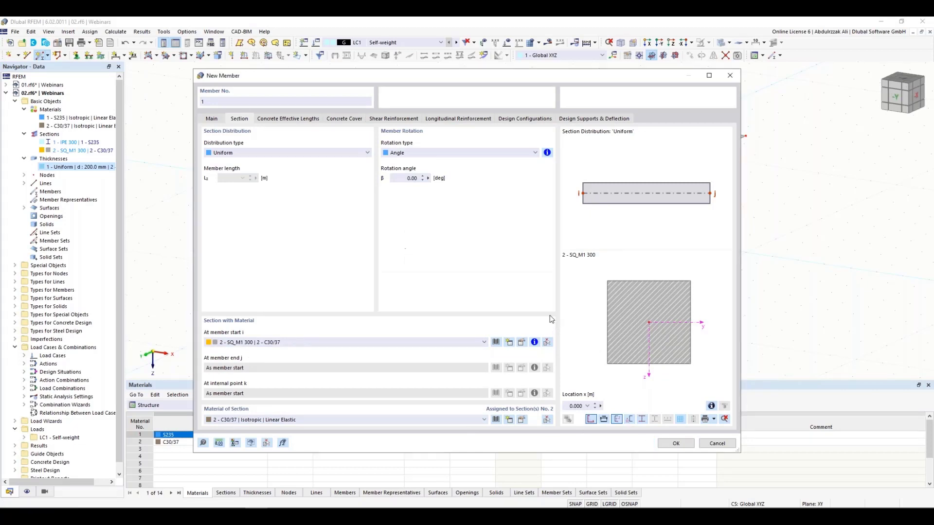
left_click(219, 117)
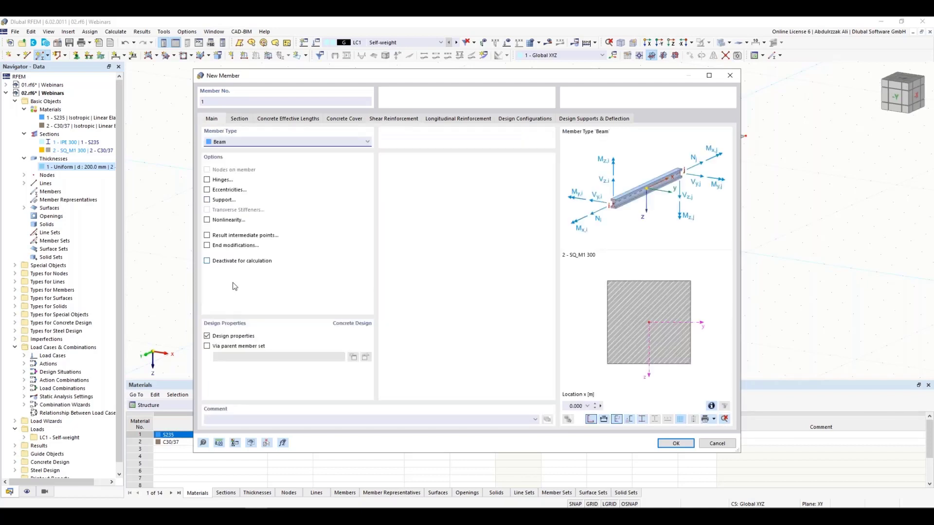
left_click(207, 337)
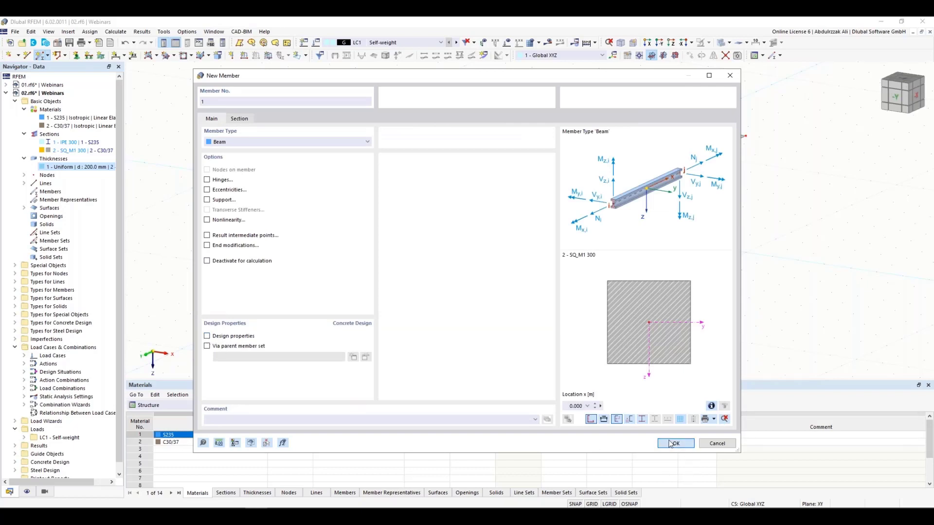
key("Return")
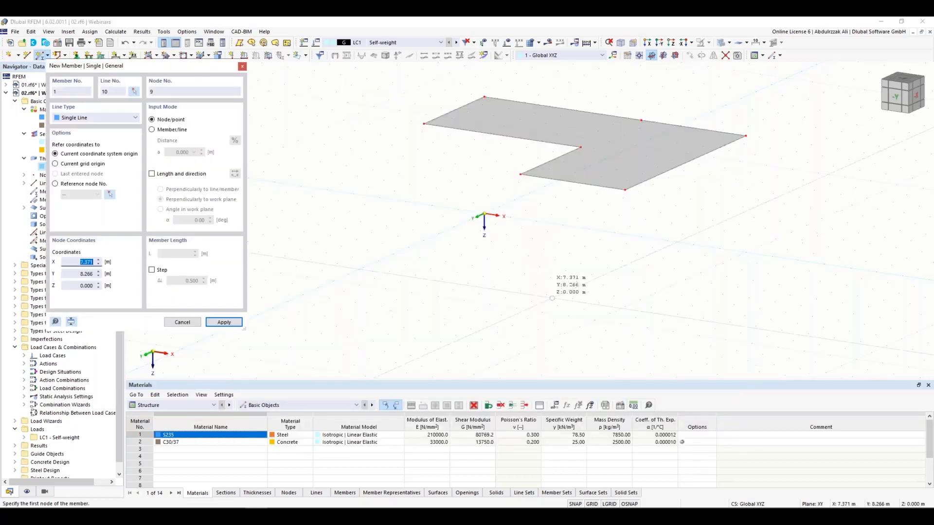
Step: Place four 4 m columns perpendicular to the work plane at the inner corner and three outer corners of the slab's wide part
left_click(152, 174)
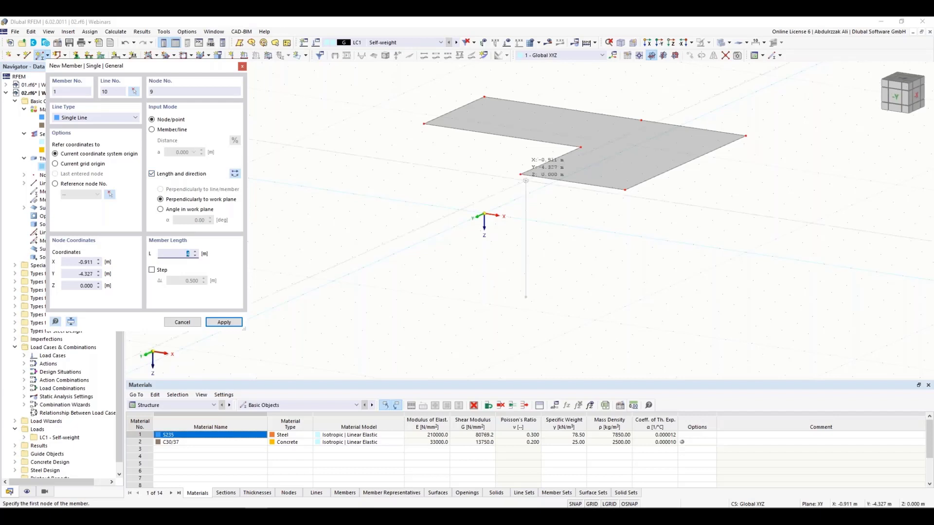
left_click(520, 175)
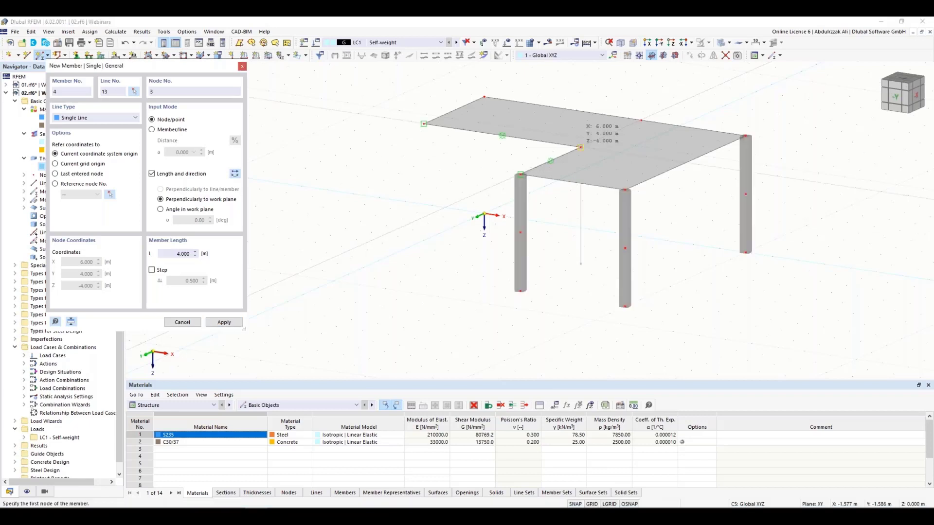
key("Escape")
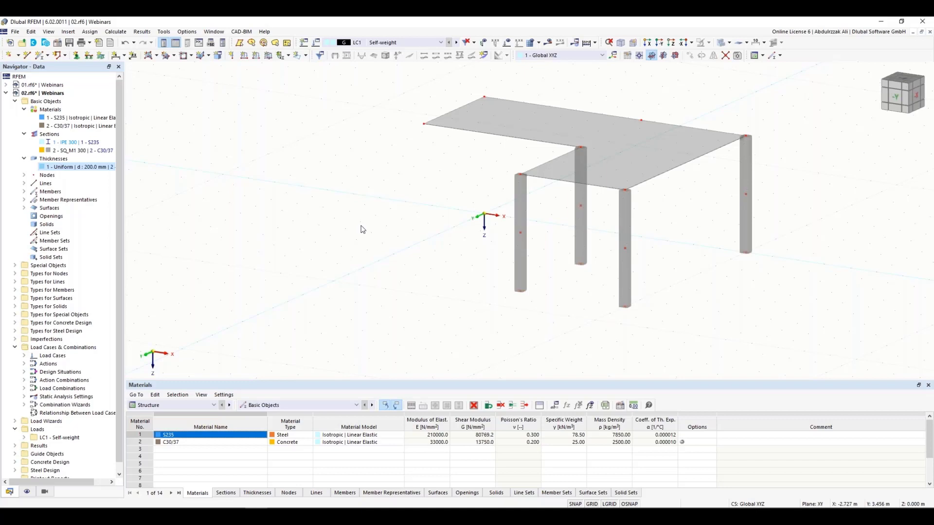
scroll(597, 245, "down", 2)
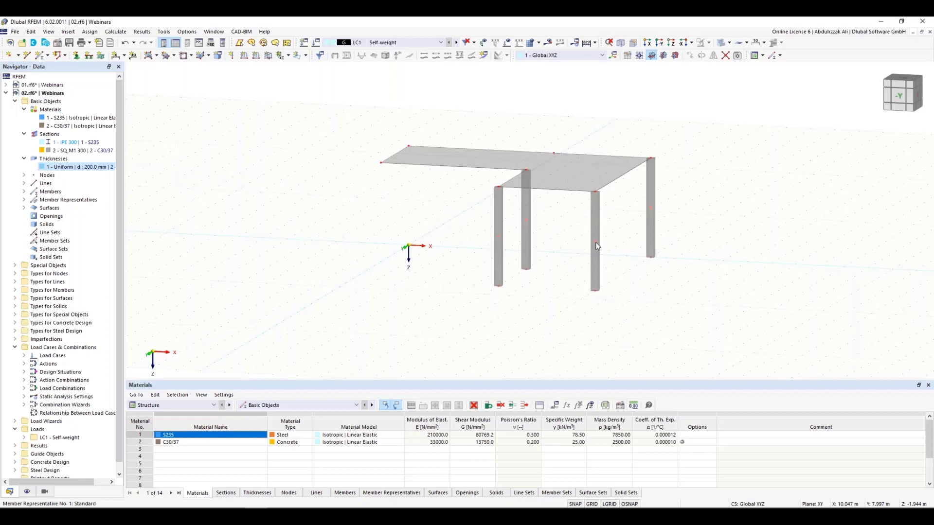
left_click(597, 246)
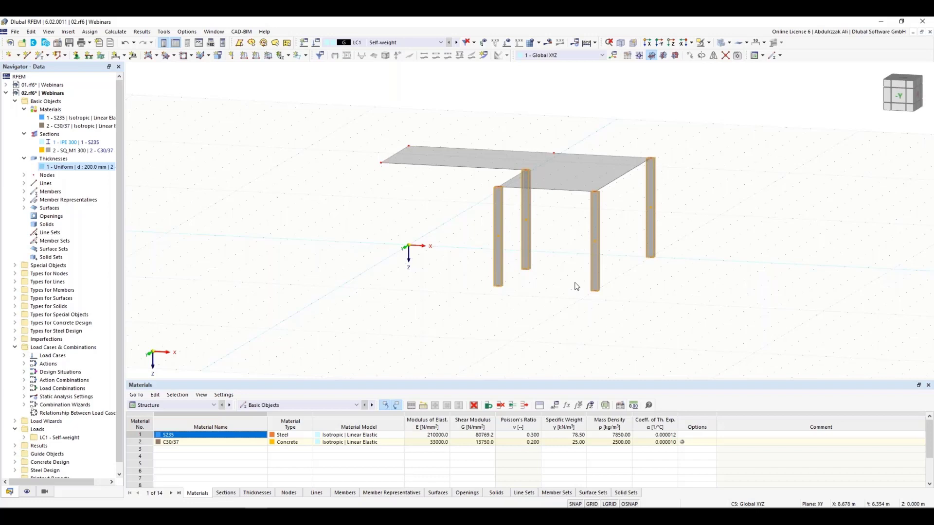
left_click(548, 284)
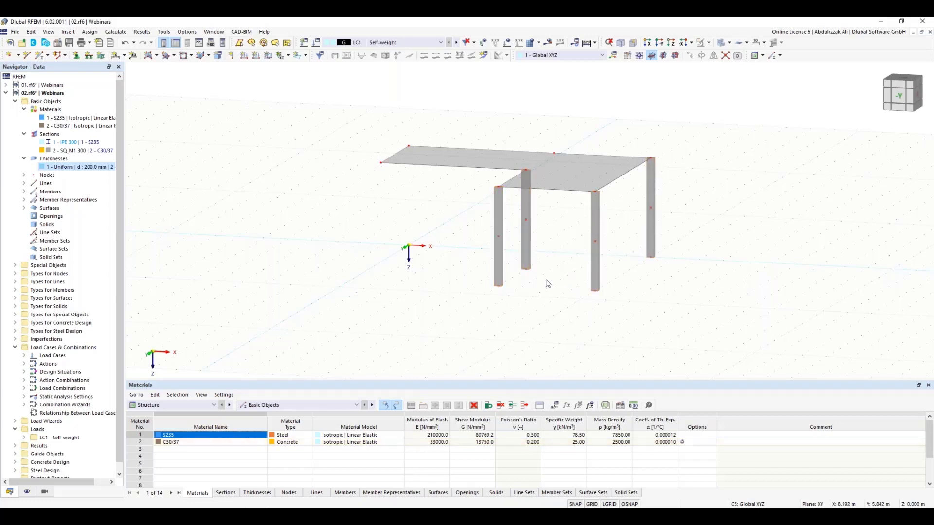
Step: Extrude slab edge lines 1 and 4 into 200 mm thick C30/37 wall surfaces with a depth of 4 m in global +Z
middle_click_drag(466, 264, 510, 267, "ctrl")
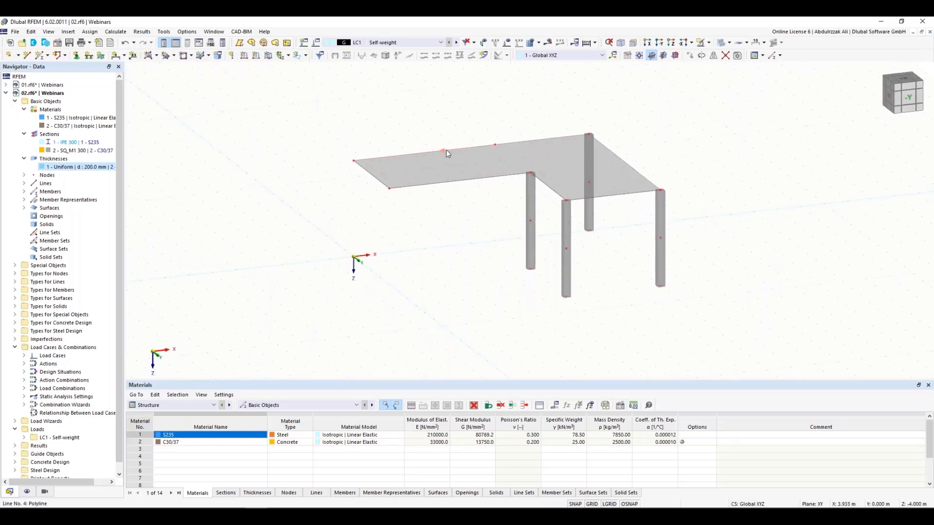
left_click(379, 182)
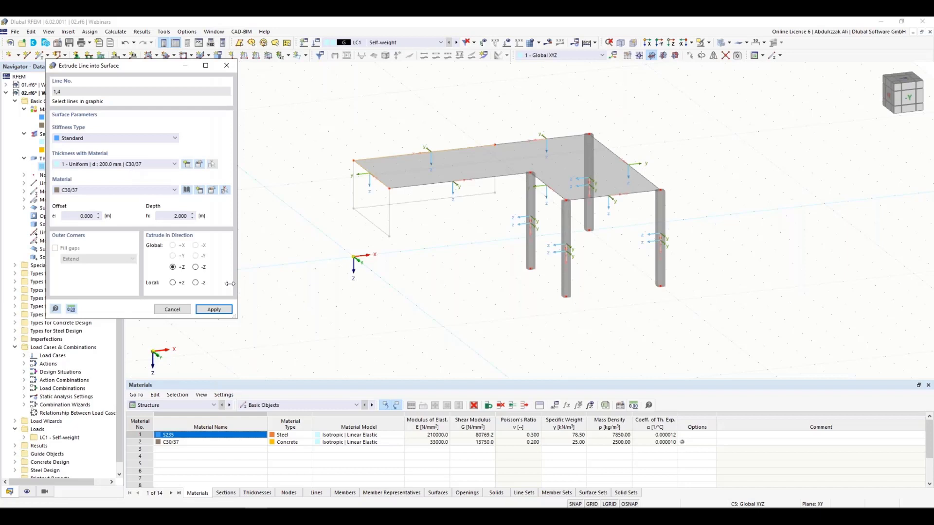
left_click(179, 216)
type("4")
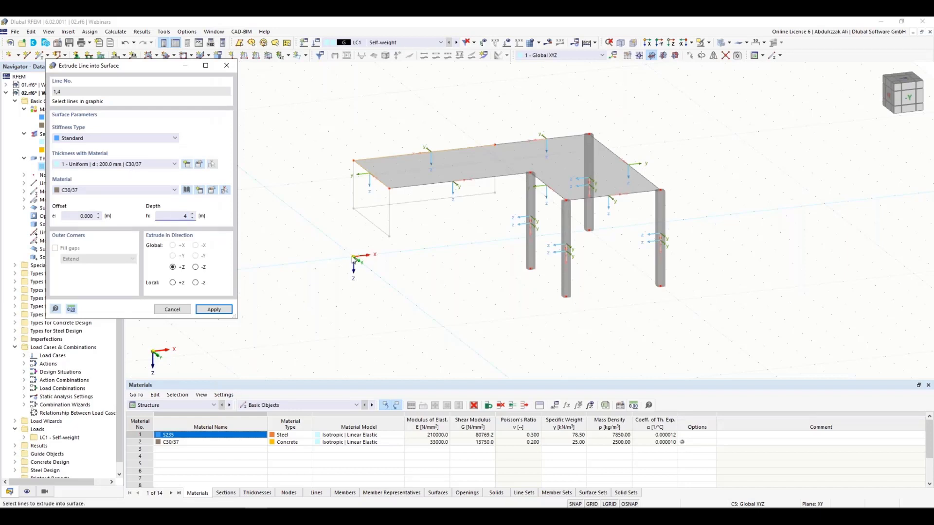
left_click(195, 267)
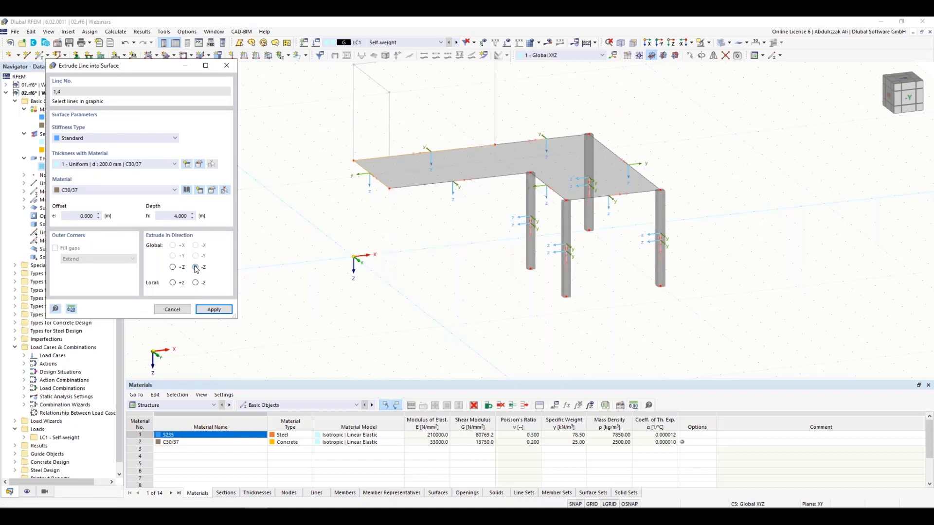
left_click(173, 267)
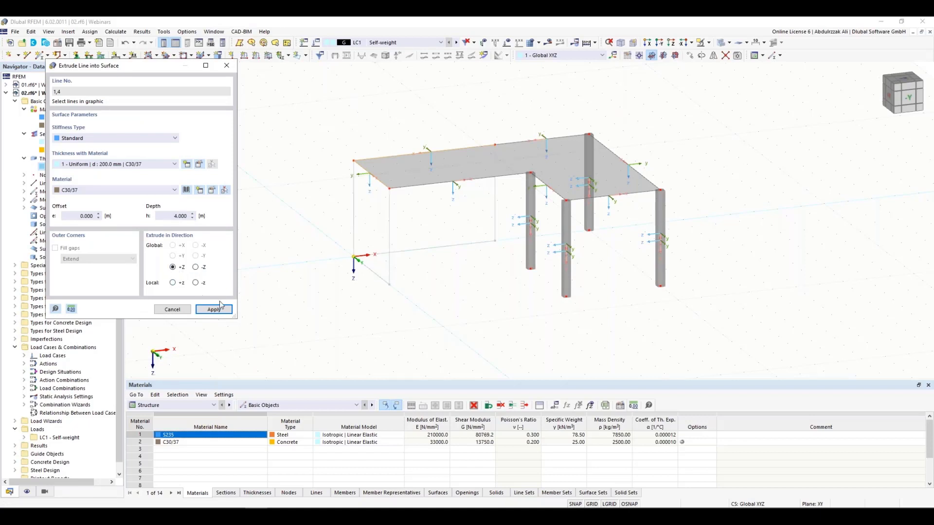
left_click(214, 310)
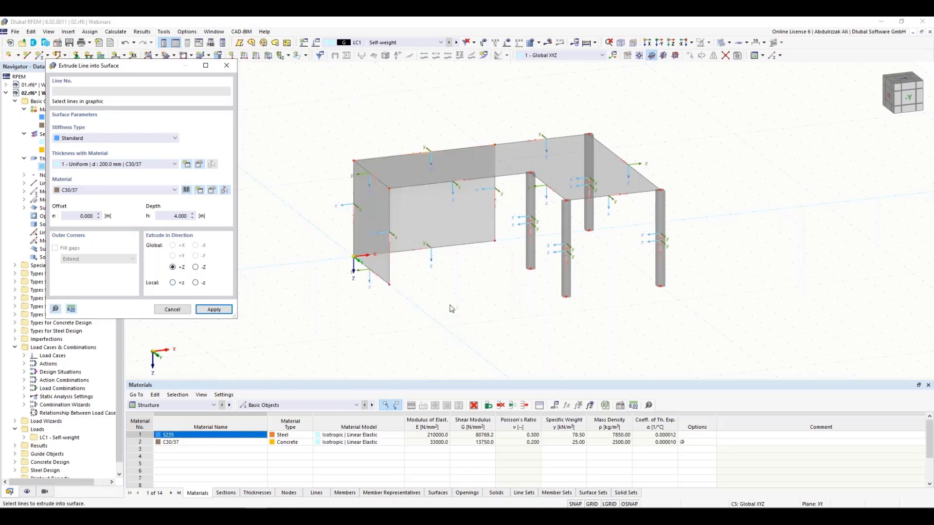
key("Escape")
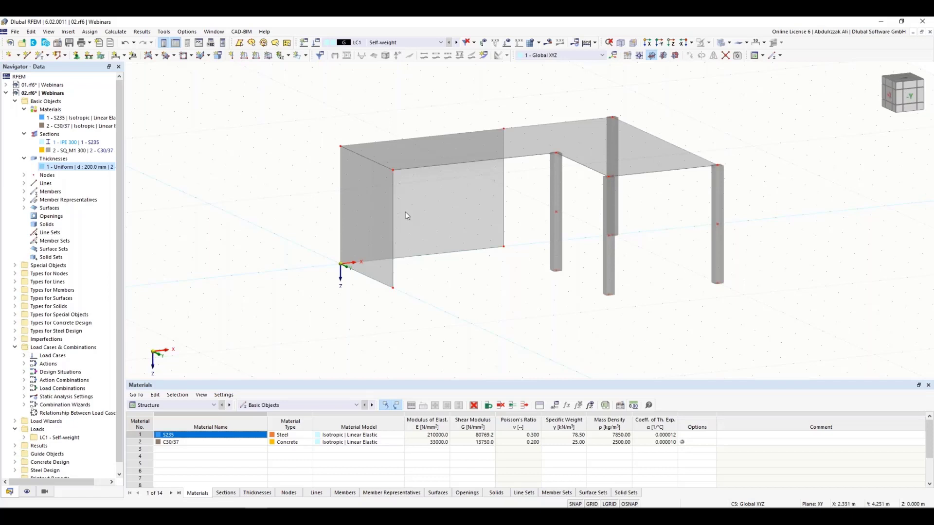
Step: Show the model as wireframe and set the YZ plane as the current work plane
middle_click_drag(407, 216, 428, 209, "ctrl")
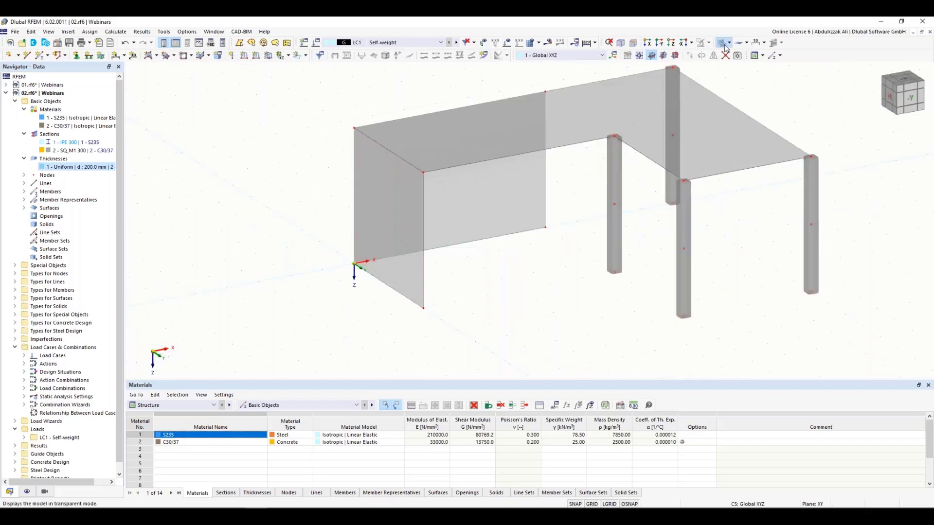
left_click(723, 44)
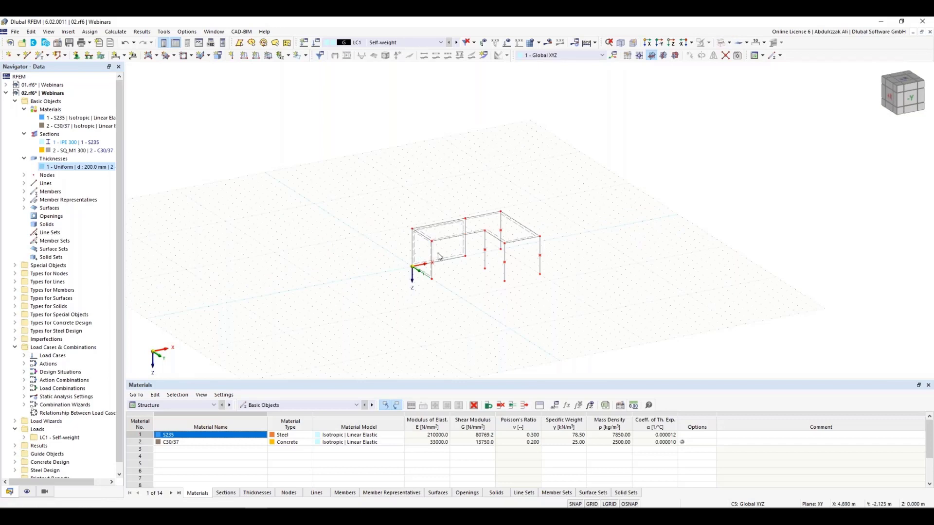
scroll(442, 267, "up", 2)
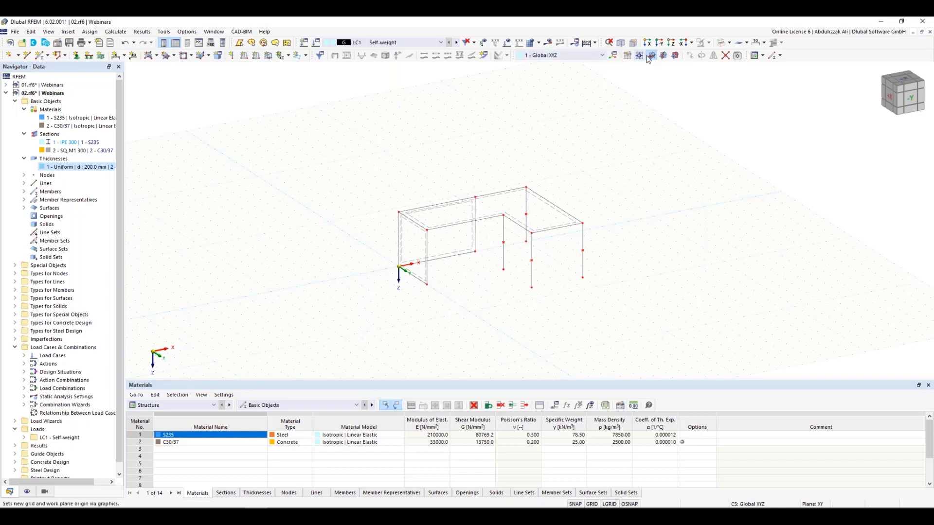
left_click(663, 55)
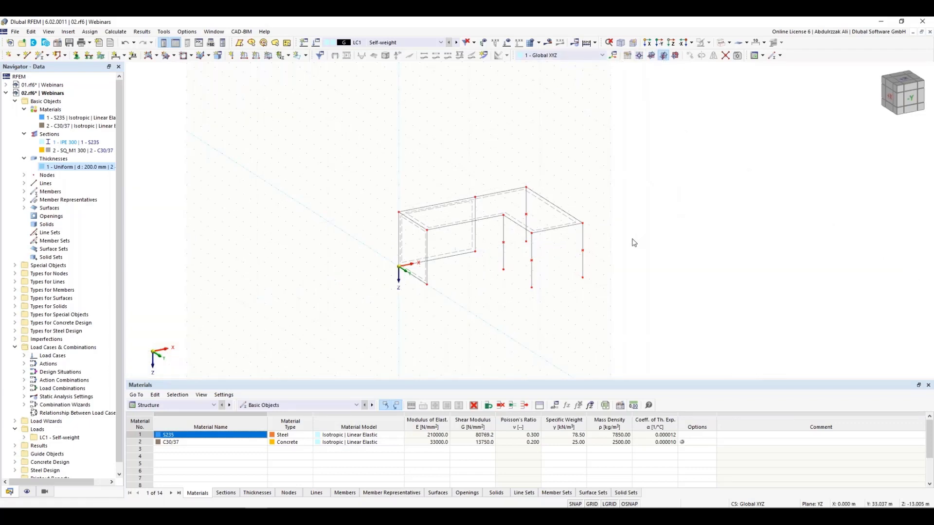
middle_click_drag(634, 242, 592, 253, "ctrl")
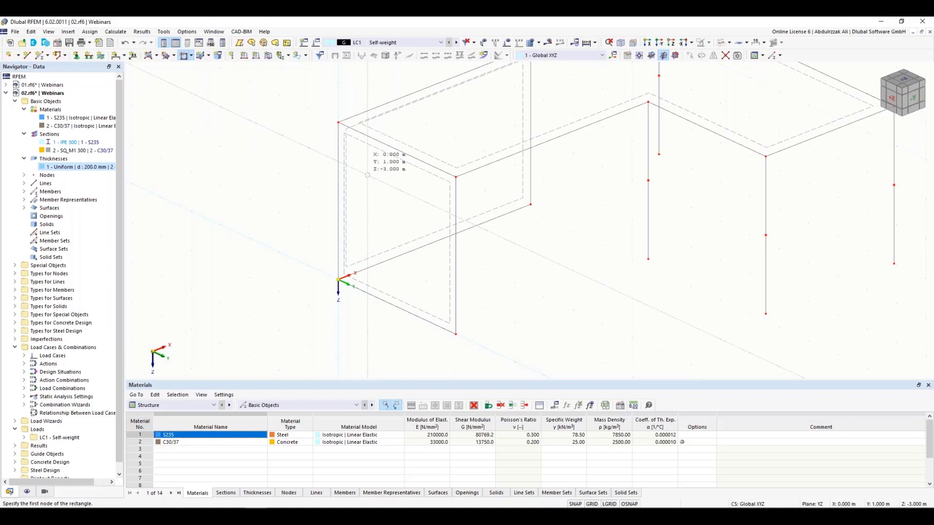
Step: Draw a rectangular opening inside the end wall at X = 0, with its first corner at Y 1.000 m, Z -3.000 m
left_click(367, 175)
left_click(426, 282)
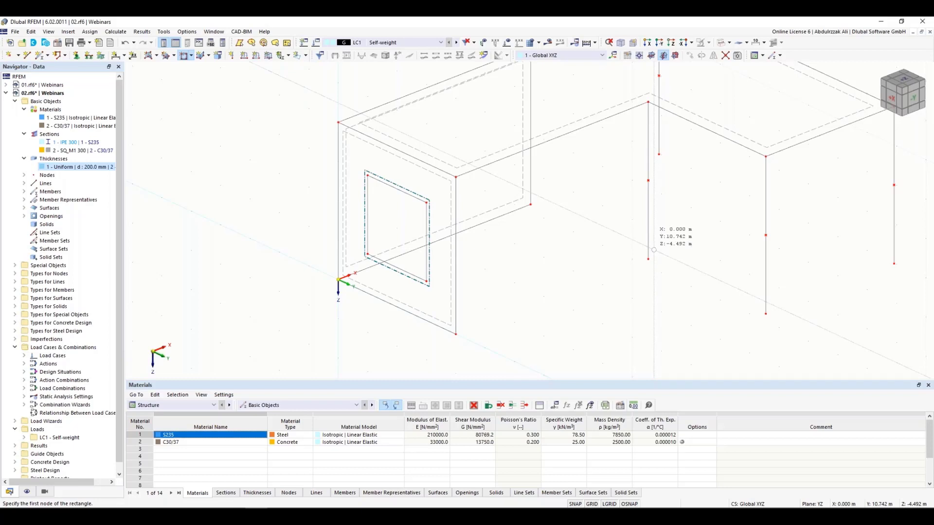
key("Escape")
Step: Place a single IPE 300 steel column in S235 perpendicular to the XY work plane, at X 0, Y 8 m
left_click(49, 57)
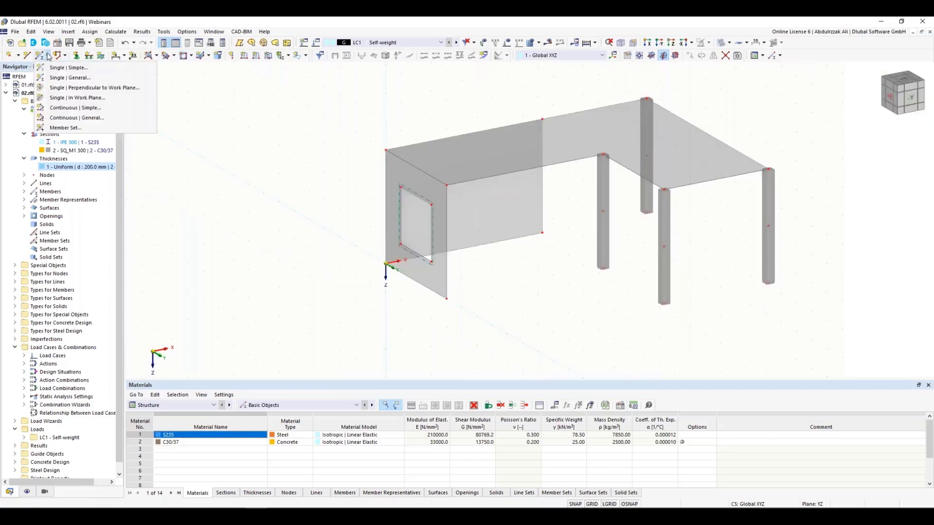
left_click(70, 77)
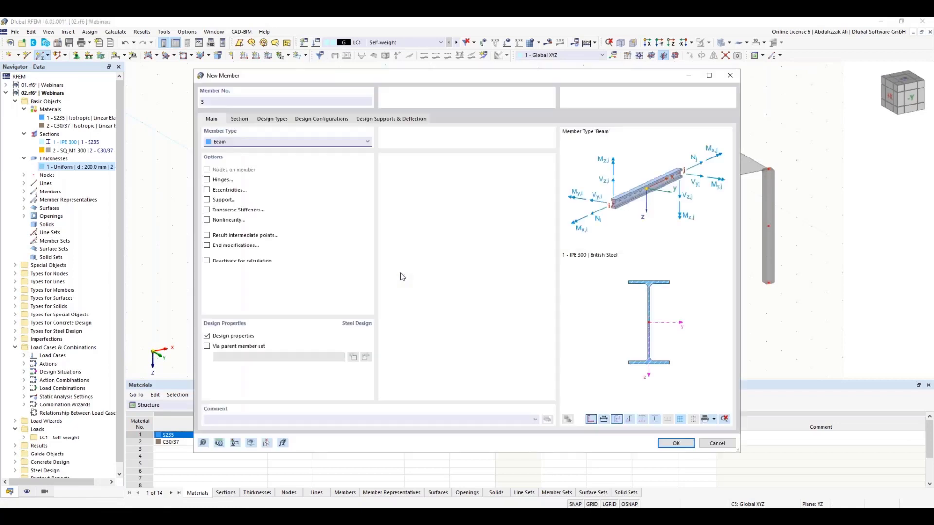
left_click(239, 120)
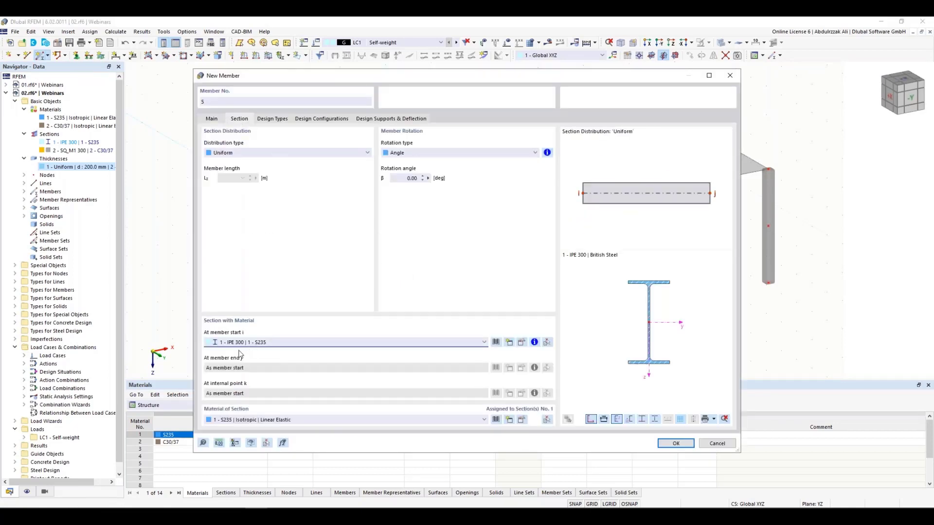
left_click(386, 342)
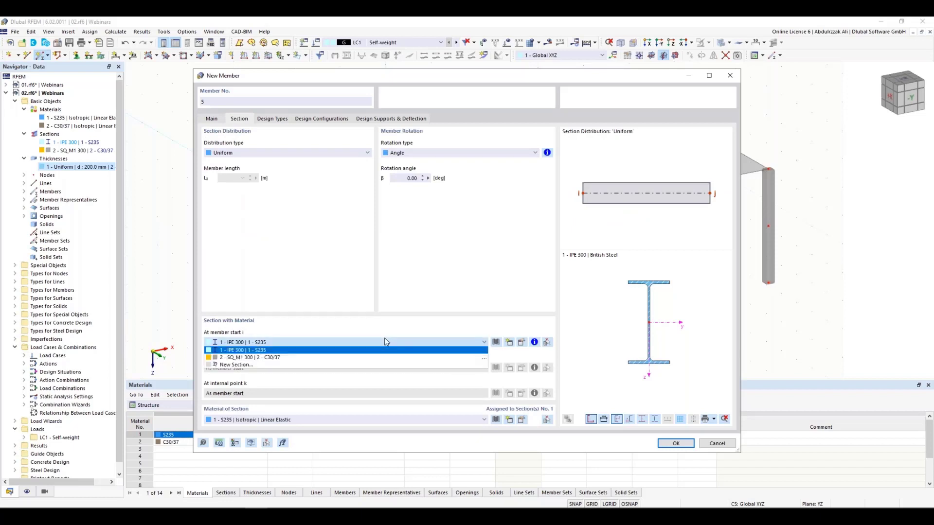
left_click(261, 351)
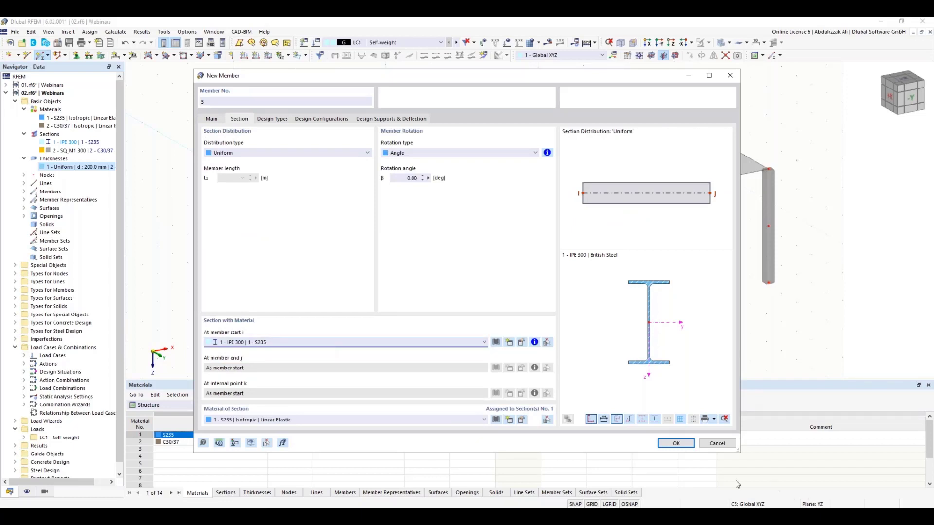
left_click(676, 444)
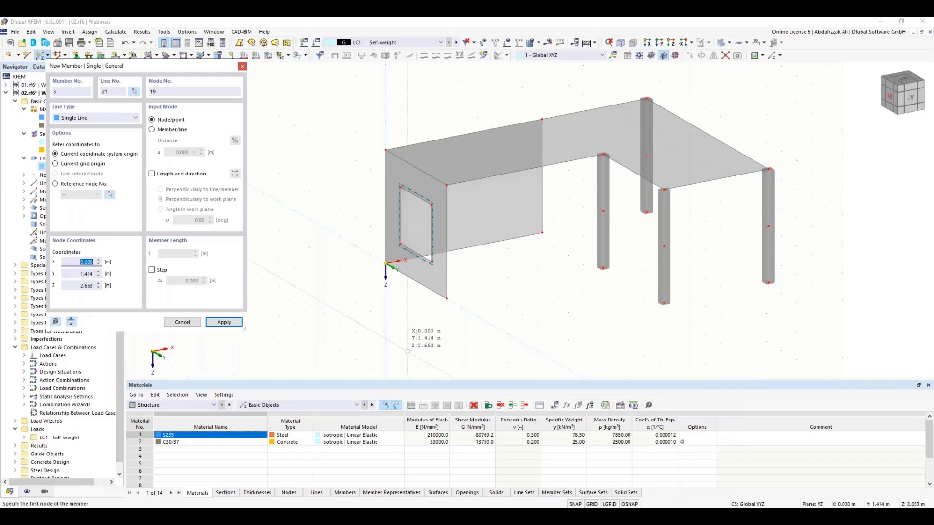
left_click(152, 175)
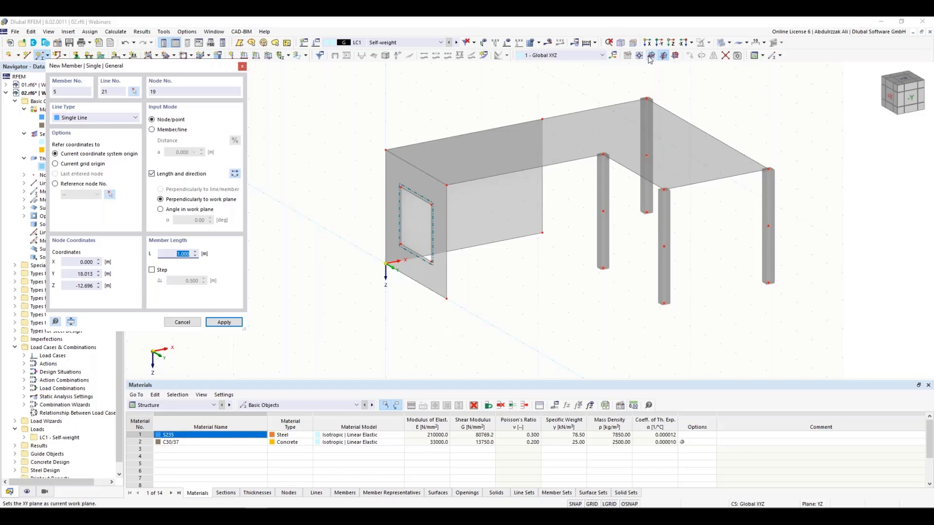
left_click(650, 58)
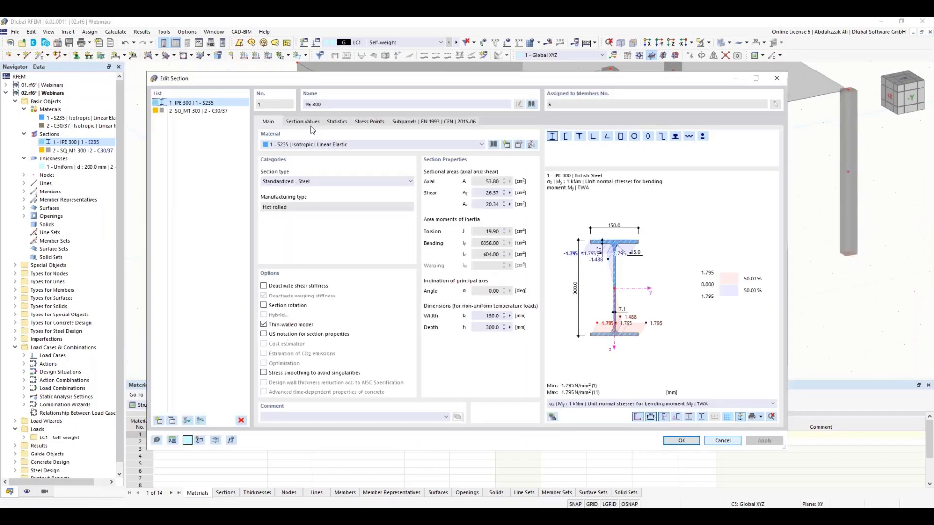
Step: Replace the IPE 300 section of the steel column with the standardized HEA 240 section from the library
left_click(531, 104)
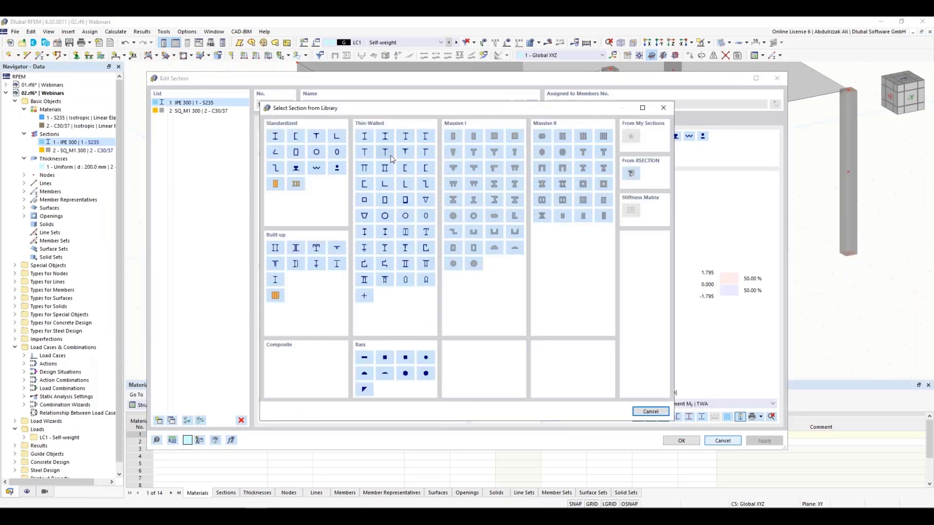
left_click(275, 137)
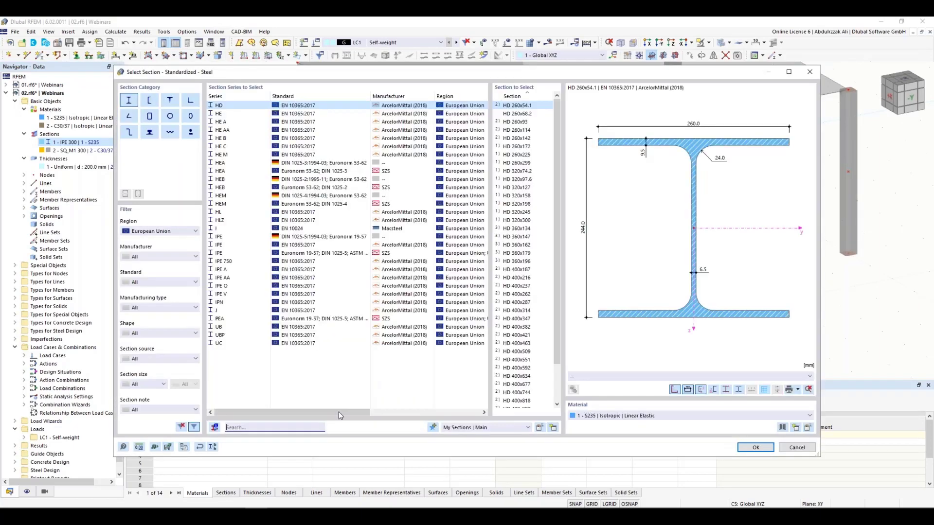
left_click(267, 427)
type("h")
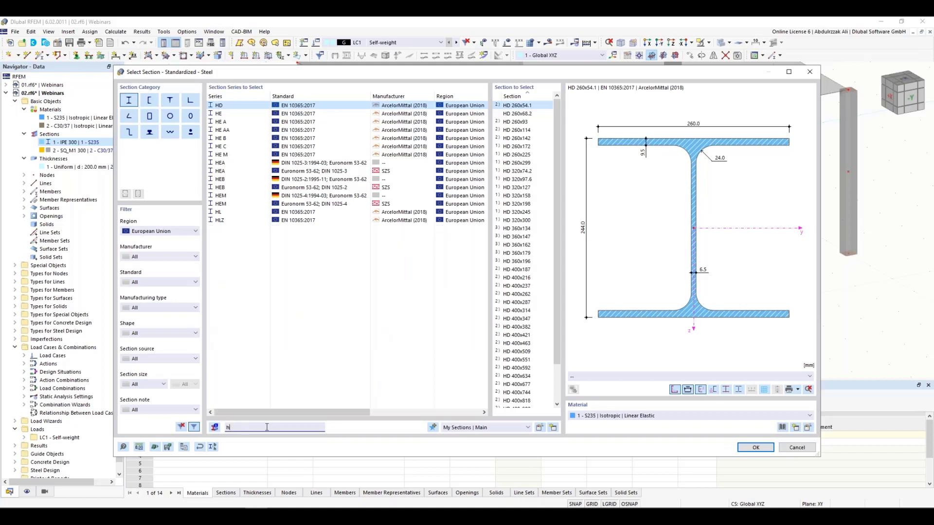
type("ea")
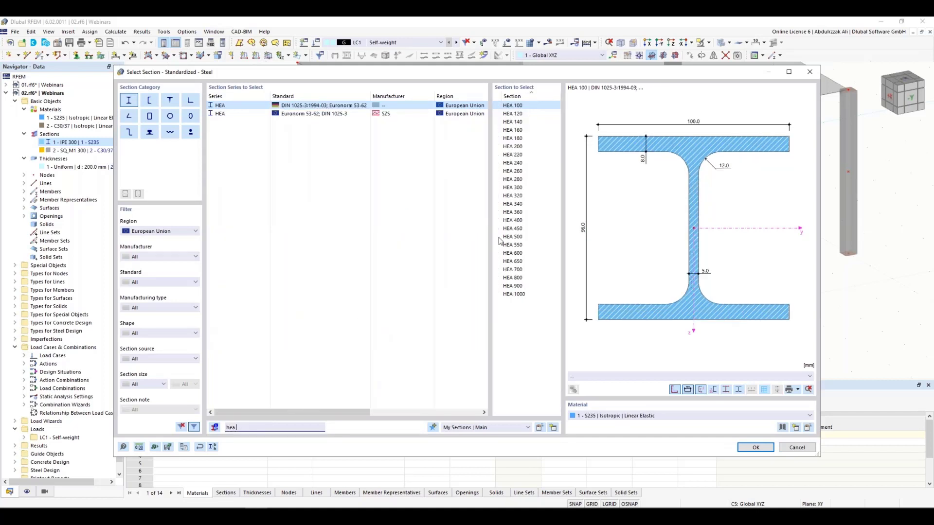
left_click(519, 164)
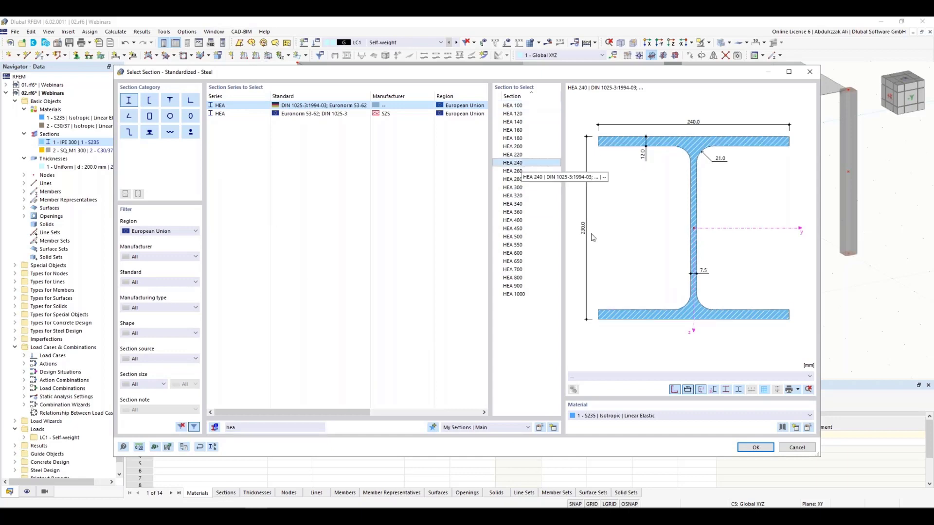
left_click(757, 448)
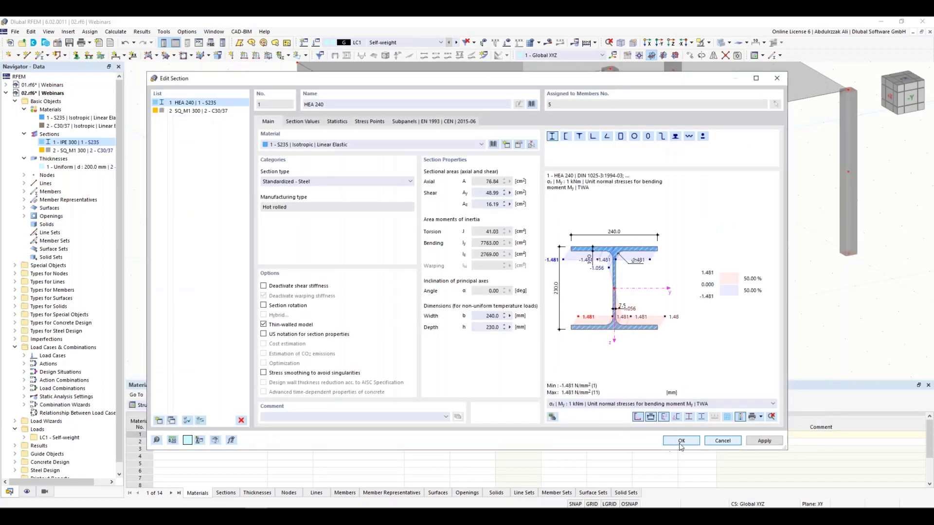
key("Return")
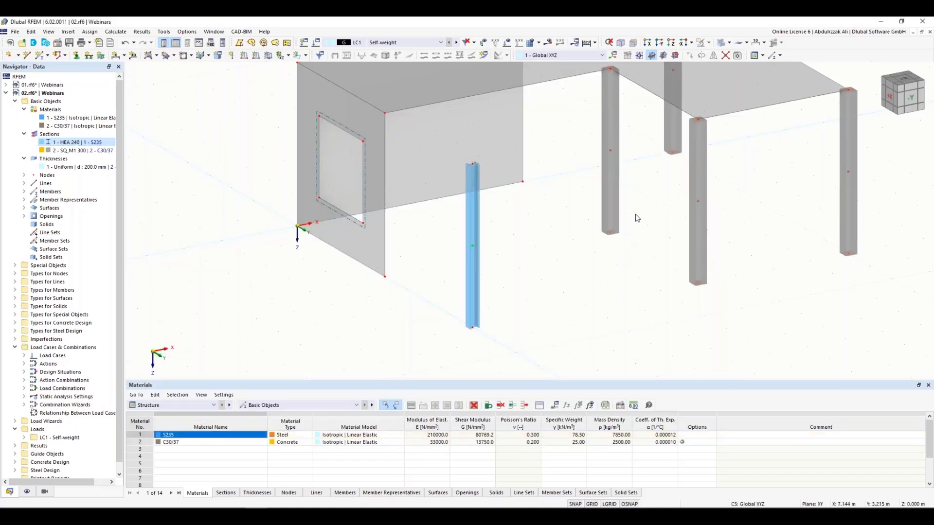
Step: Add a 6 m long HEA 240 beam from the steel column's head to the slab corner at X 6 m, Y 8 m, Z -4 m
scroll(634, 216, "down", 2)
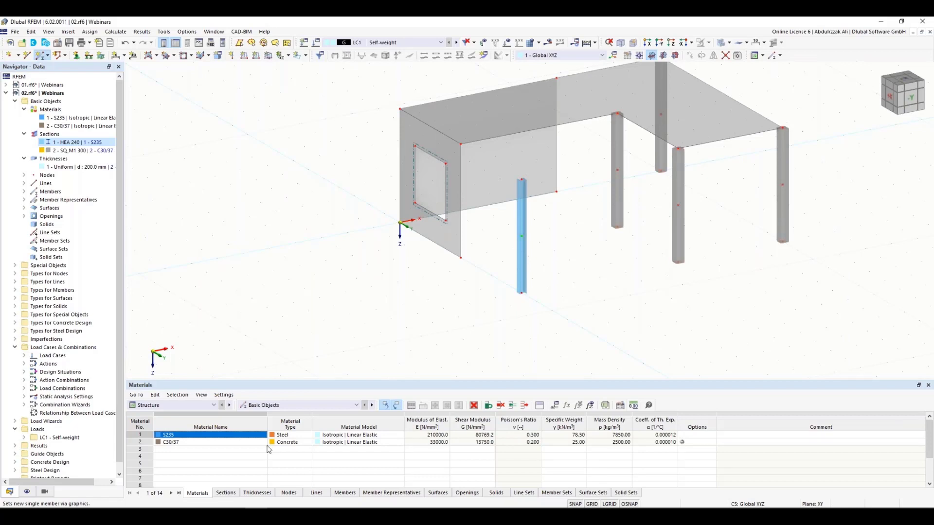
double_click(39, 55)
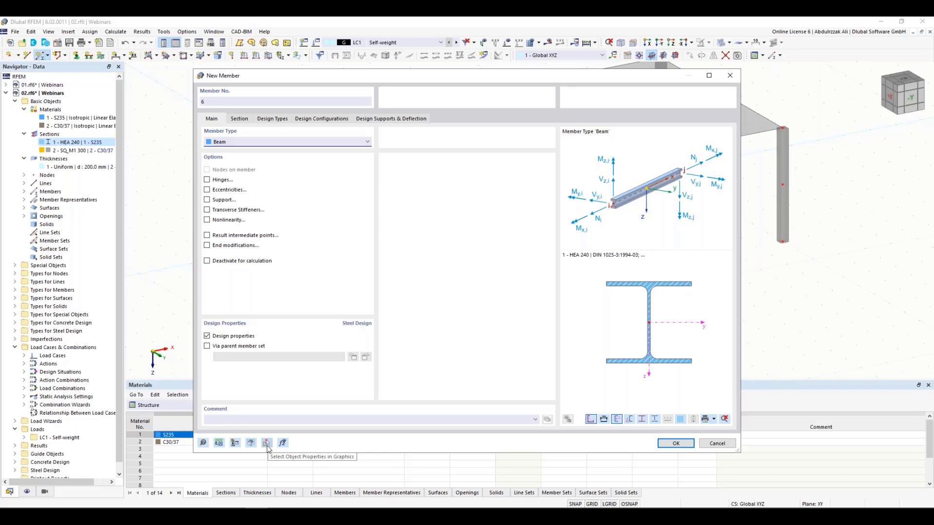
left_click(266, 443)
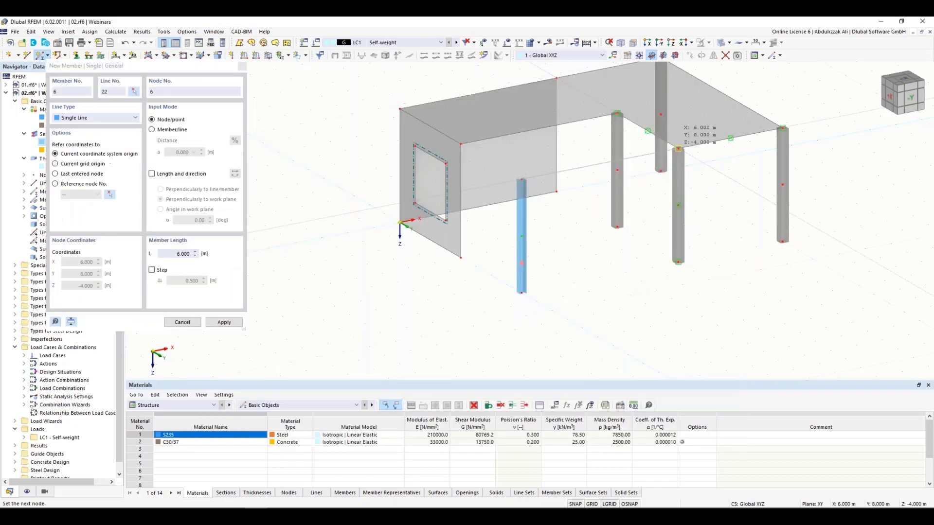
left_click(679, 148)
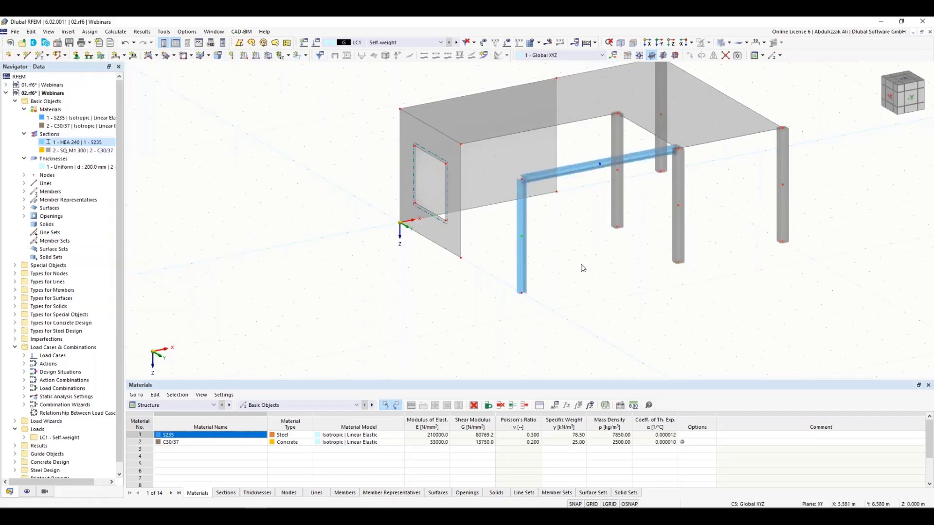
double_click(573, 171)
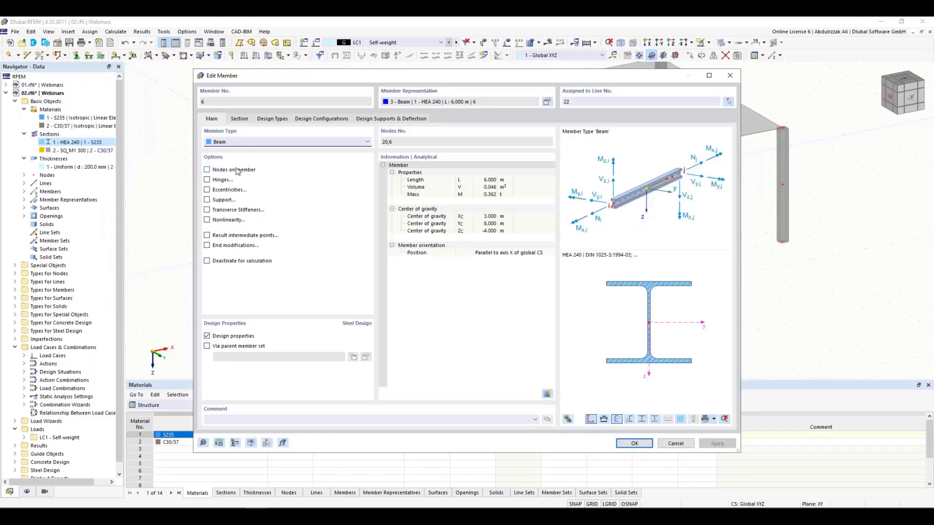
left_click(207, 180)
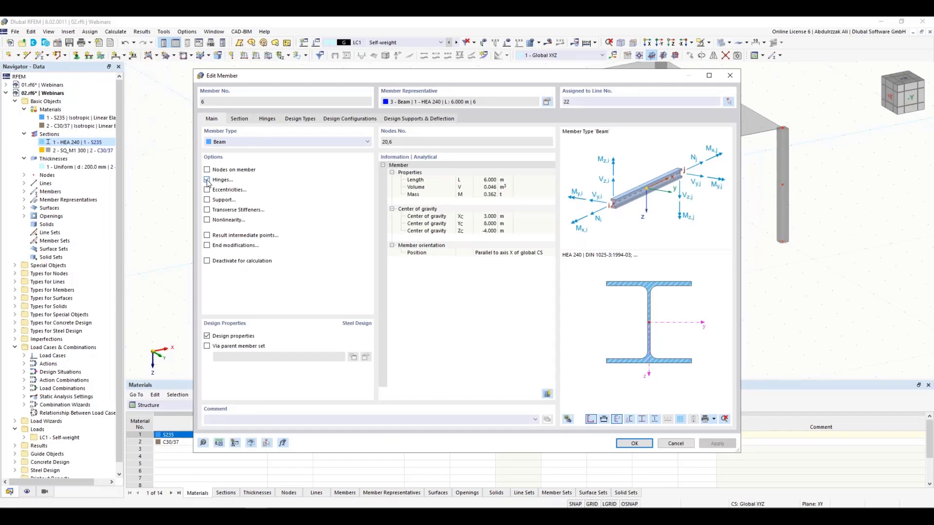
left_click(730, 76)
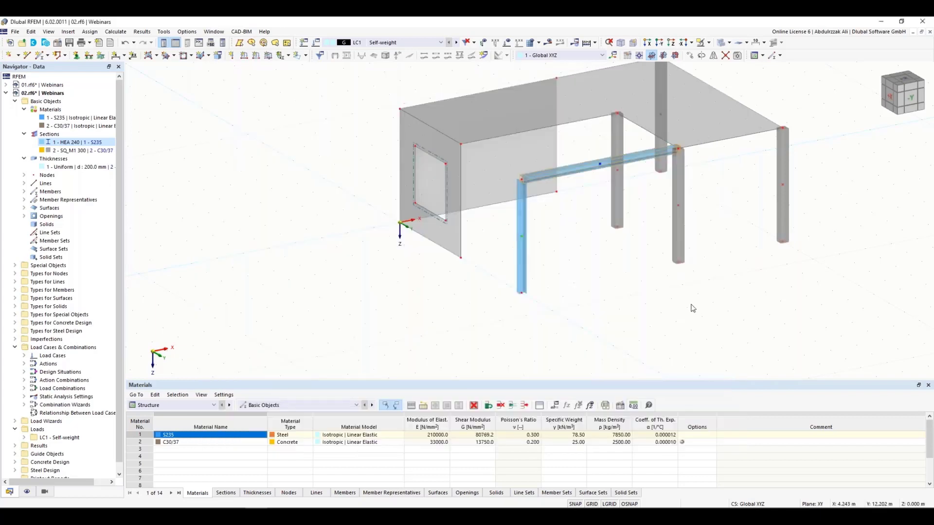
Step: Display the members' local axis systems to check the steel beam's start and end, and hide them again
right_click(571, 174)
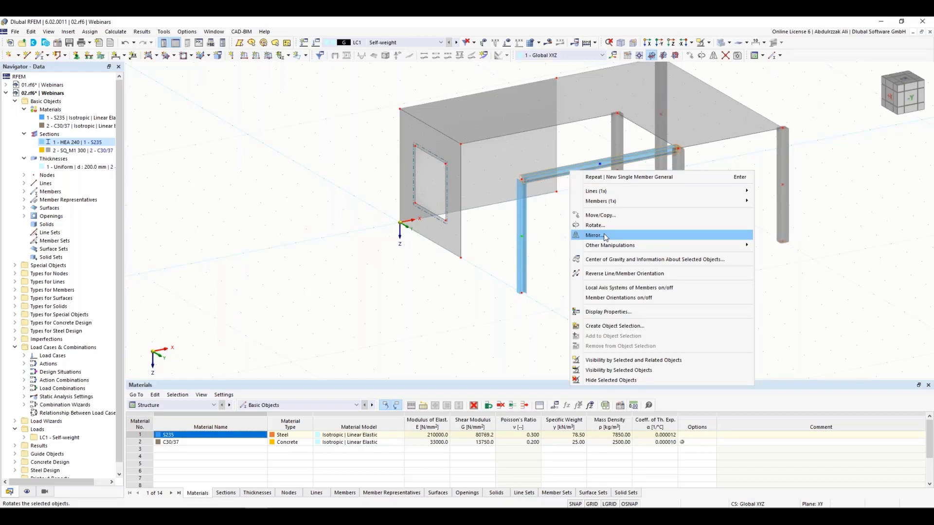
left_click(629, 288)
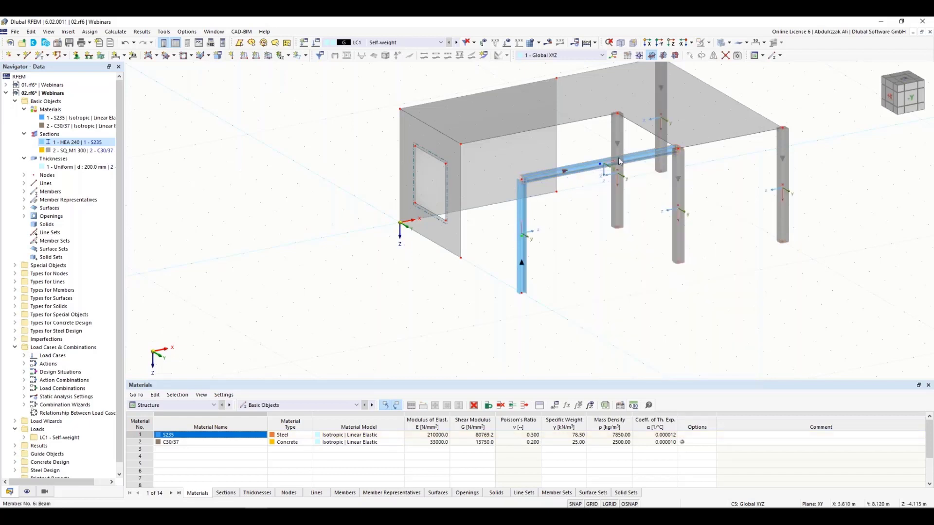
right_click(579, 168)
left_click(620, 285)
Step: Assign a new member hinge in Local xyz, releasing rotations φy and φz, to end j of the steel beam
double_click(579, 171)
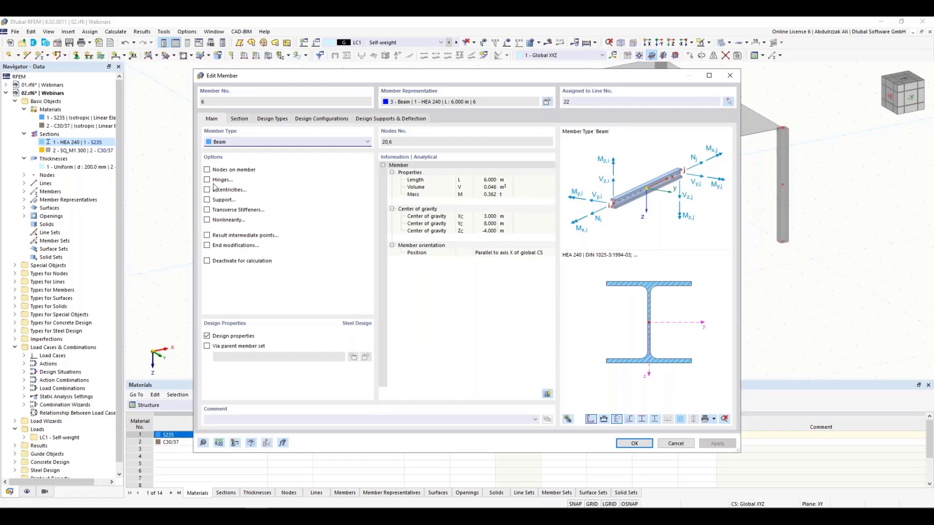
left_click(208, 180)
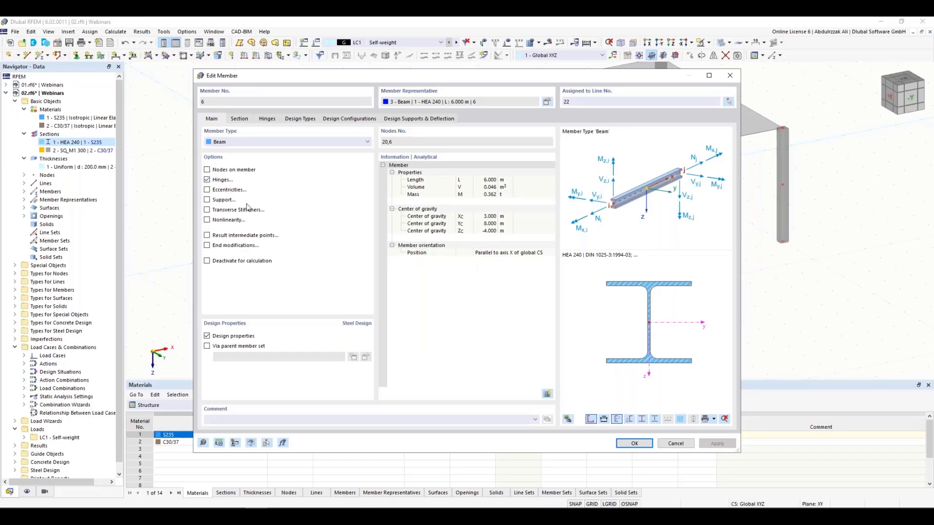
left_click(272, 123)
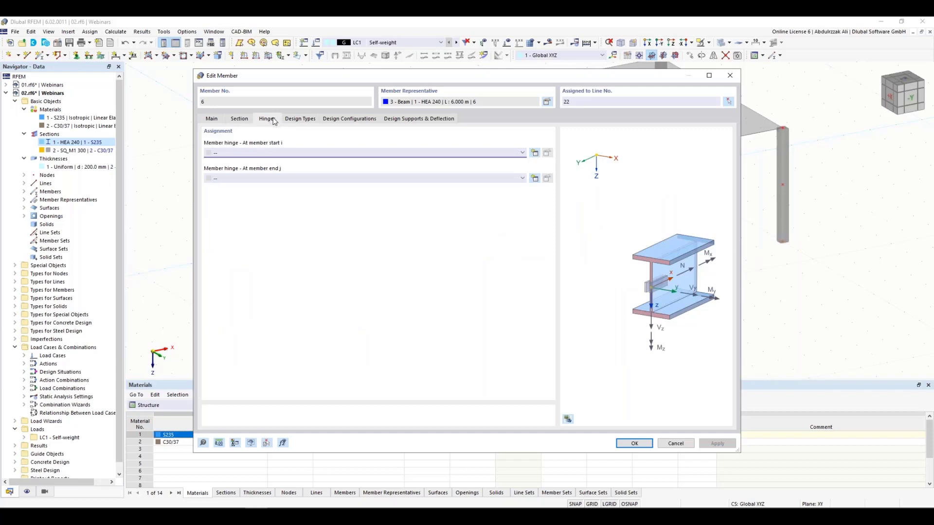
left_click(523, 180)
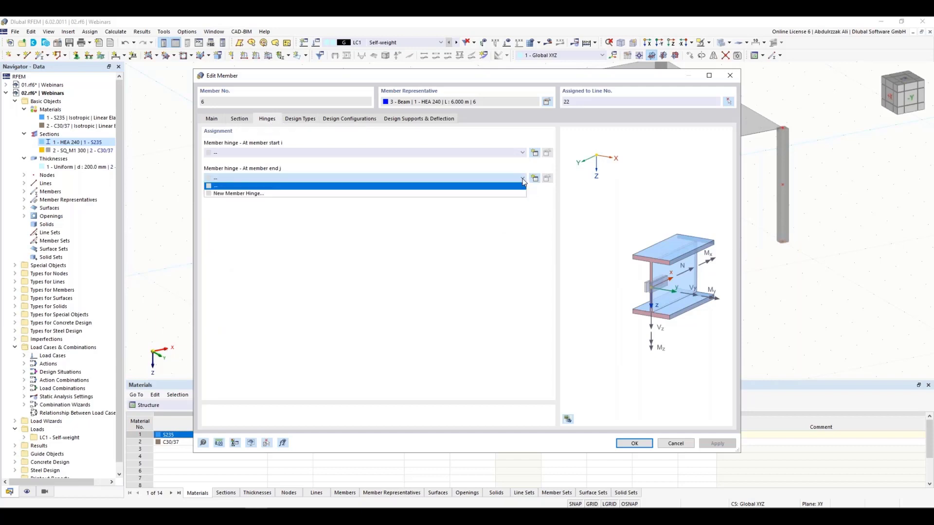
left_click(441, 194)
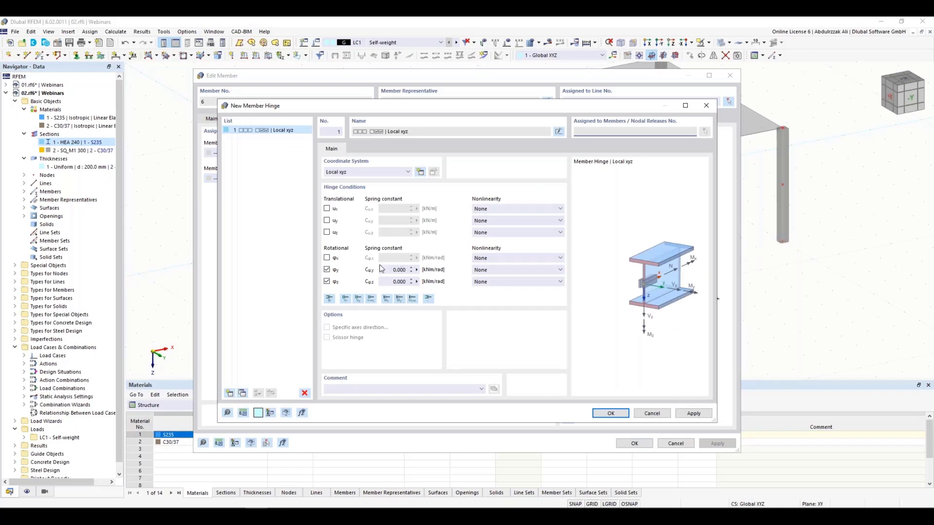
left_click(614, 414)
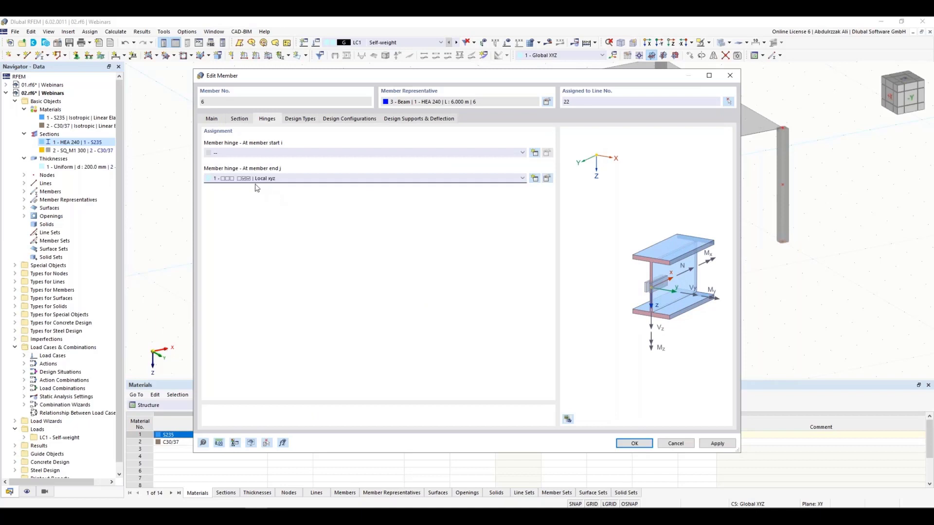
left_click(634, 444)
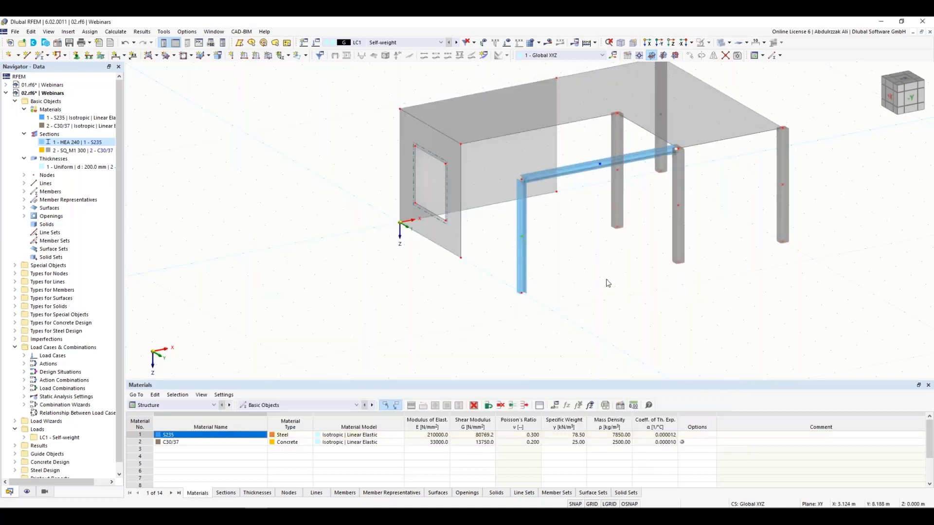
Step: Start a new member and give it the standardized circular hollow section CHS 159x5, EN 10210-2 by Condesa
left_click(48, 56)
left_click(72, 71)
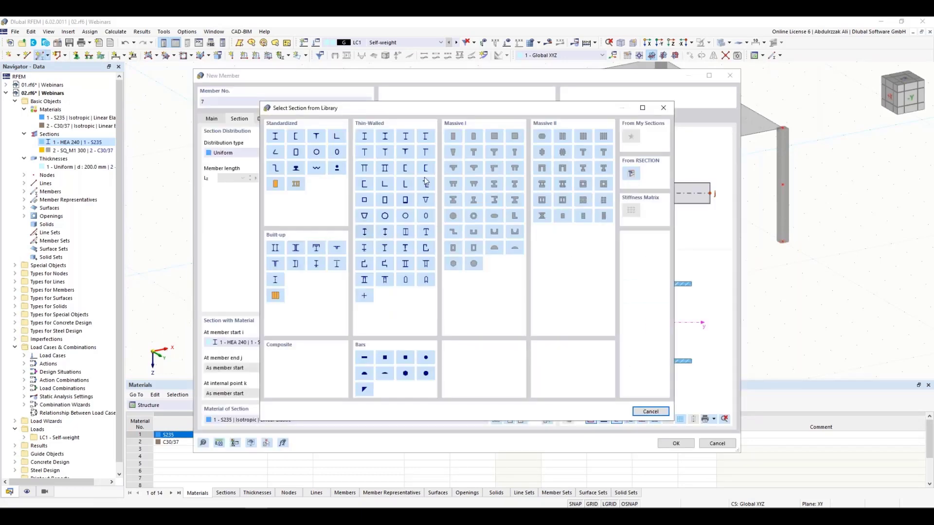
left_click(316, 152)
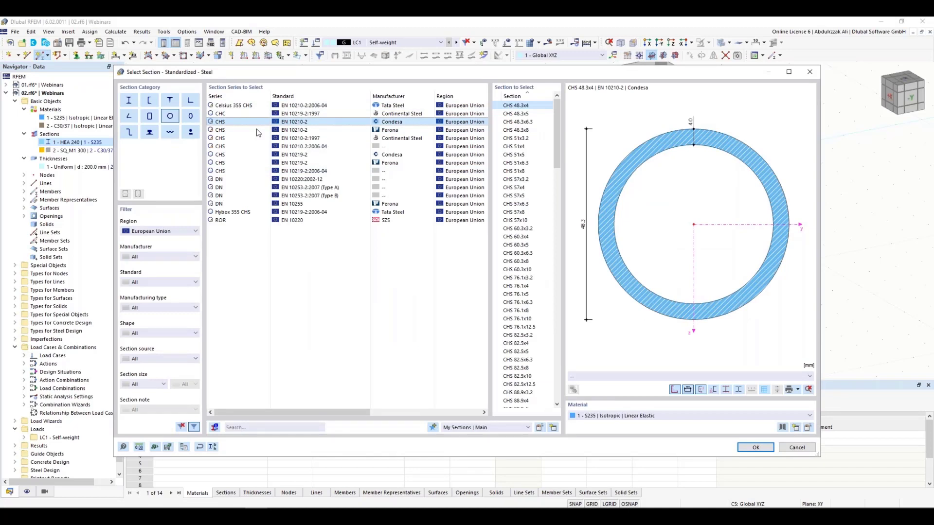
scroll(536, 202, "down", 15)
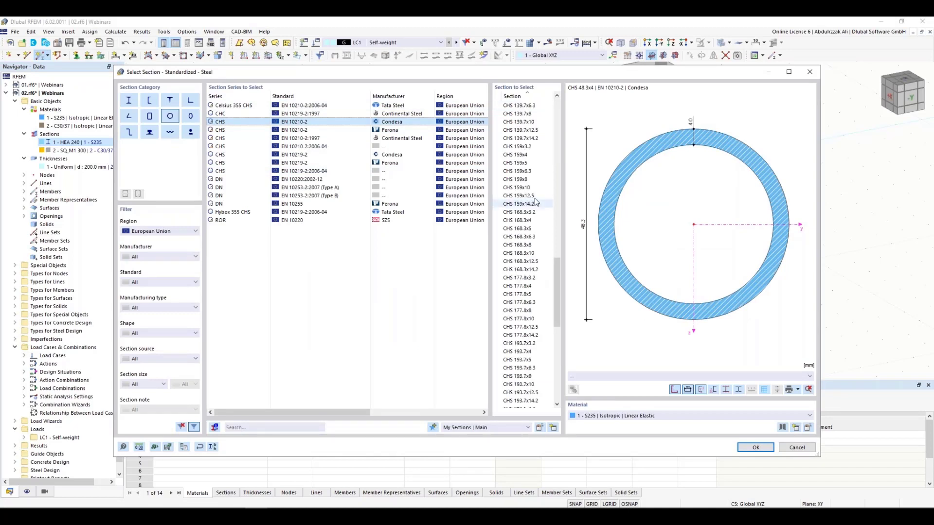
left_click(517, 163)
left_click(752, 448)
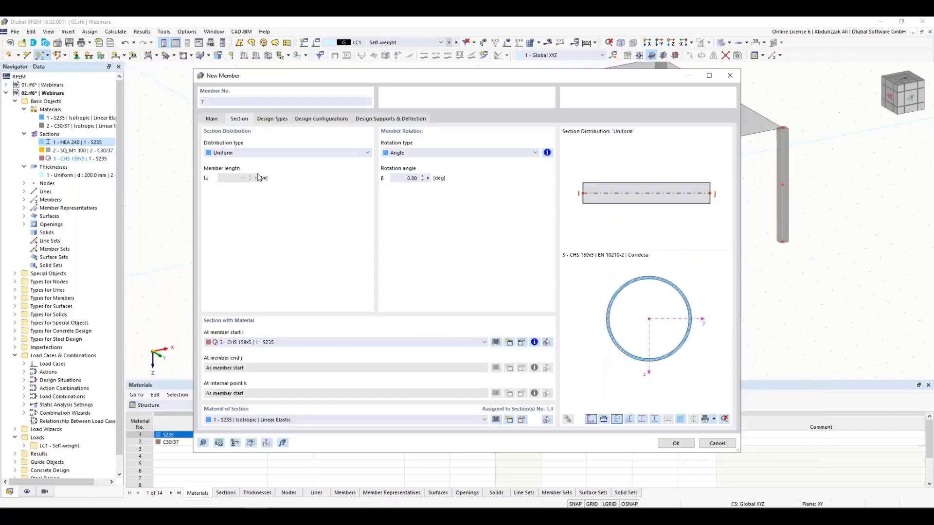
Step: Assign the existing Local xyz hinge to both ends of the CHS member and place it between the wall's upper corner and the steel column's head
left_click(212, 119)
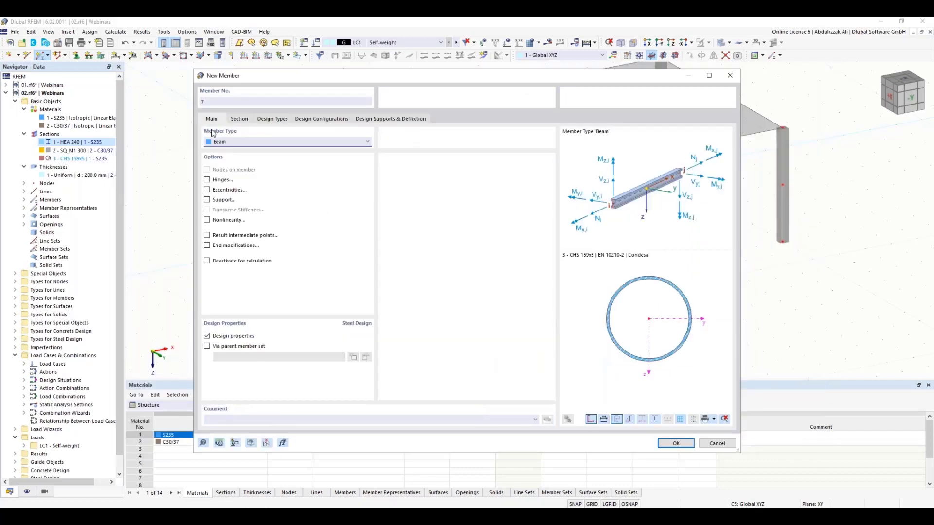
left_click(207, 180)
left_click(267, 120)
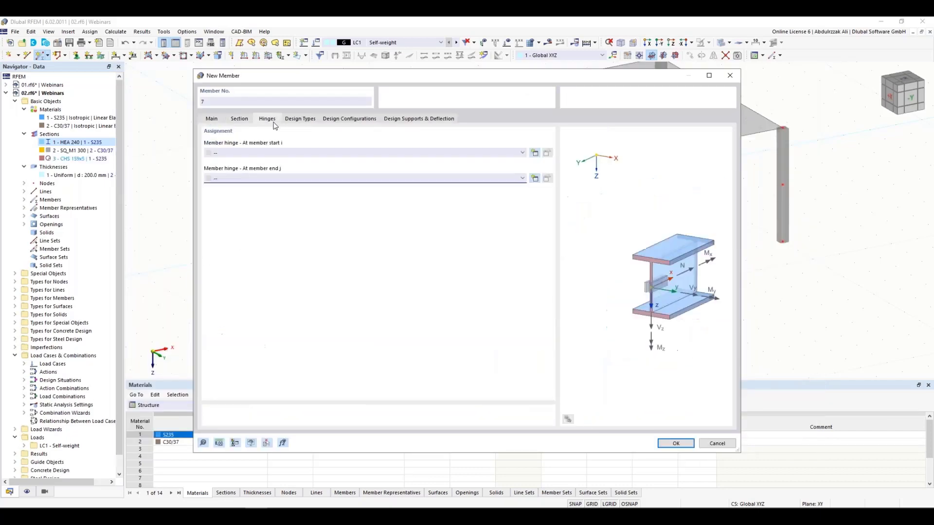
left_click(321, 154)
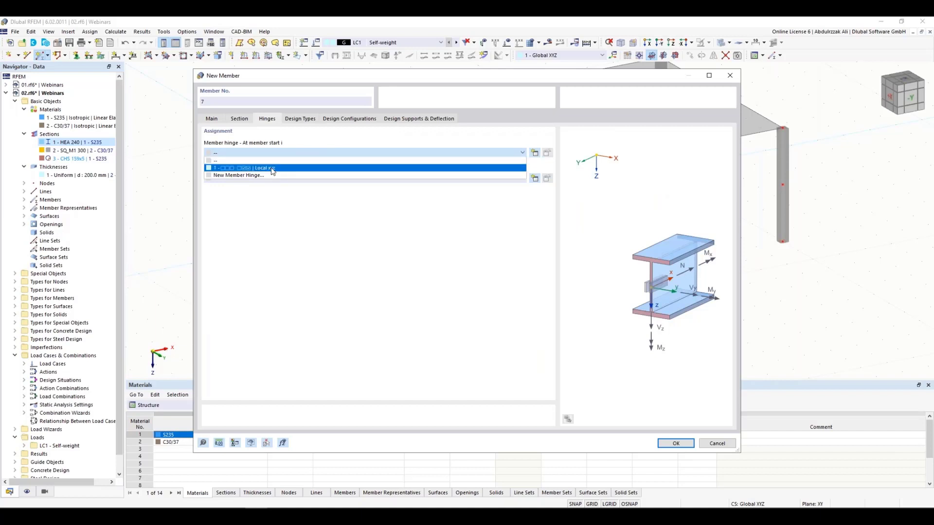
left_click(272, 168)
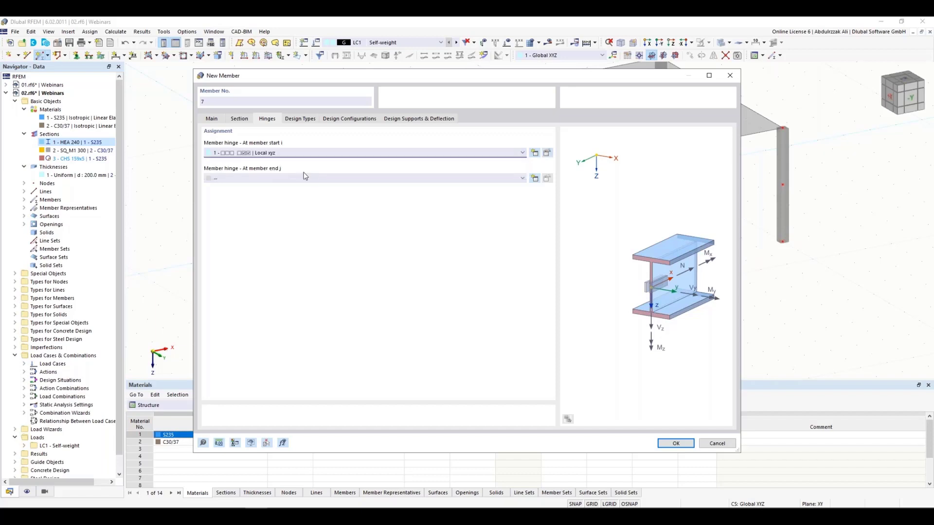
left_click(311, 178)
left_click(273, 194)
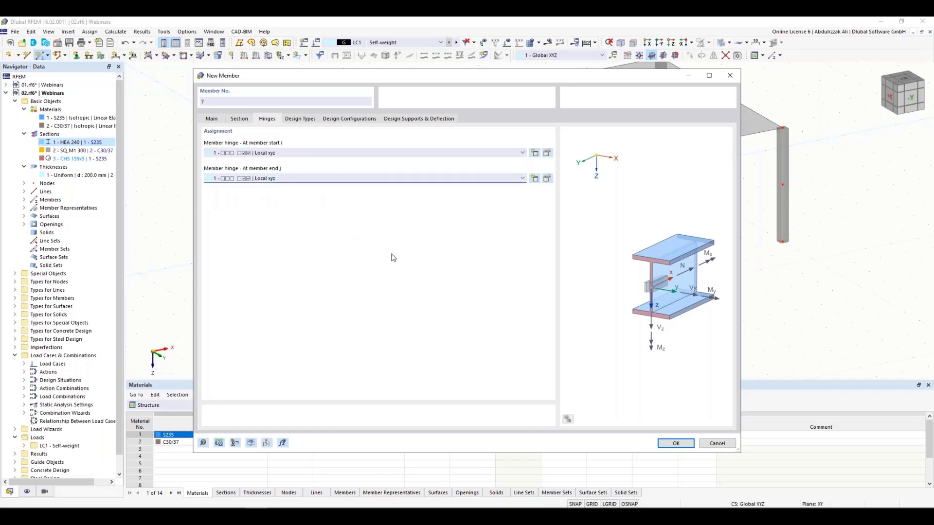
left_click(675, 444)
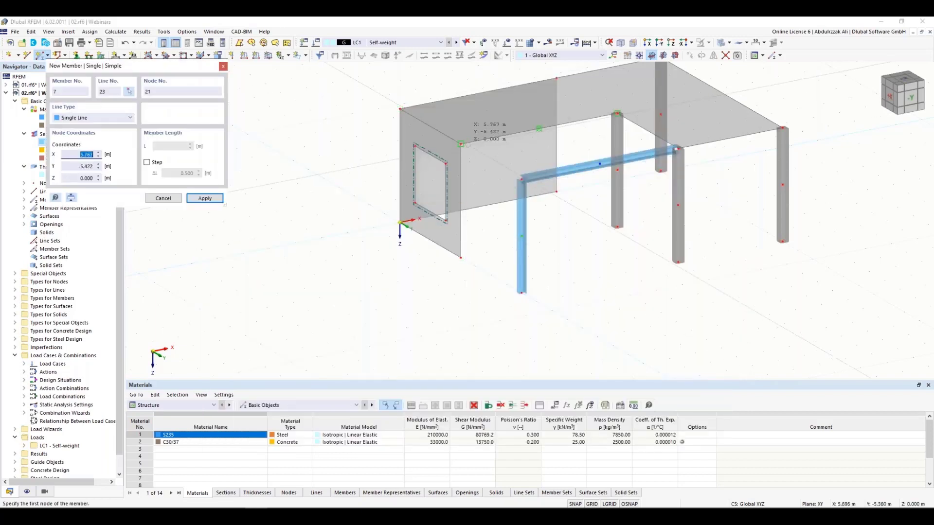
left_click(461, 145)
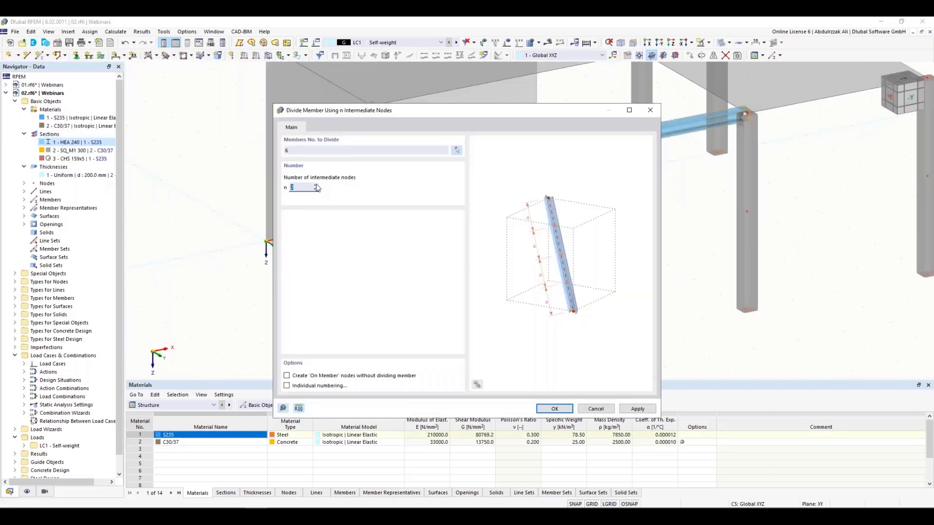
Step: Add 2 intermediate nodes on the HEA 240 beam as 'On Member' nodes without dividing the member
left_click(287, 376)
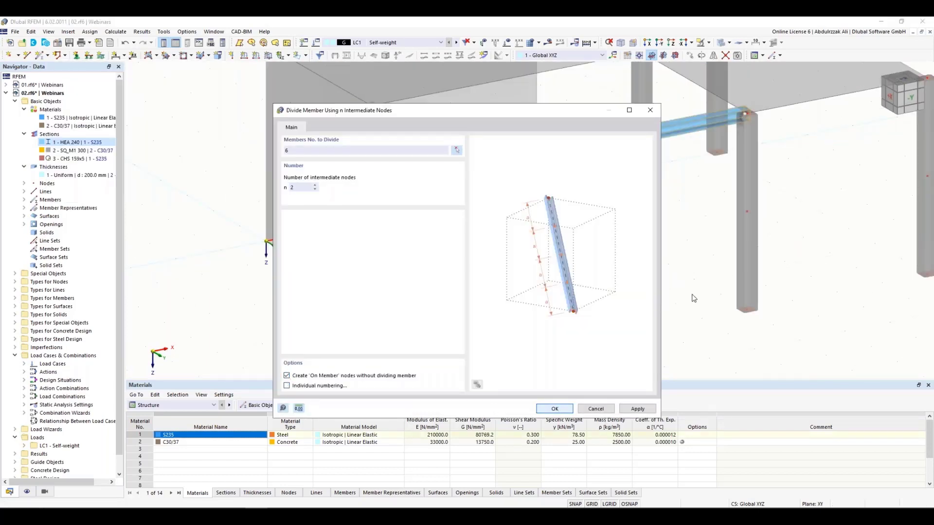
left_click(555, 410)
scroll(494, 174, "down", 2)
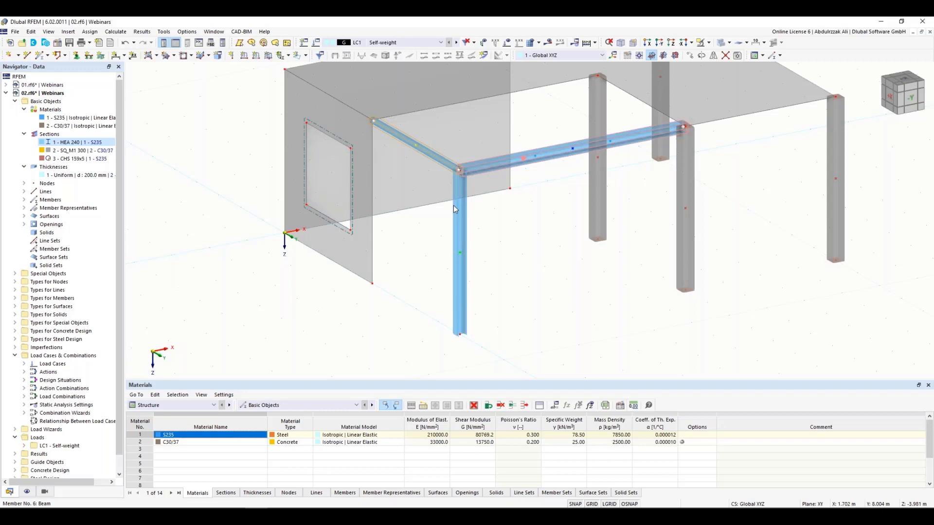
Step: Copy the CHS member to the two intermediate nodes of the steel beam
key("ctrl+m")
left_click(385, 228)
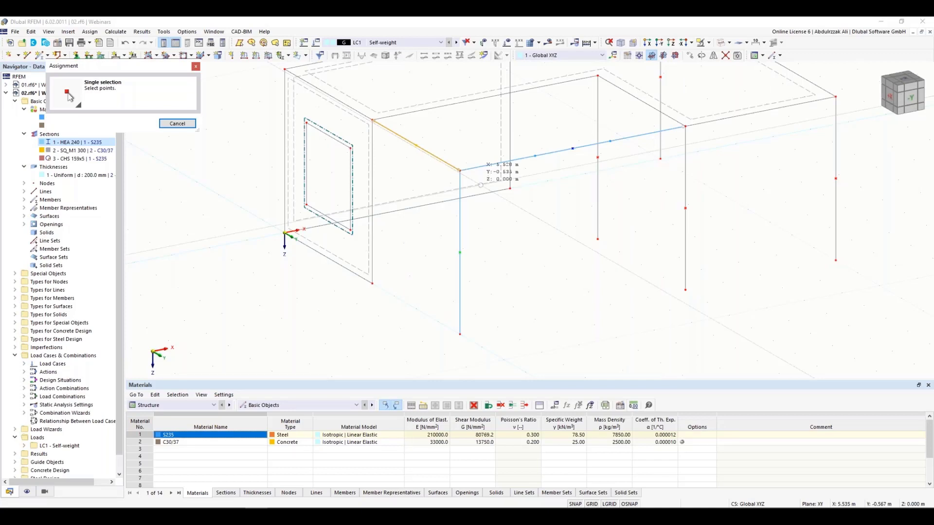
left_click(480, 185)
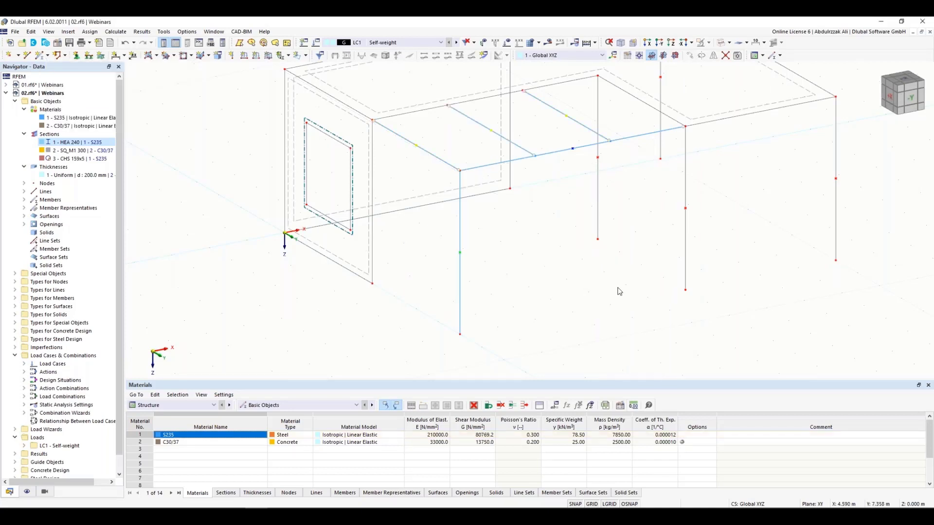
Step: Return to the solid display and assign the Hinged nodal support to the base nodes of the concrete columns and the steel column
left_click(725, 45)
mouse_move(580, 291)
middle_mouse_down()
mouse_move(527, 279)
mouse_move(548, 300)
mouse_move(590, 284)
mouse_move(577, 298)
middle_mouse_up()
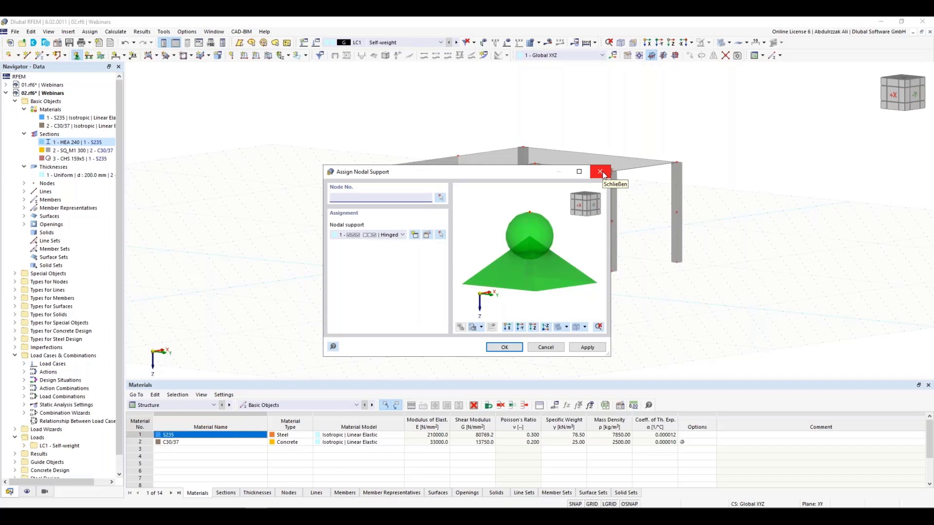
left_click(604, 174)
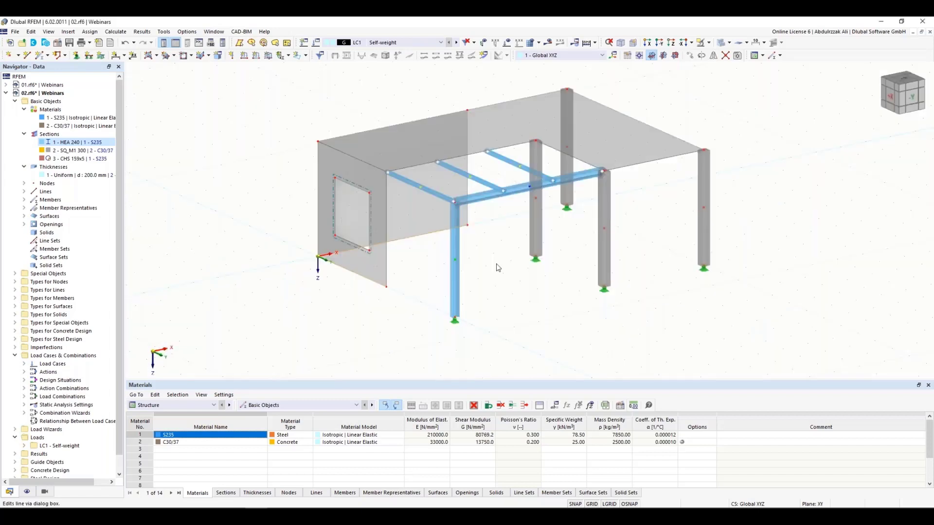
Step: Assign the Hinged line support to the bottom lines of both walls
double_click(390, 224)
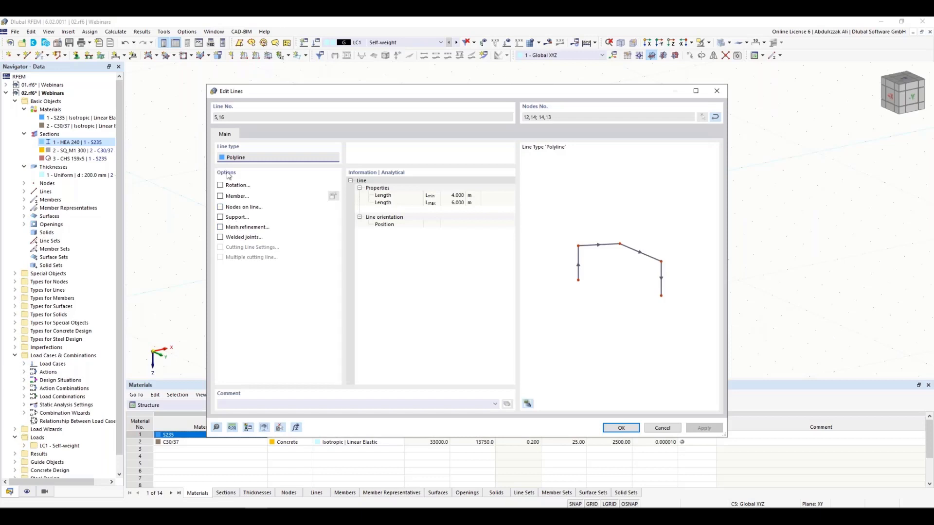
left_click(219, 218)
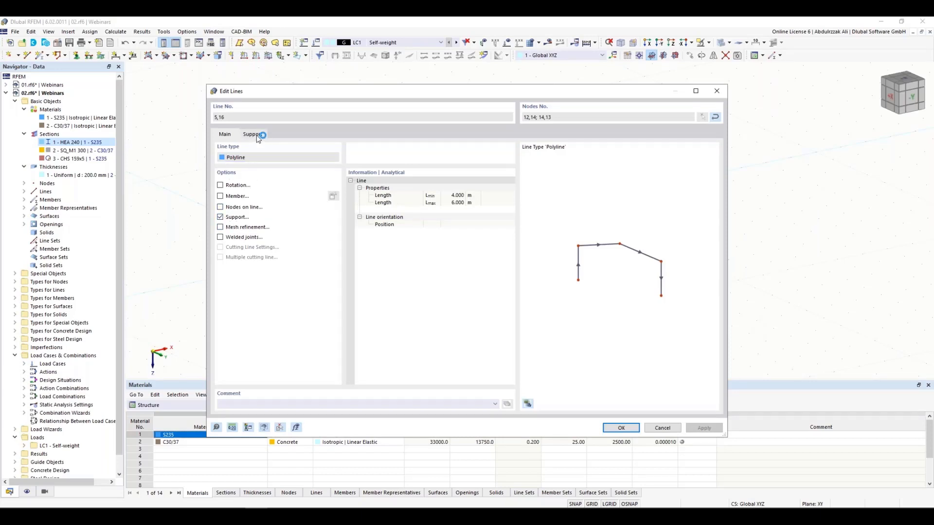
left_click(255, 135)
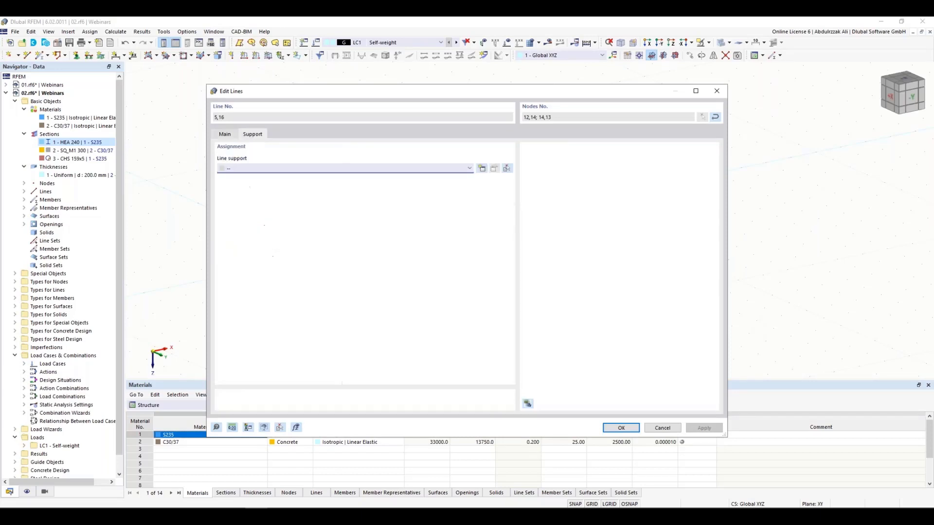
left_click(470, 169)
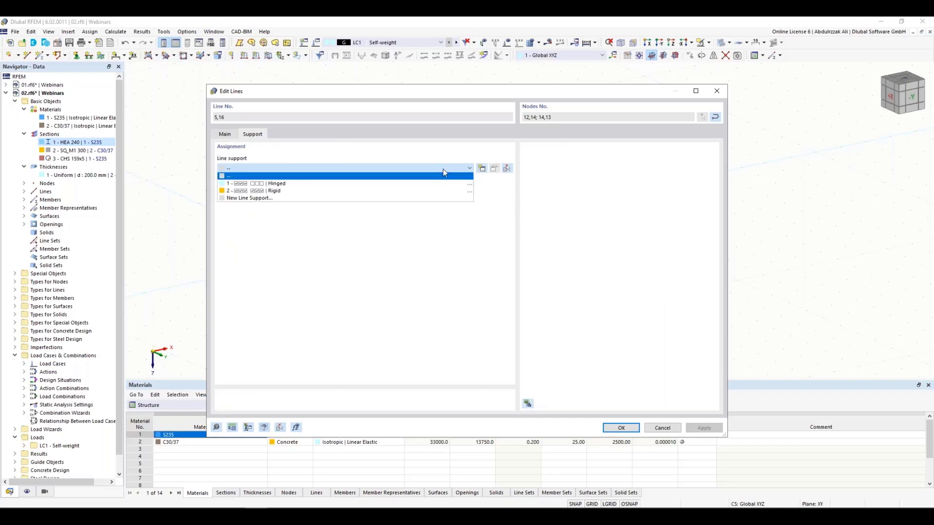
left_click(277, 185)
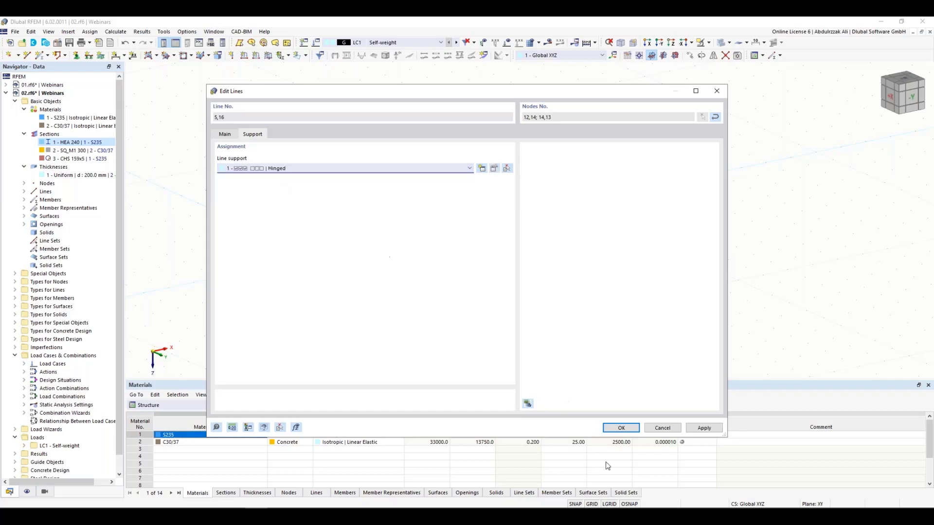
left_click(618, 428)
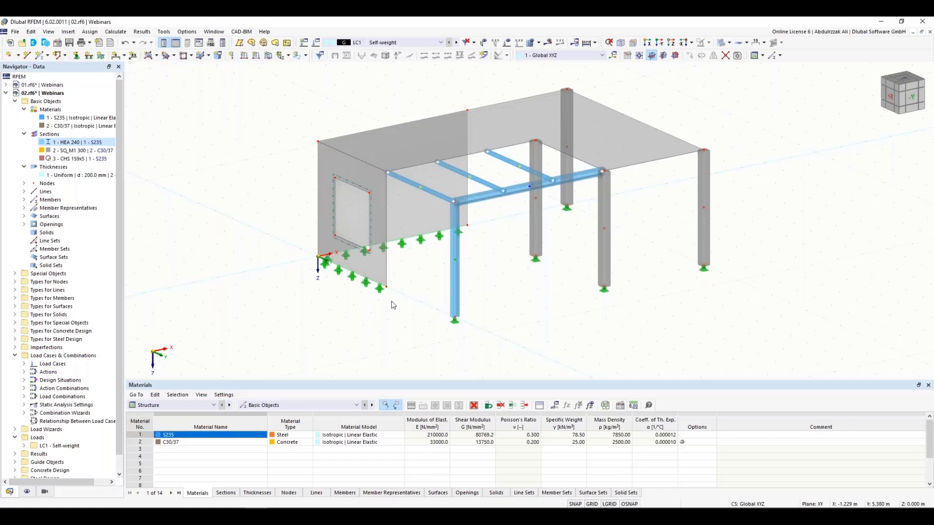
Step: Define a 250 by 450 mm massive rectangular section in C30/37 for a new member on the 4 m slab edge between two concrete columns
double_click(584, 166)
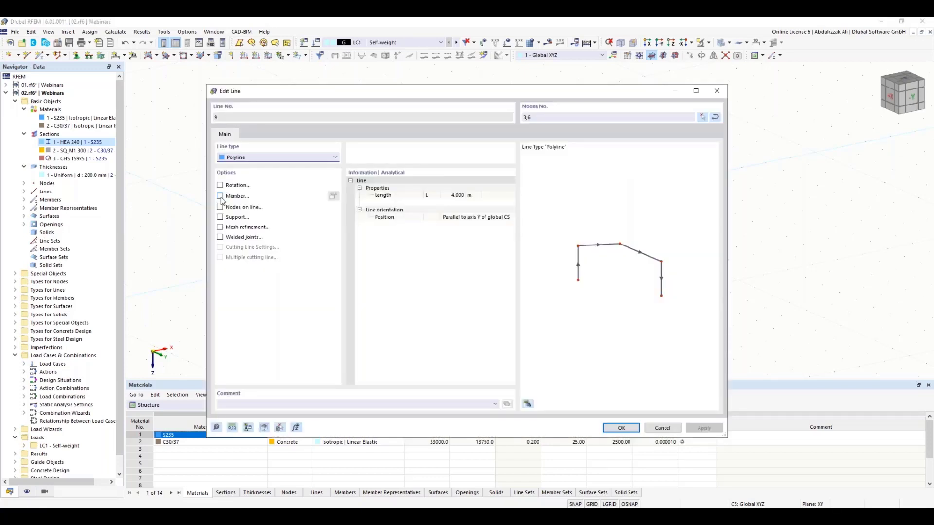
left_click(220, 197)
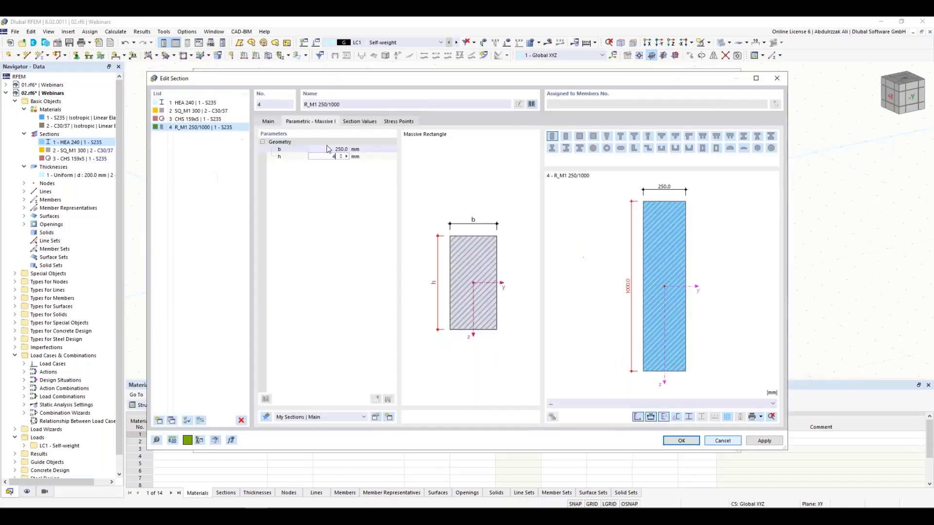
type("450")
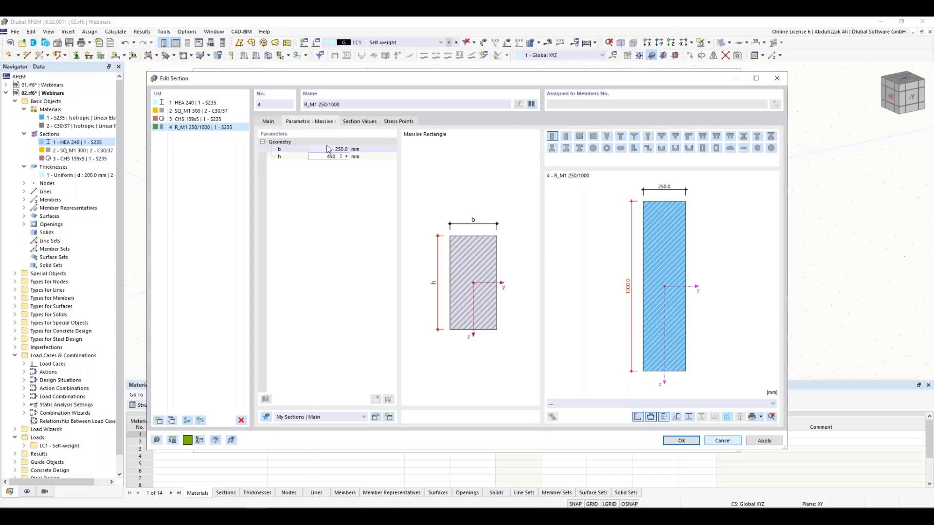
left_click(269, 122)
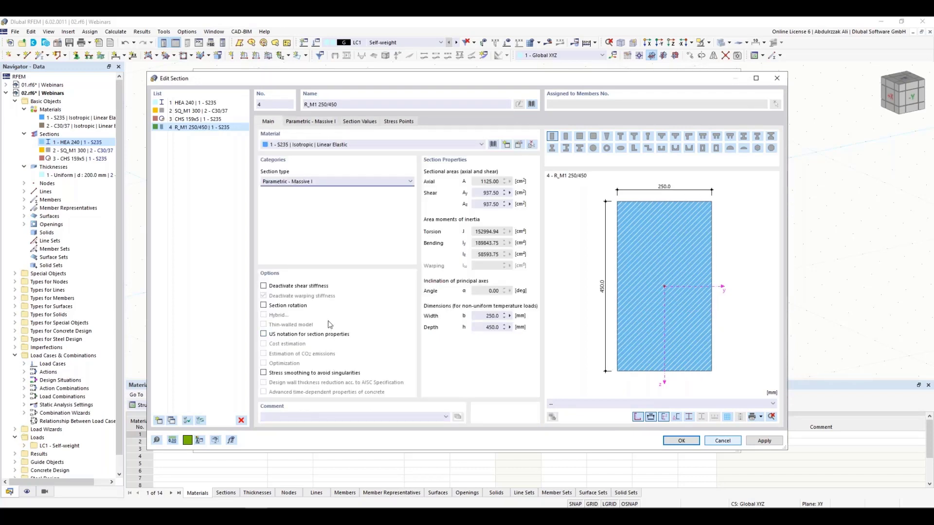
left_click(411, 147)
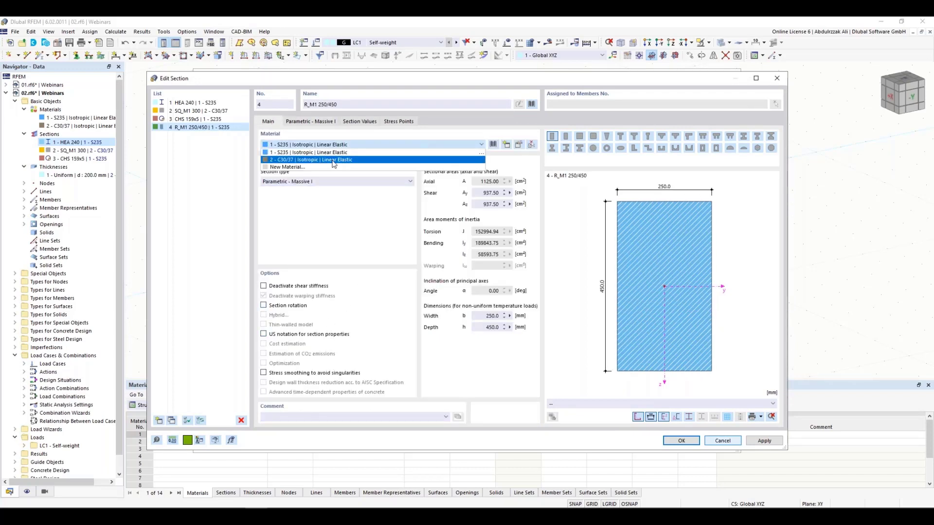
left_click(411, 152)
left_click(681, 441)
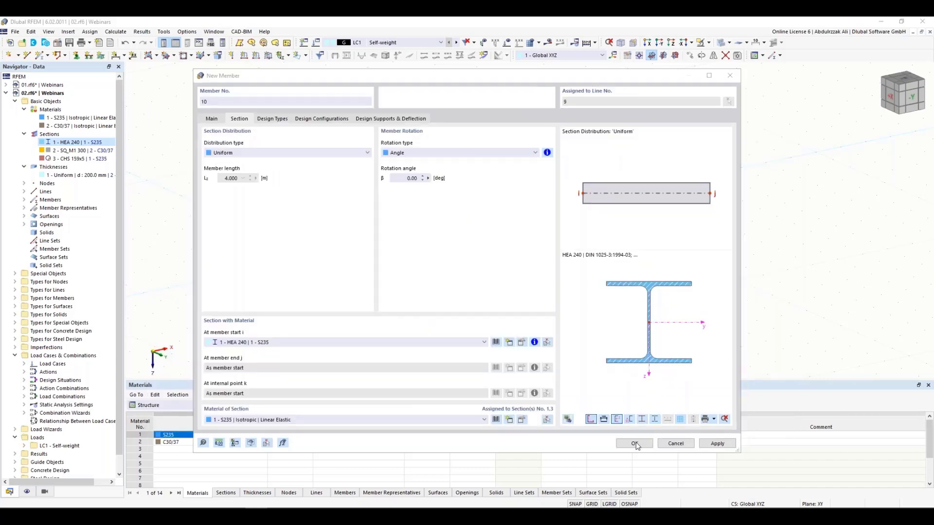
Step: Turn off the design properties of the new concrete beam and create it on the slab edge line
left_click(213, 119)
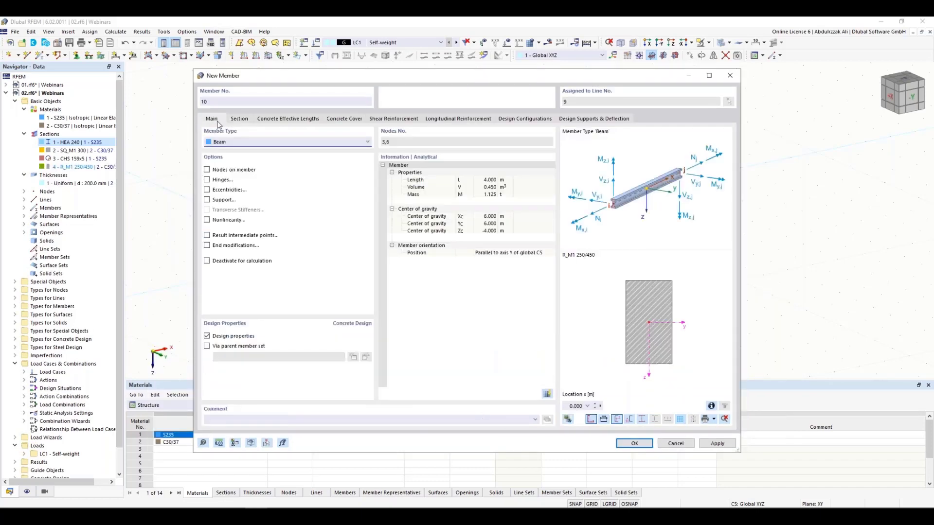
left_click(207, 335)
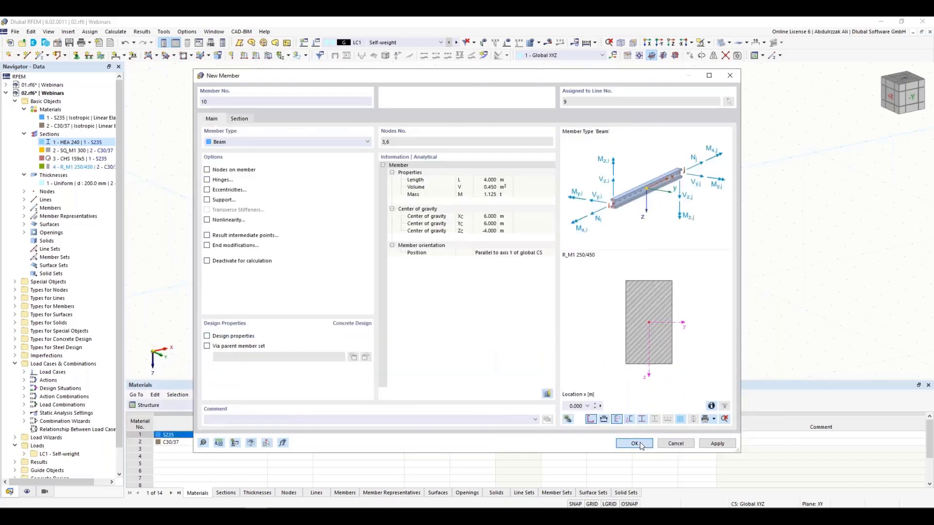
left_click(637, 443)
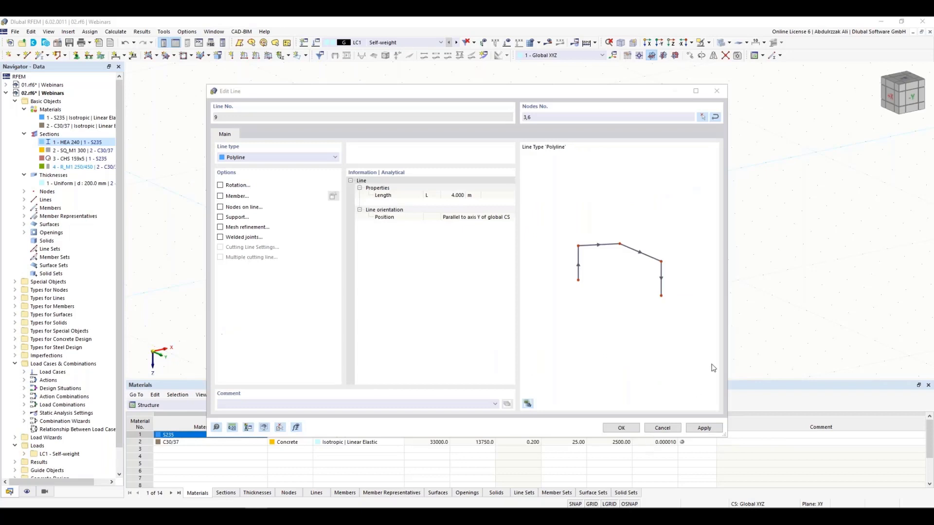
left_click(623, 430)
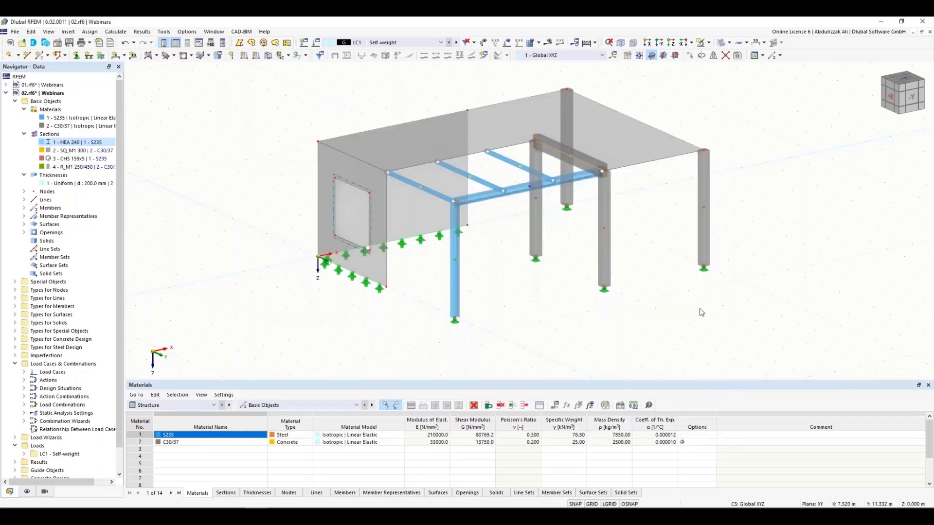
Step: Set up the new member on the 8 m slab edge as a rib with section R_M1 250/450 and EC2 flange width
middle_click_drag(657, 243, 623, 181, "ctrl")
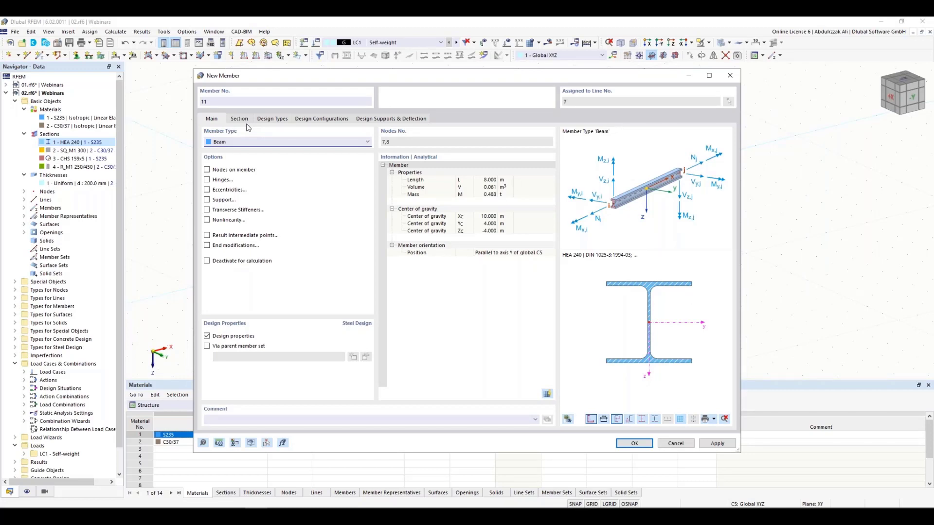
scroll(309, 144, "down", 1)
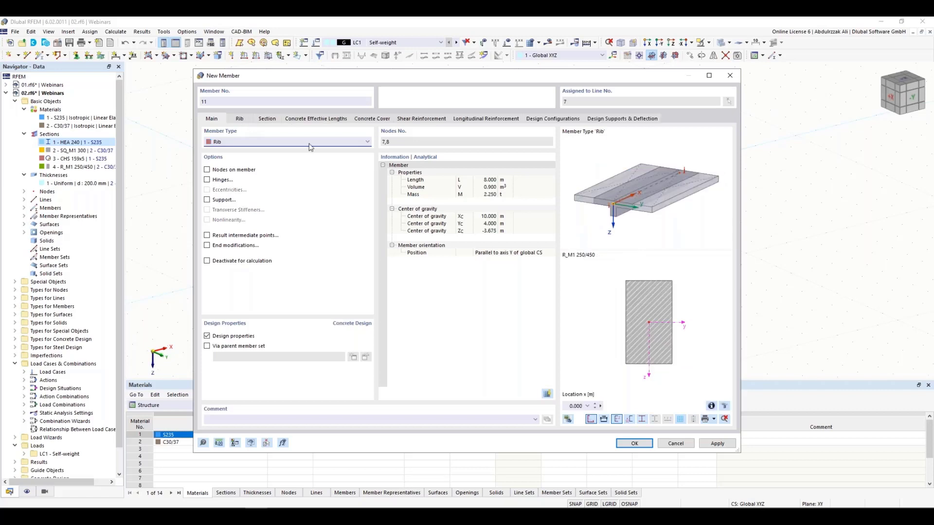
left_click(245, 122)
left_click(419, 273)
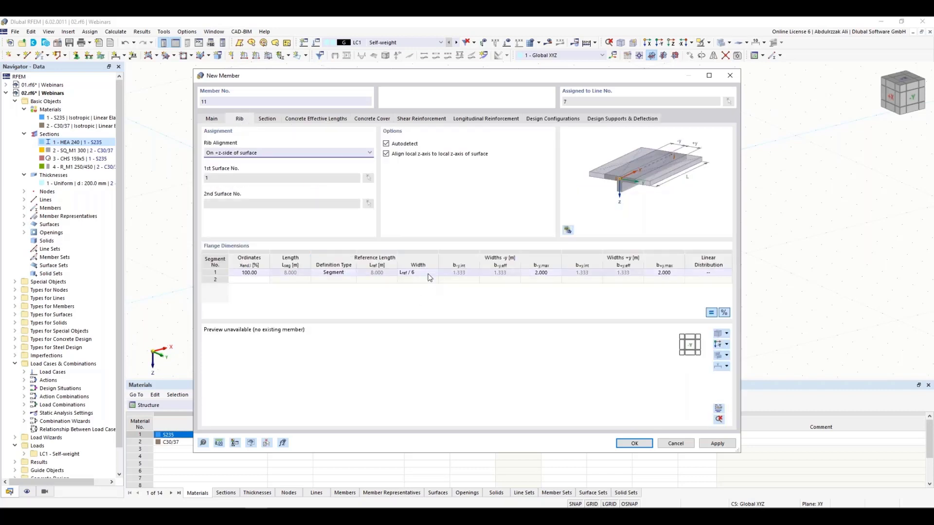
left_click(434, 273)
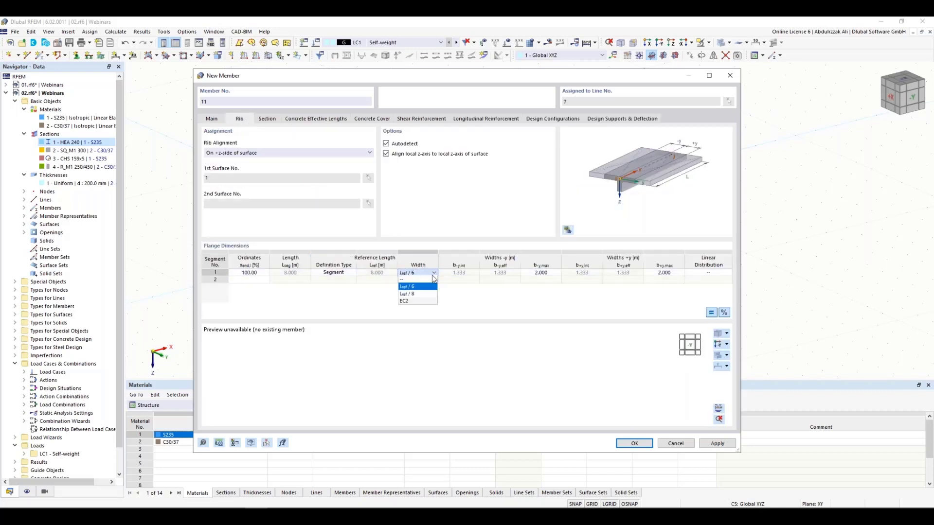
left_click(417, 302)
left_click(275, 121)
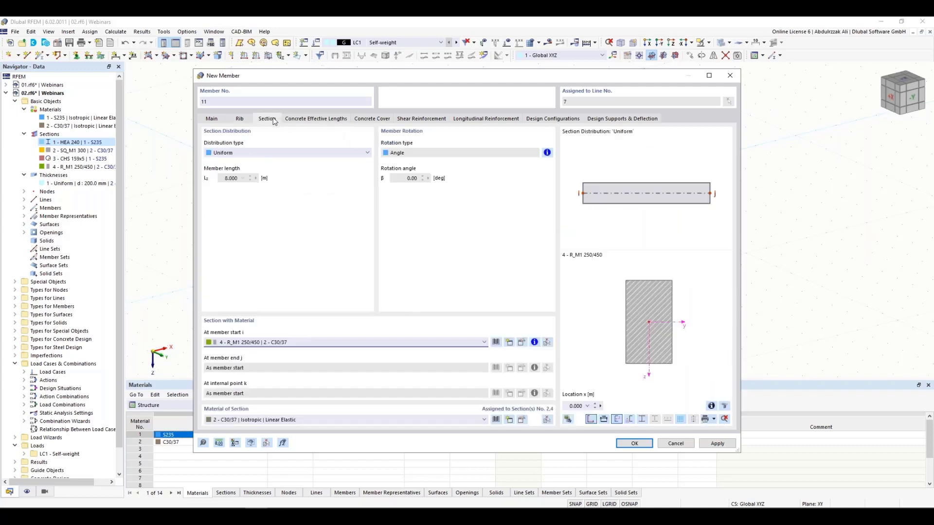
Step: Turn off the design properties of the new rib and create it on the slab edge line
left_click(634, 443)
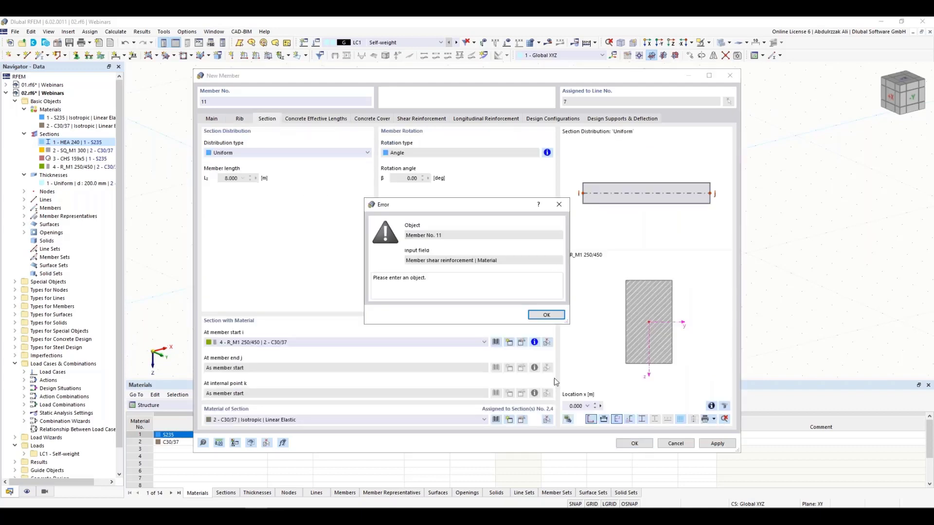
left_click(545, 315)
left_click(212, 119)
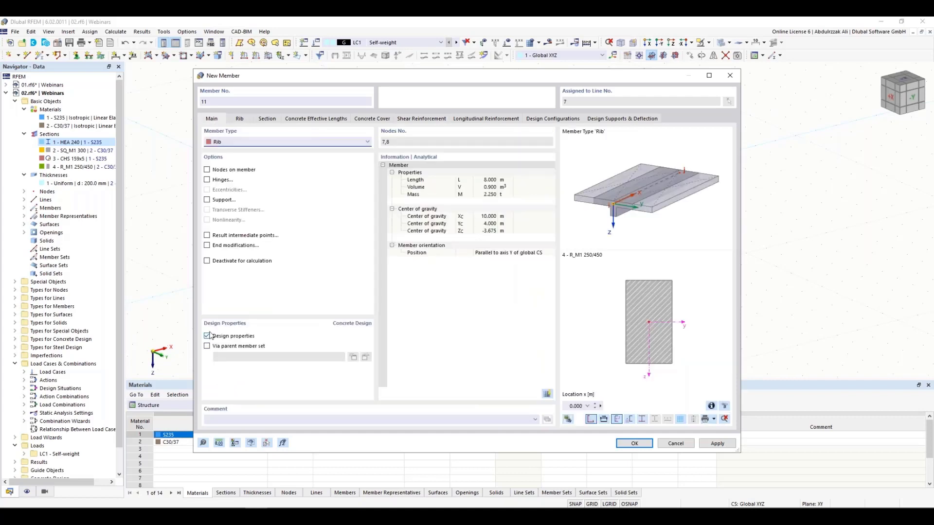
left_click(207, 335)
left_click(634, 443)
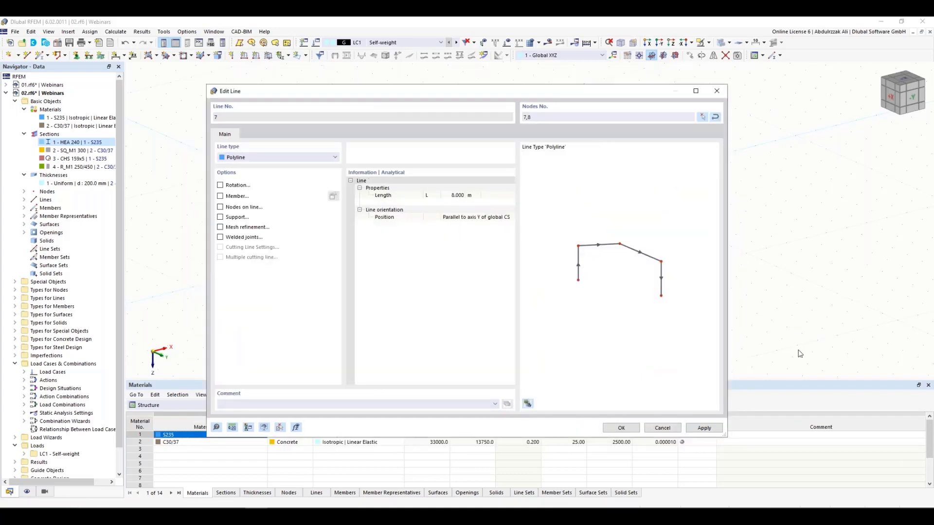
left_click(622, 428)
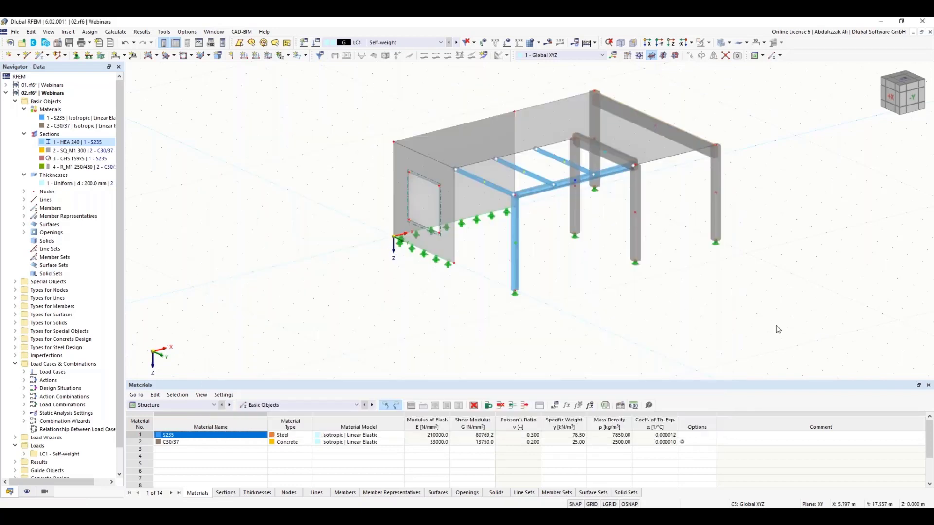
Step: Change the member colouring to section, switch to photorealistic rendering, and examine the rib, slab and columns in camera fly mode
middle_click_drag(699, 300, 635, 180, "ctrl")
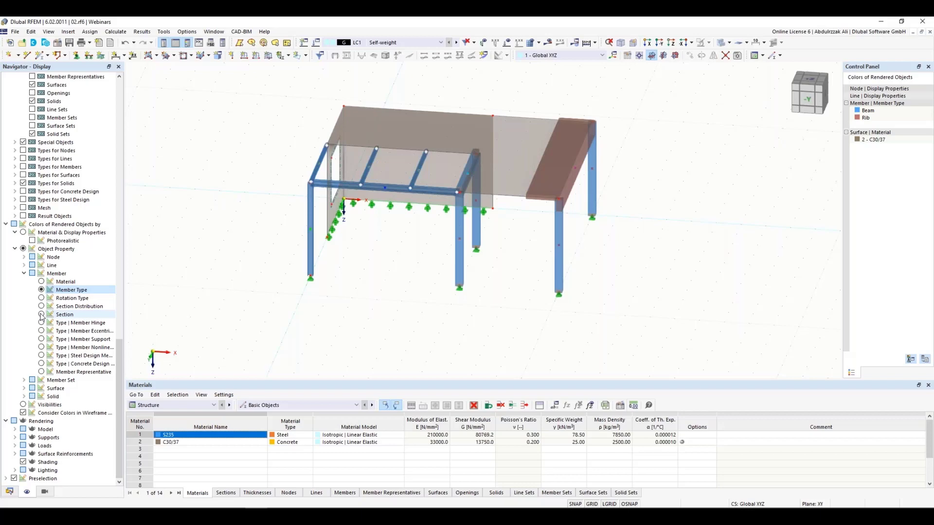
left_click(41, 315)
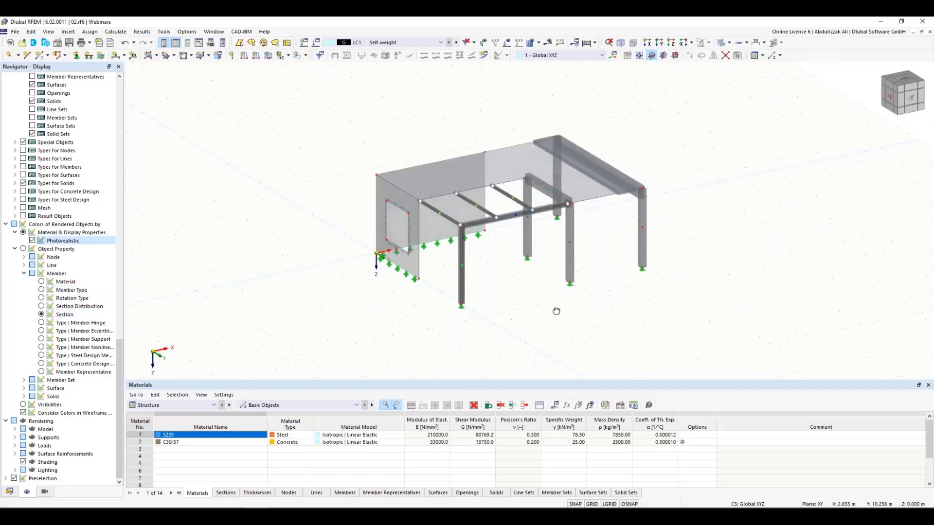
key("ctrl+f")
key("Down")
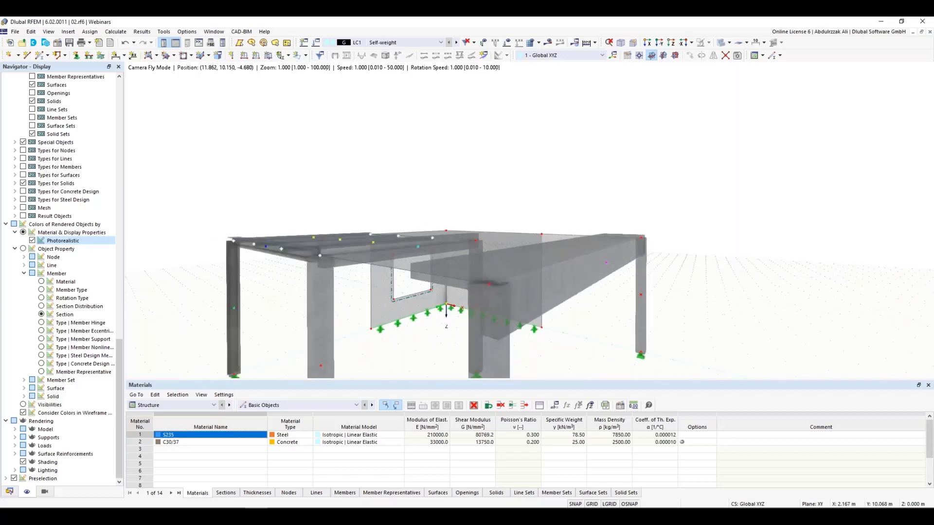
key("Left")
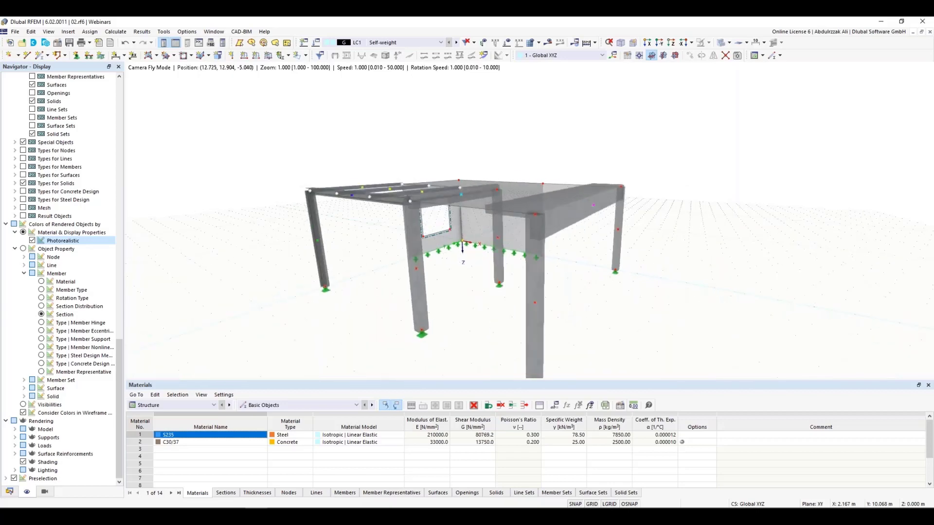
key("Right")
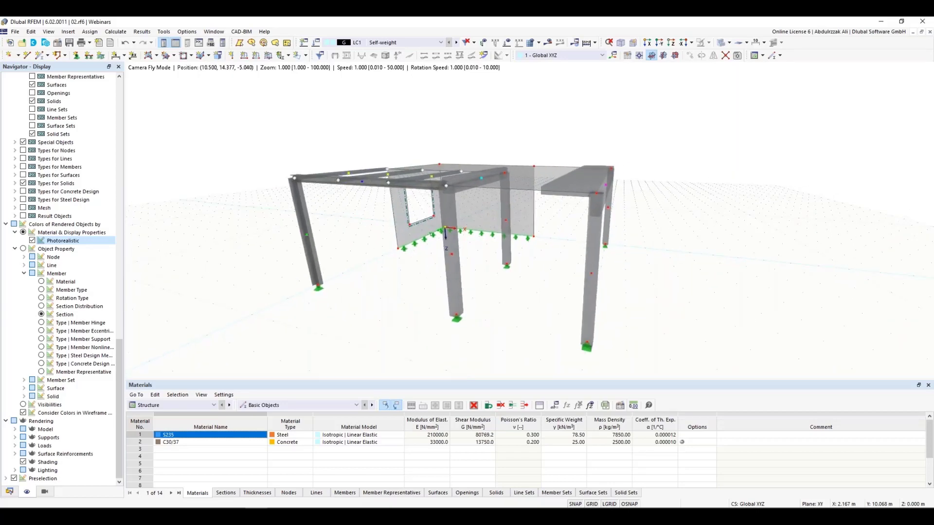
key("Up")
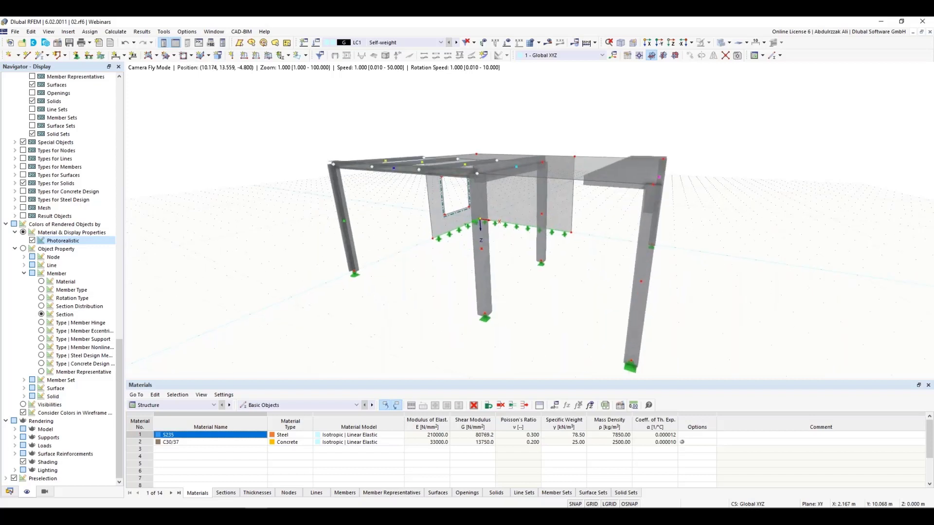
key("Up")
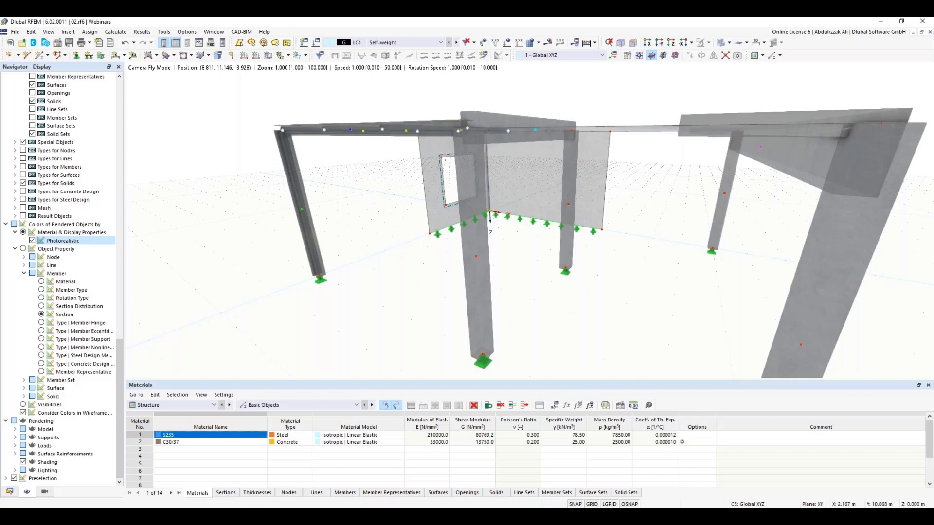
Step: Add load case LC2 named LL1 with the action category Imposed loads - category A: domestic, residential areas
left_click(268, 55)
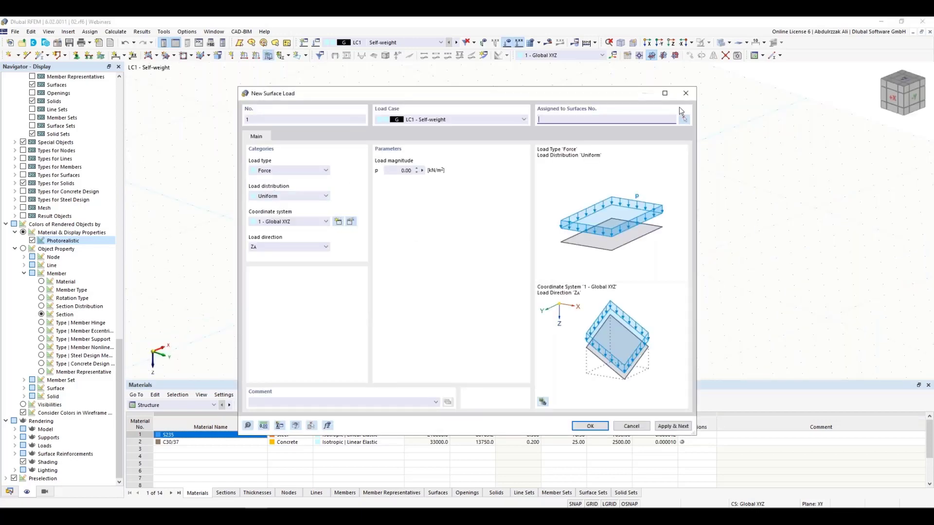
left_click(686, 93)
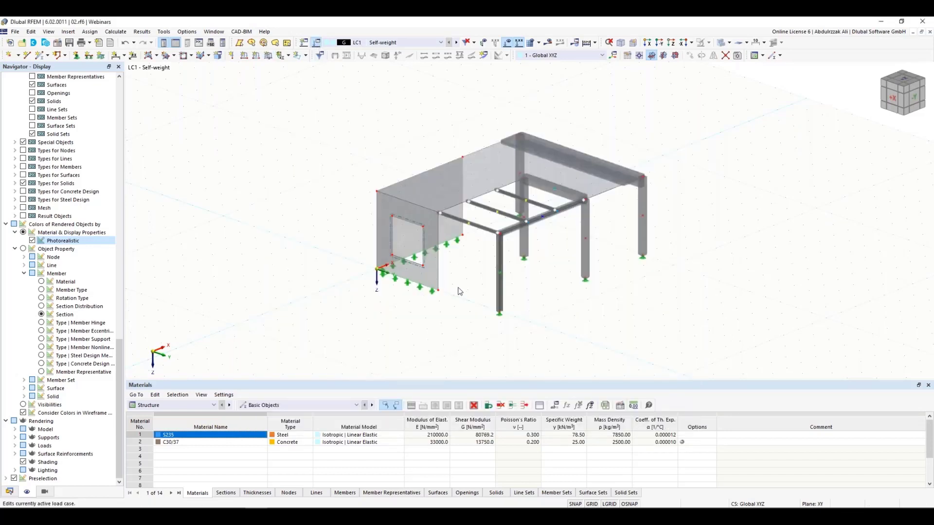
double_click(367, 265)
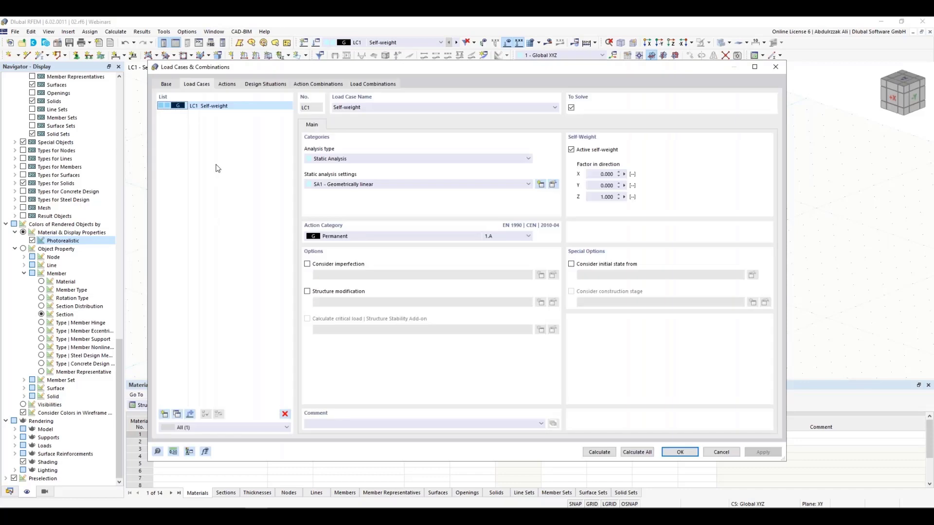
left_click(164, 414)
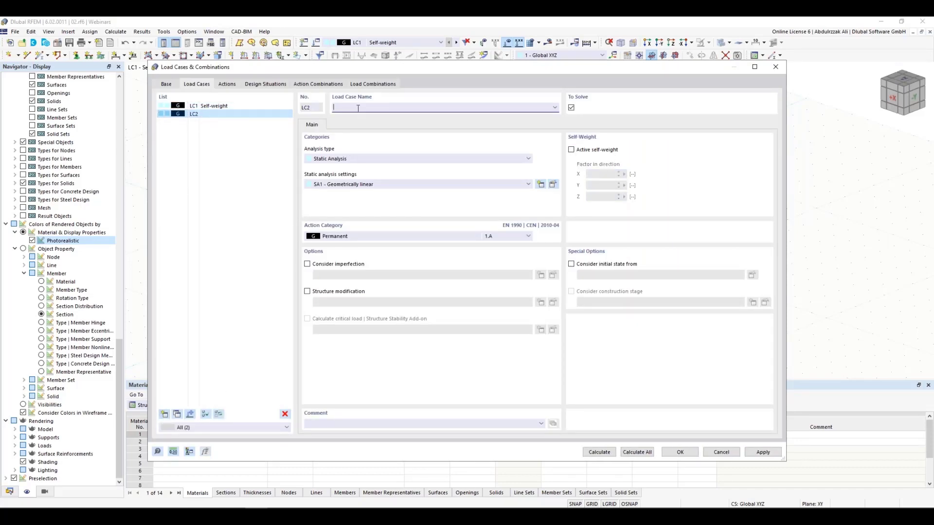
type("Li")
type("1")
left_click(384, 240)
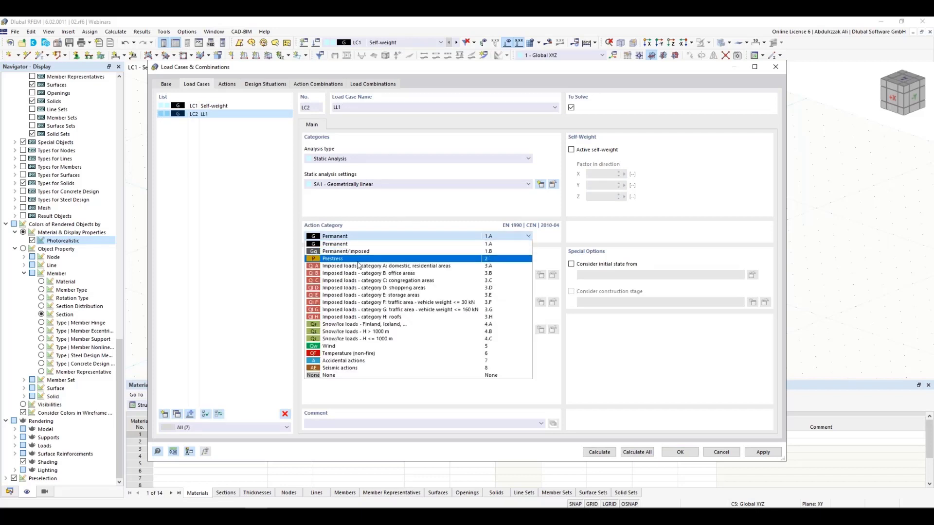
left_click(351, 257)
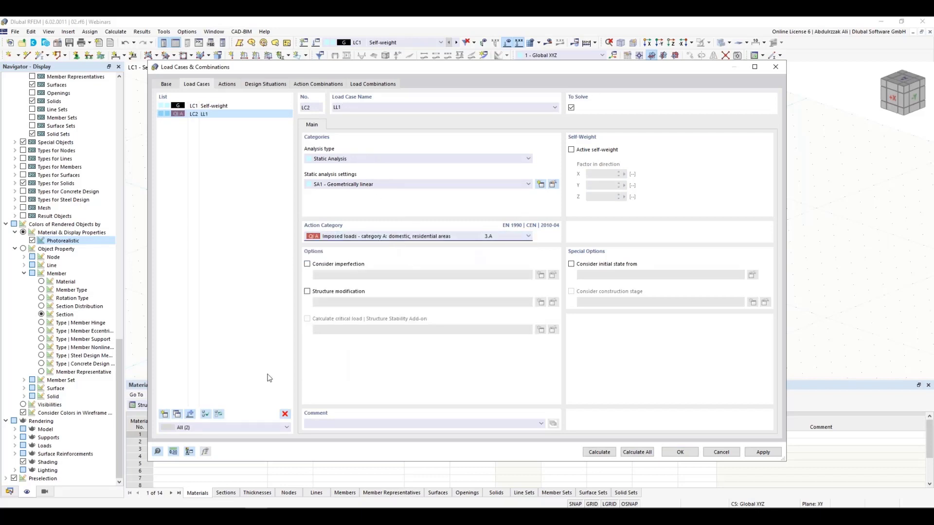
Step: Copy load case LL1 as LL2 and add another load case named Wind in X
left_click(177, 414)
left_click(354, 109)
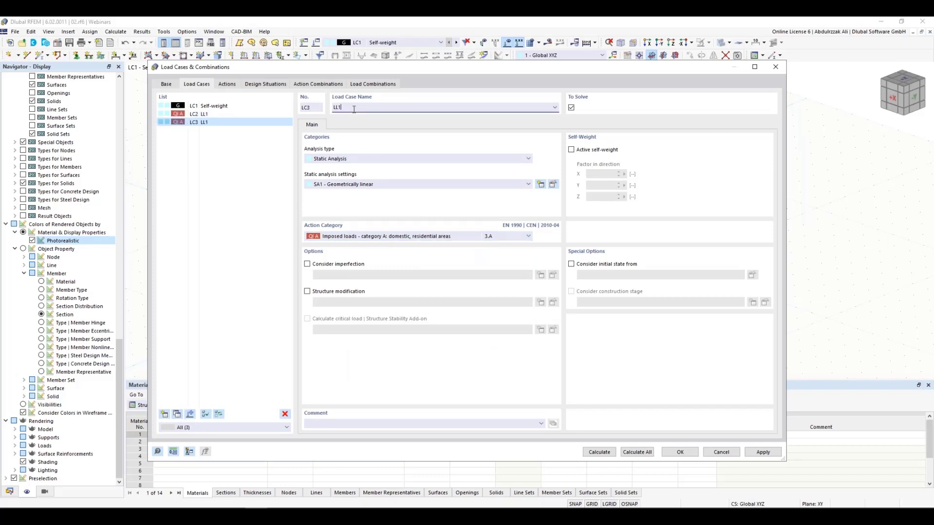
type("2")
left_click(166, 418)
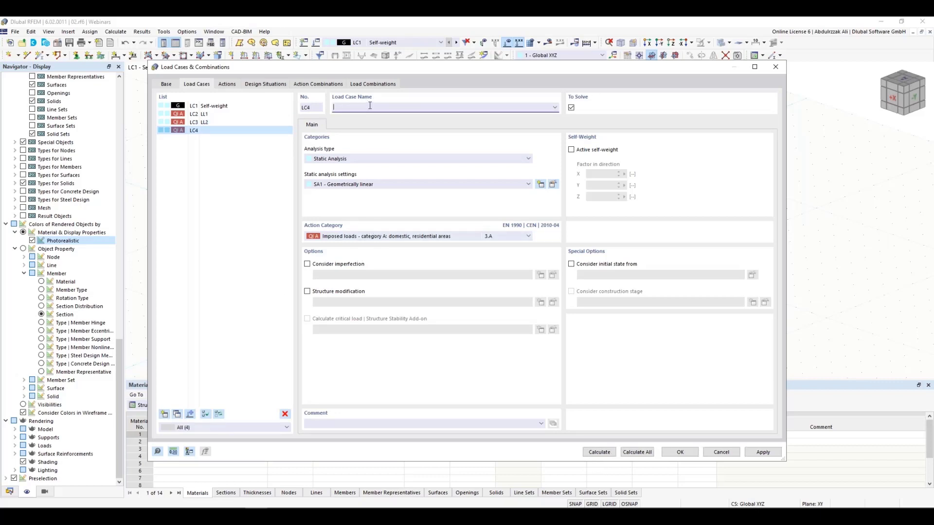
type("Wind in X")
left_click(201, 106)
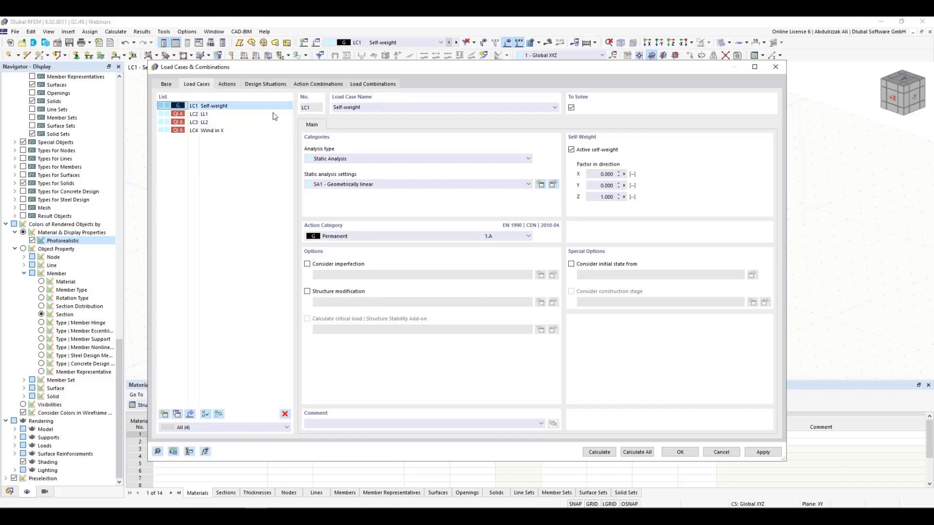
left_click(680, 452)
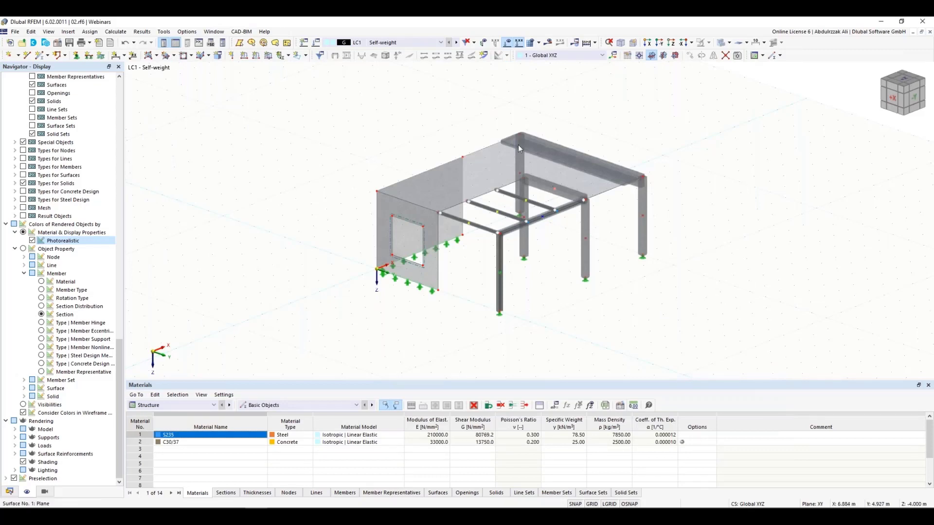
Step: Apply a uniform surface load of 1.50 kN/m² in the ZA direction to the slab in the Self-weight load case
left_click(268, 57)
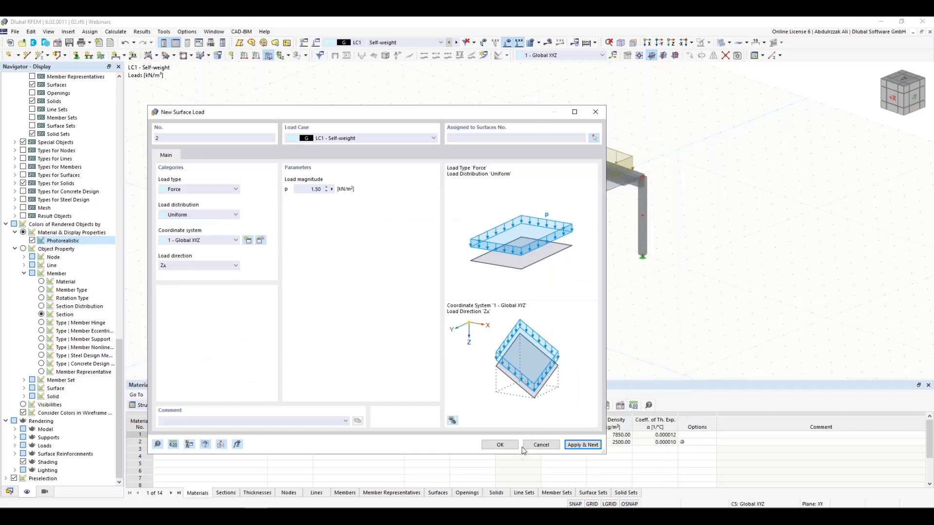
left_click(503, 445)
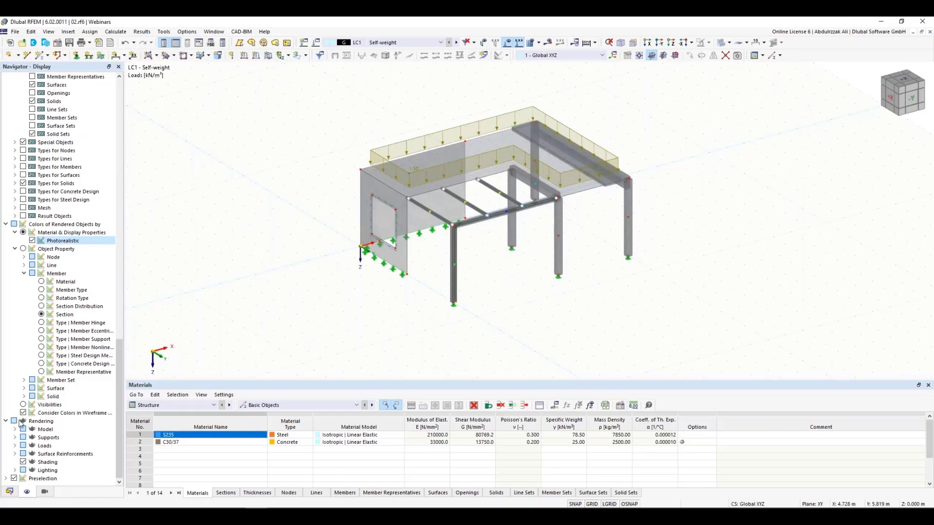
Step: Start a new load wizard for member loads from an area load in LC1 Self-weight with a uniform magnitude of 1.5 kN/m²
left_click(10, 491)
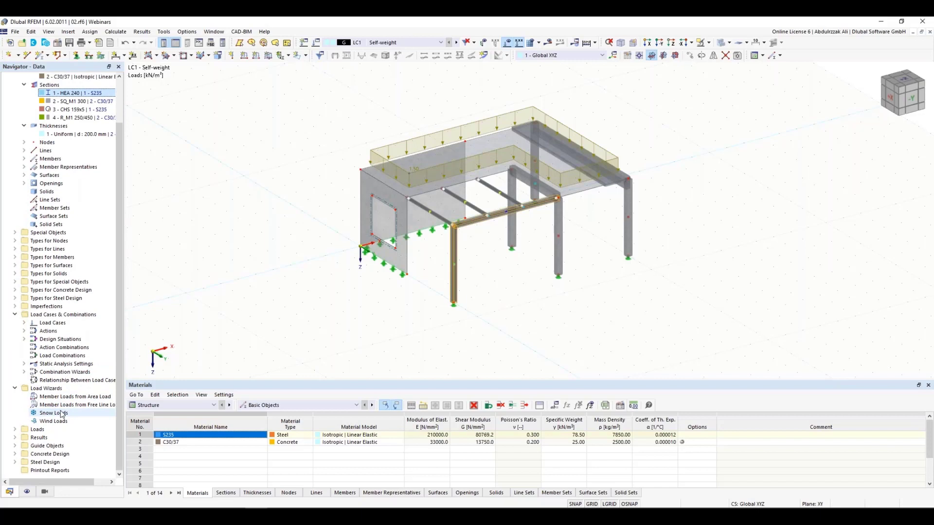
right_click(68, 397)
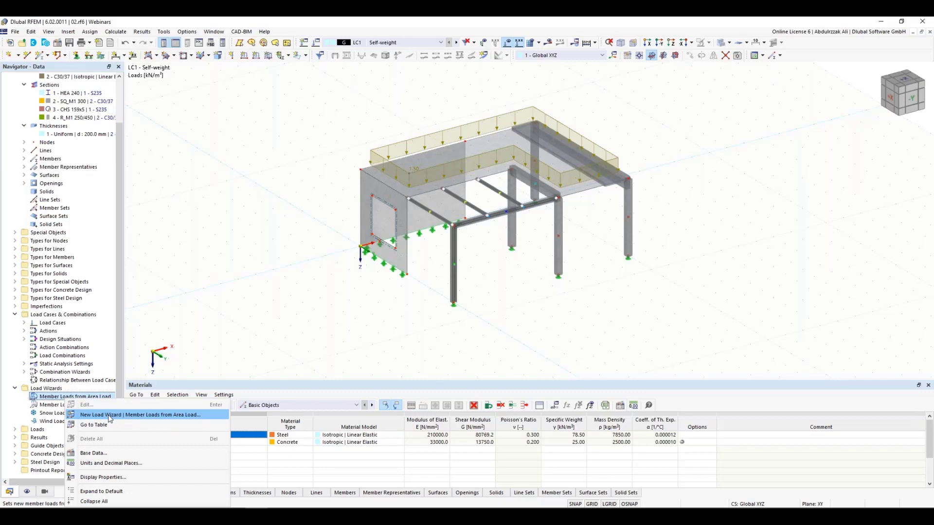
left_click(110, 416)
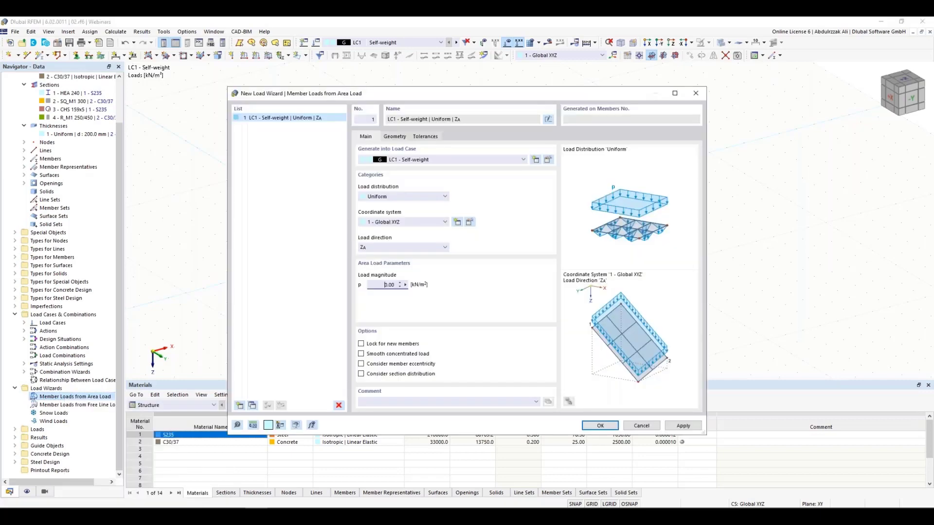
double_click(385, 284)
type("1,5")
Step: Assign the three cells between the steel beams as the area load plane, considering lines for cell detection, and create the load wizard
left_click(396, 137)
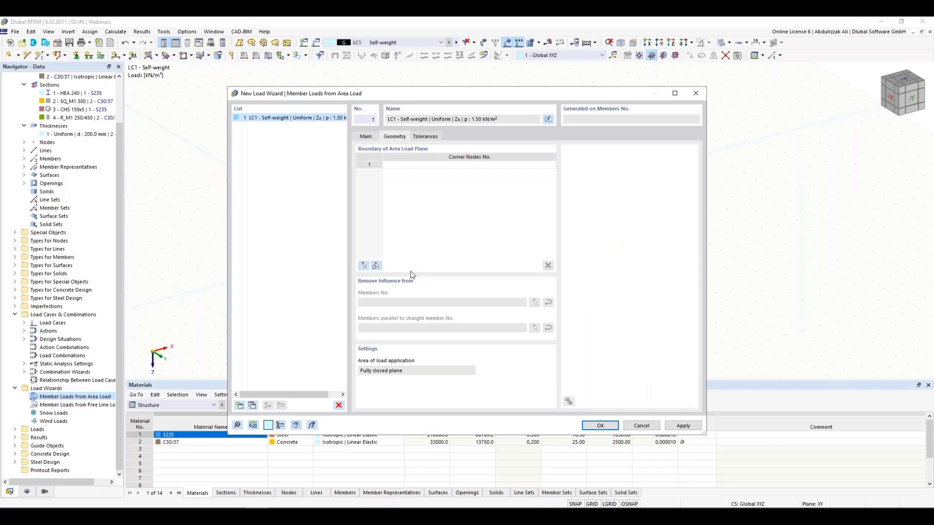
left_click(376, 266)
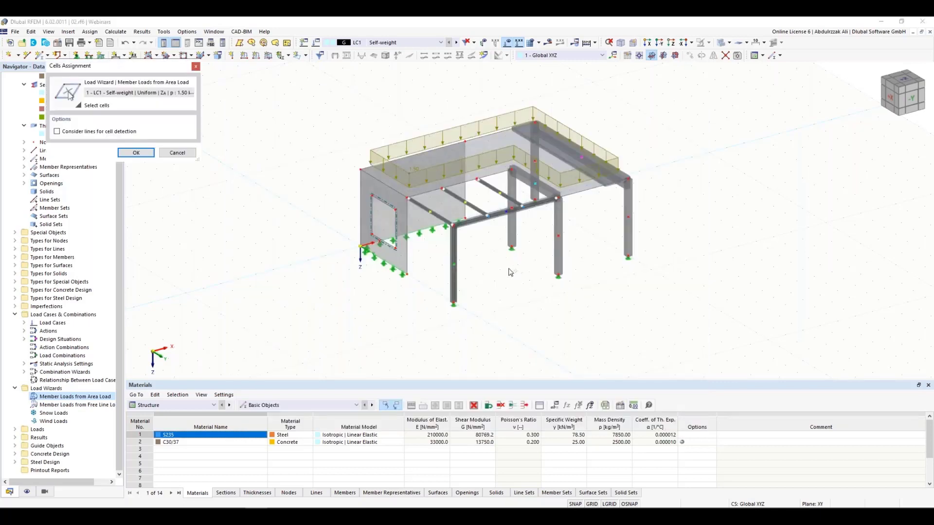
left_click(57, 131)
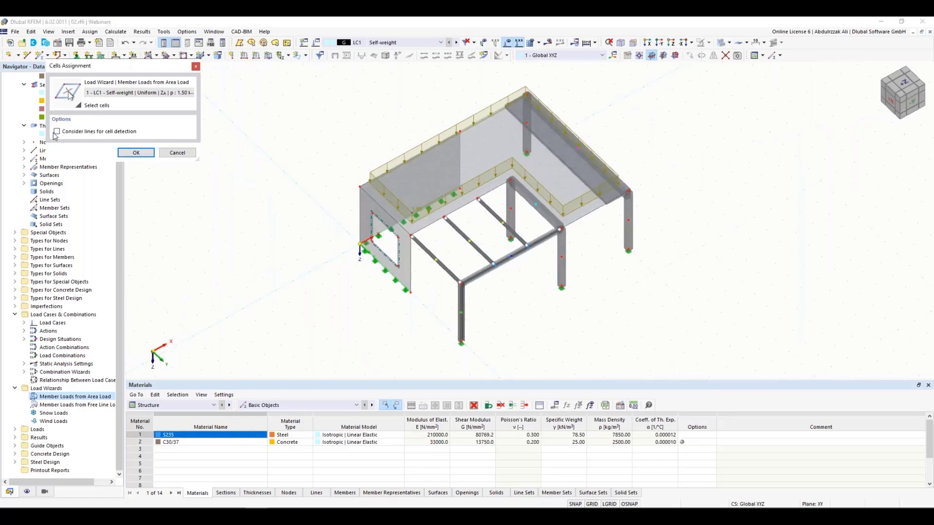
left_click(479, 227)
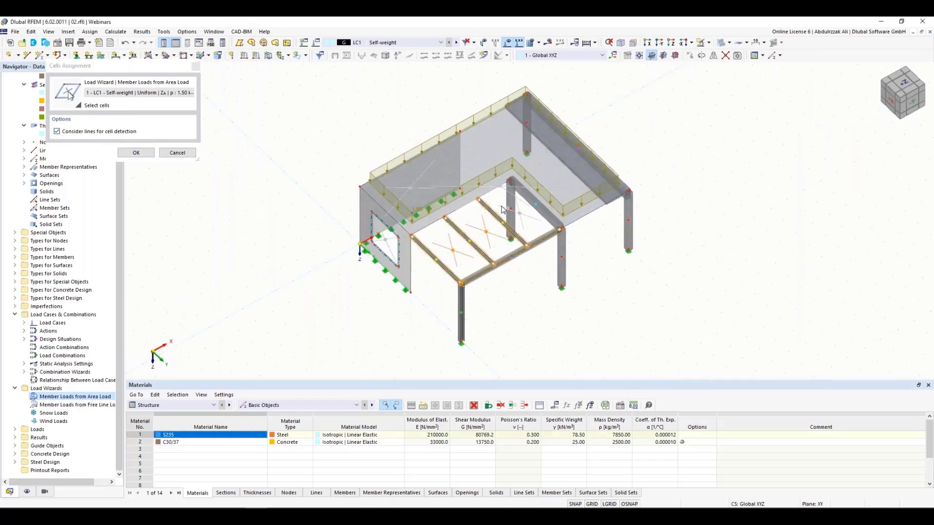
left_click(136, 153)
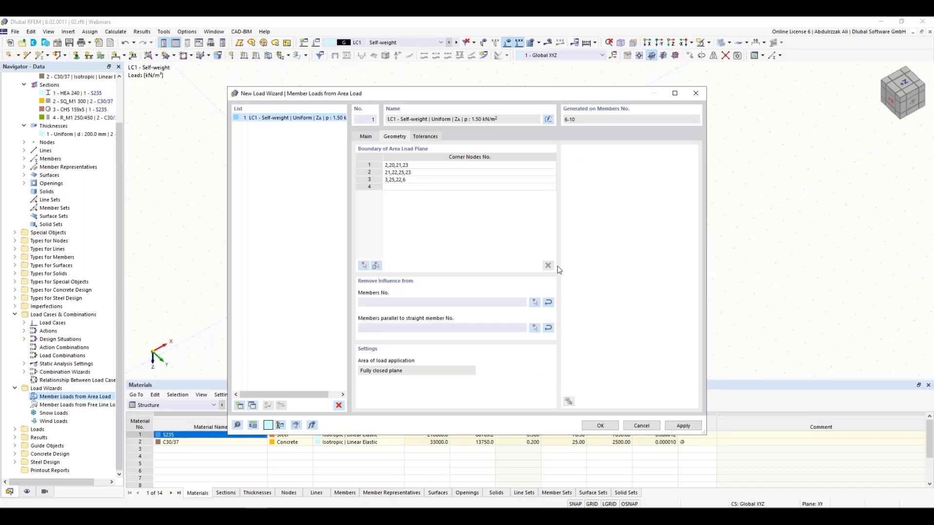
key("Return")
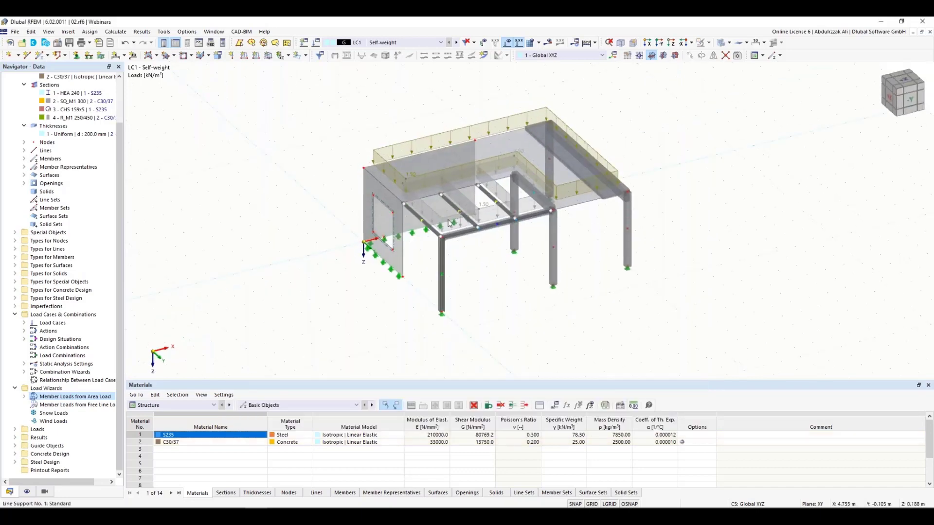
Step: Display the wizard's generated member loads separately and review the settings of the area load on the steel beams
right_click(448, 220)
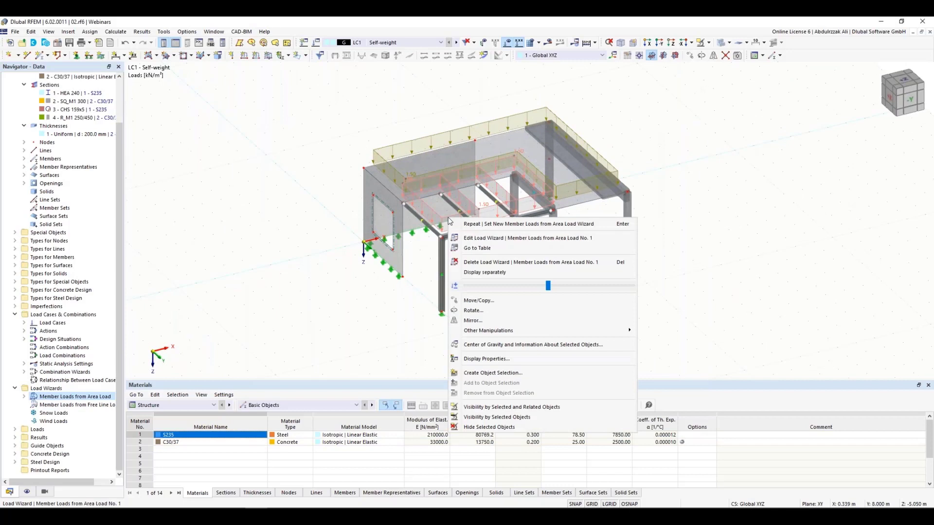
left_click(485, 272)
middle_click_drag(570, 319, 522, 254, "ctrl")
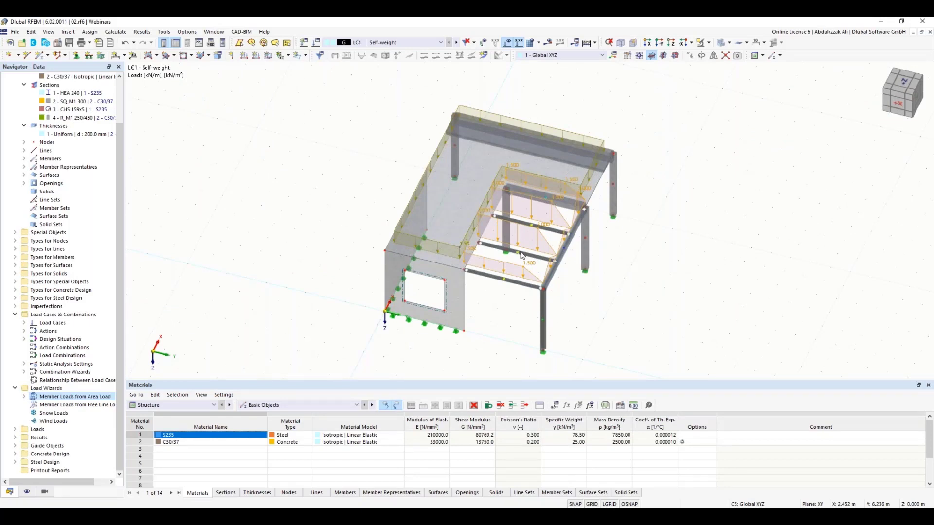
double_click(509, 261)
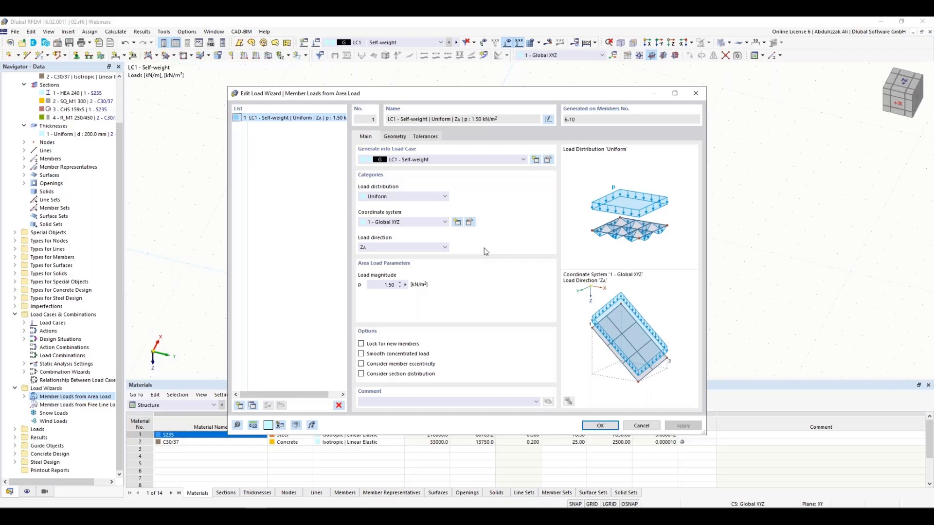
key("Return")
Step: In load case LC2 LL1, apply a 3.00 kN/m² free rectangular load to the slab between corners (10, 0) and (6, 8) m
left_click(416, 44)
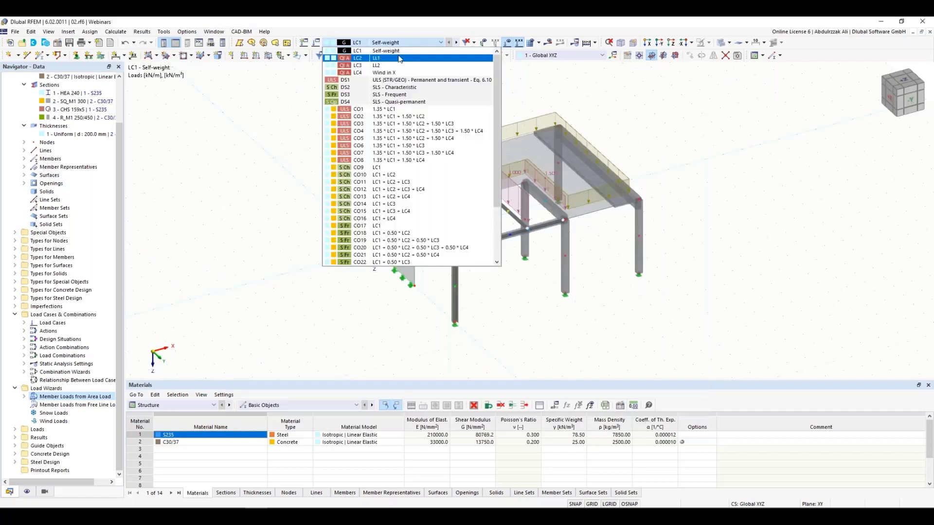
left_click(399, 58)
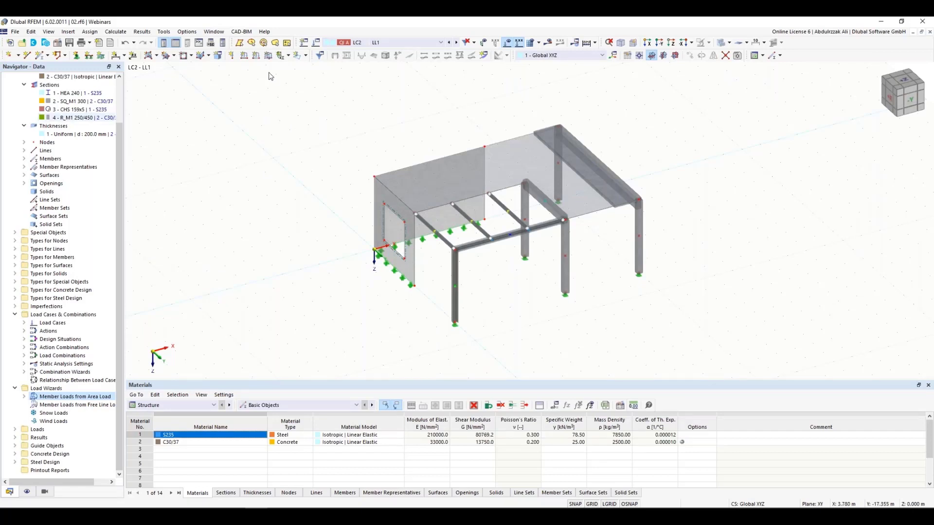
left_click(306, 55)
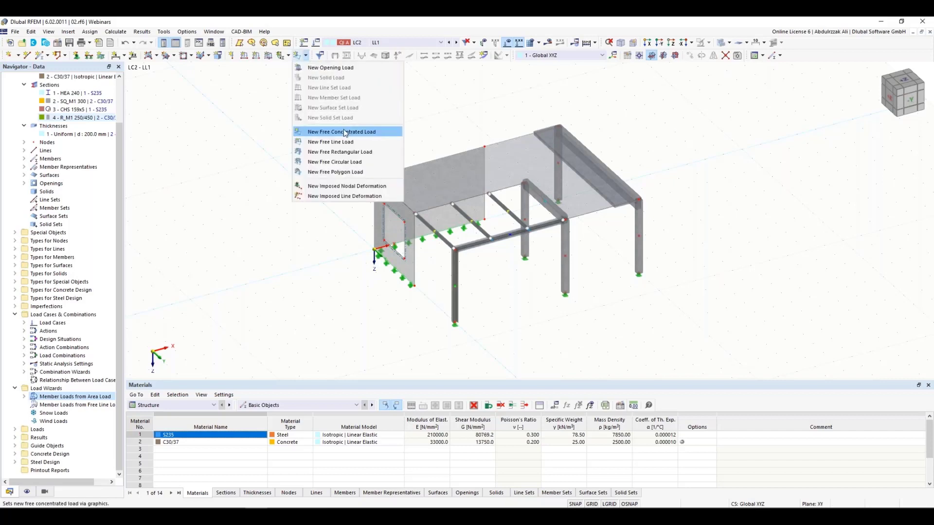
left_click(340, 151)
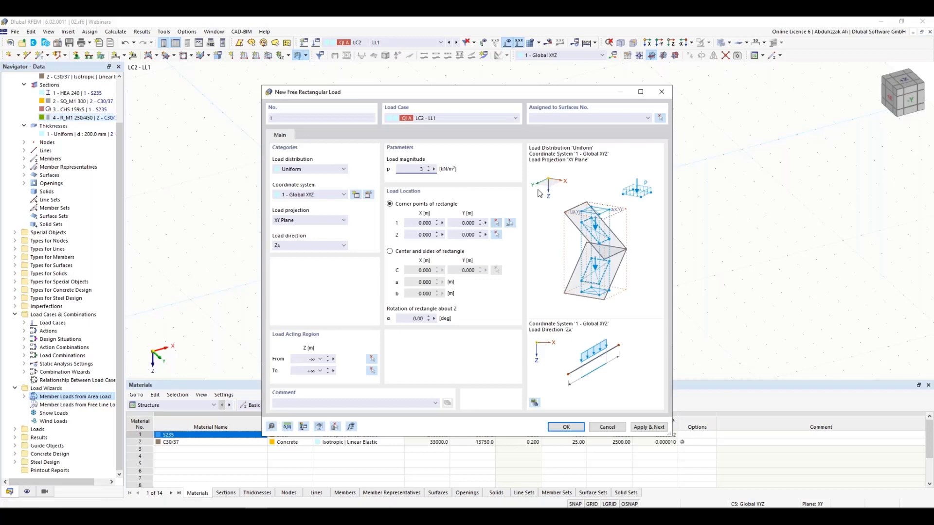
left_click(659, 118)
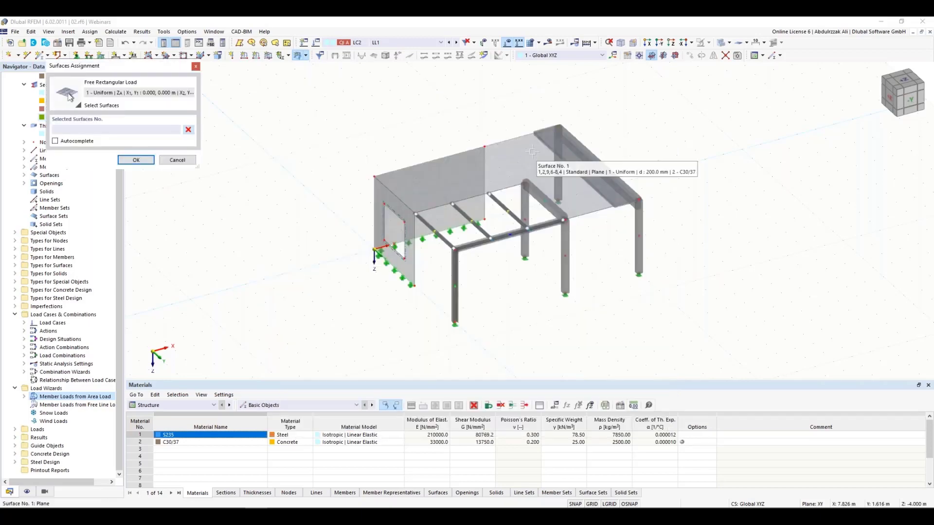
left_click(532, 152)
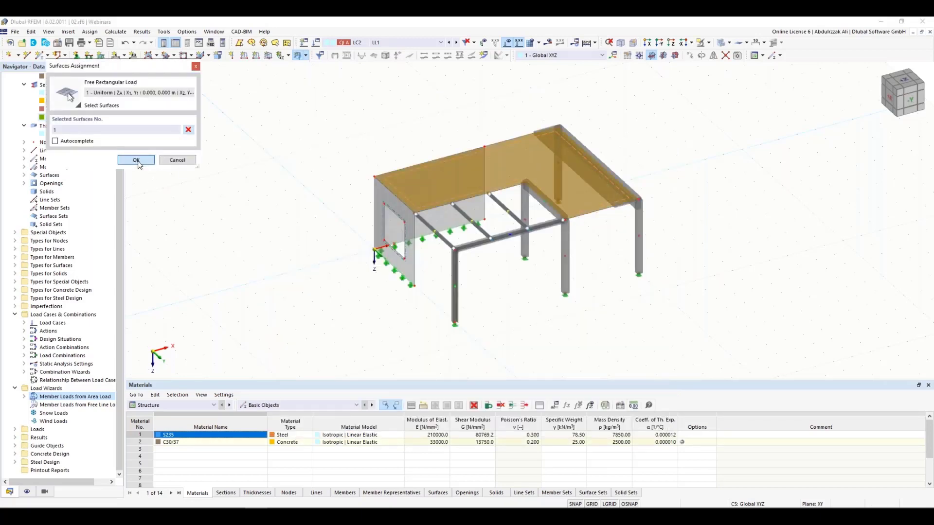
left_click(137, 160)
left_click(511, 228)
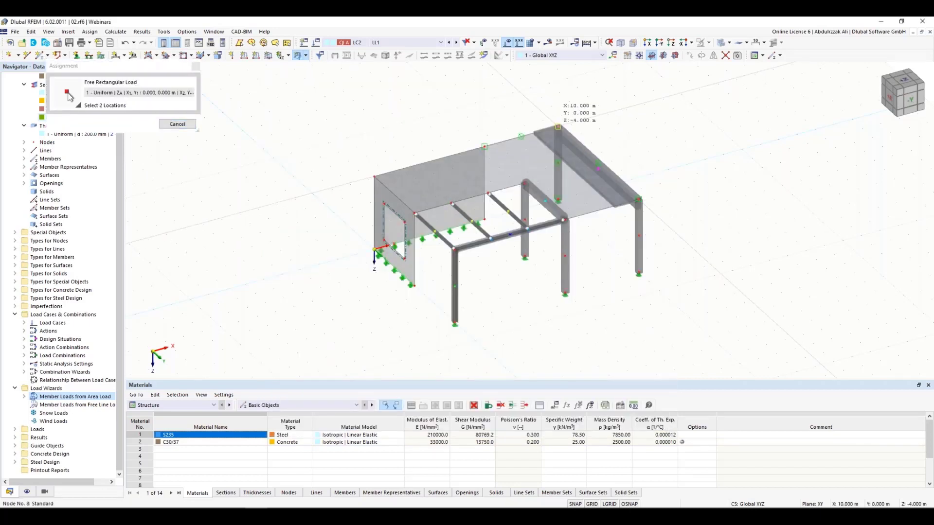
left_click(558, 127)
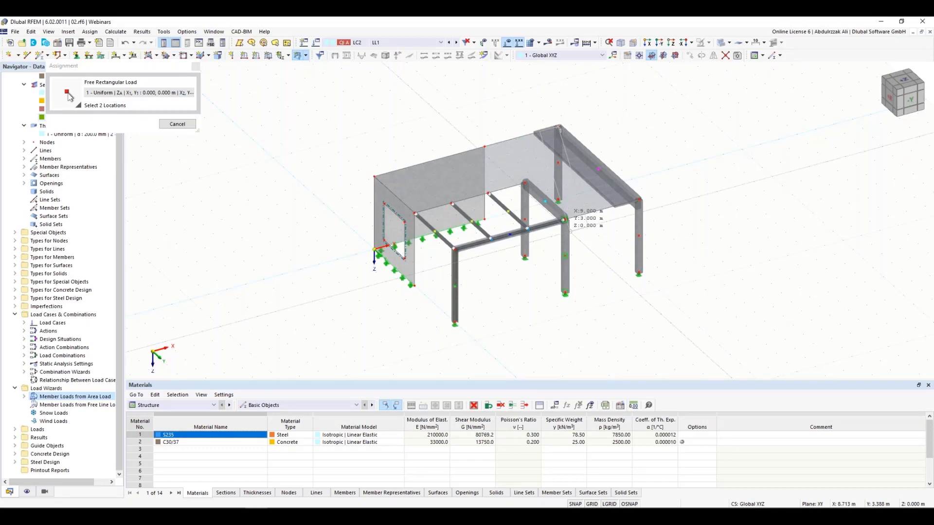
left_click(558, 199)
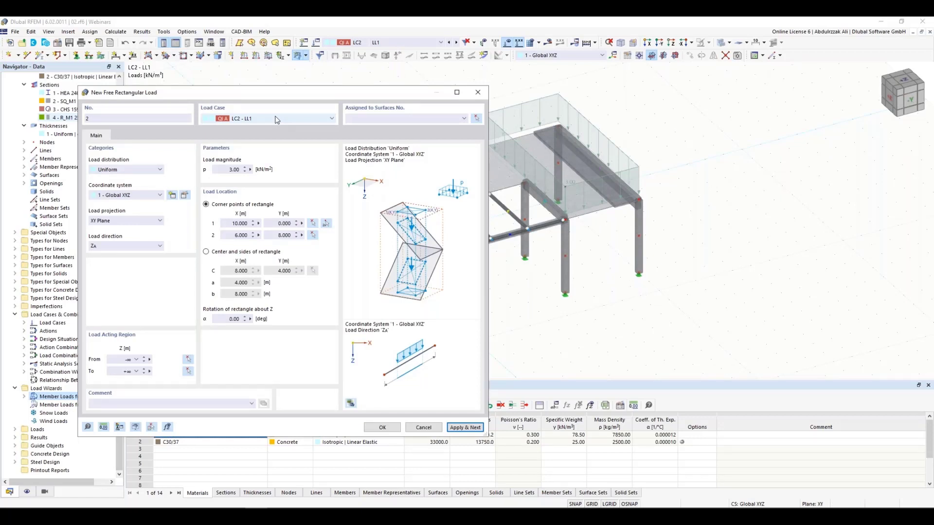
Step: Assign a free rectangular load to the slab in load case LC3 LL2, starting from the slab corner at X 0, Y 0
left_click(477, 118)
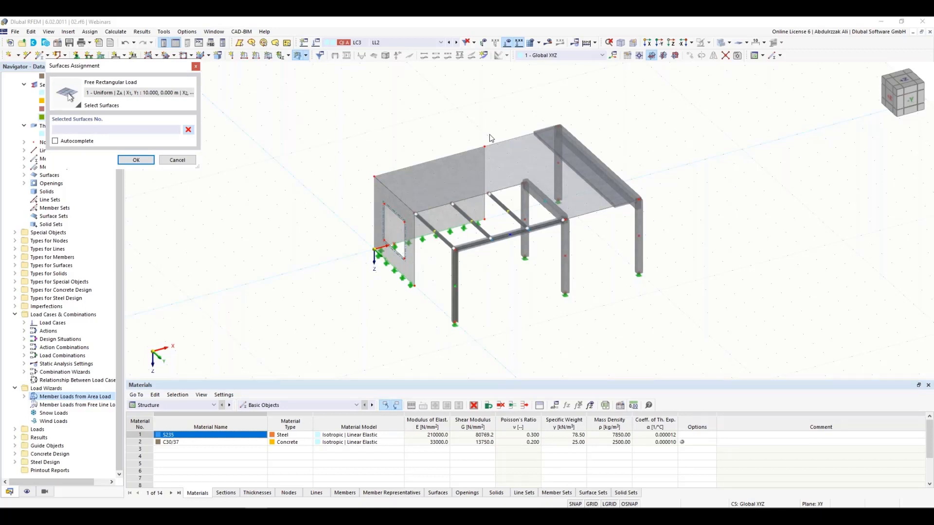
left_click(505, 160)
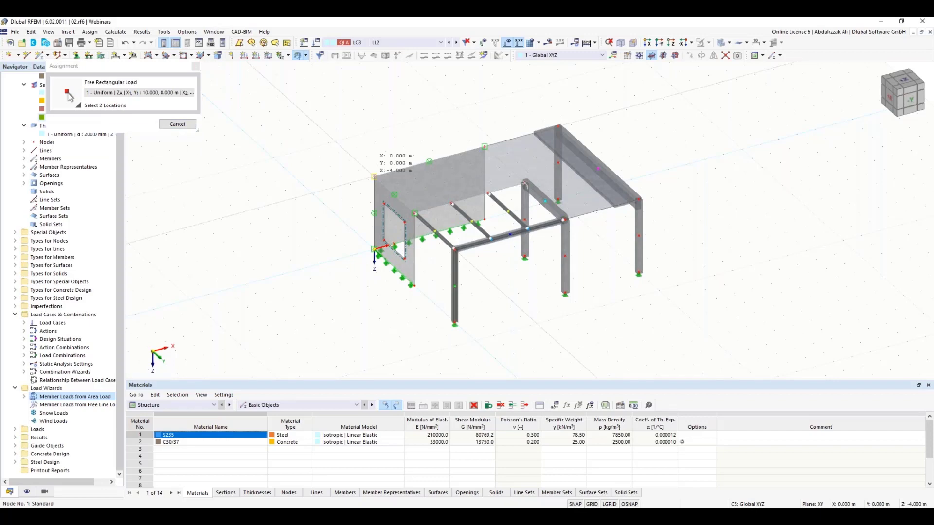
left_click(374, 176)
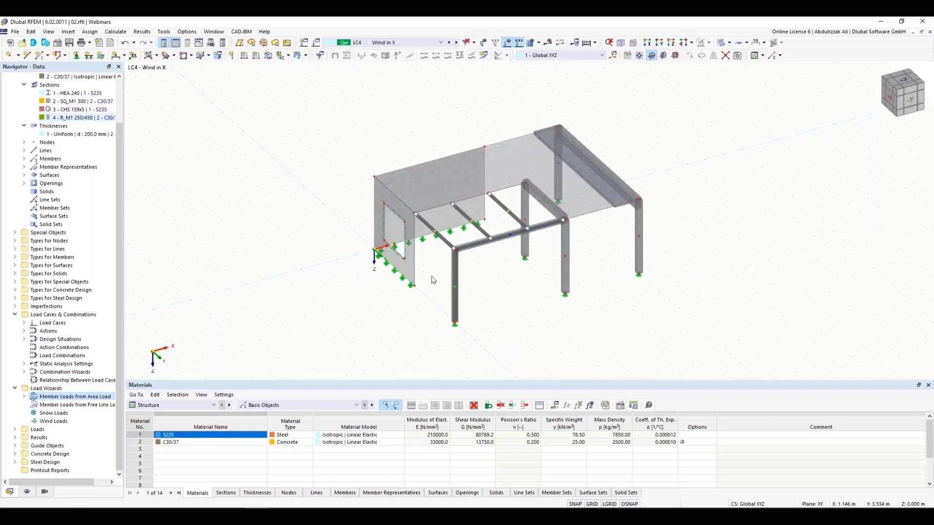
Step: Create a rectangular load transfer surface between the wall with the window opening and the steel column
scroll(487, 238, "up", 2)
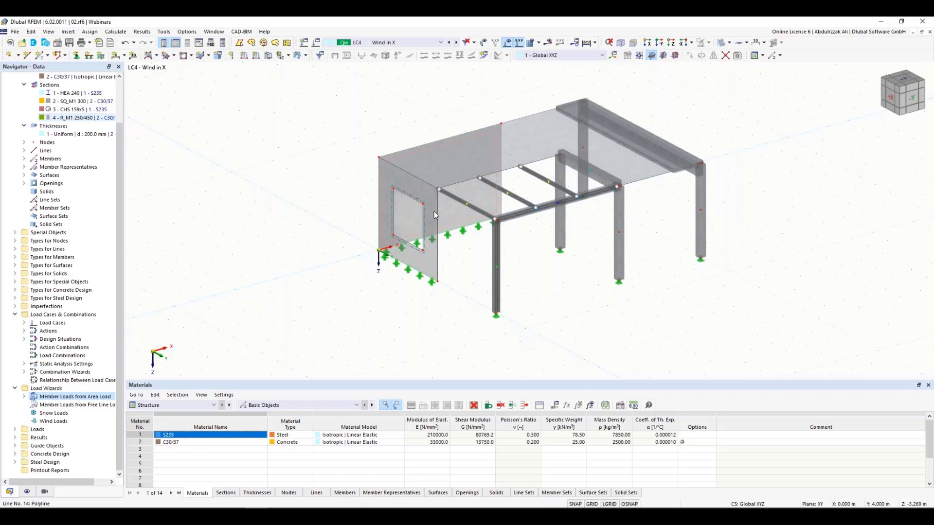
left_click(157, 58)
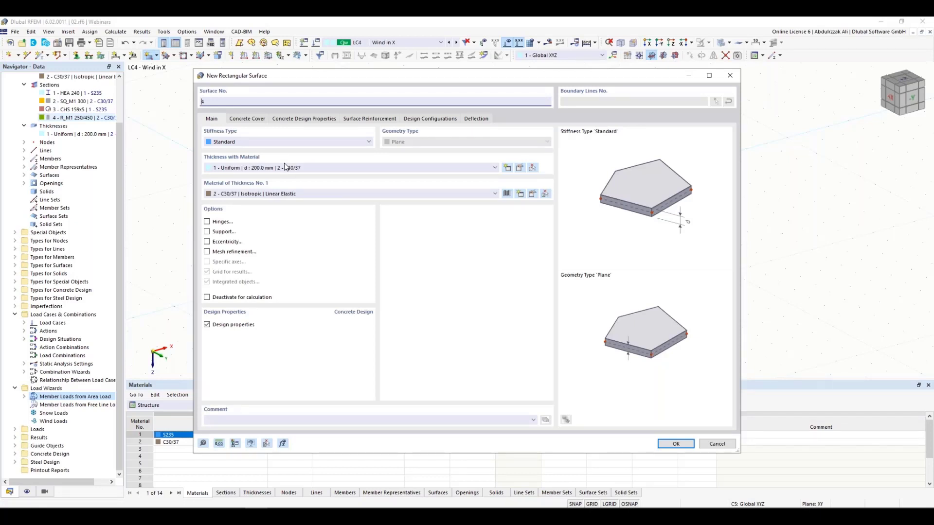
key("Return")
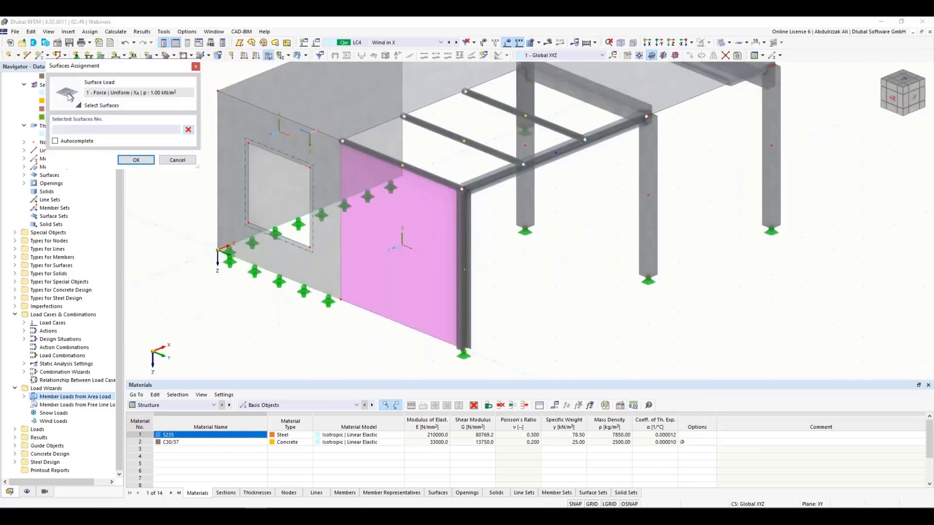
Step: Apply a uniform surface load of 1.00 kN/m² in the XA direction to surfaces 2 and 4 in load case LC4 Wind in X
left_click(136, 159)
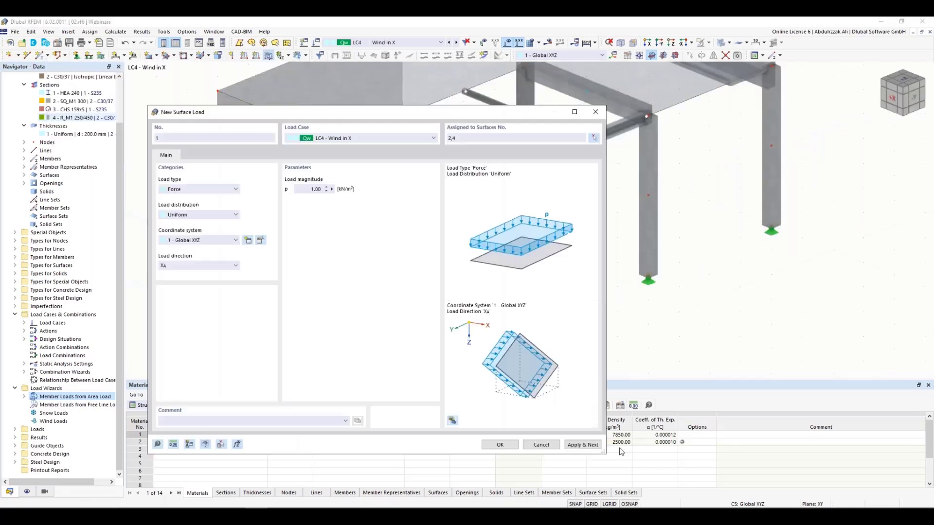
left_click(586, 445)
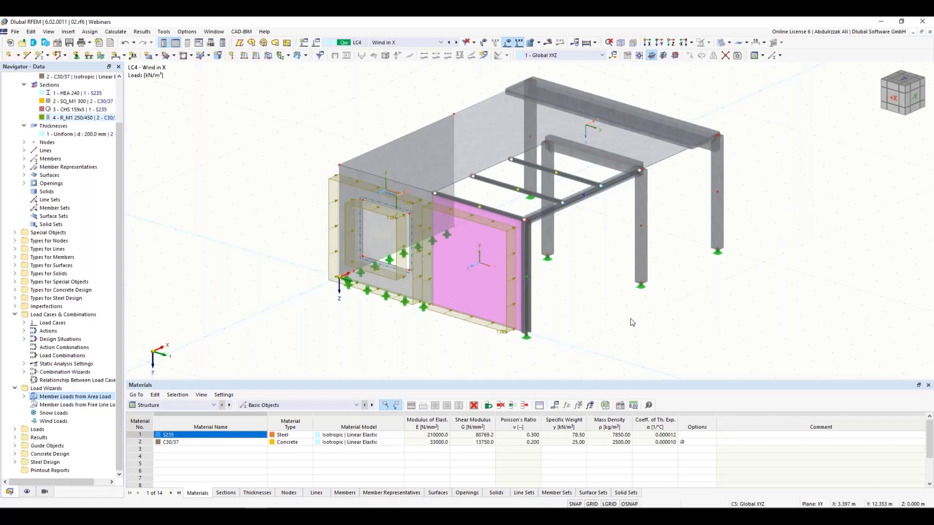
Step: Turn on the load transfer display option for surfaces in the display settings
scroll(83, 248, "up", 2)
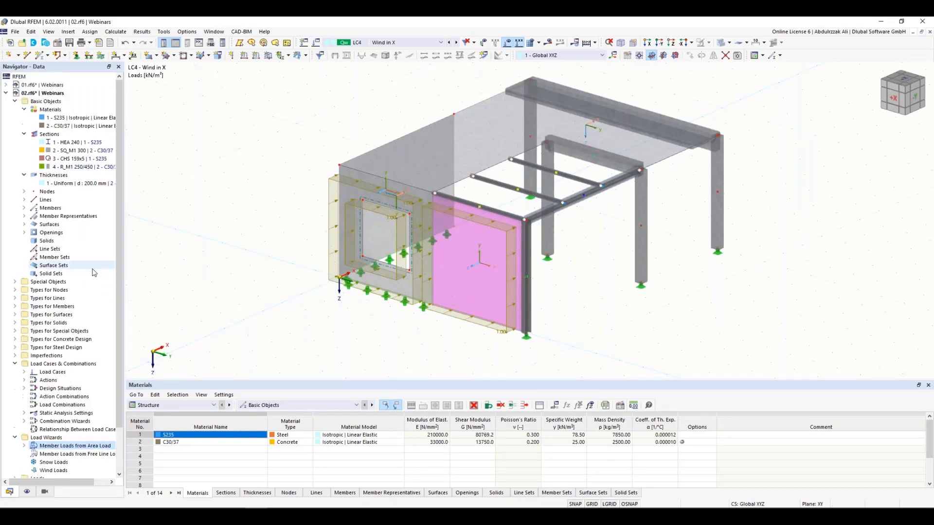
left_click(26, 492)
scroll(73, 146, "up", 5)
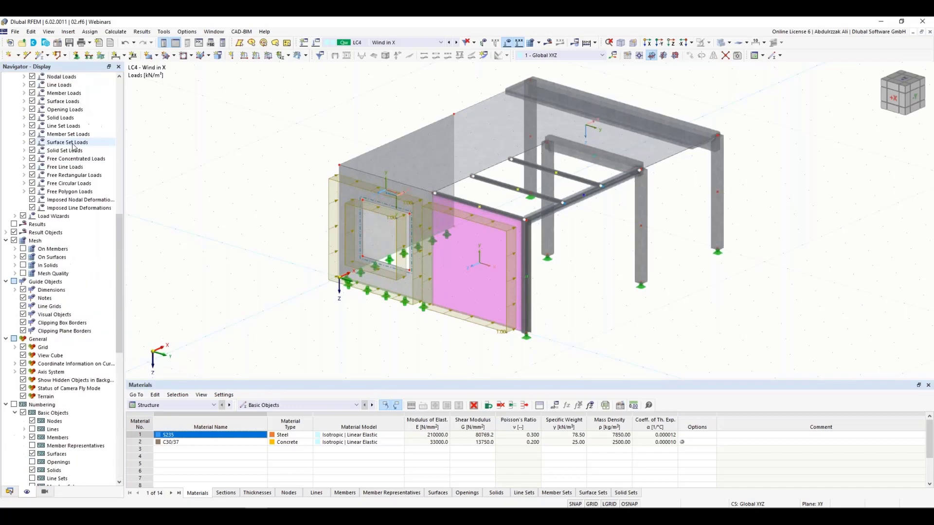
scroll(73, 145, "up", 4)
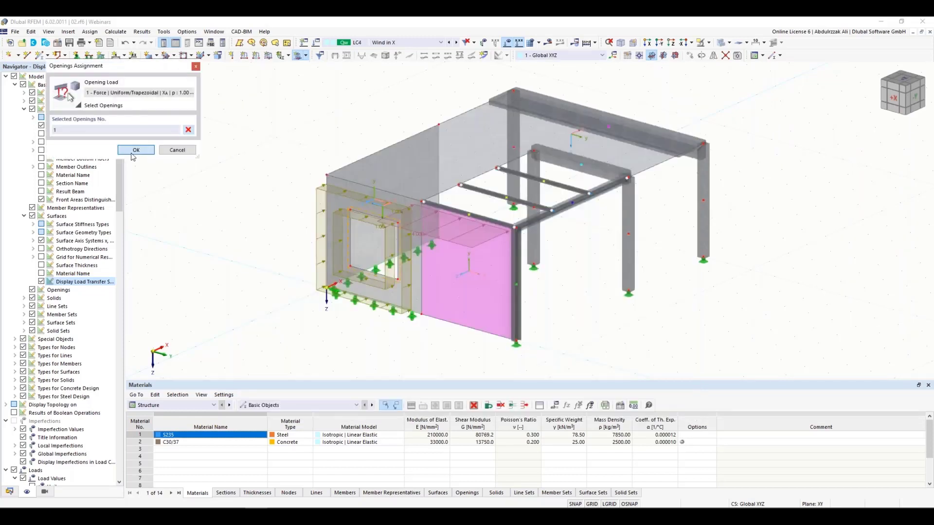
Step: Apply an opening load of 1.00 kN/m² in the XA direction to the wall's window opening in load case LC4 Wind in X
left_click(132, 154)
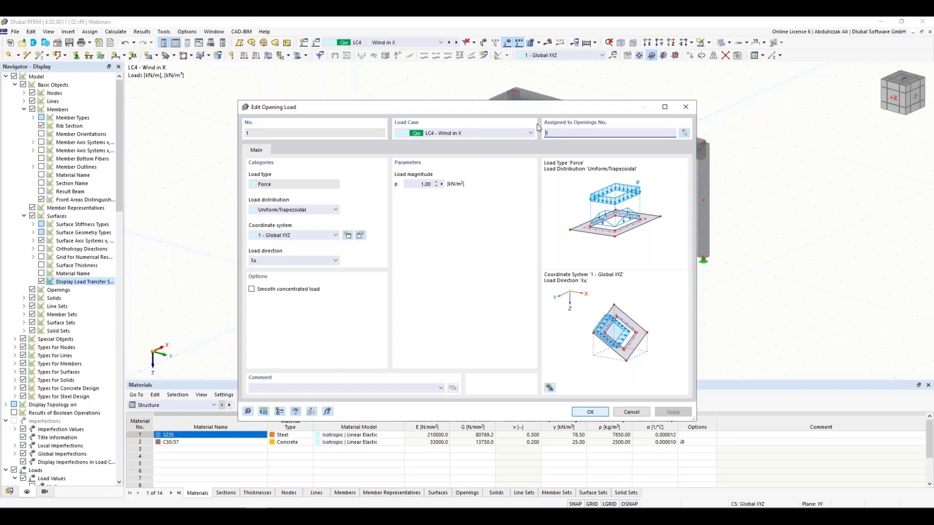
key("Return")
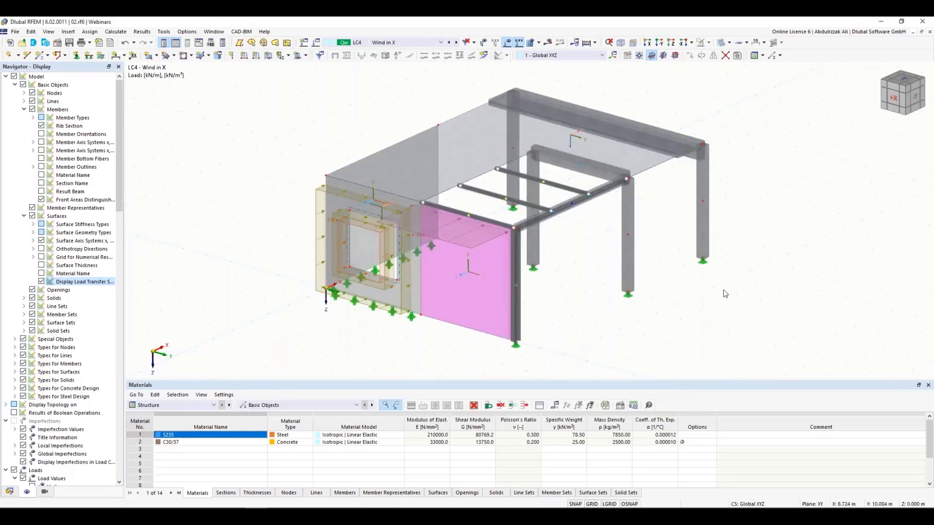
Step: Create a European Union reinforcing steel material B500S(A) from the library and assign it to the shear reinforcement of concrete columns 1-4
middle_click_drag(686, 281, 657, 292, "ctrl")
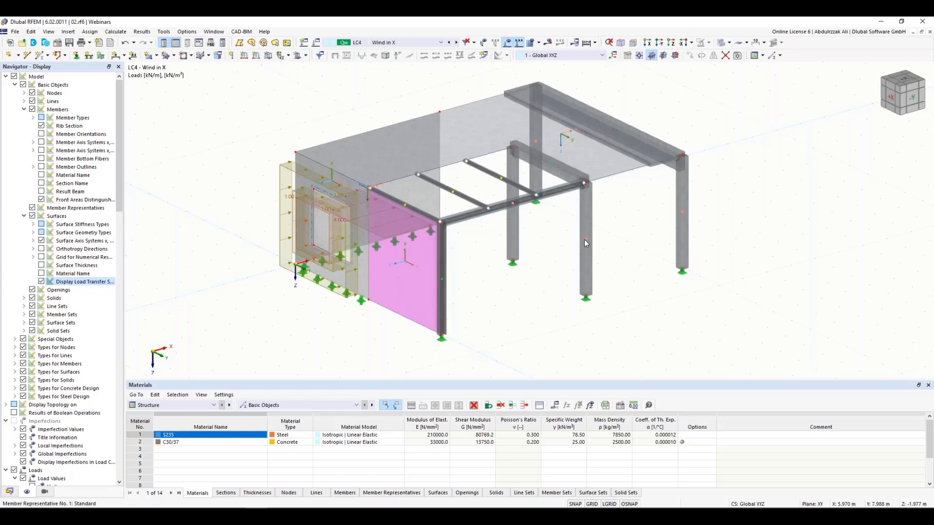
double_click(585, 239)
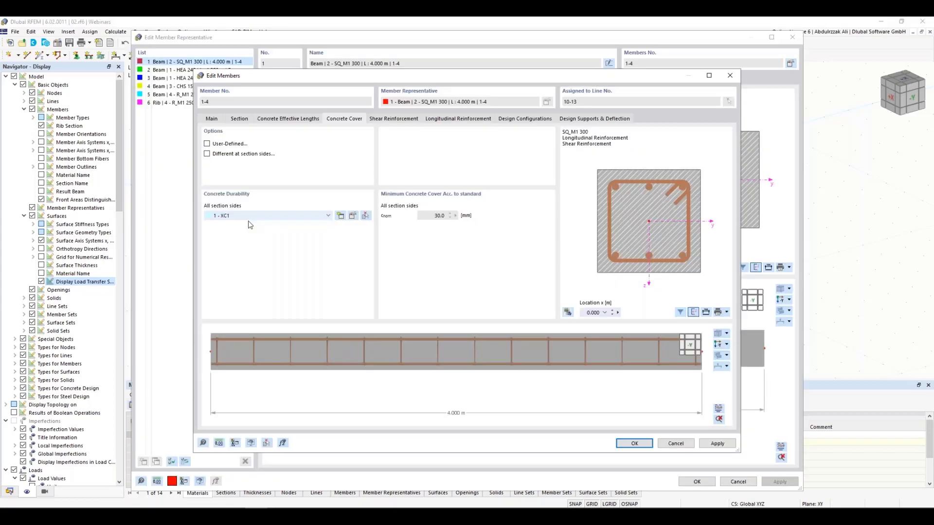
left_click(398, 121)
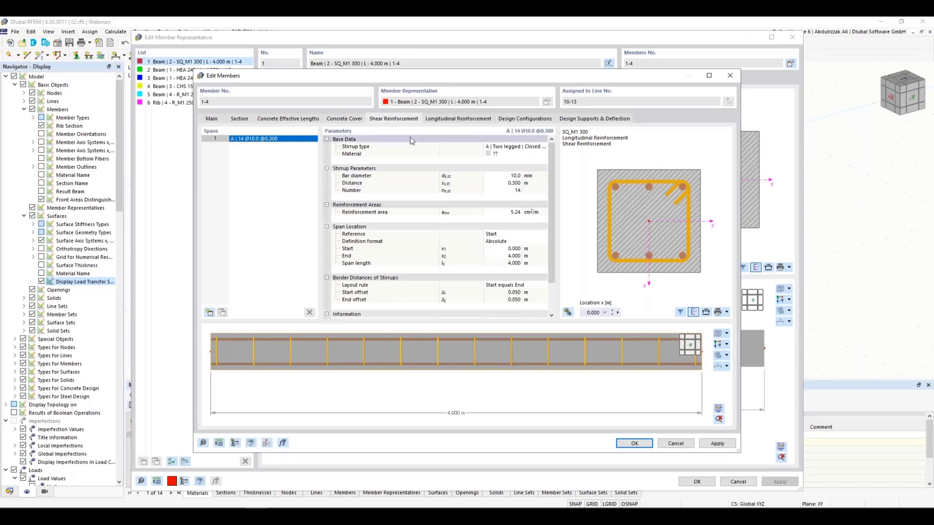
left_click(522, 154)
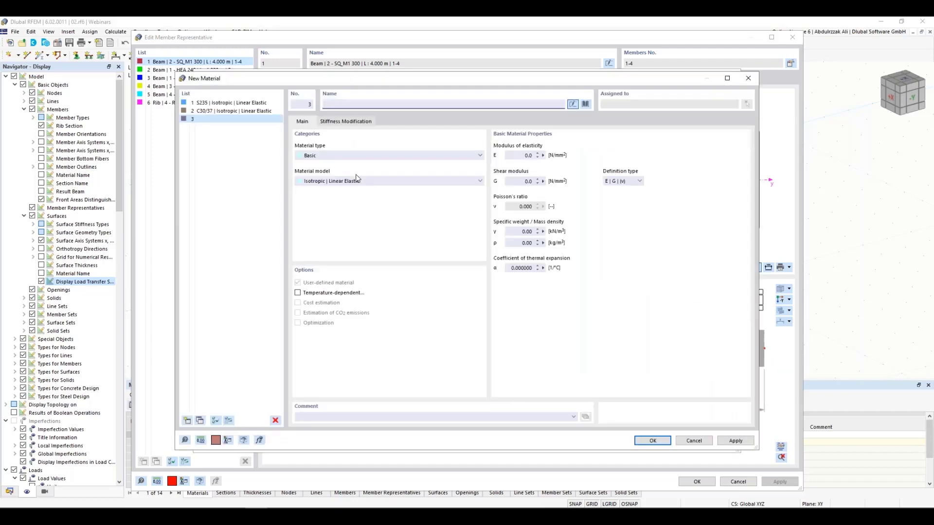
left_click(586, 105)
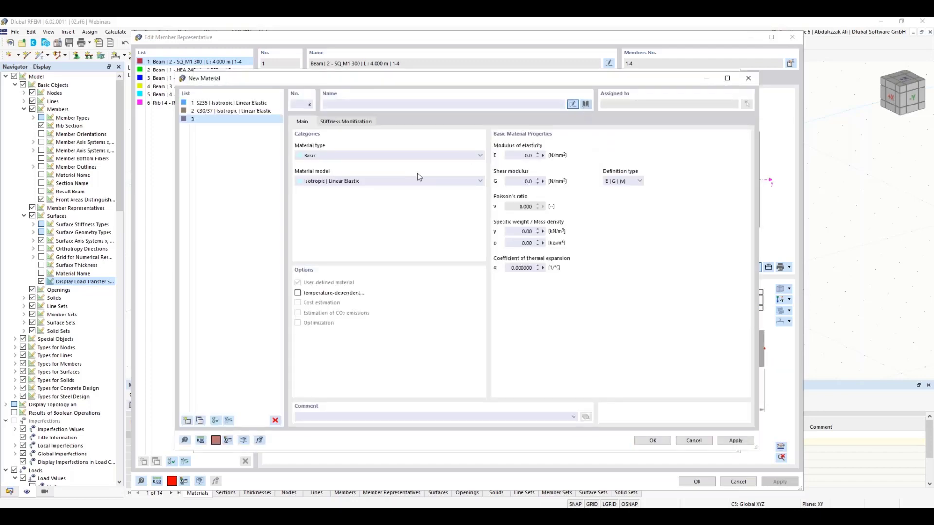
left_click(199, 109)
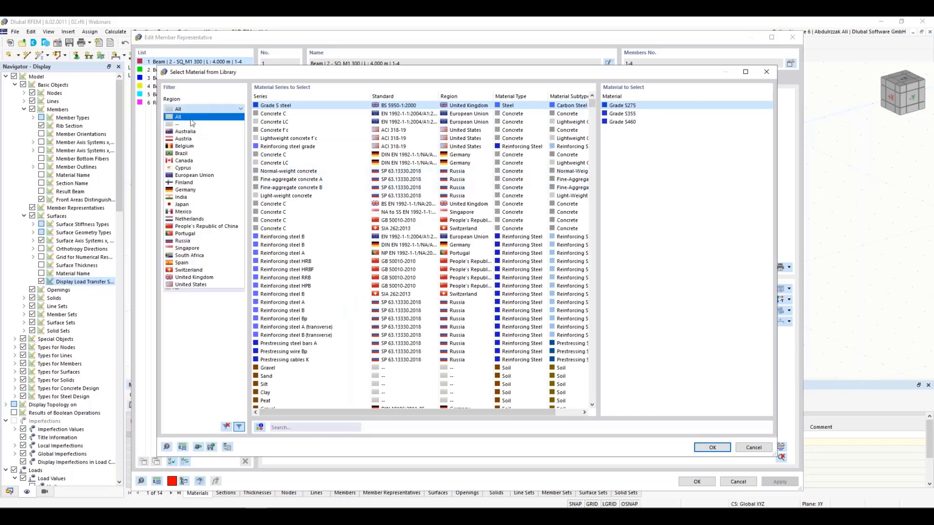
key("Escape")
left_click(204, 139)
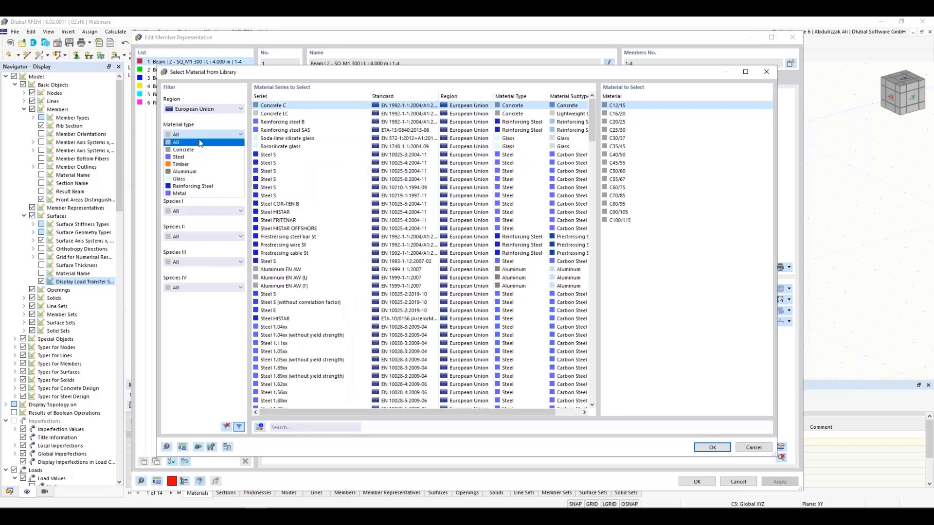
left_click(197, 187)
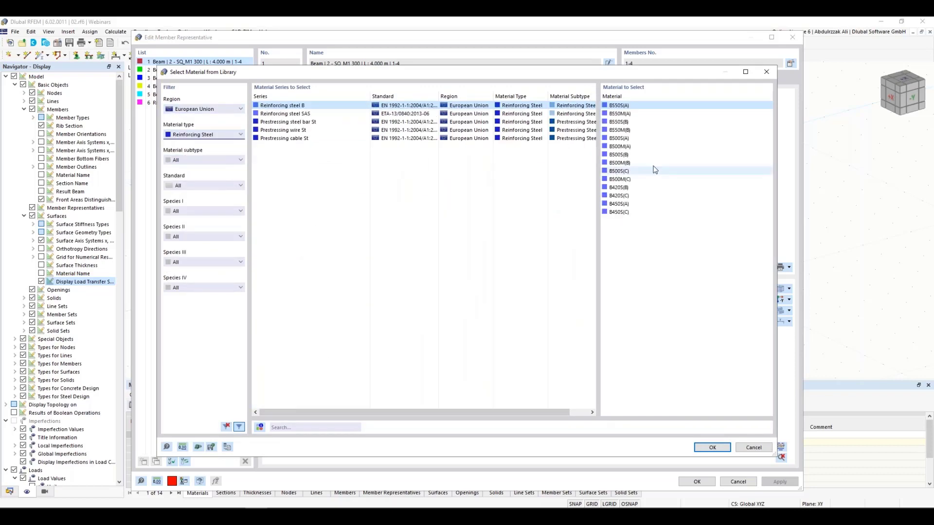
left_click(628, 140)
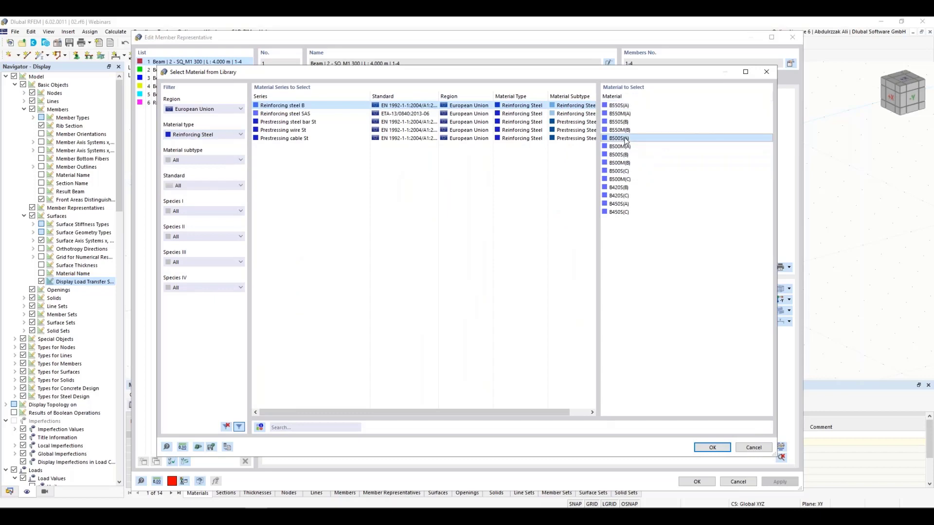
left_click(711, 448)
left_click(653, 440)
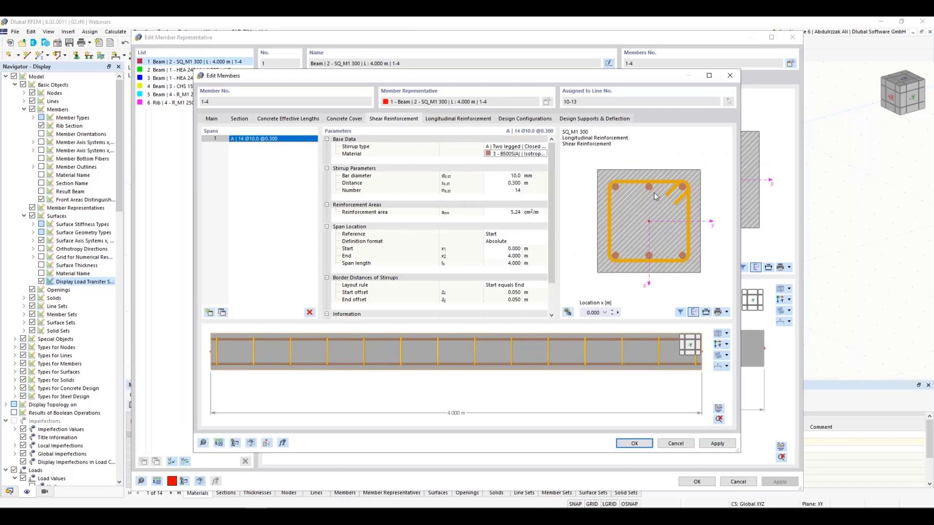
Step: Set the stirrup distance in the columns' shear reinforcement to 0.200 m
left_click(509, 176)
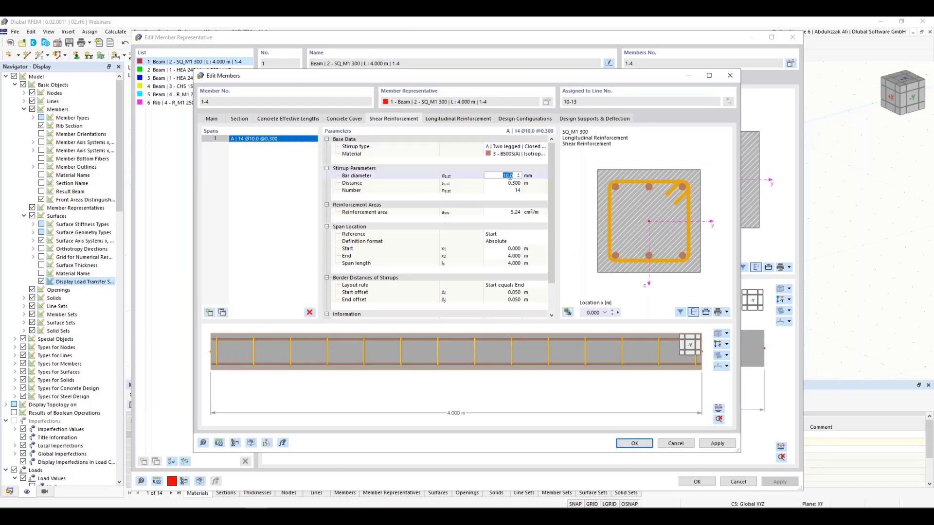
left_click(509, 183)
type("0.2")
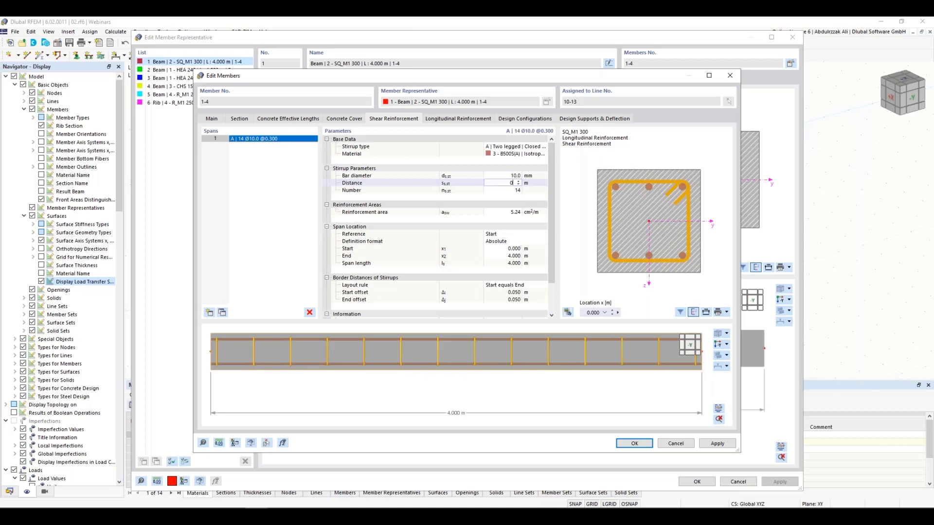
key("Return")
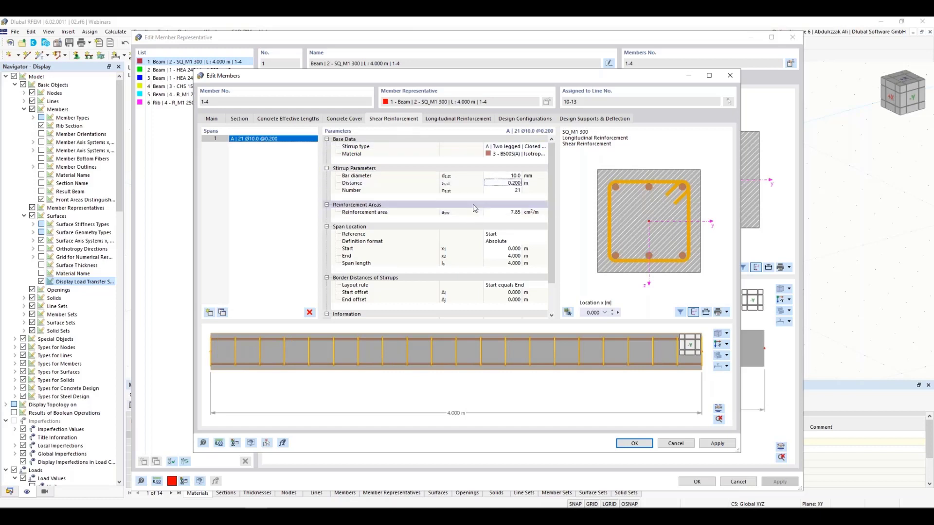
Step: Change the columns' longitudinal rebar type to Uniformly surrounding and assign material B500S(A) to it
left_click(461, 124)
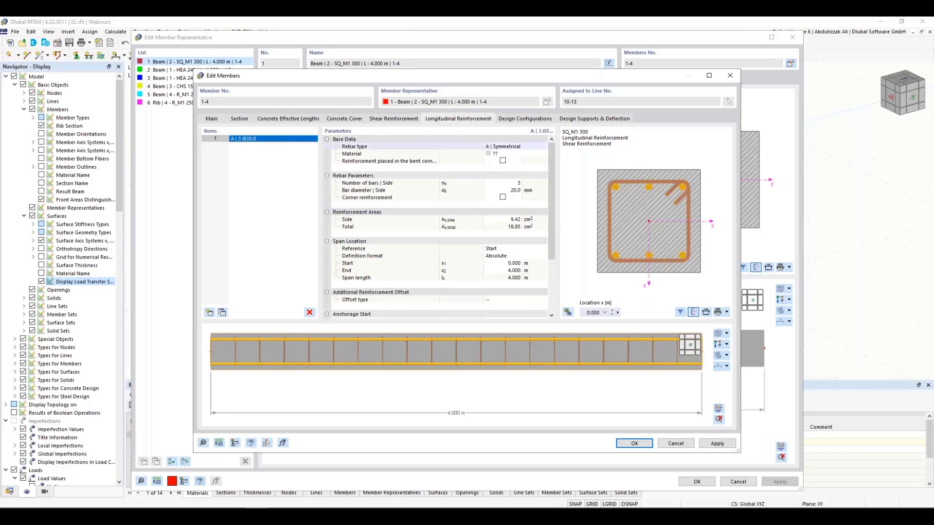
left_click(518, 149)
left_click(518, 149)
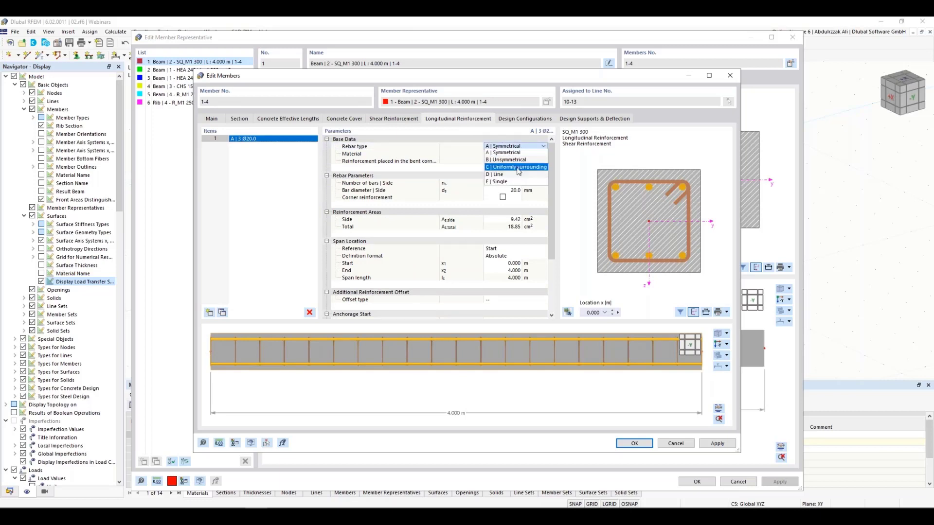
left_click(518, 167)
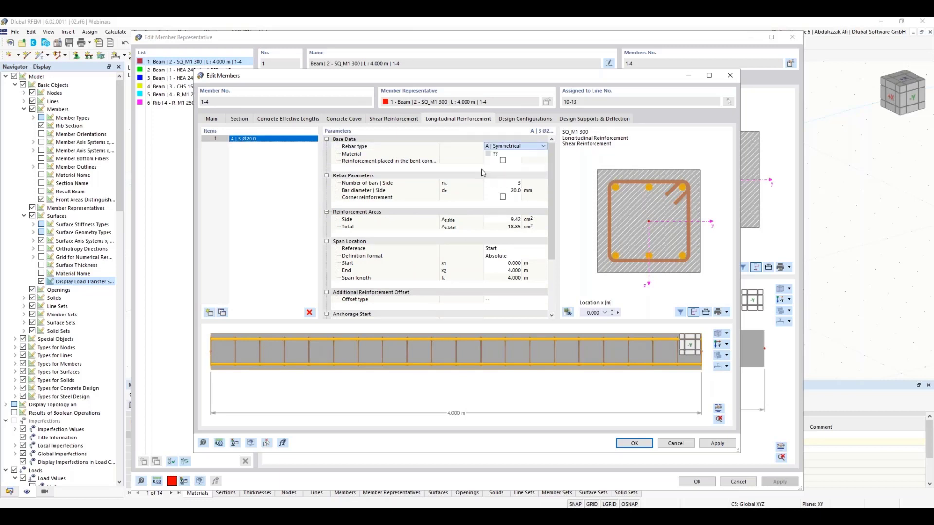
left_click(508, 155)
left_click(537, 153)
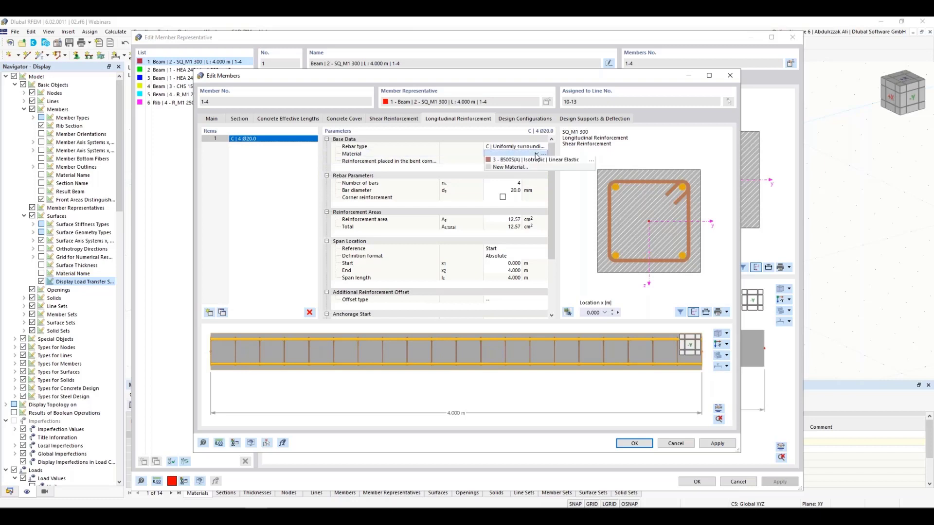
left_click(514, 161)
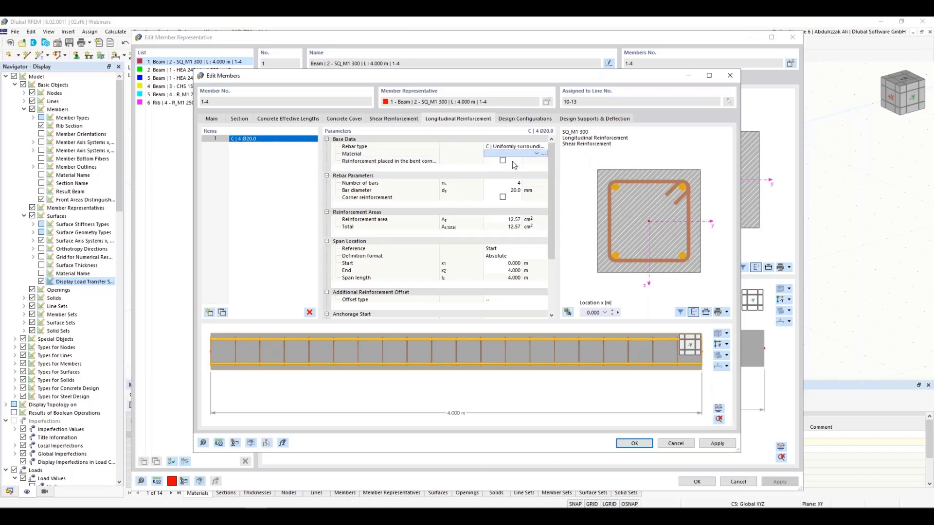
Step: Set the columns' longitudinal bar diameter to 14 mm and accept the member and member representative changes
left_click(511, 190)
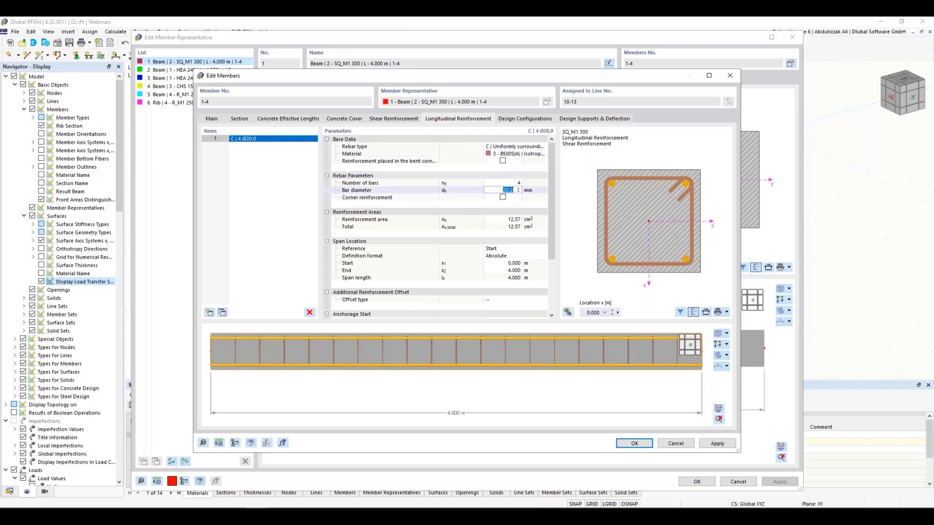
type("14")
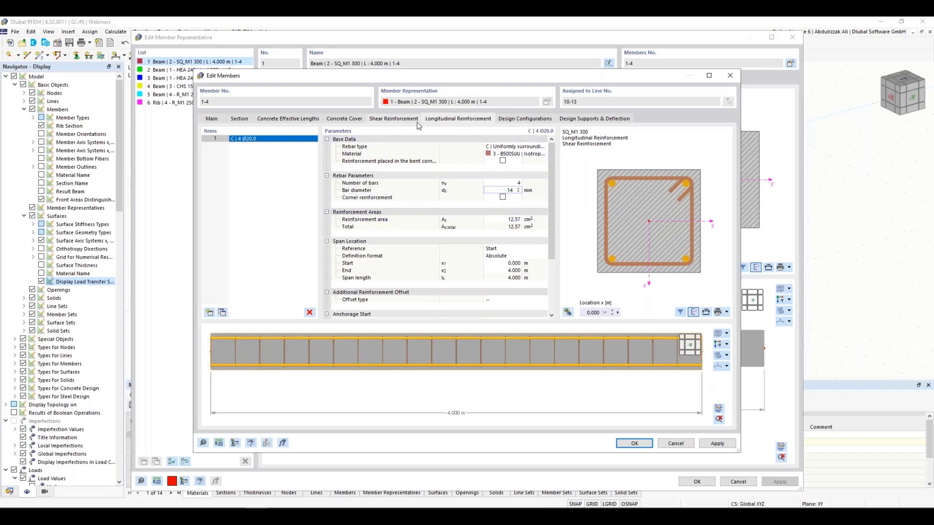
key("Return")
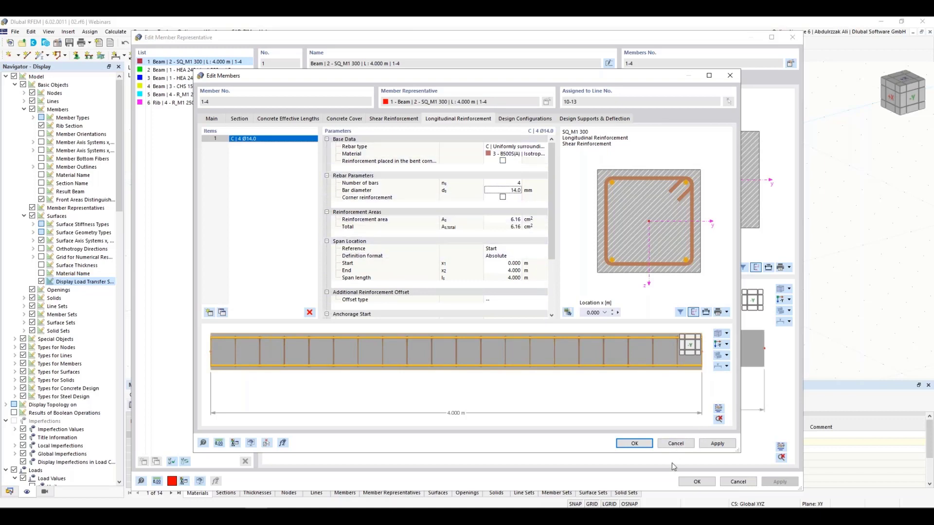
left_click(635, 443)
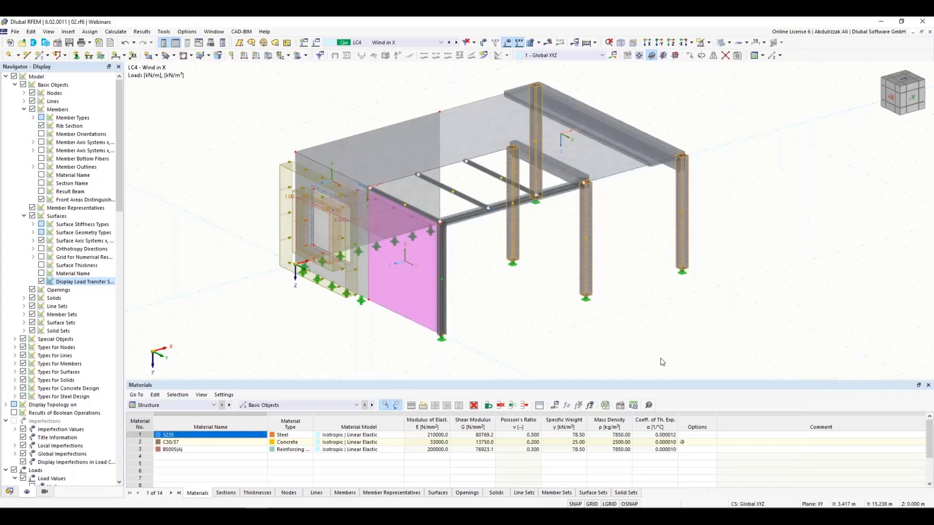
left_click(700, 481)
Step: Inspect the reinforcement cages in the columns and bring up the Objects to Design table of Concrete Design
scroll(585, 241, "up", 5)
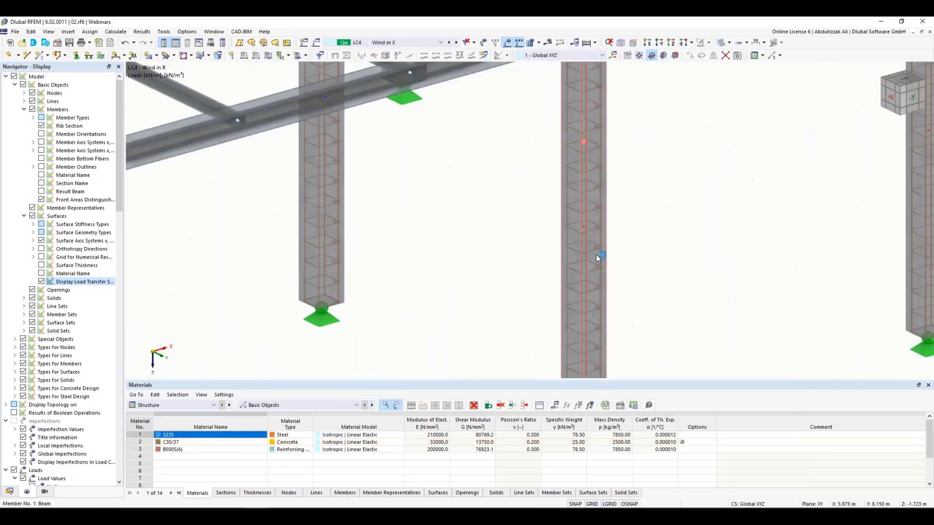
scroll(596, 255, "down", 5)
scroll(562, 289, "up", 1)
left_click(172, 406)
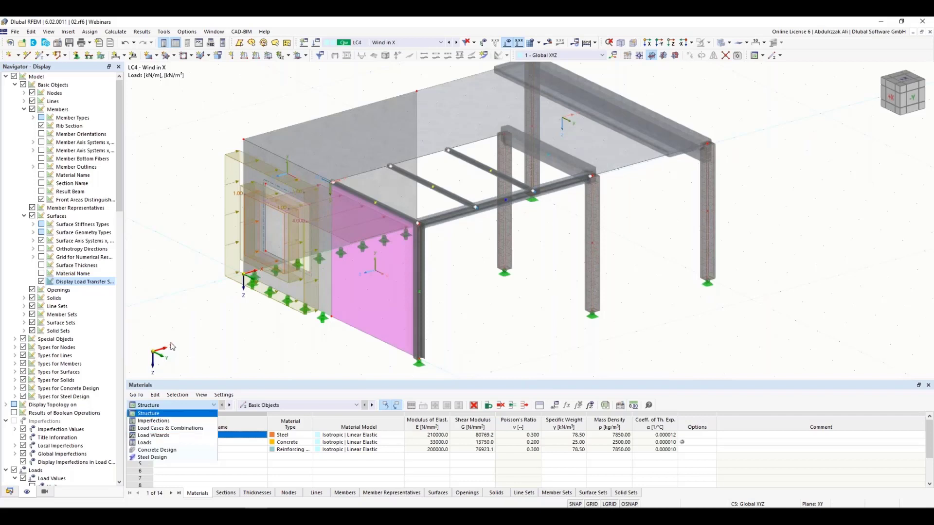
left_click(407, 173)
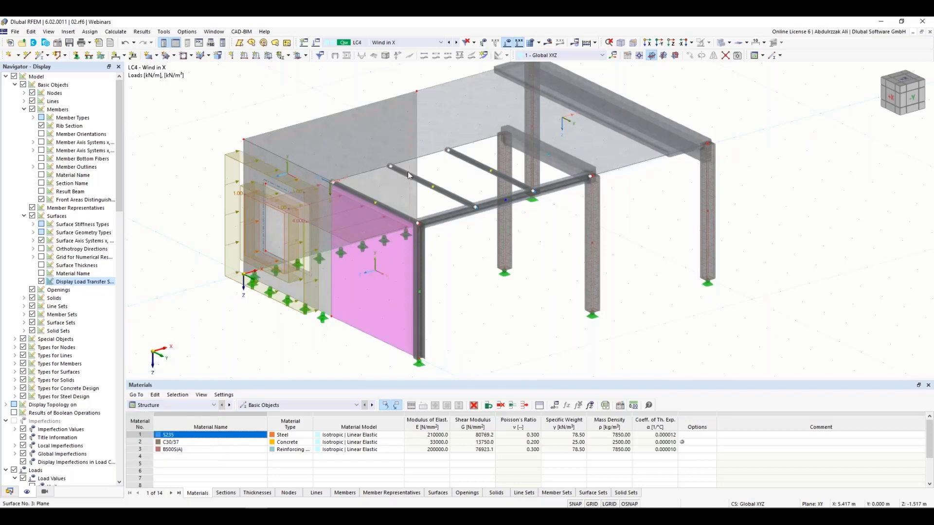
left_click(173, 405)
left_click(173, 413)
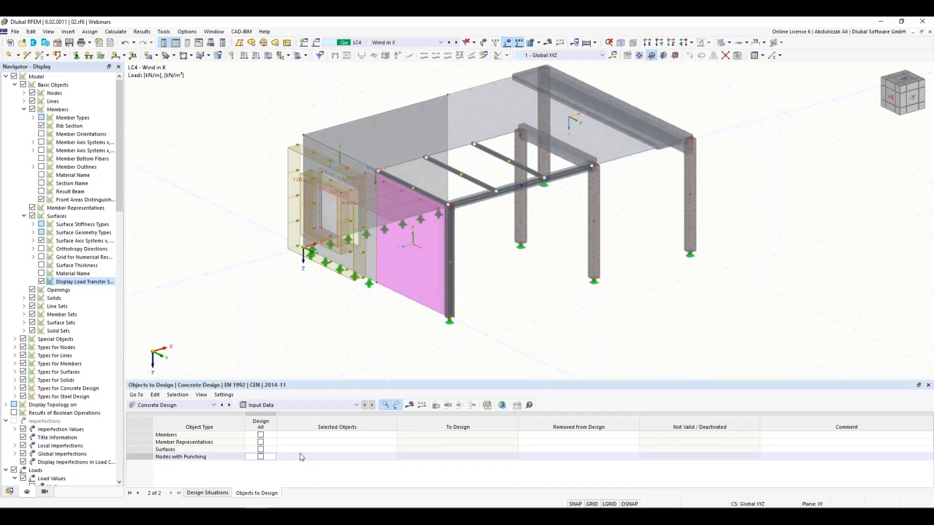
Step: Assign the four concrete columns, members 1-4, as the members to design in Concrete Design
left_click(340, 435)
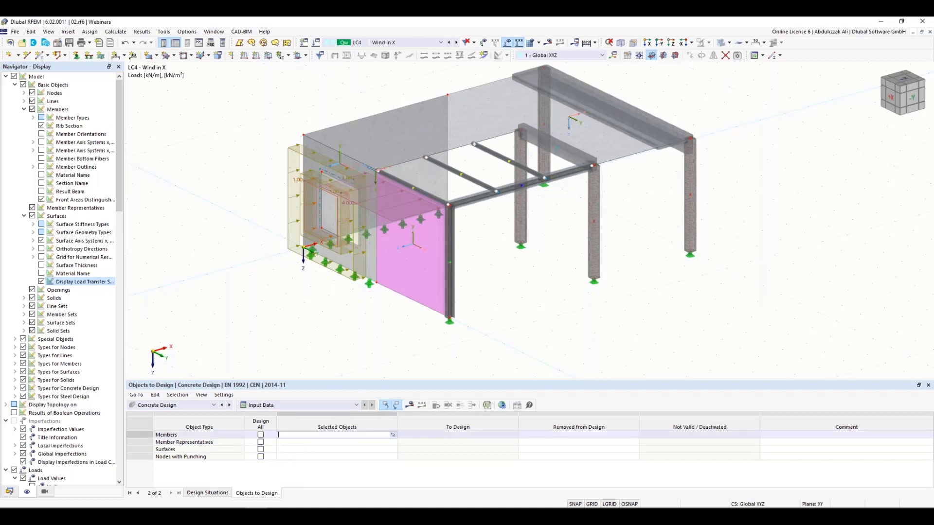
left_click(393, 435)
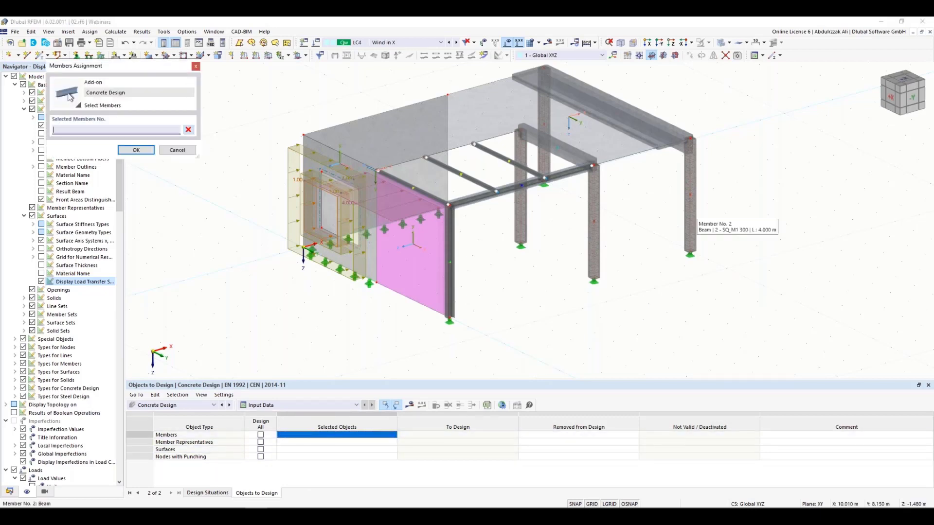
left_click(691, 214)
left_click(594, 219)
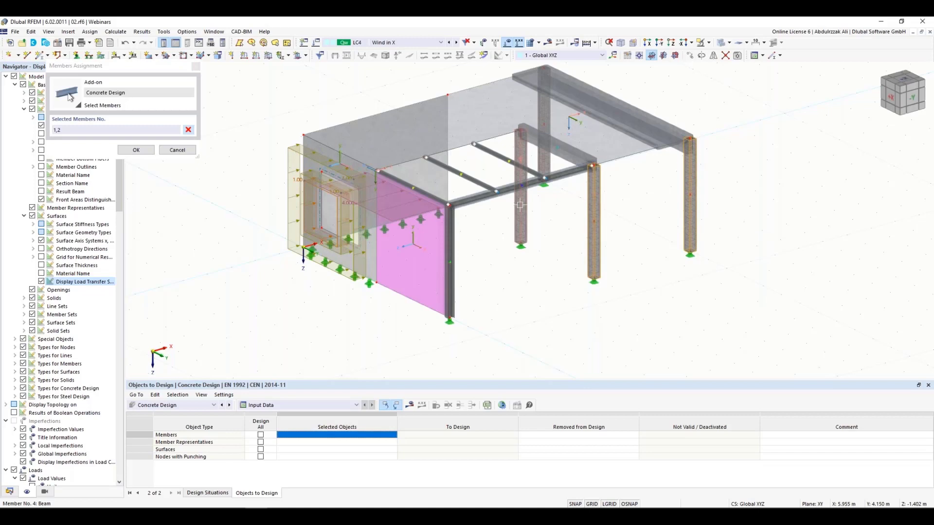
left_click(520, 205)
middle_click_drag(520, 205, 608, 197, "ctrl")
left_click(656, 191)
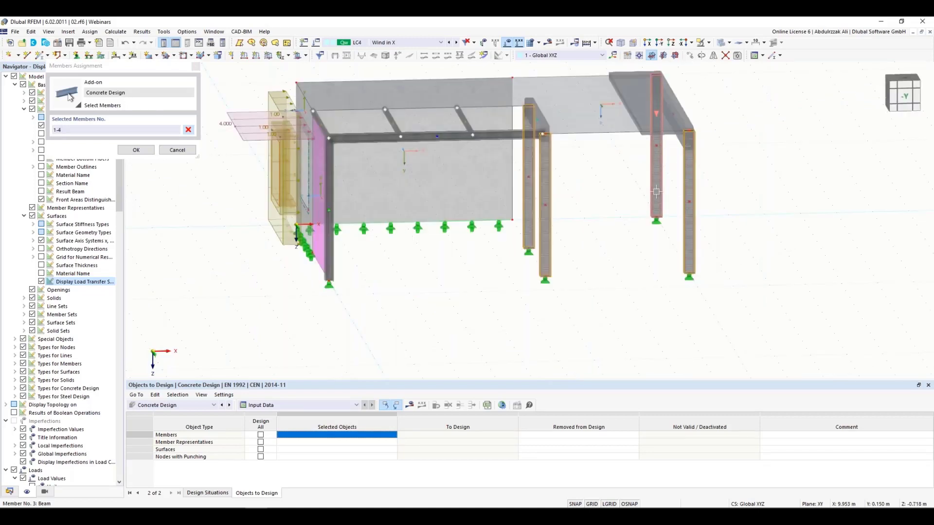
left_click(137, 150)
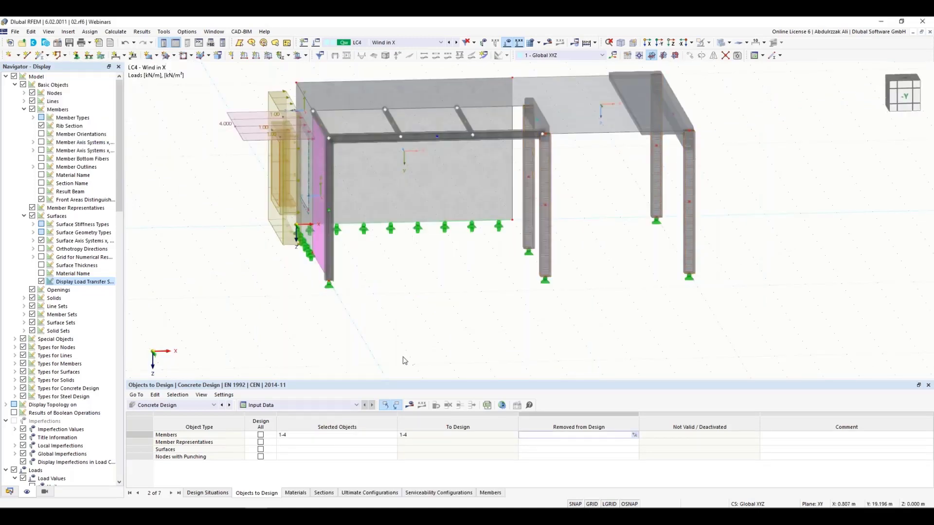
Step: Calculate the whole model and display the global deformations for load case LC1 Self-weight
left_click(589, 43)
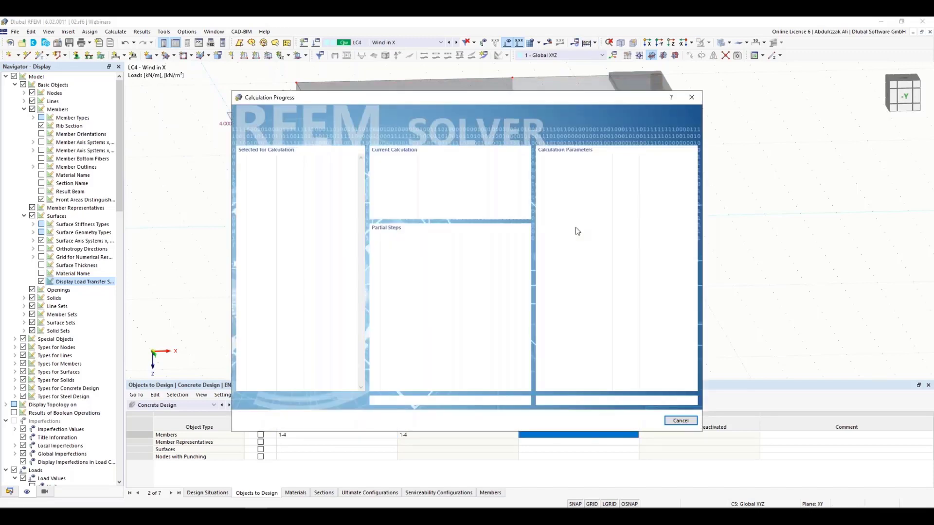
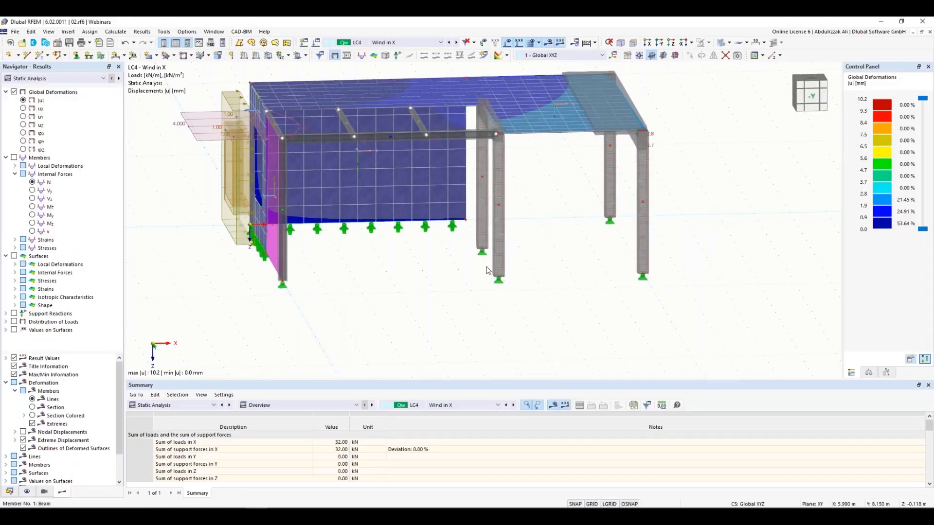
middle_click_drag(507, 285, 525, 291, "ctrl")
left_click(421, 44)
left_click(414, 50)
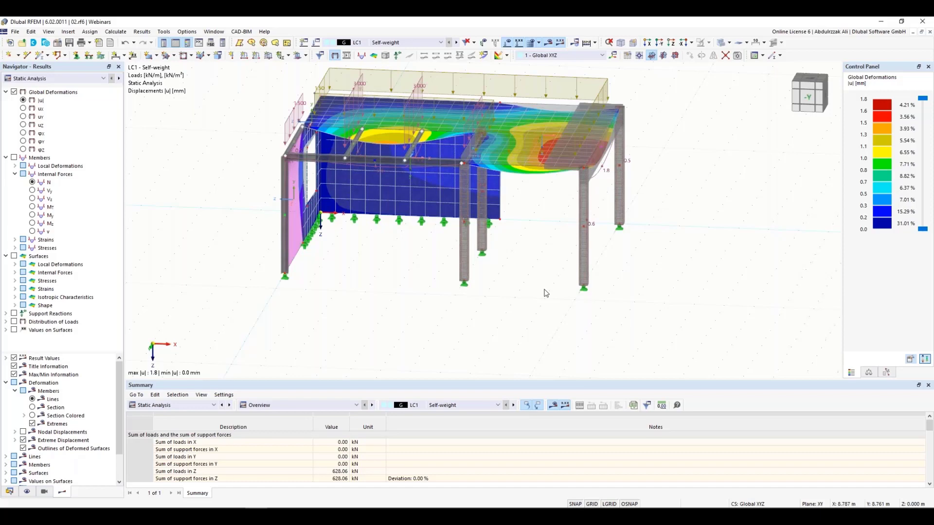
left_click(23, 117)
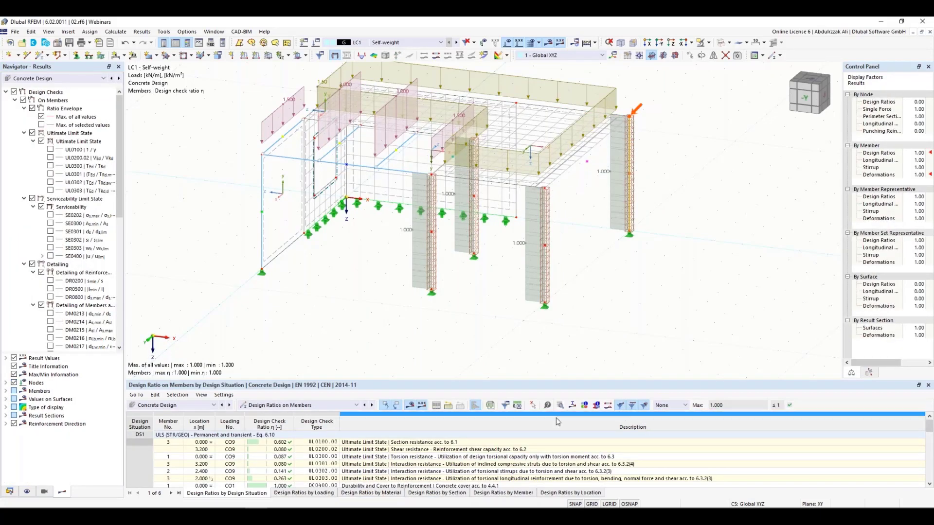
Step: Limit the Design Ratios by Design Situation table to governing rows only for ultimate limit state, serviceability limit state and detailing
left_click(508, 407)
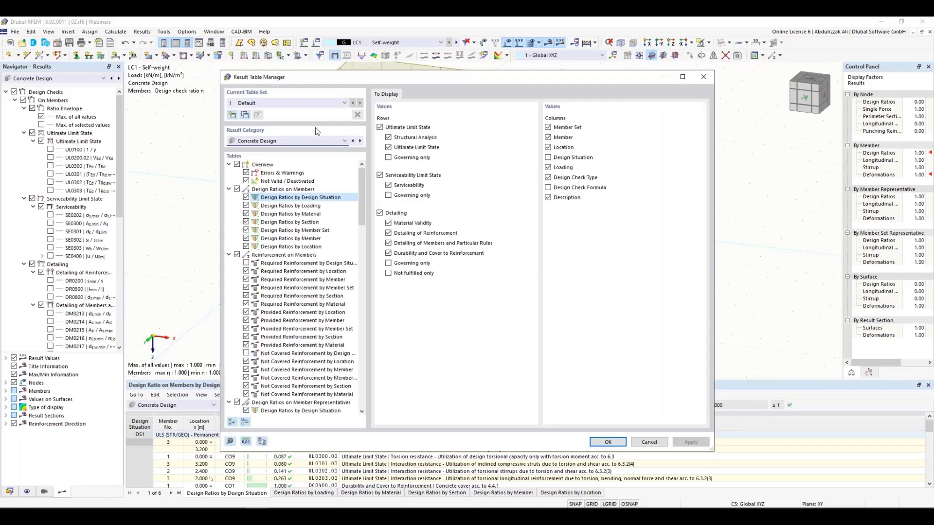
left_click(389, 157)
left_click(388, 195)
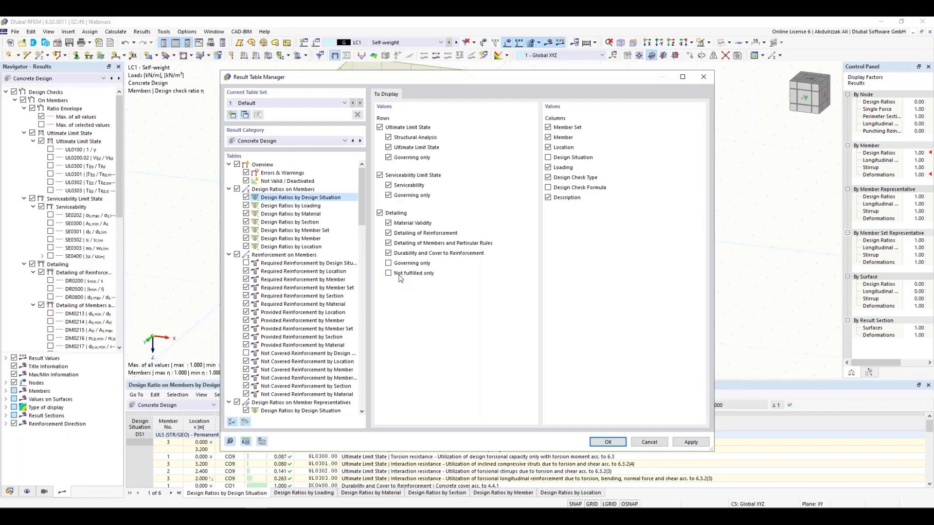
left_click(400, 265)
left_click(609, 442)
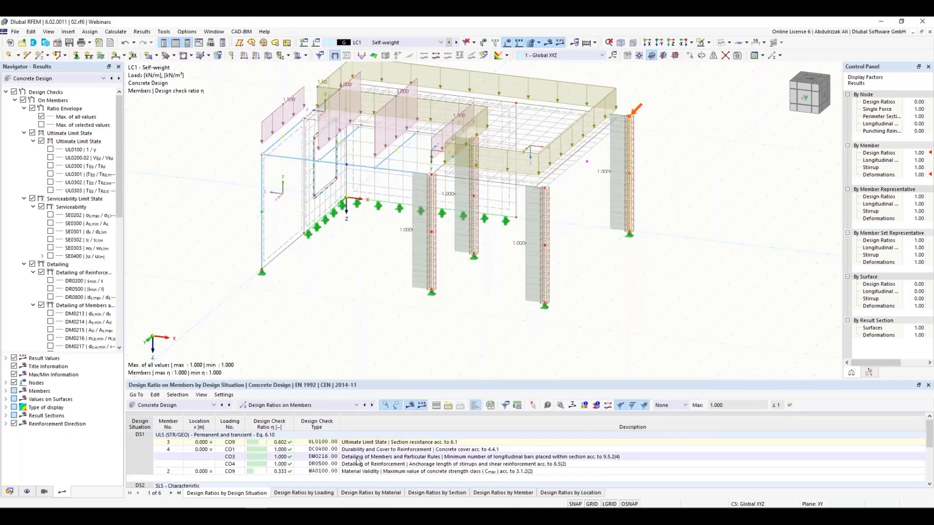
Step: Show the design check details of member 3 for section resistance acc. to 6.1 and display its interaction diagram
left_click(363, 444)
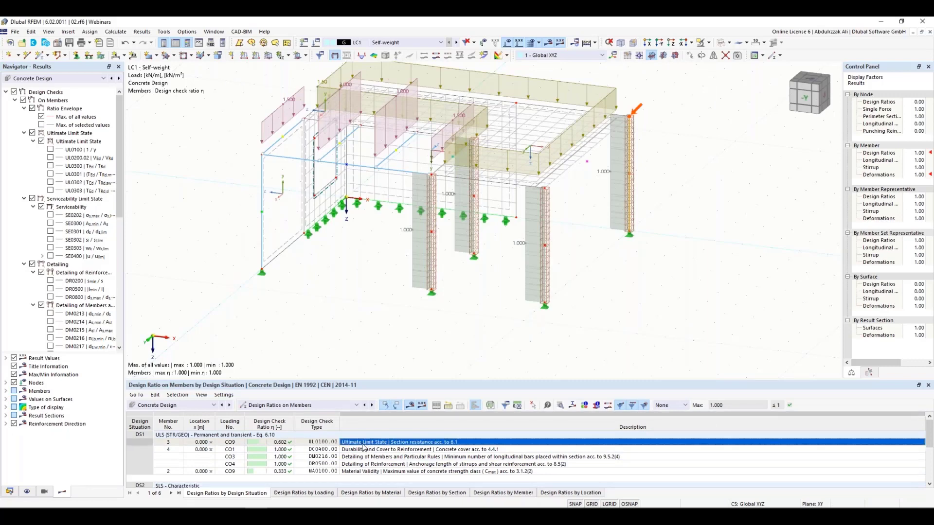
double_click(363, 445)
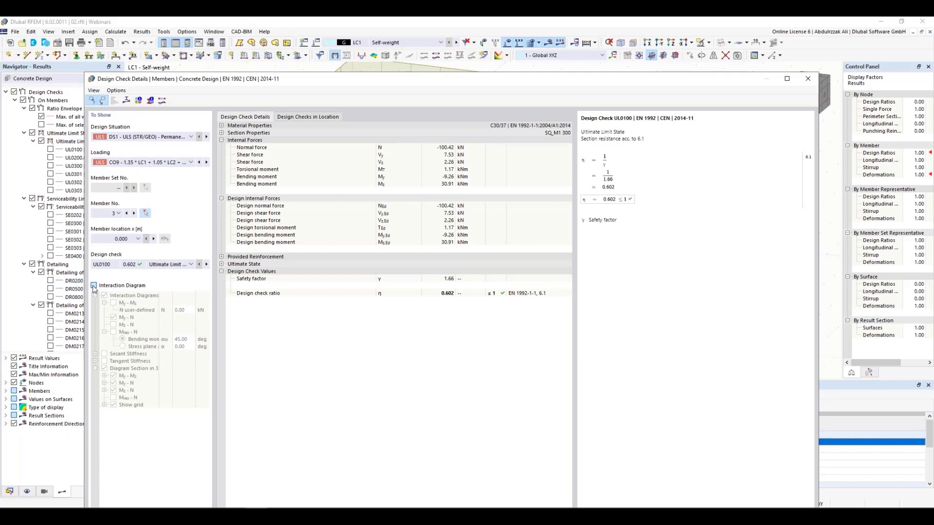
left_click(93, 286)
left_click(383, 118)
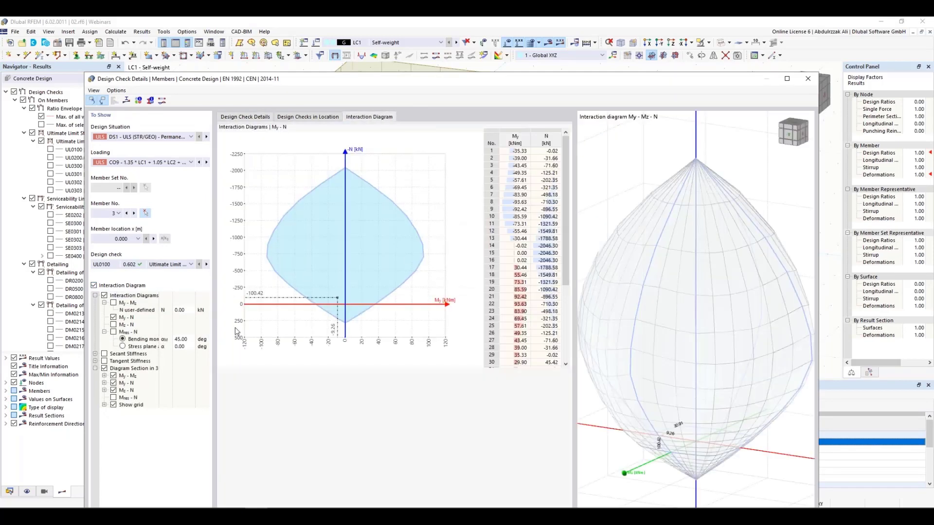
Step: Replace the My-N interaction diagram with the Mz-N diagram, inspect it and close the design check details
left_click(114, 318)
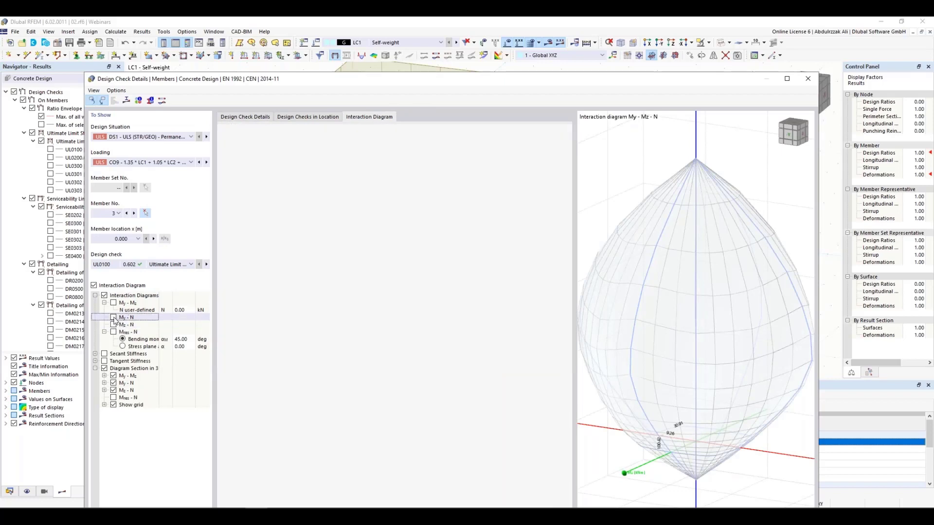
left_click(113, 325)
left_click(113, 324)
left_click(114, 325)
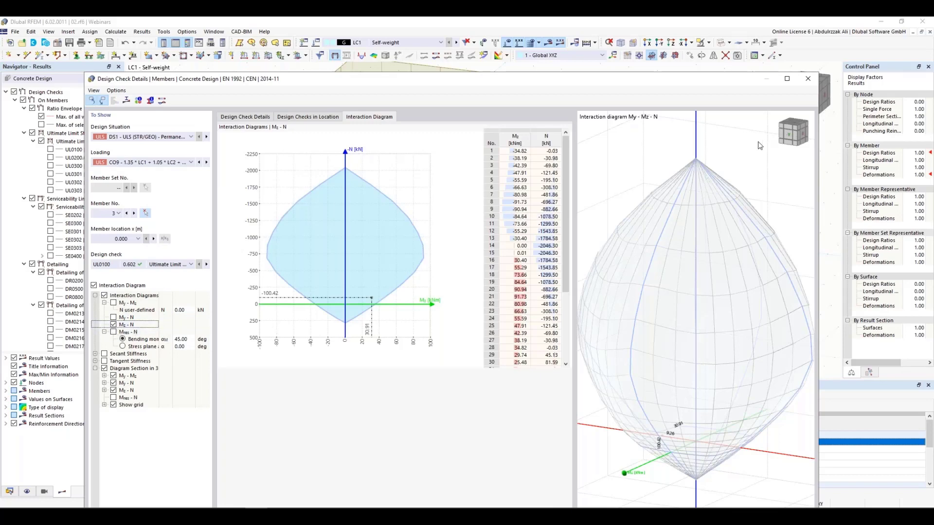
left_click(808, 78)
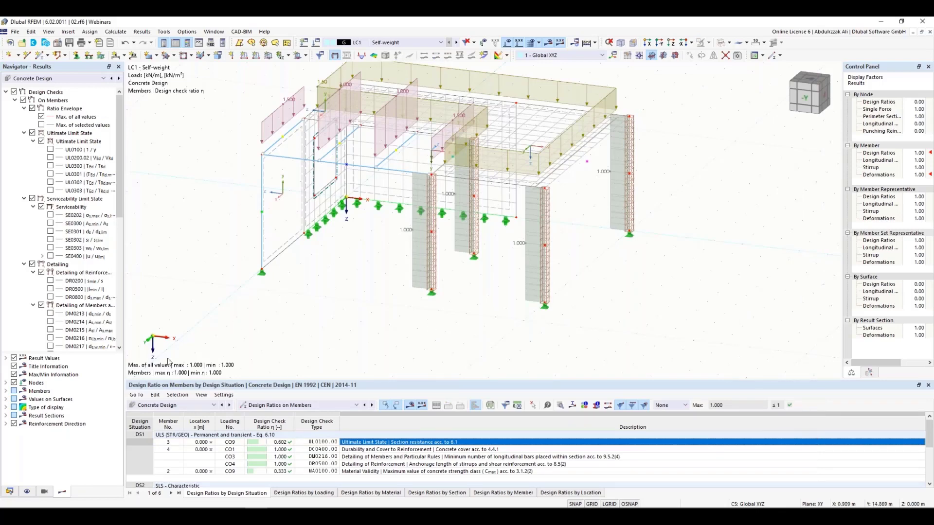
Step: Create a new printout report for the model
left_click(9, 491)
scroll(75, 424, "down", 5)
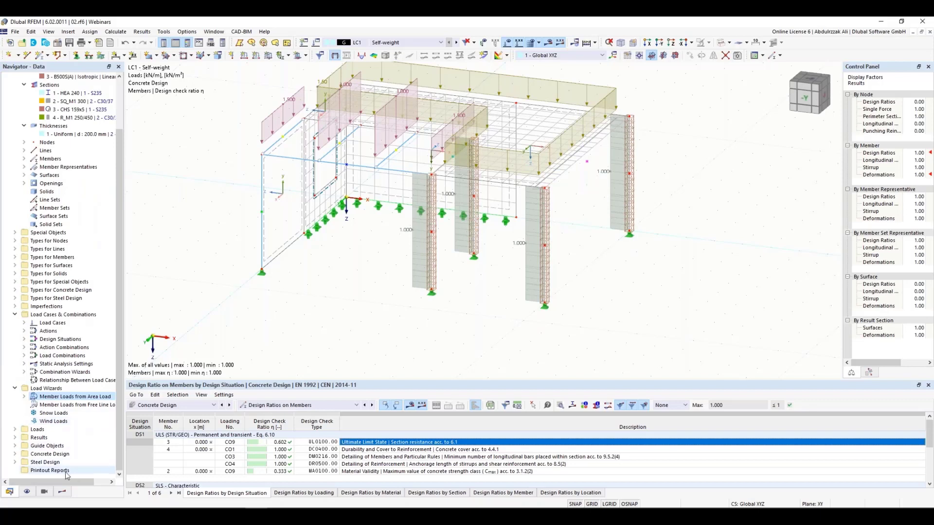
right_click(68, 471)
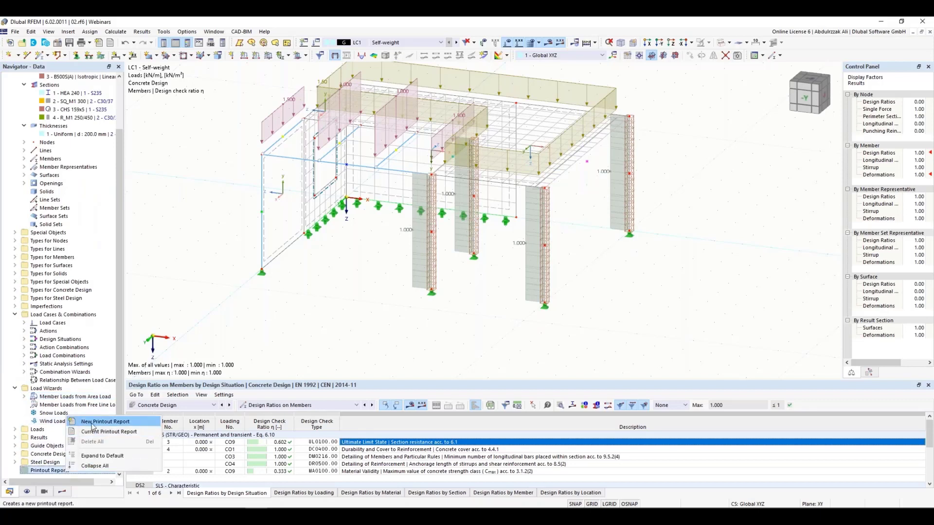
left_click(93, 427)
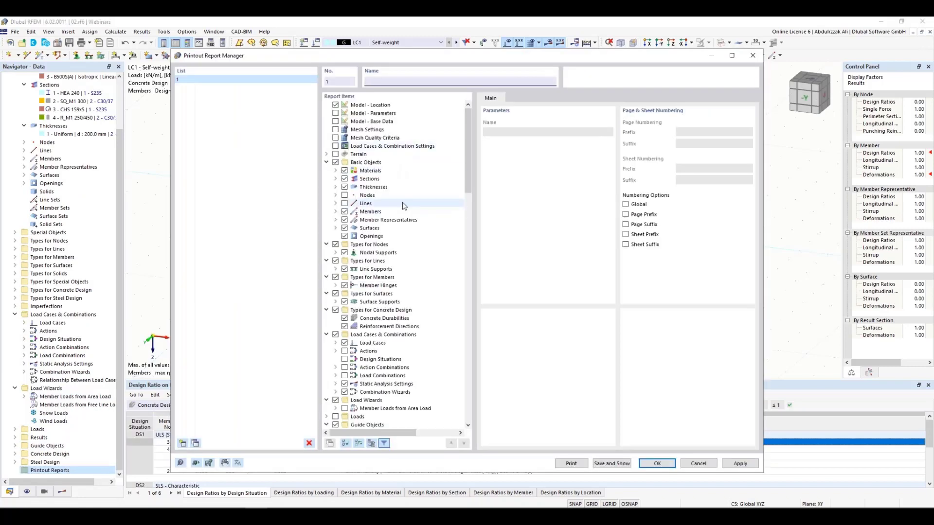
Step: Review the report items, including the Concrete Design and Steel Design results, and generate the printout report with the default selection
scroll(413, 190, "down", 12)
scroll(431, 198, "up", 12)
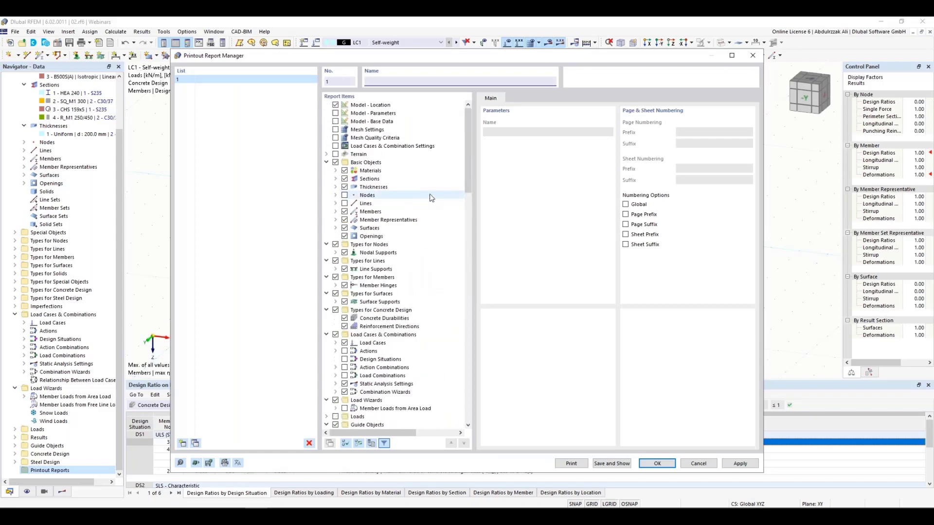
scroll(431, 197, "down", 15)
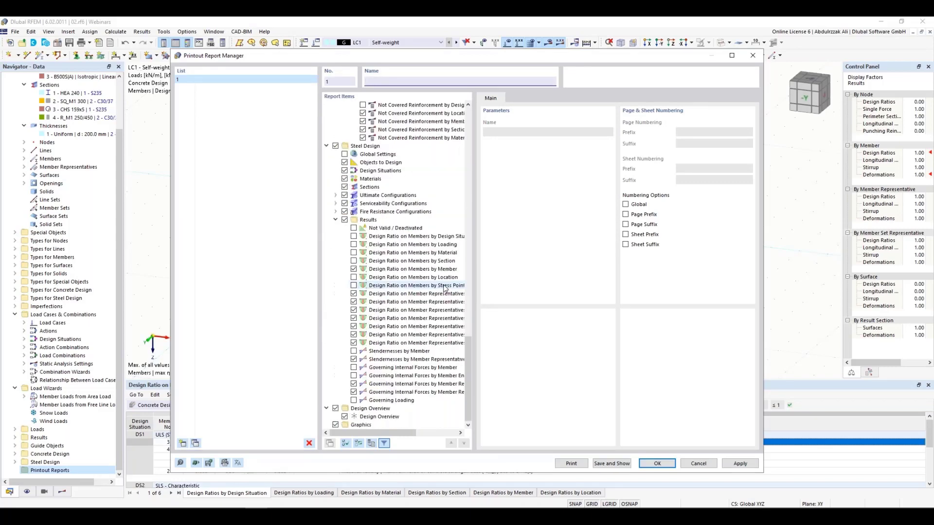
scroll(444, 287, "up", 11)
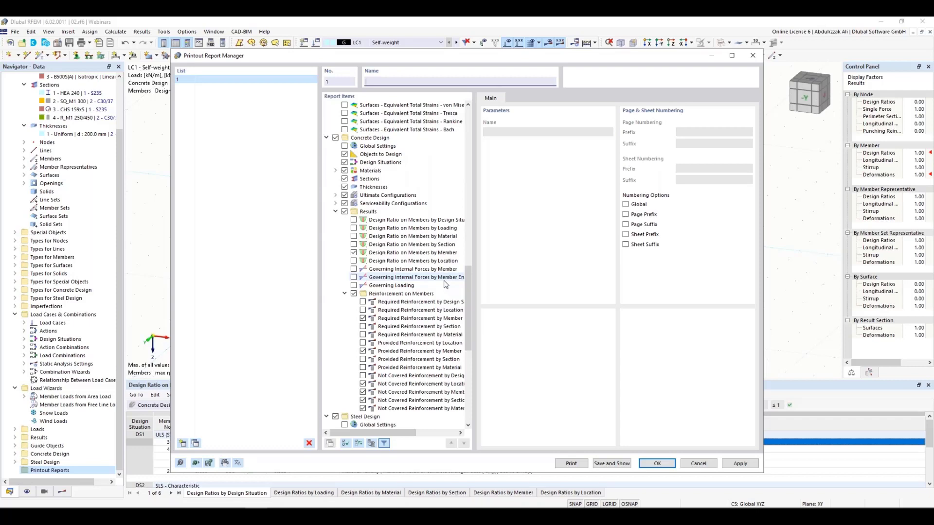
scroll(444, 284, "up", 8)
key("Escape")
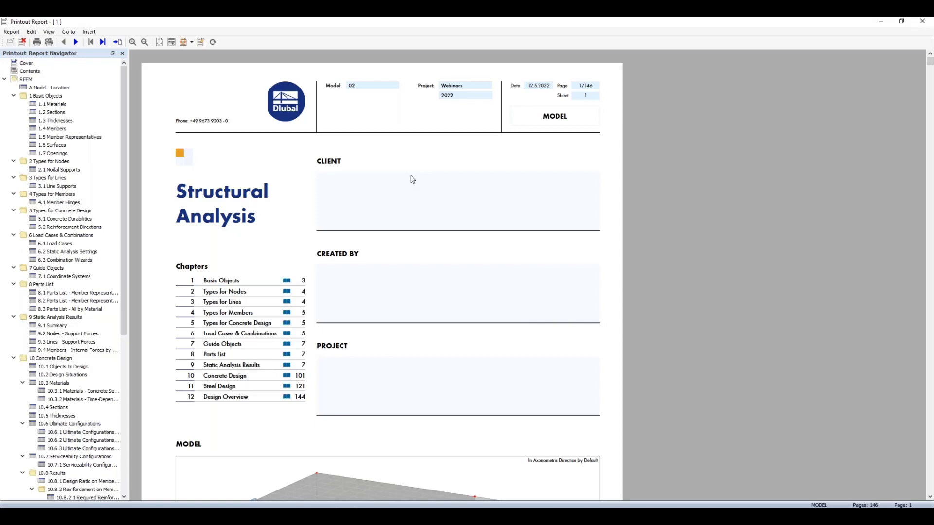
Step: Examine the report's cover, table of contents and chapter structure from Basic Objects through Design Overview
scroll(421, 180, "down", 1)
scroll(71, 153, "down", 5)
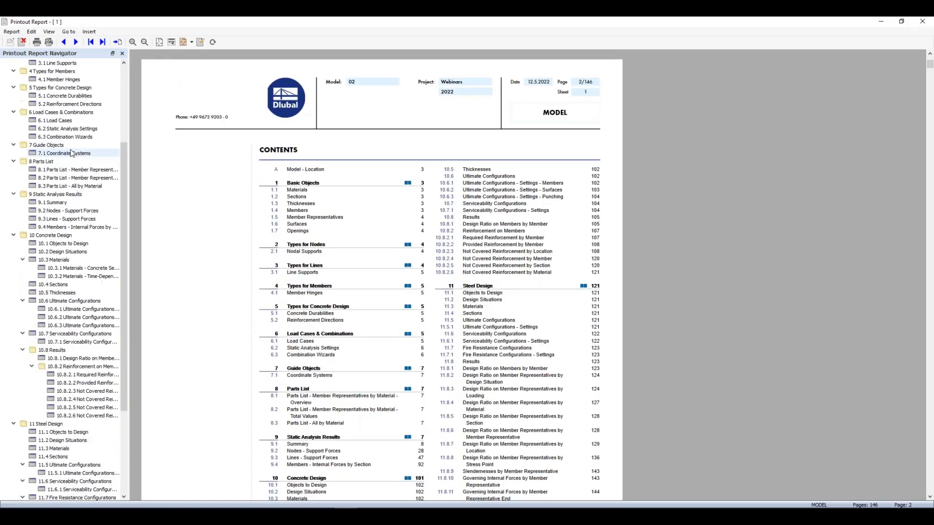
scroll(73, 153, "down", 5)
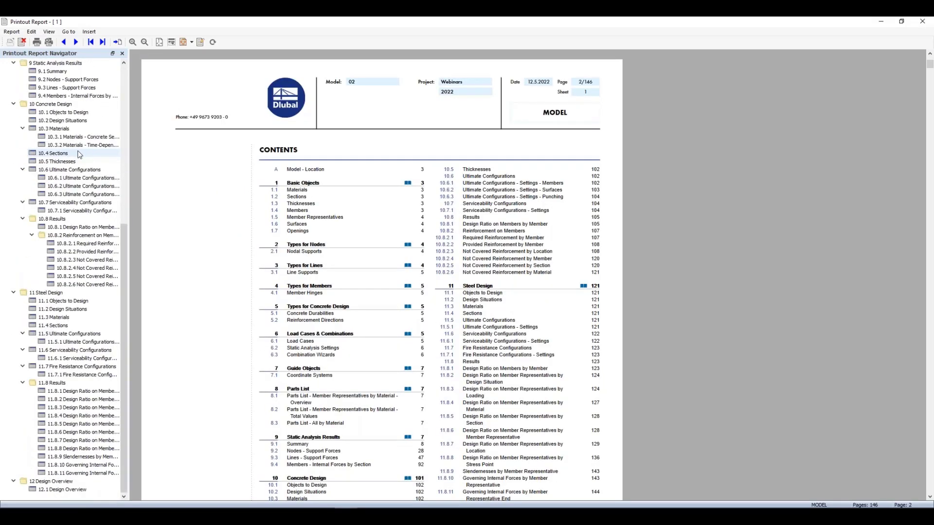
scroll(79, 154, "up", 10)
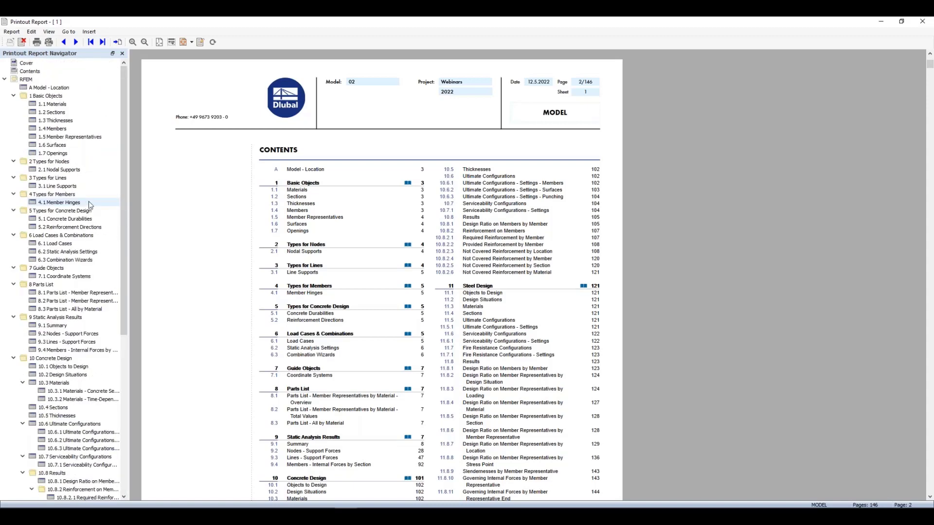
scroll(81, 183, "down", 9)
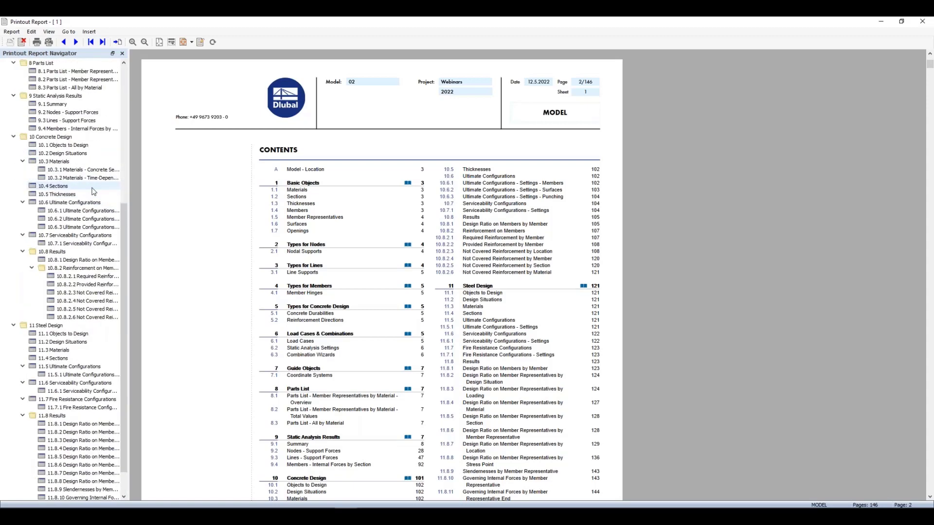
scroll(409, 241, "up", 10)
scroll(12, 109, "up", 9)
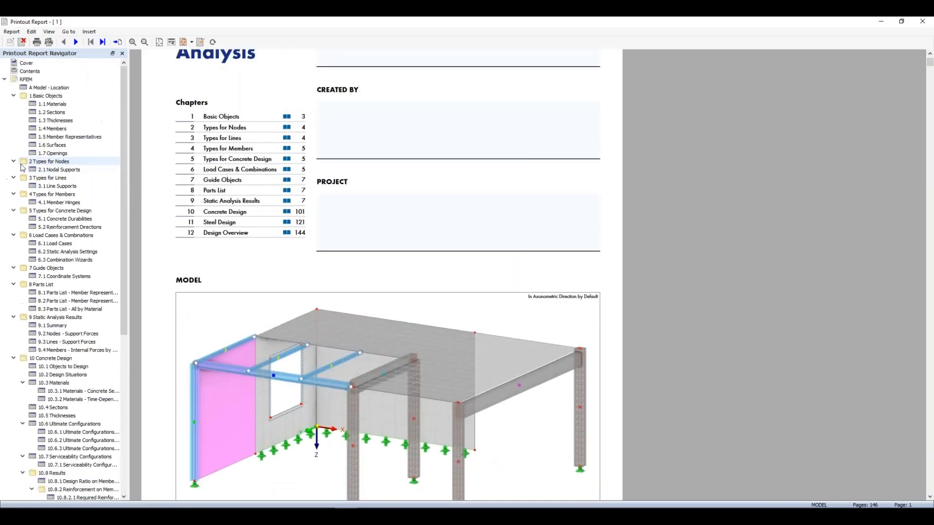
Step: Edit the report's cover picture by tightening the print rectangle around the model, and return to the report
right_click(30, 63)
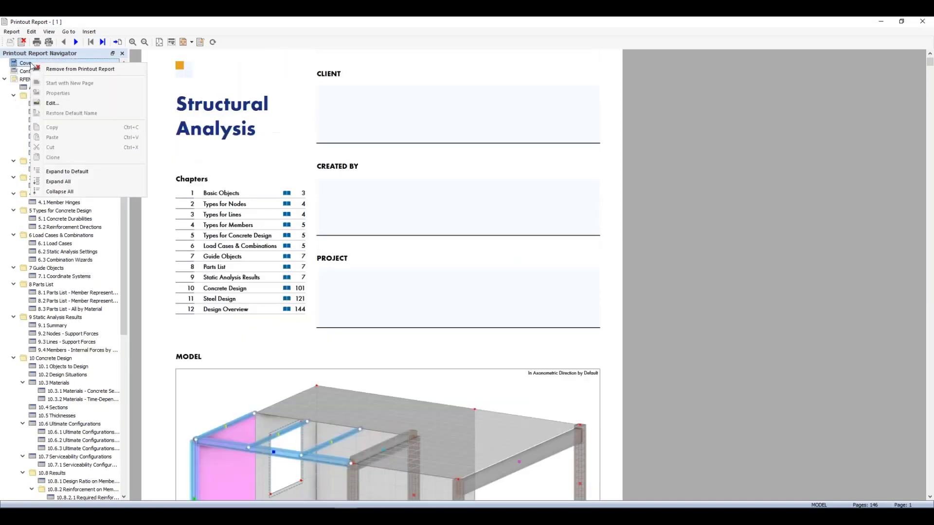
left_click(50, 104)
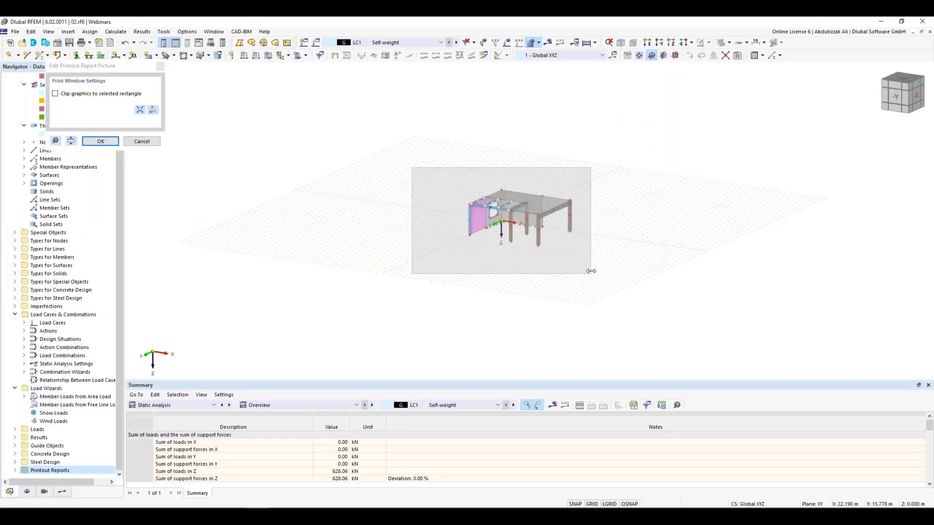
mouse_move(591, 271)
left_mouse_down()
mouse_move(565, 261)
mouse_move(576, 264)
left_mouse_up()
left_click_drag(412, 221, 460, 221)
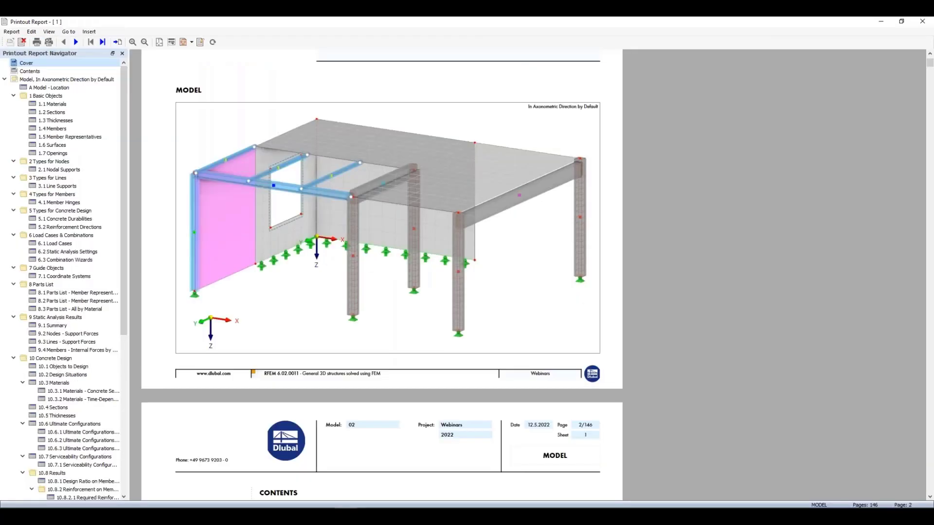
Step: Look through the report's chapter tree again, checking the concrete and steel design entries
scroll(100, 223, "down", 5)
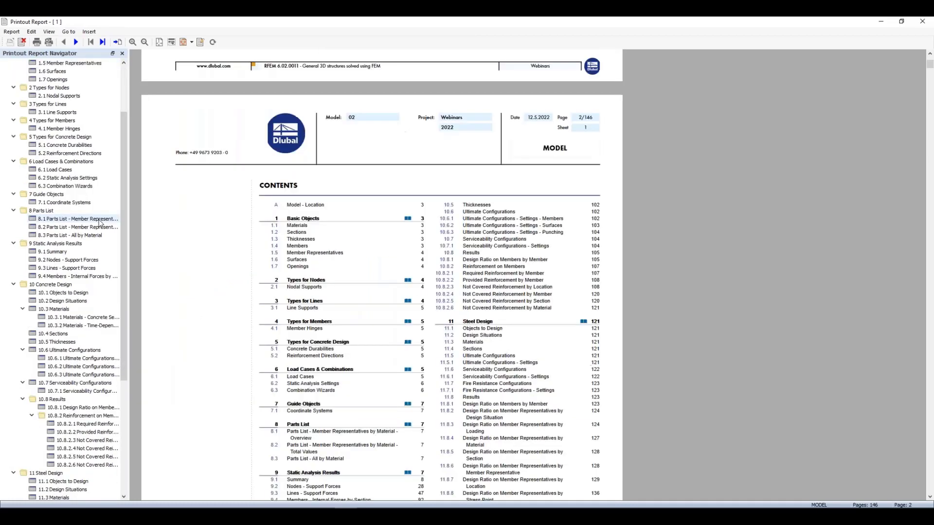
scroll(100, 224, "down", 1)
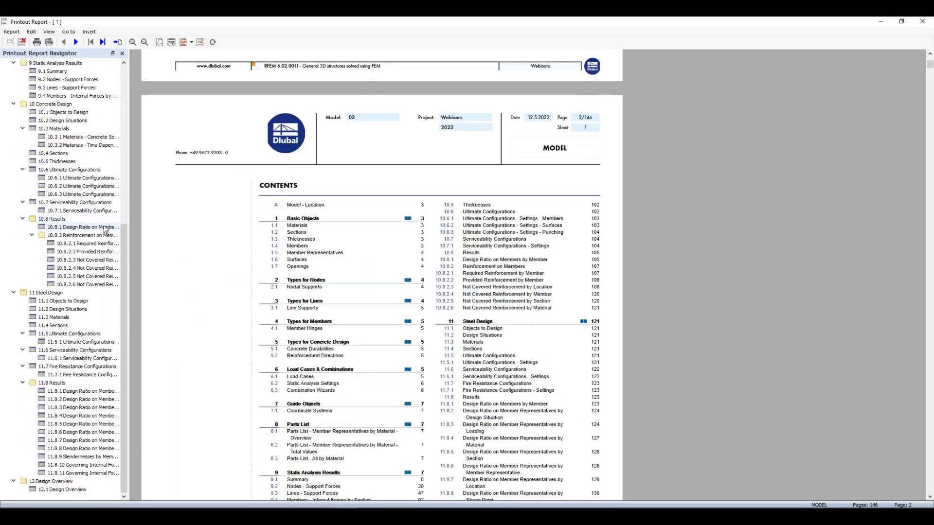
scroll(106, 229, "up", 10)
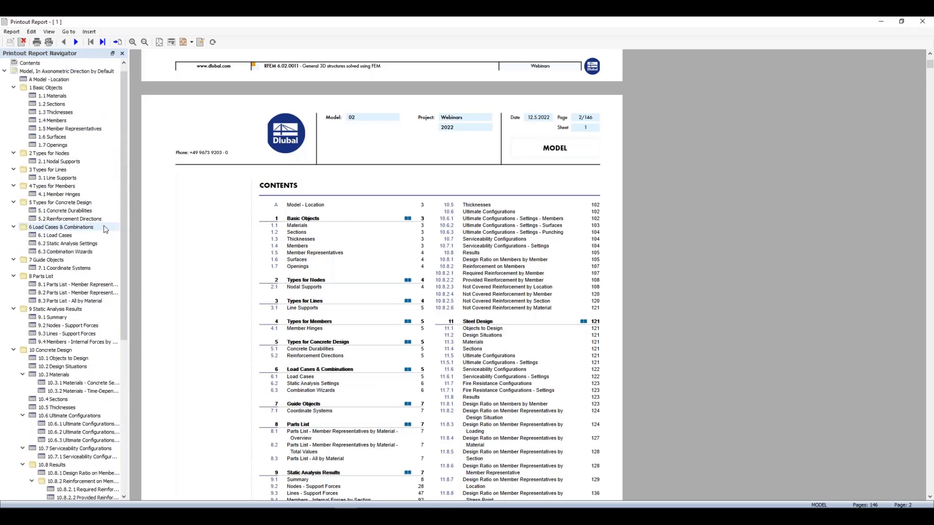
Step: Return to the model and send the current Concrete Design graphic to printout report 1 as a window-filling picture
left_click(901, 22)
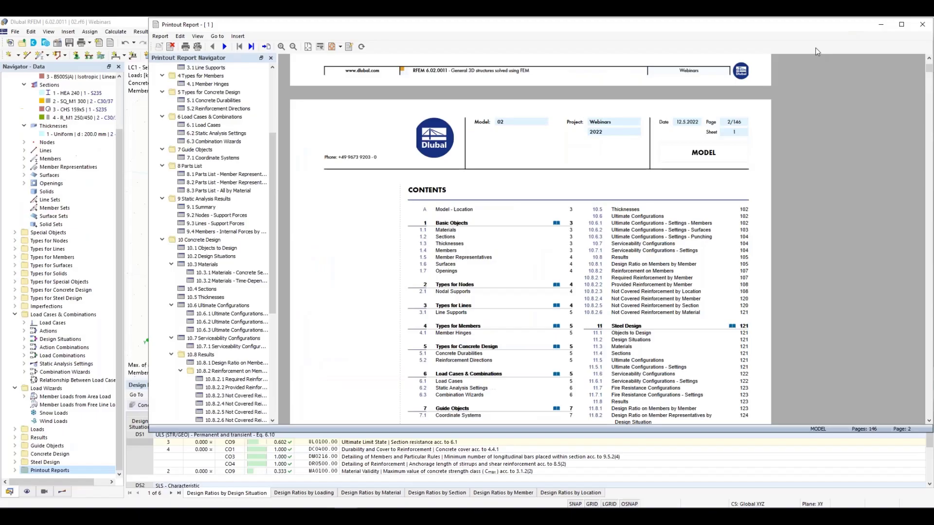
left_click_drag(671, 80, 681, 155)
left_click(681, 122)
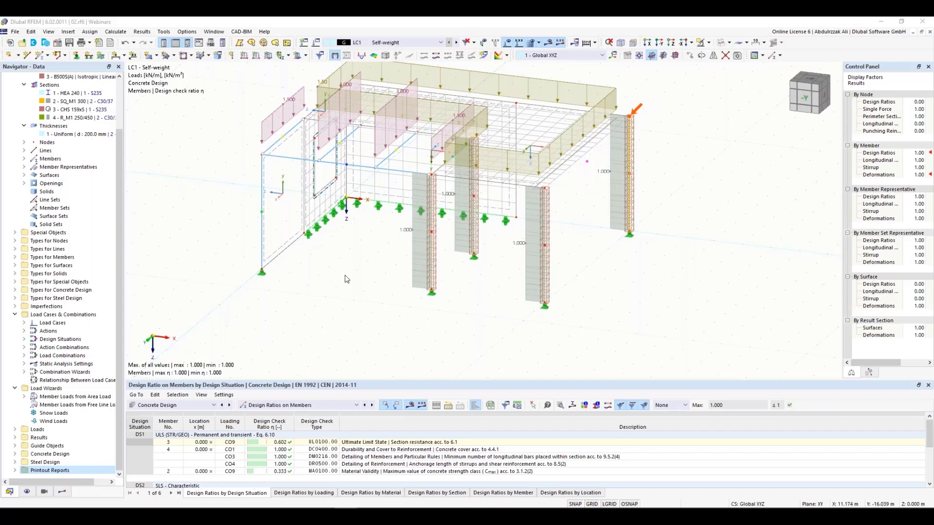
key("ctrl+p")
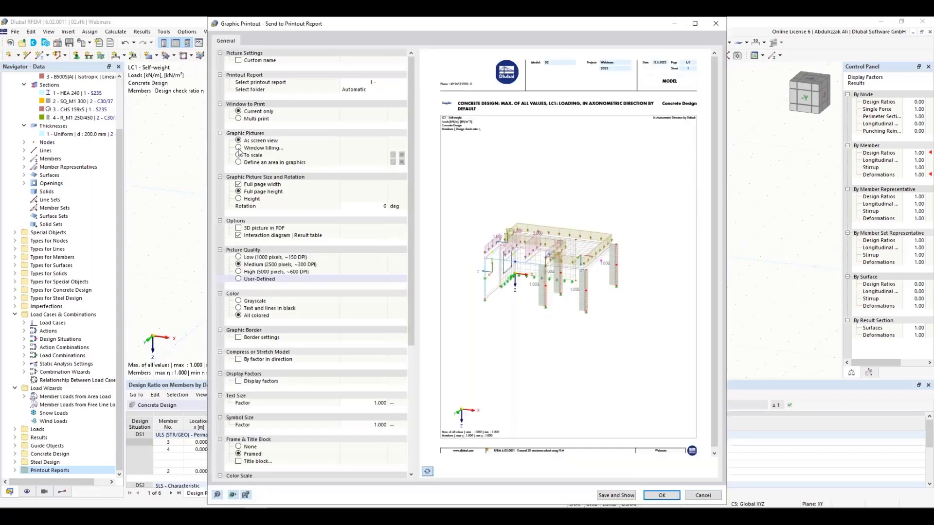
left_click(239, 148)
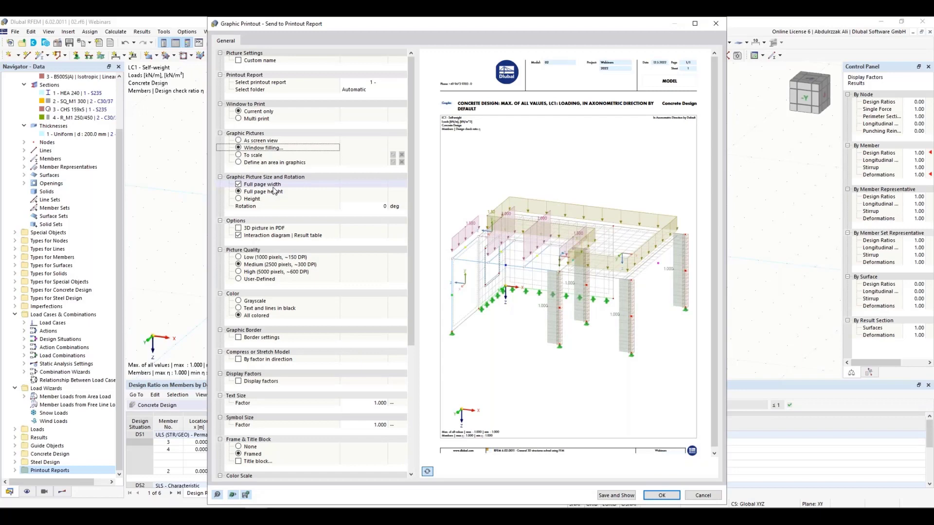
key("Return")
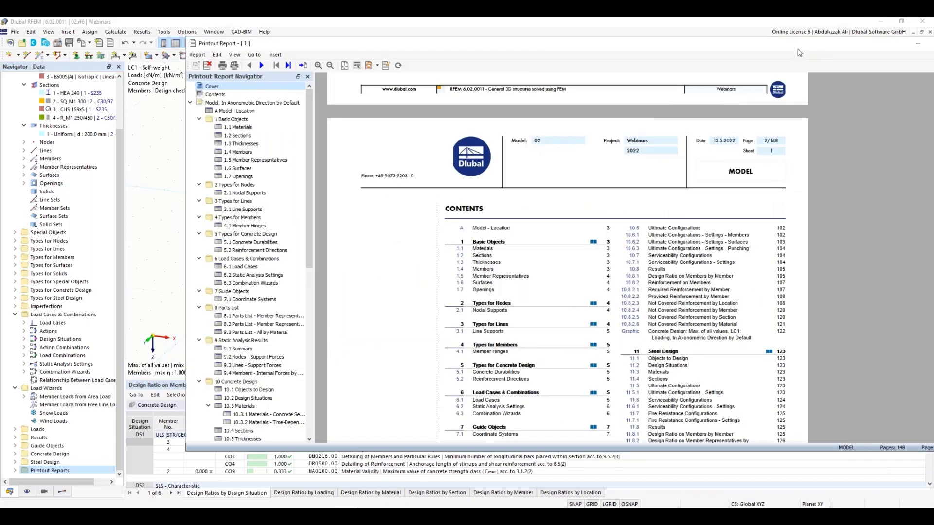
Step: Enlarge the printout report and view the added Concrete Design graphic under the Concrete Design chapter
double_click(798, 45)
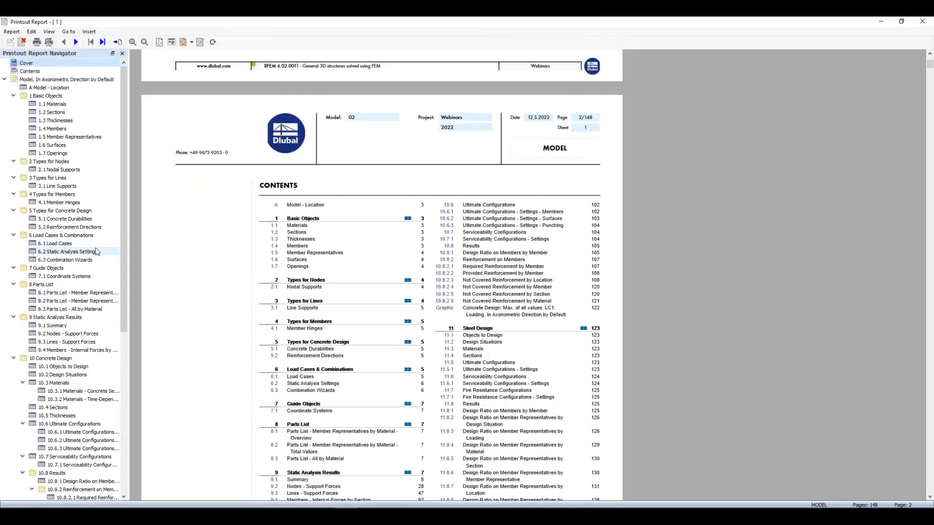
scroll(95, 251, "down", 10)
left_click(83, 285)
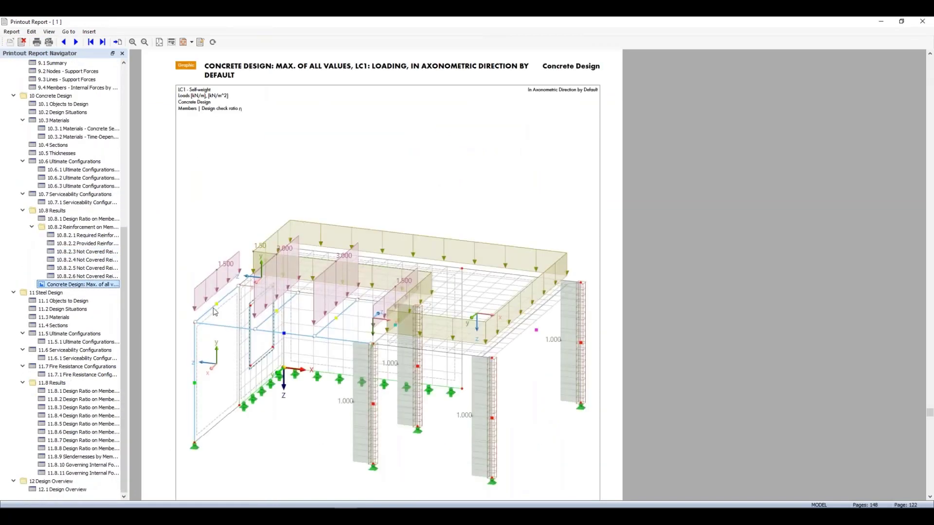
scroll(373, 253, "down", 4)
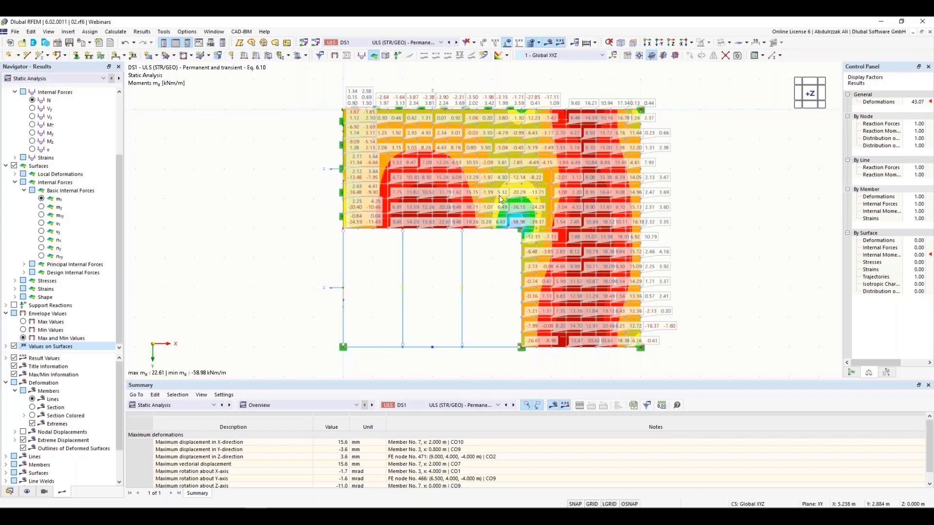
Step: Send the DS1 surface moment m-x graphic to printout report 1 as tiled pictures at a scale of 1:20, and show the report
left_click(90, 45)
left_click(112, 61)
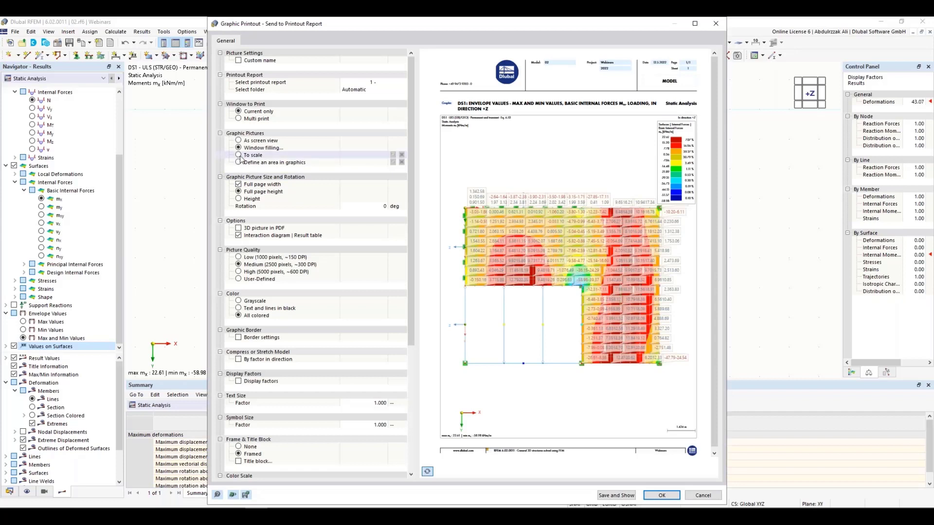
left_click(240, 157)
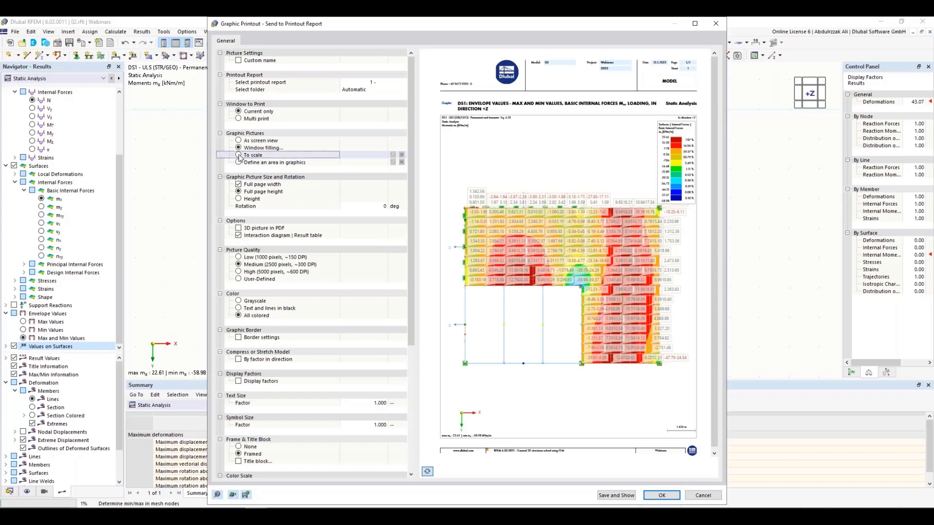
left_click(239, 155)
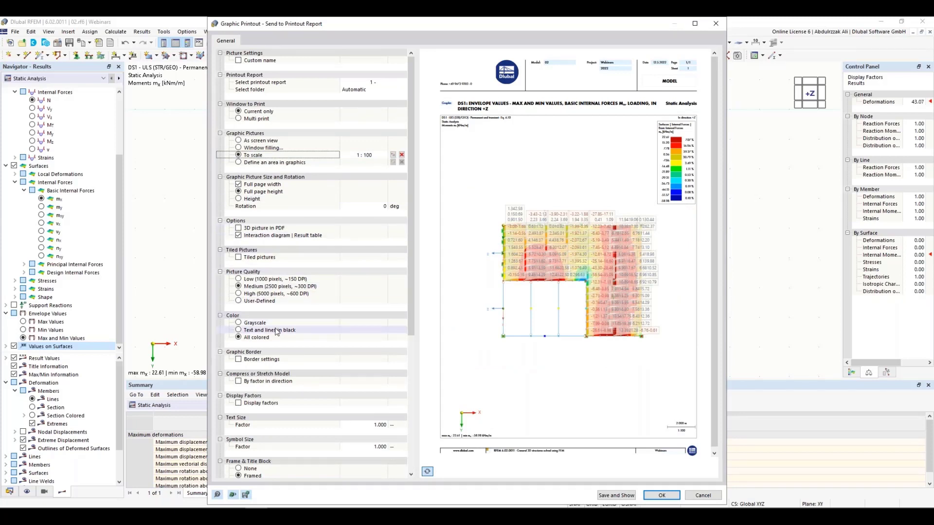
left_click(239, 257)
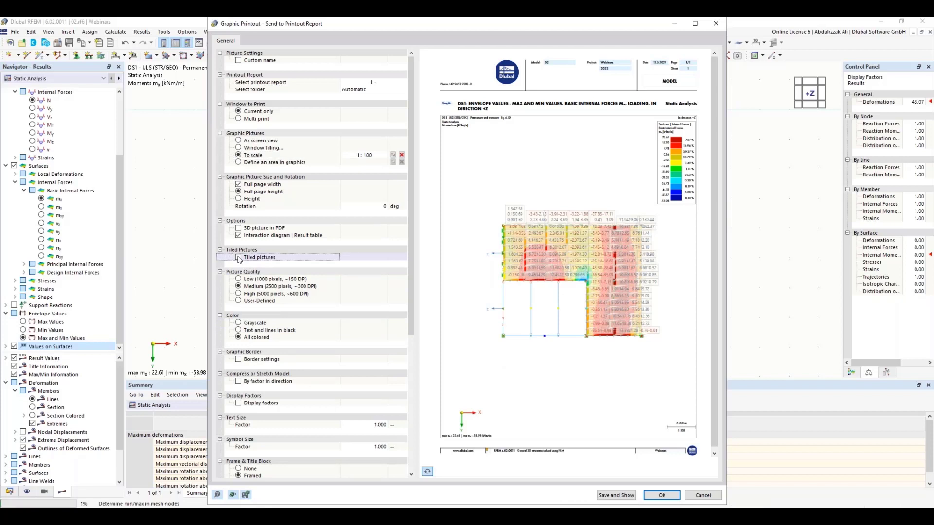
left_click(239, 257)
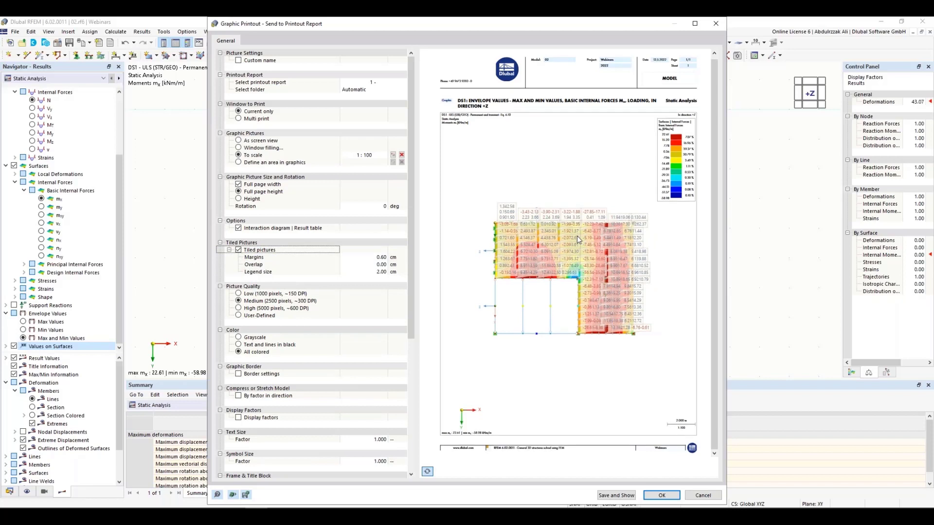
left_click(363, 154)
type("20")
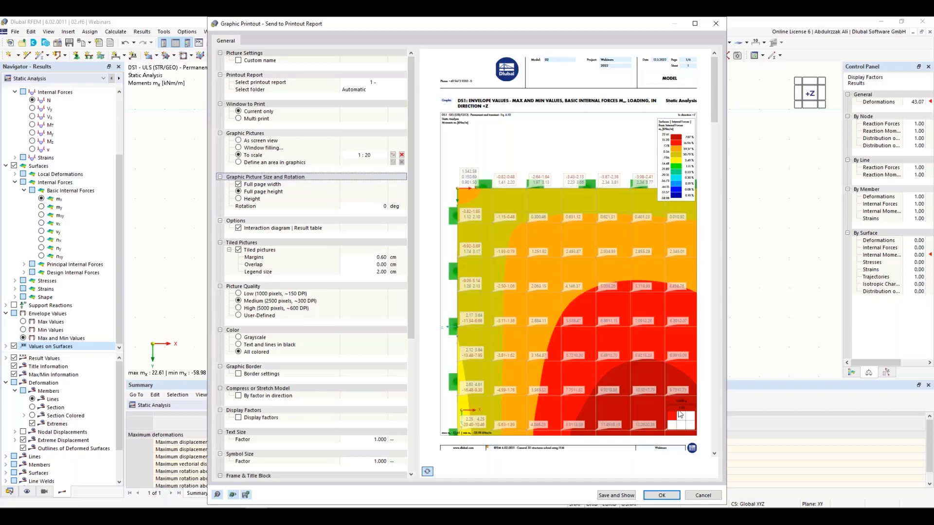
left_click(616, 497)
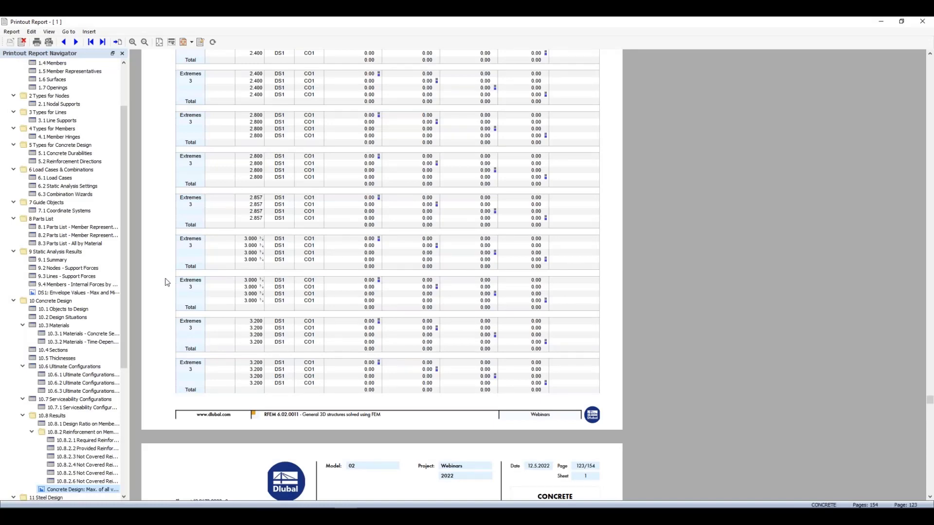
Step: View the Concrete Design graphic in the report and examine the tiled DS1 envelope graphic pages under Static Analysis Results
scroll(123, 277, "down", 1)
scroll(122, 278, "down", 7)
left_click(78, 284)
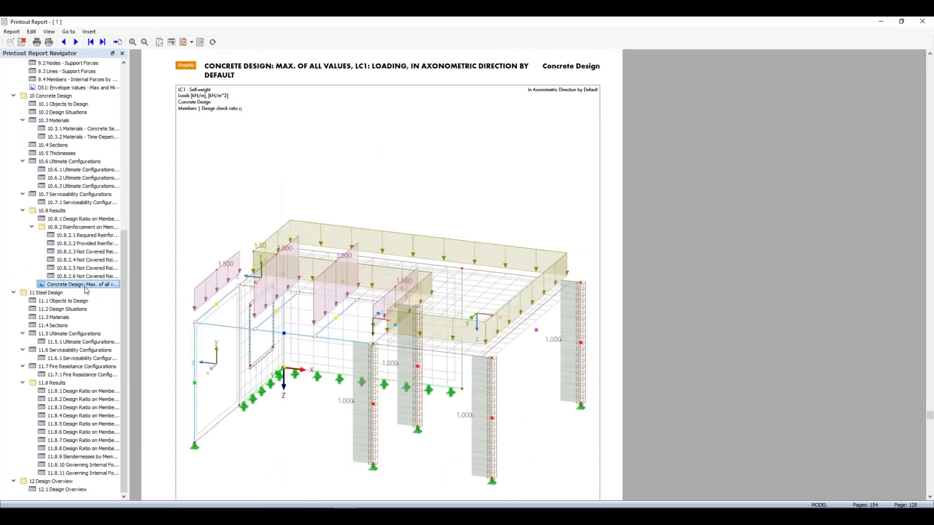
scroll(57, 176, "up", 4)
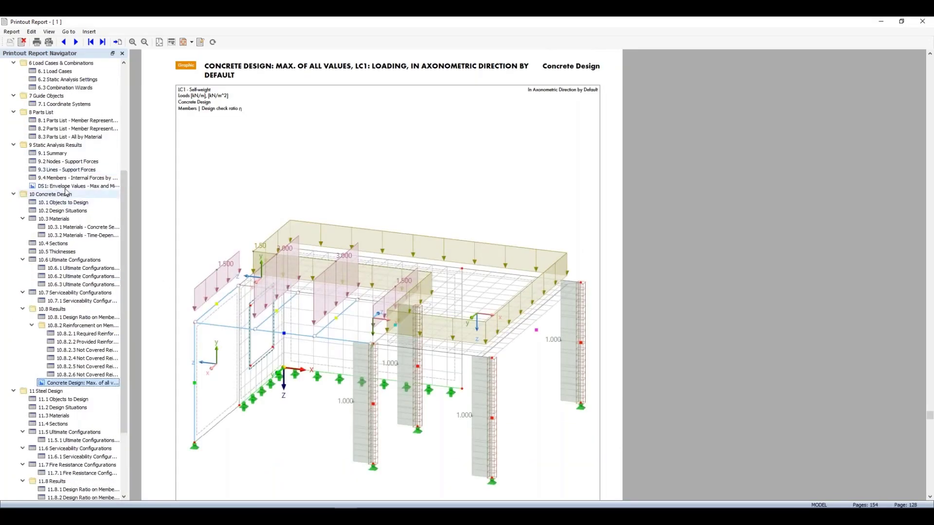
left_click(68, 187)
scroll(533, 173, "down", 5)
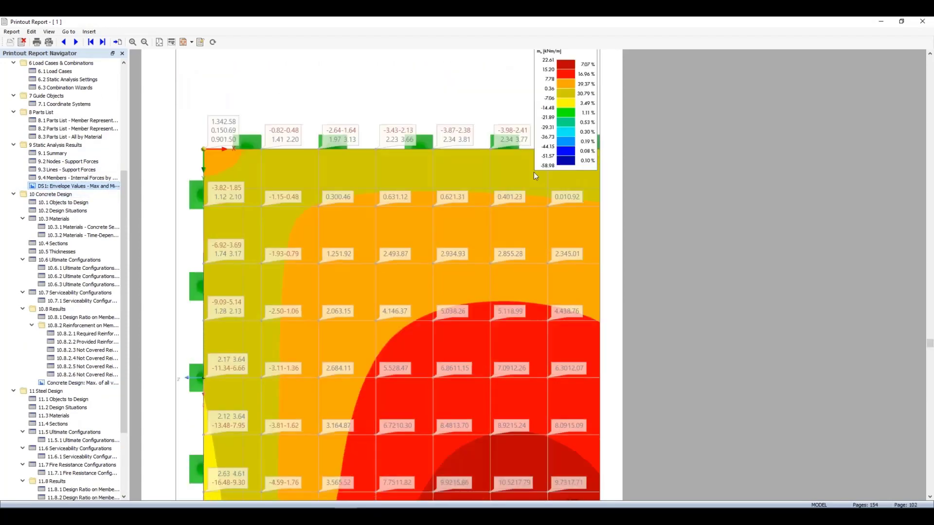
scroll(531, 189, "down", 1)
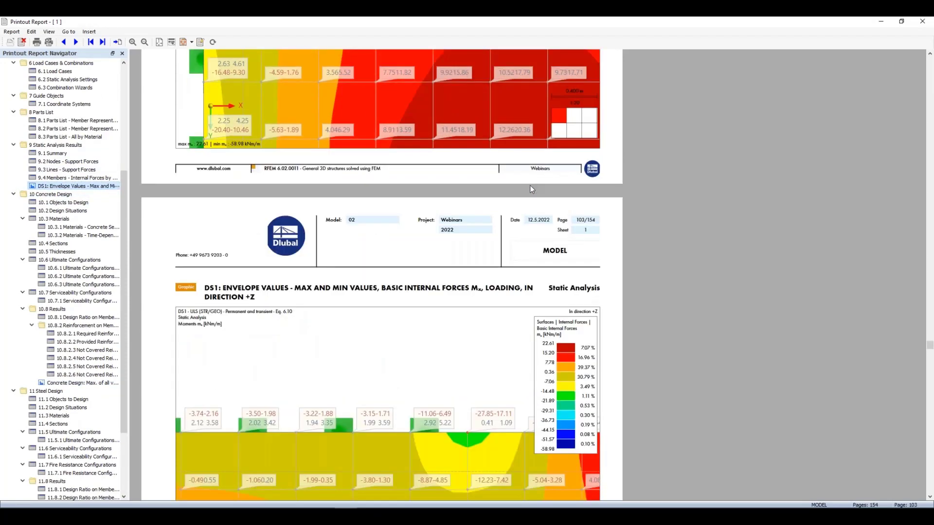
scroll(530, 185, "down", 15)
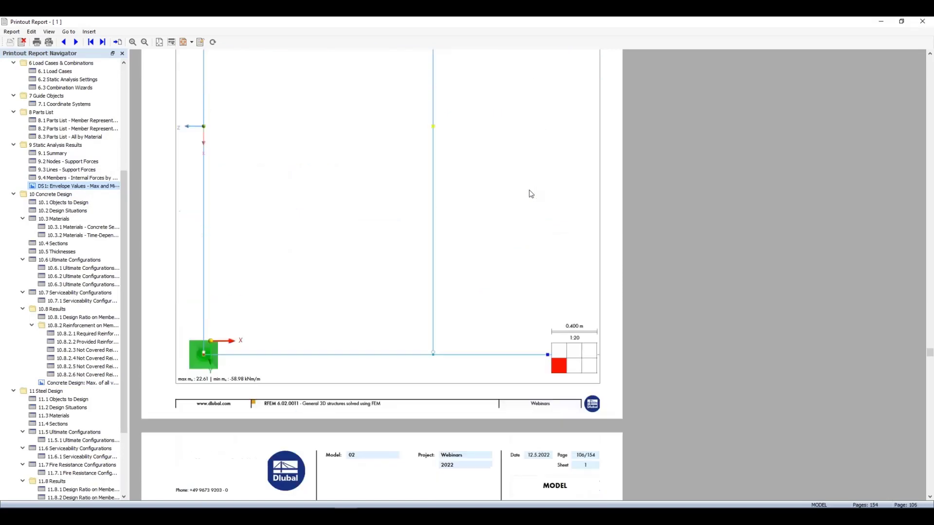
scroll(518, 207, "up", 2)
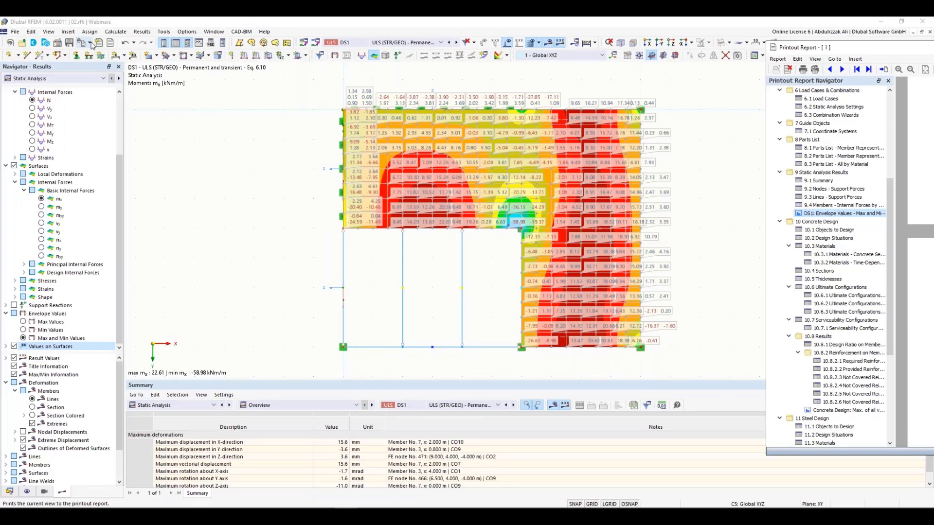
left_click(91, 45)
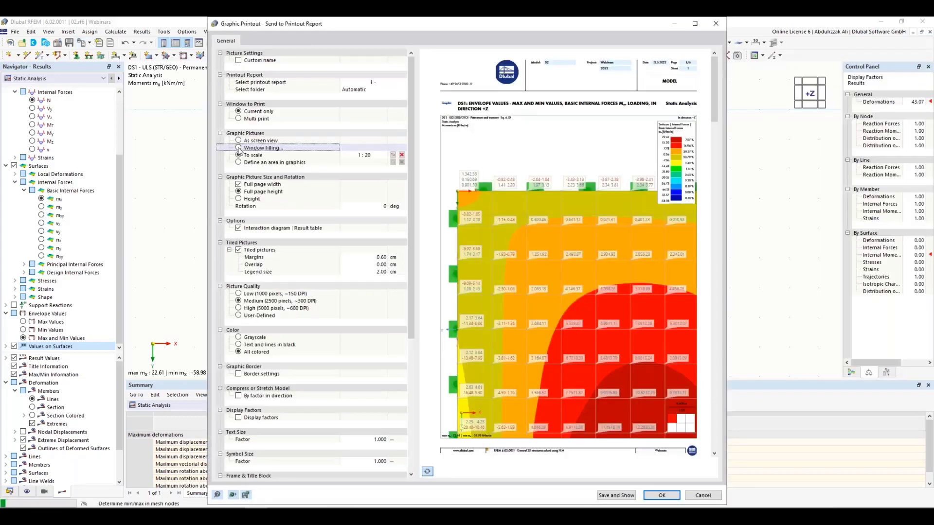
left_click(238, 147)
left_click(239, 119)
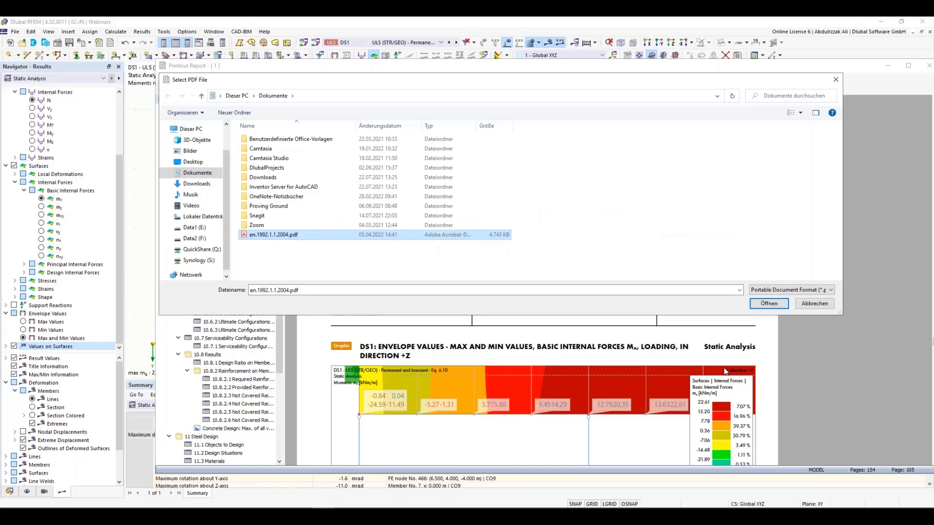
Step: Insert pages 50-55 of en.1992.1.1.2004.pdf into the printout report and view the inserted pages in the enlarged report
key("Return")
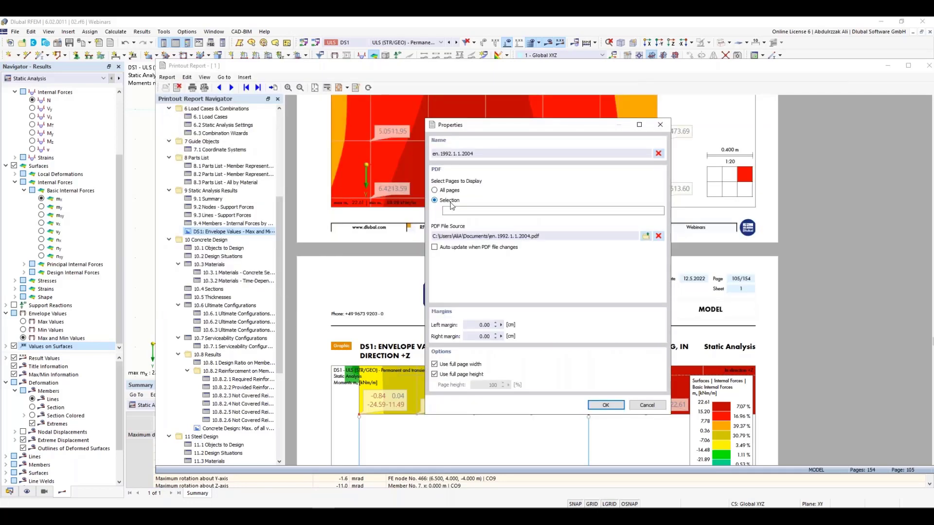
left_click(456, 209)
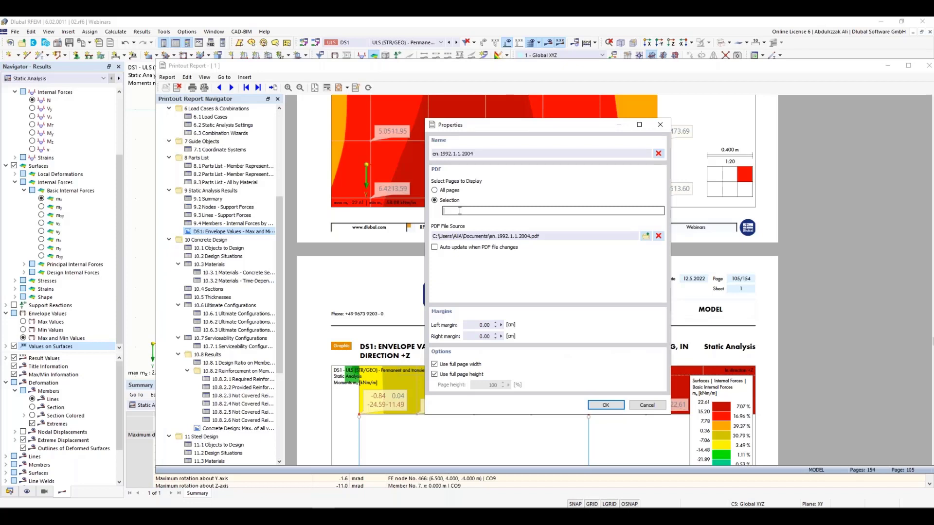
type("50-55")
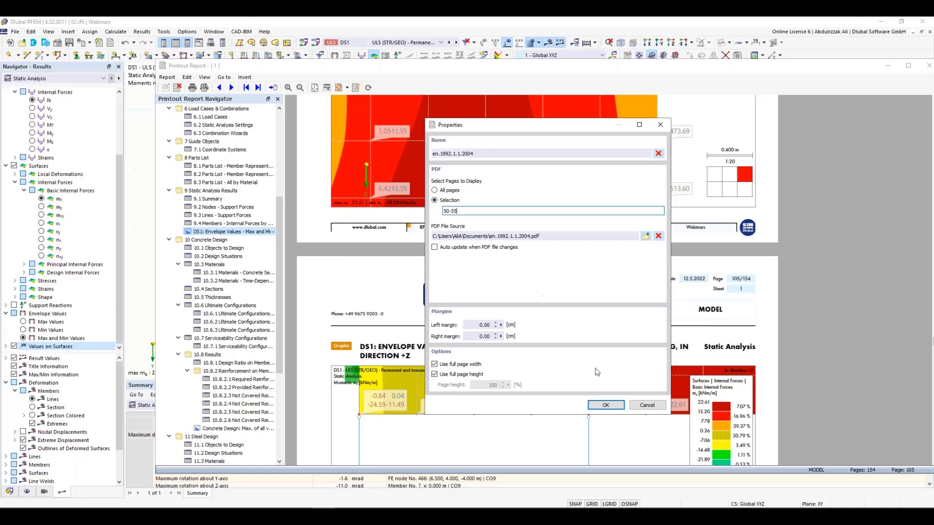
left_click(607, 405)
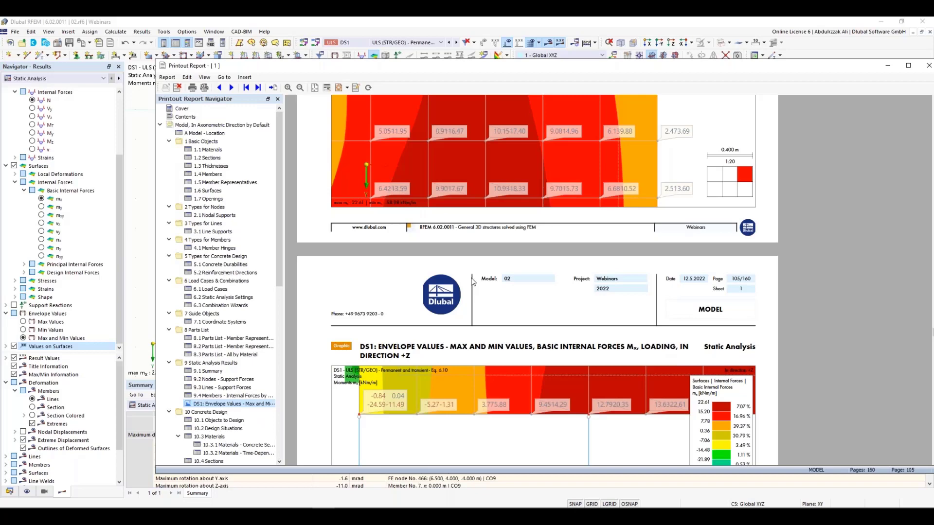
scroll(238, 336, "down", 14)
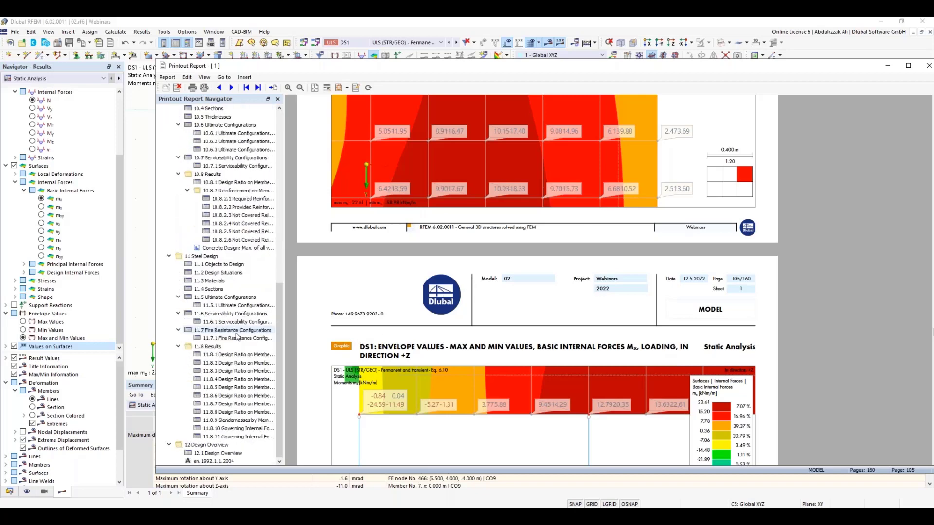
left_click(908, 65)
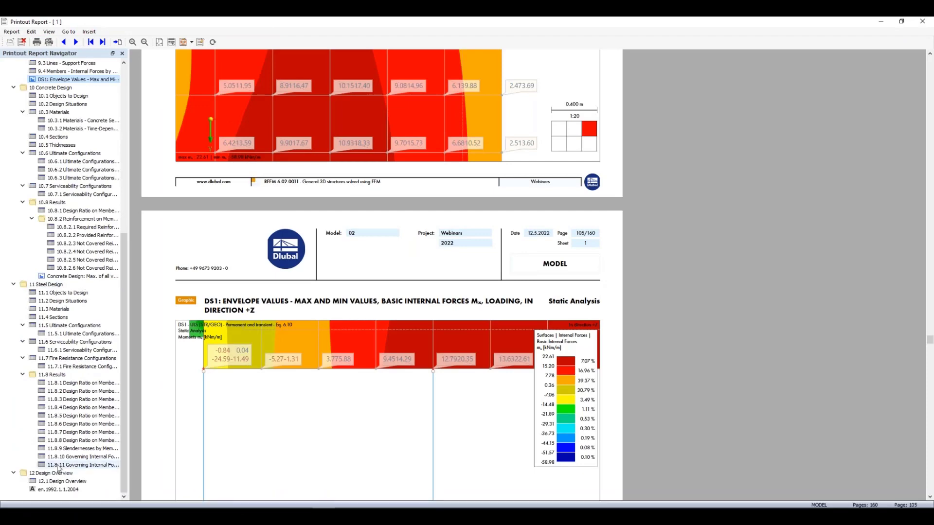
left_click(68, 489)
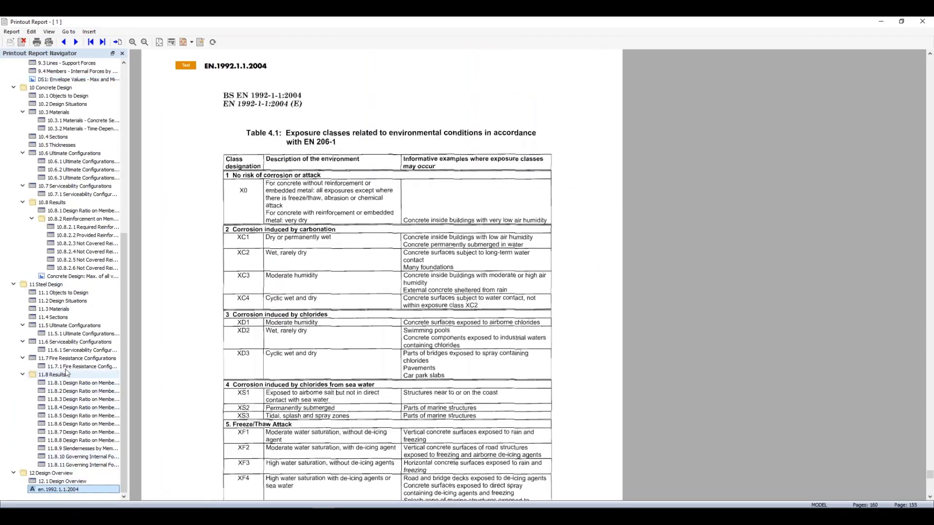
Step: Create a folder named Code below the Concrete Design chapter of the report
right_click(63, 88)
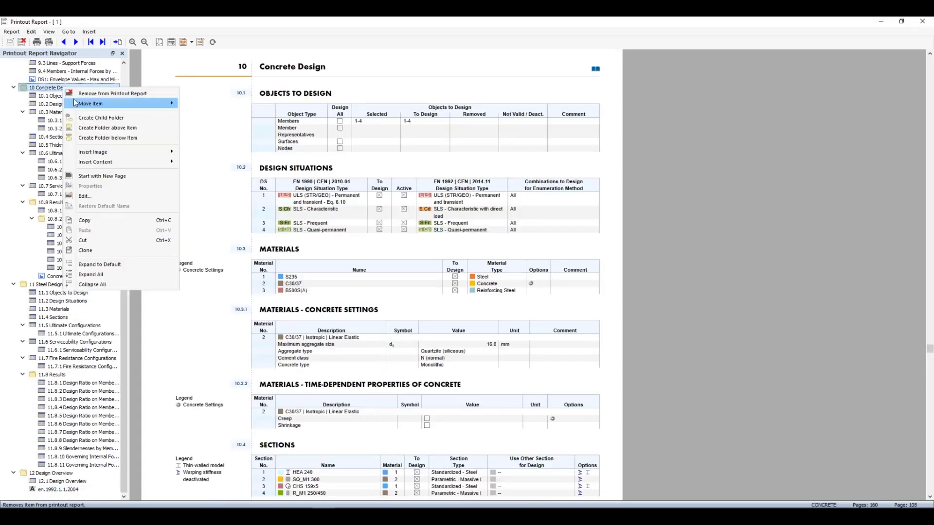
left_click(113, 140)
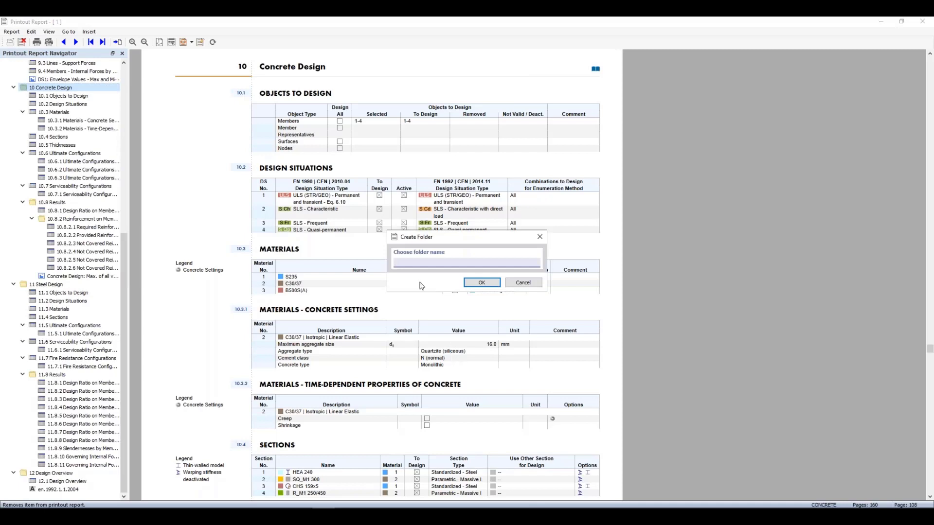
type("Con")
left_click(481, 283)
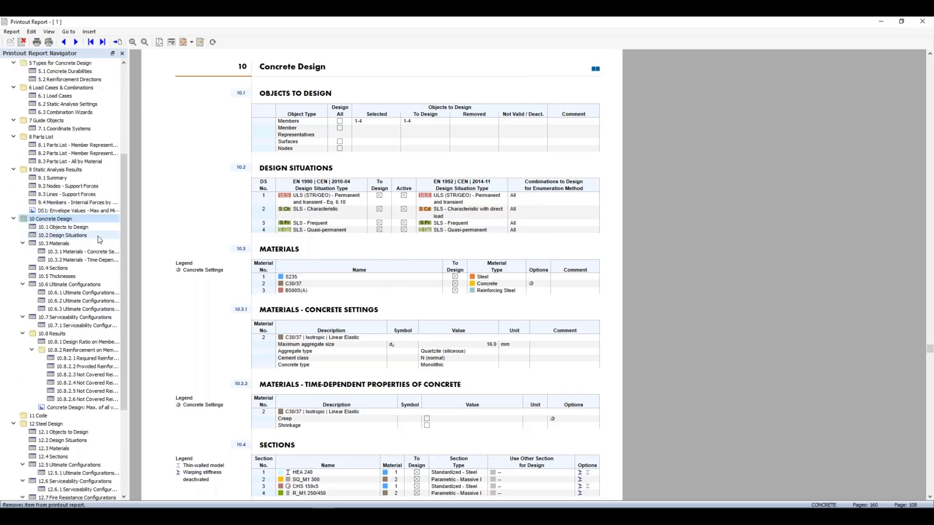
Step: Move the en.1992.1.1.2004 entry into the Code folder and collapse that folder
left_click(43, 279)
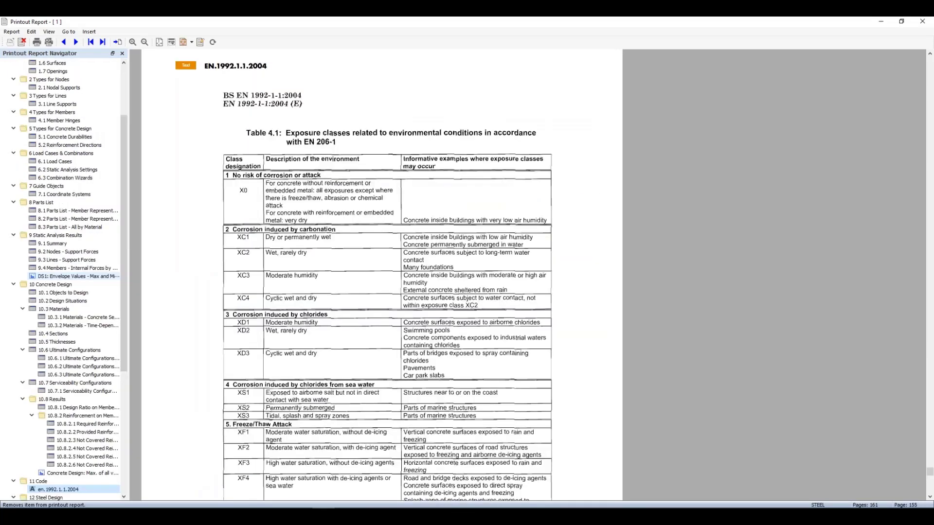
scroll(55, 305, "down", 8)
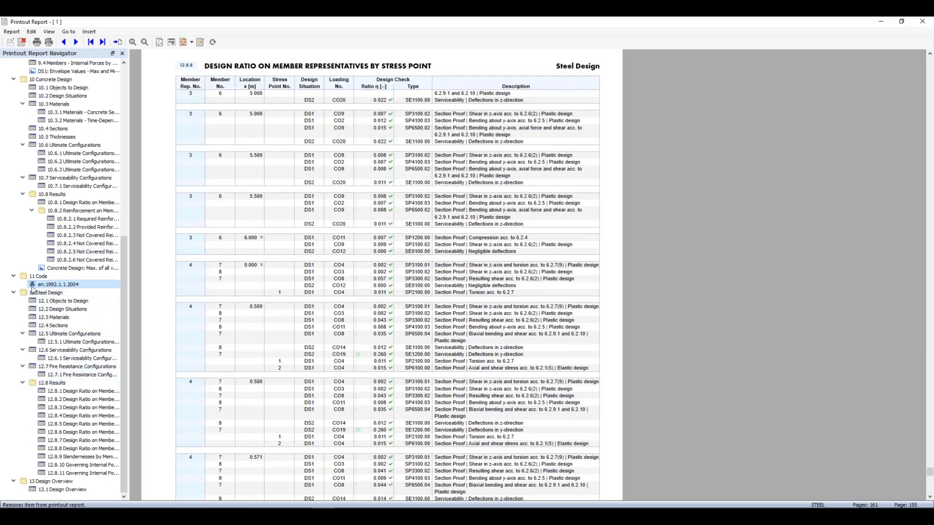
left_click(15, 275)
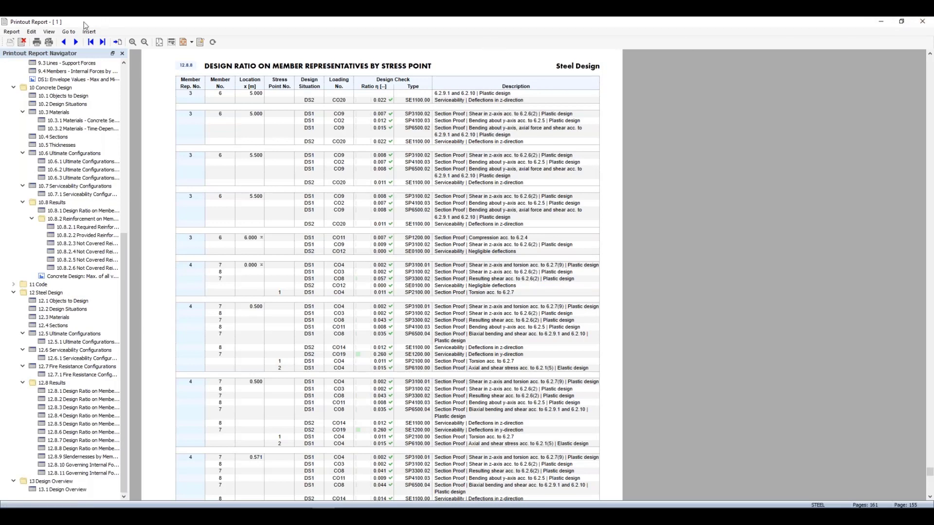
Step: Export the printout report to a PDF file and dismiss the export message
left_click(12, 32)
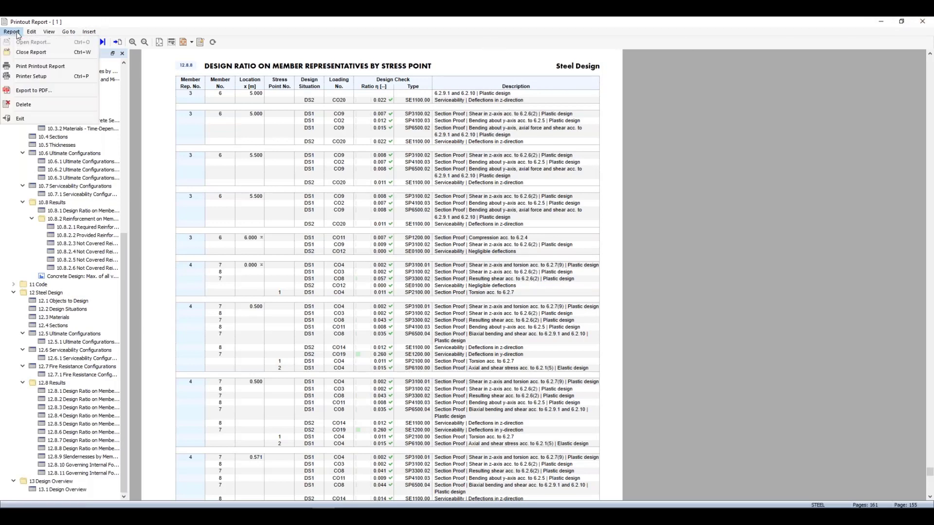
left_click(34, 91)
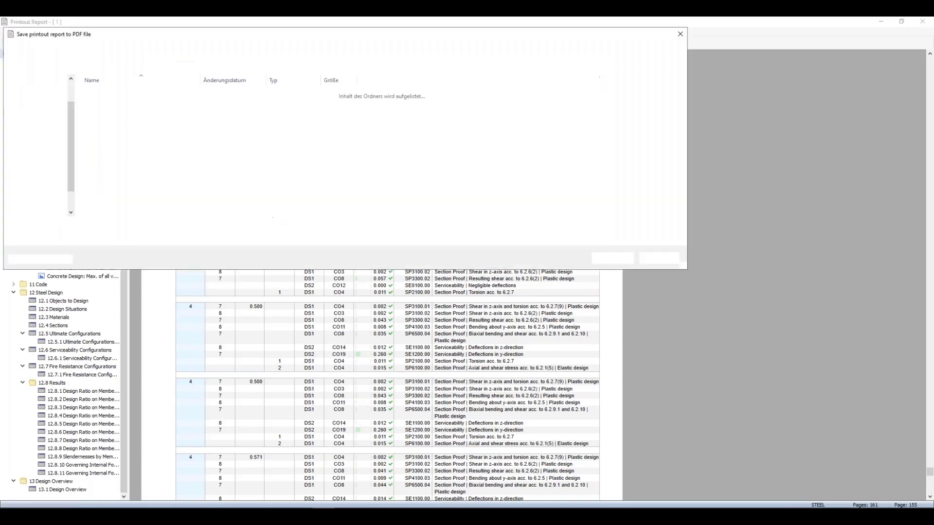
left_click(612, 258)
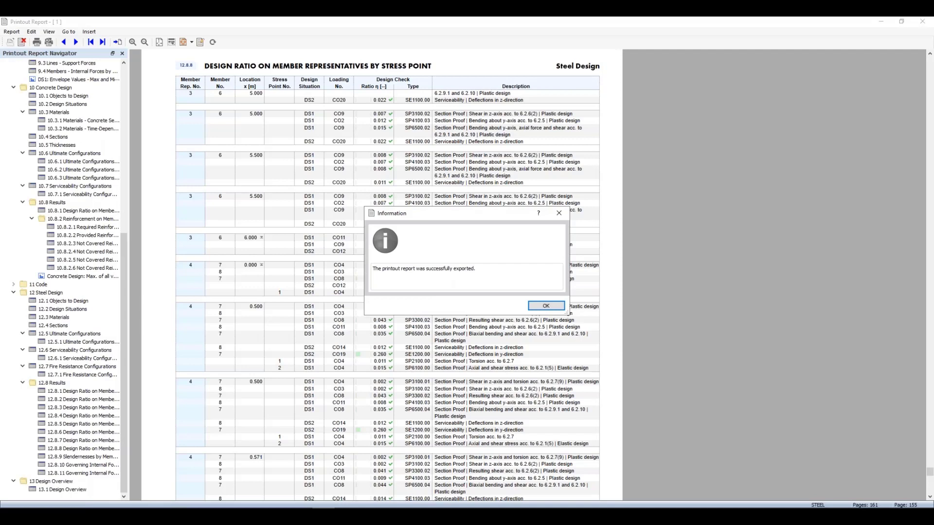
left_click(557, 305)
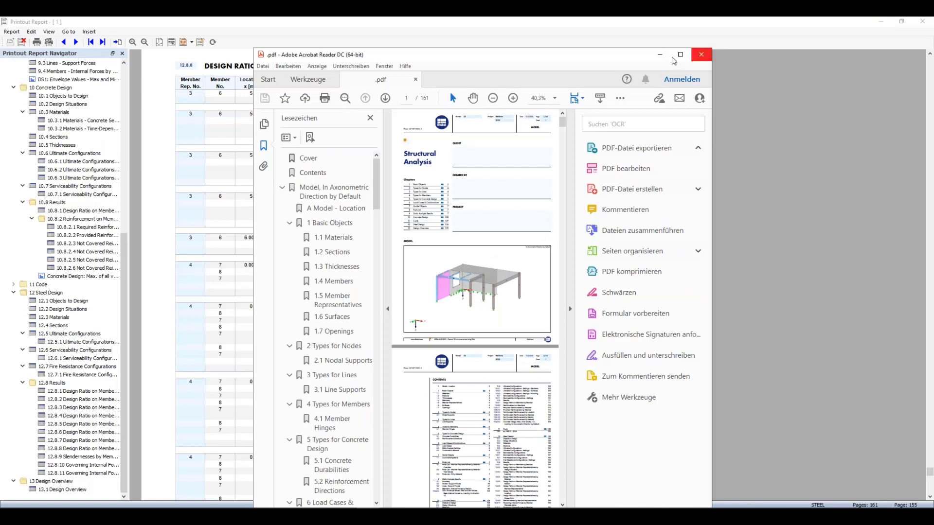
Step: Enlarge the exported PDF in Adobe Acrobat Reader, look through its first page, and return to RFEM
left_click(681, 58)
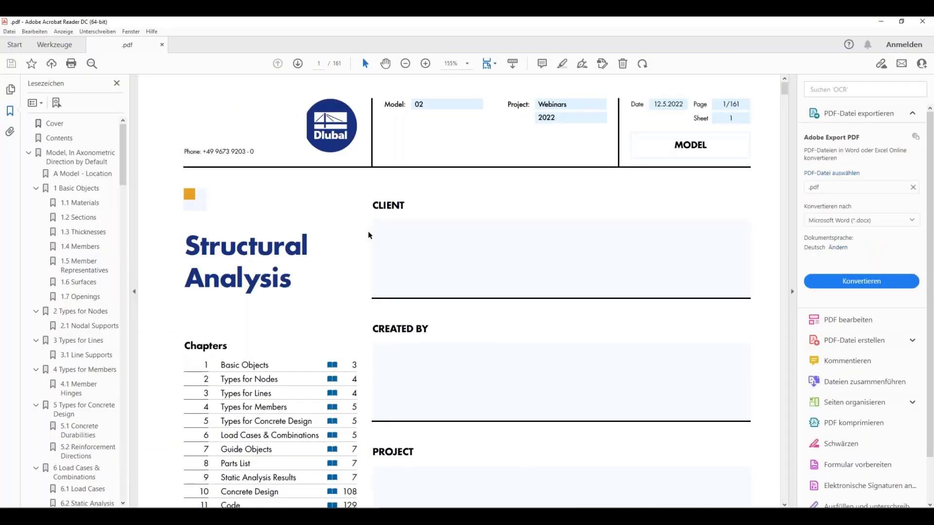
scroll(92, 298, "down", 3)
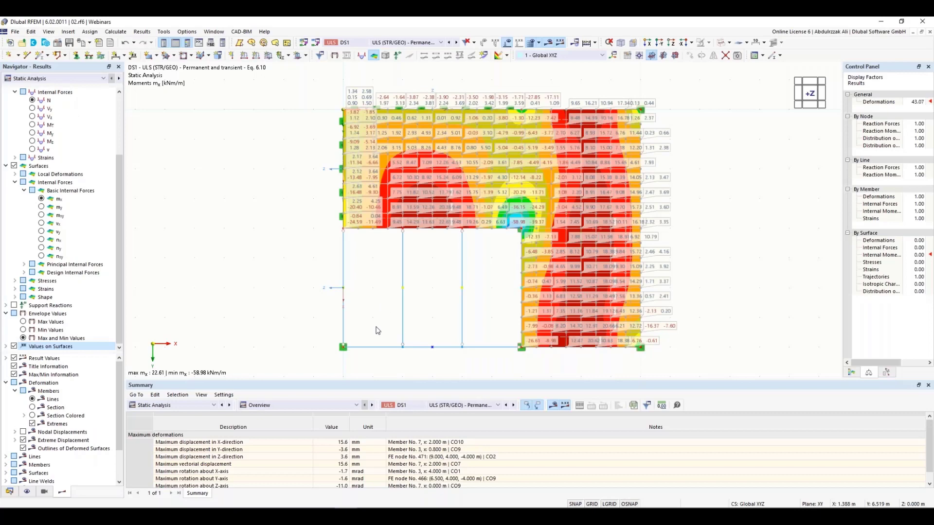
left_click(325, 500)
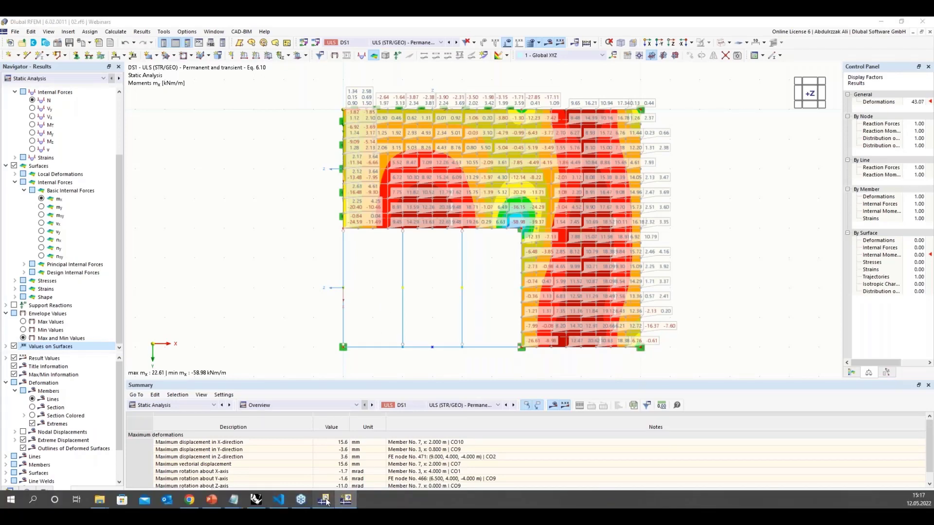
Step: Create a new blank 3D model named 03 in the Webinars project
left_click(922, 21)
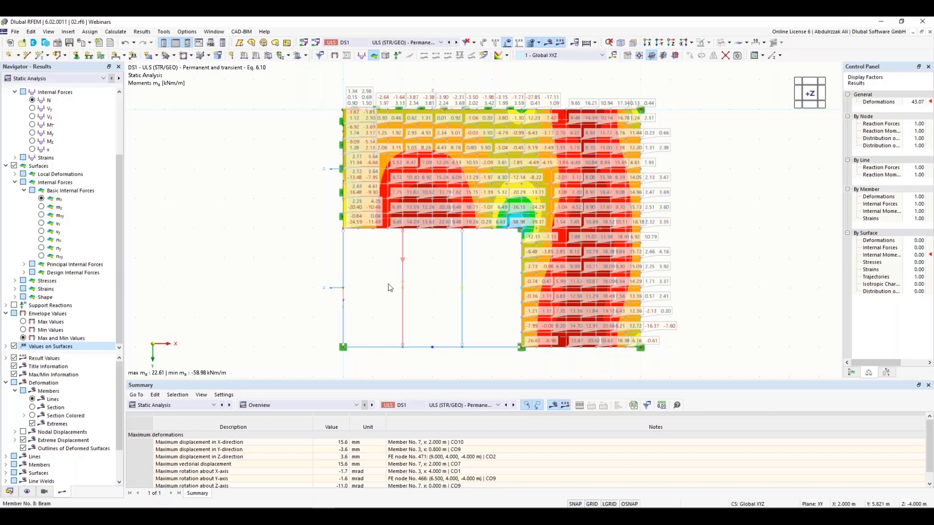
key("ctrl+n")
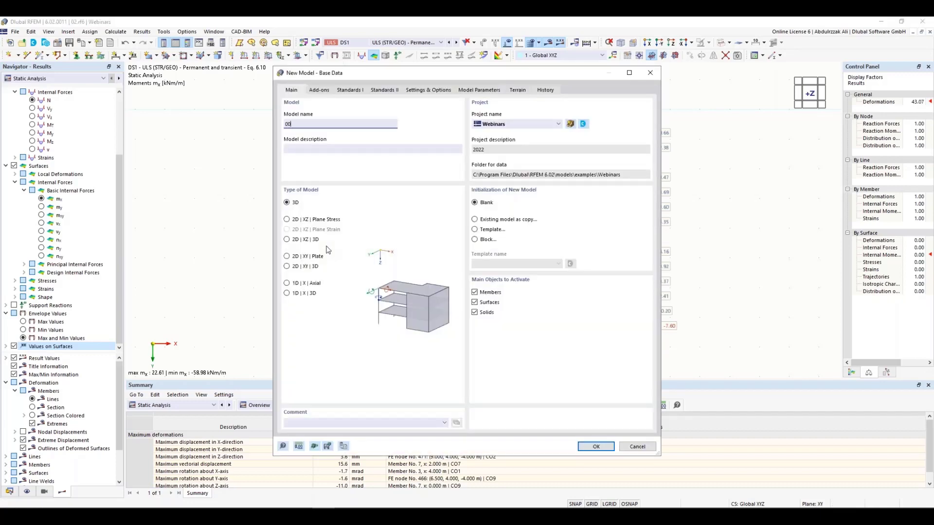
type("03")
left_click(597, 447)
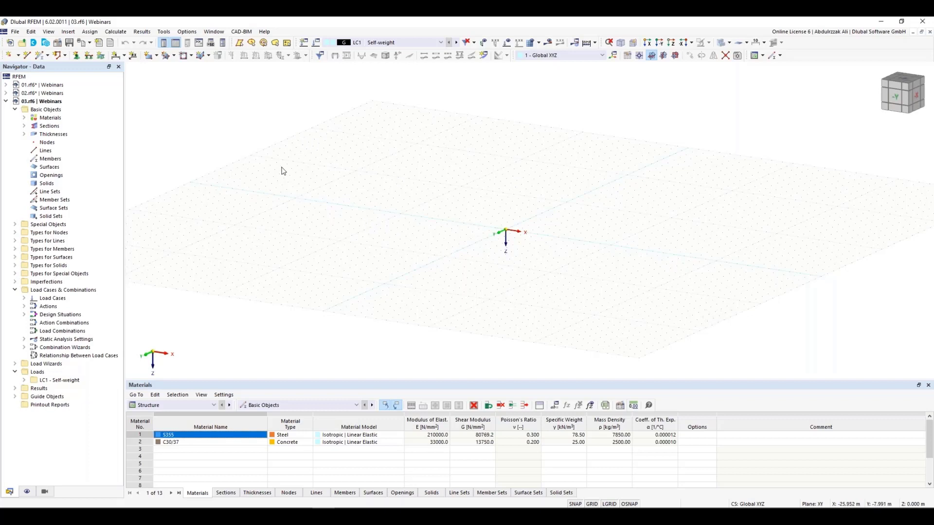
Step: Show the Script Manager and expand the examples and includes folders of the Dlubal scripts
left_click(211, 43)
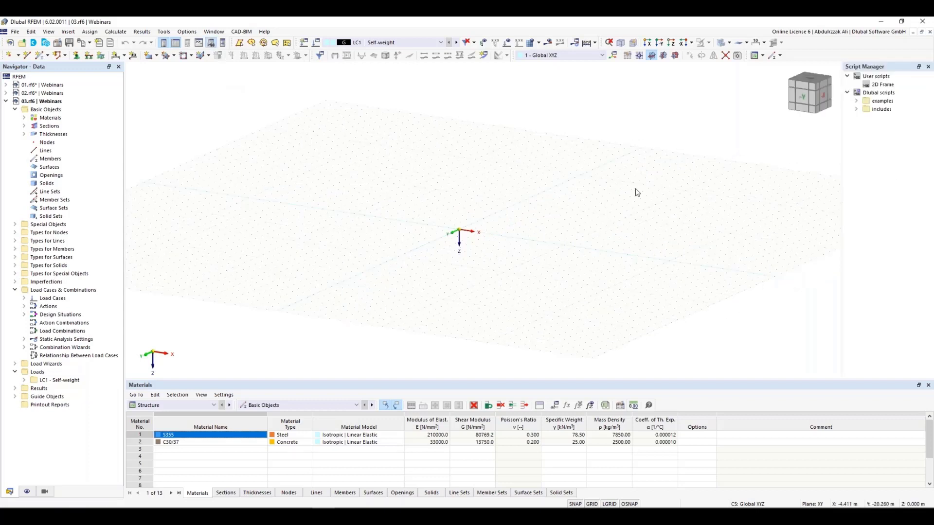
left_click(856, 101)
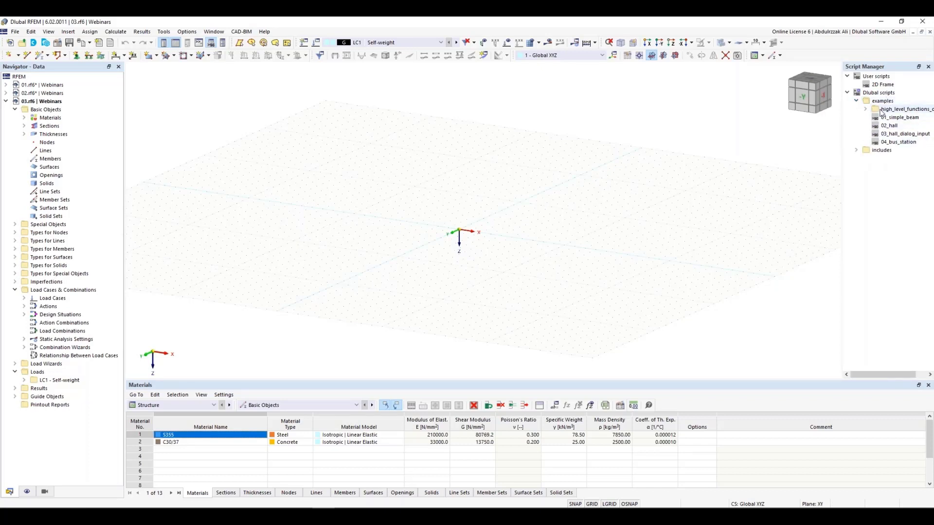
left_click(857, 151)
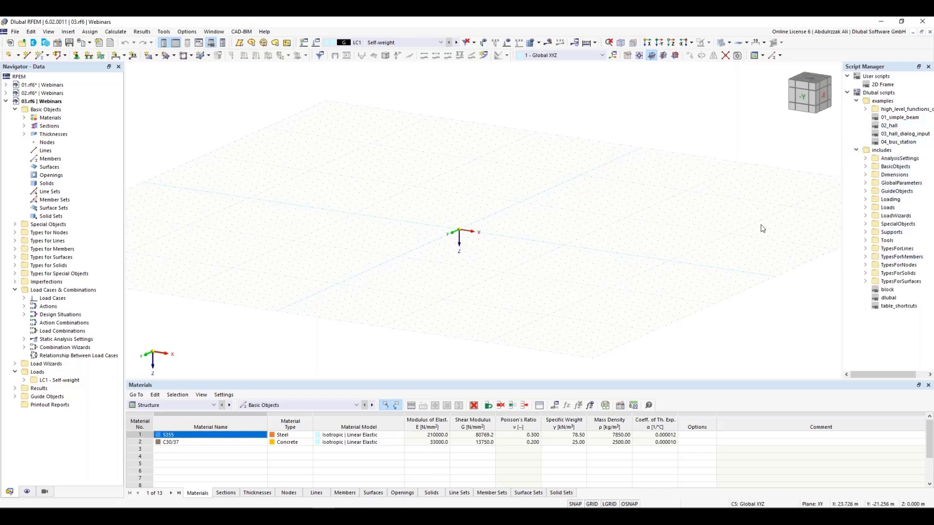
Step: Open the 2D Frame user script in the text editor, review its code, and close the editor
right_click(880, 87)
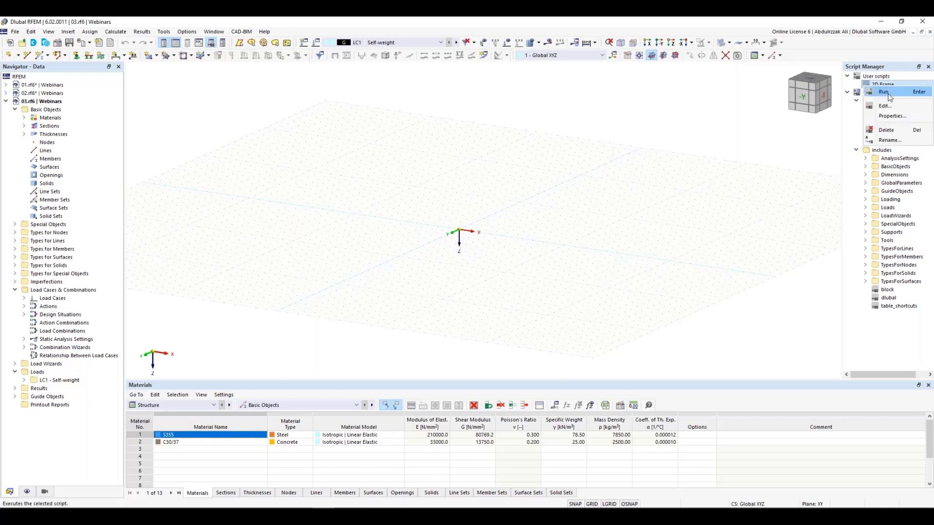
left_click(886, 91)
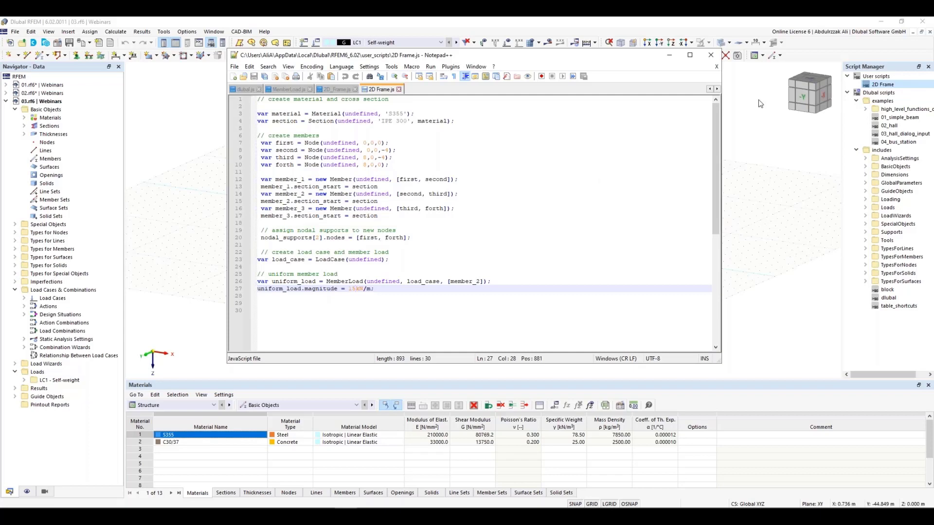
left_click(716, 67)
left_click(711, 55)
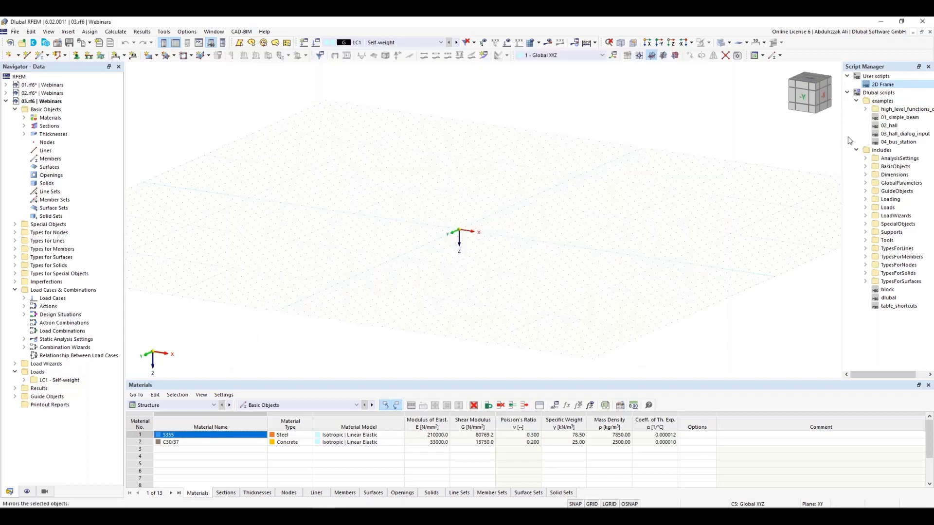
Step: Run the 2D Frame user script to generate the frame in the model
right_click(893, 87)
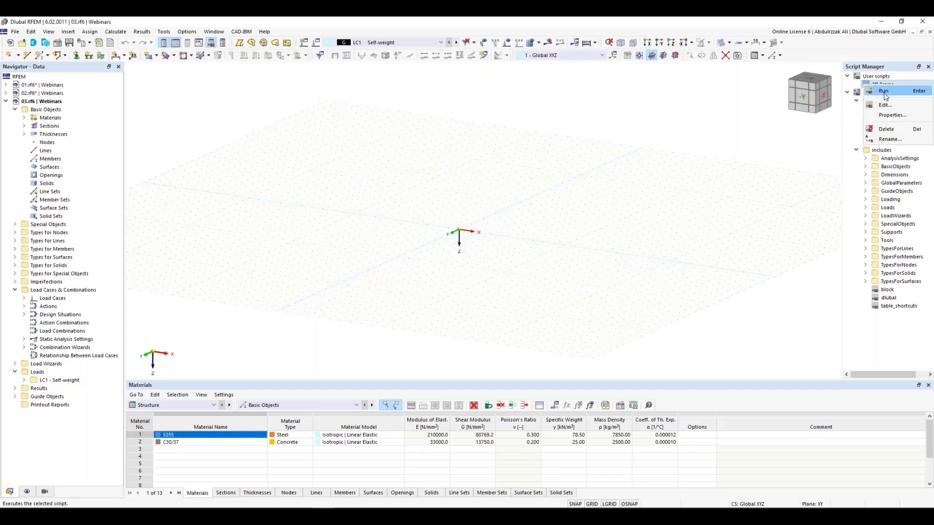
left_click(886, 92)
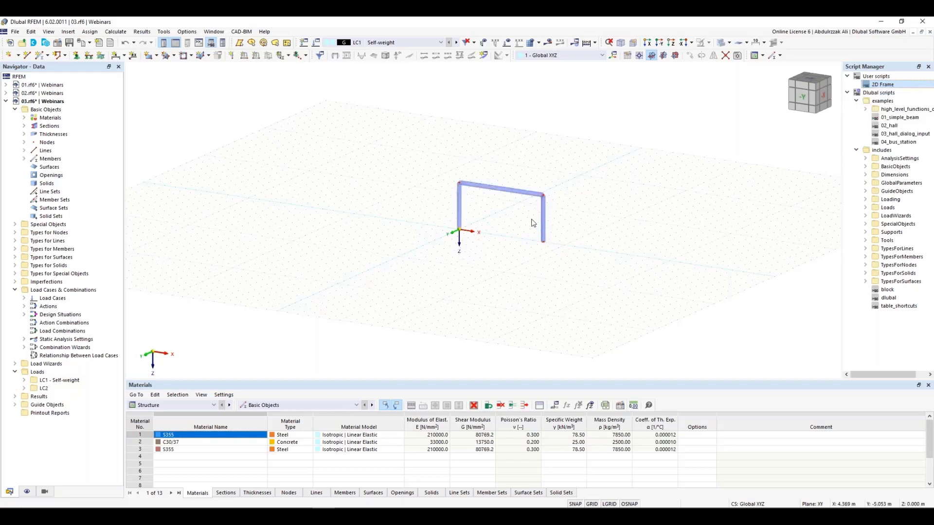
scroll(529, 219, "up", 2)
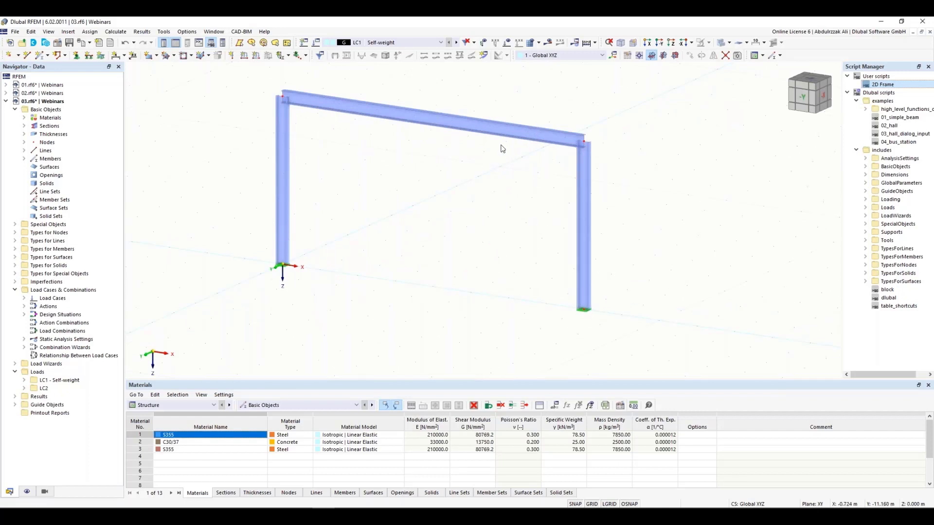
Step: Switch to load case LC2 and display its loads on the generated frame
left_click(442, 43)
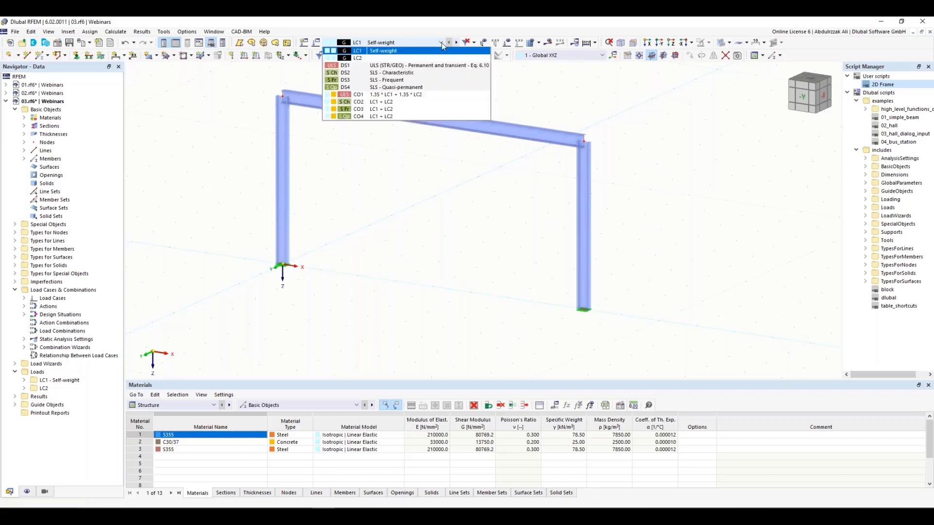
left_click(385, 60)
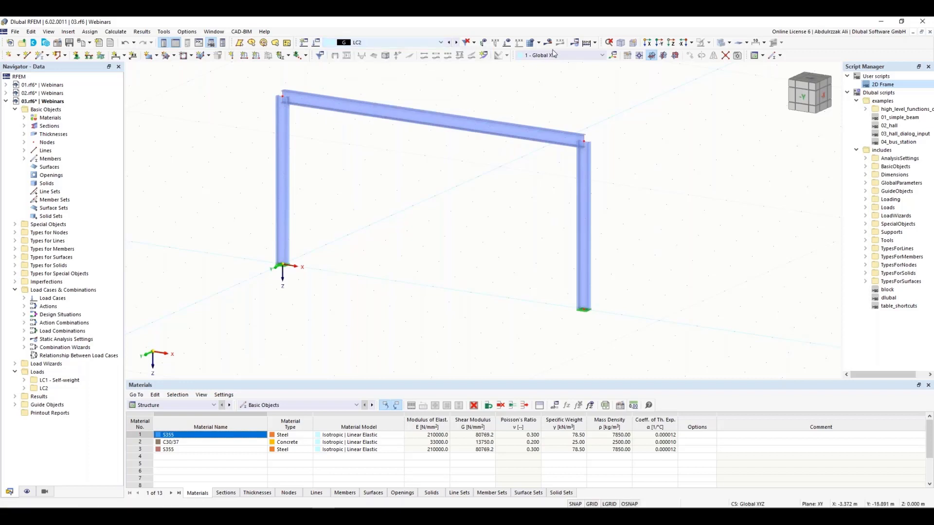
scroll(496, 179, "down", 3)
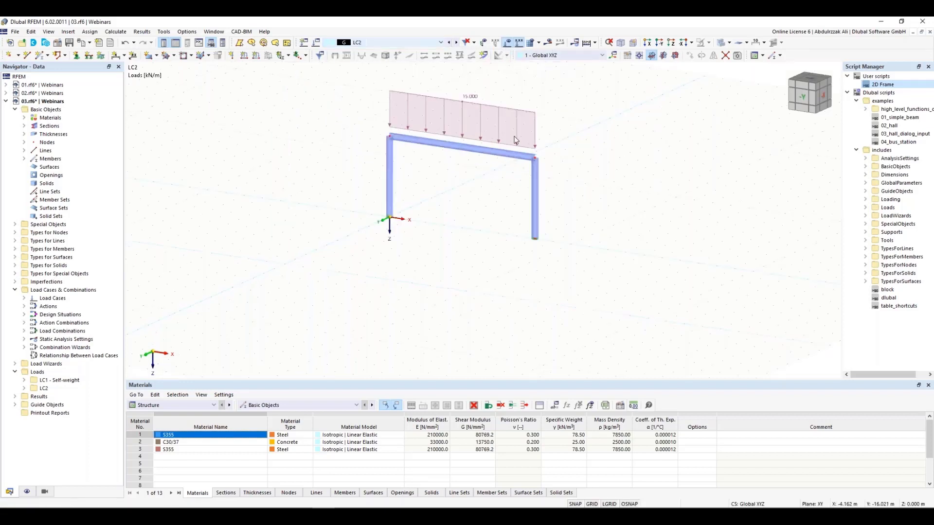
Step: Reopen the 2D Frame script, examine the line that sets the uniform member load's magnitude, and close the editor
right_click(883, 85)
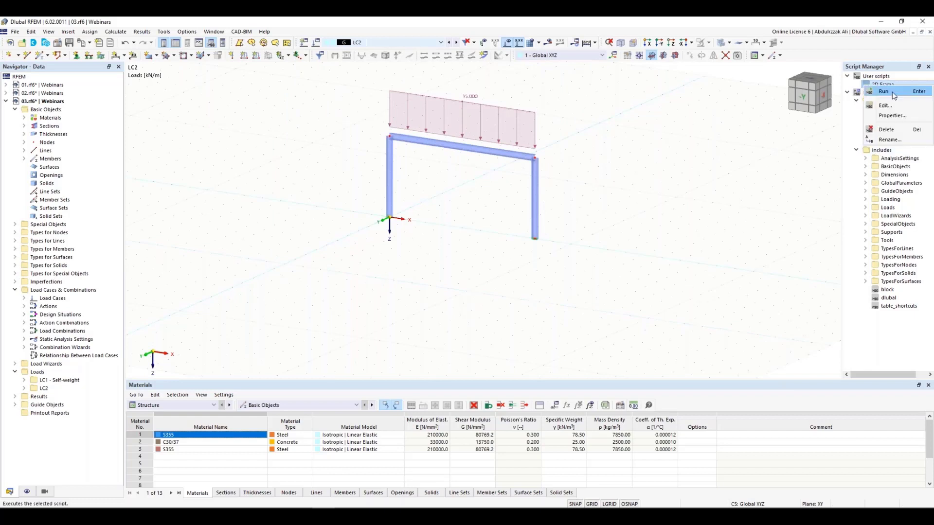
left_click(878, 88)
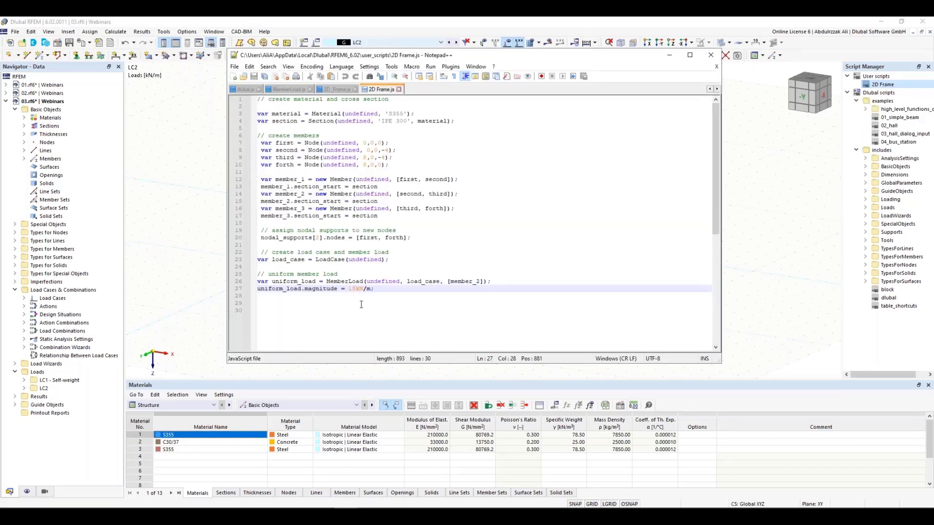
left_click(353, 289)
left_click(711, 55)
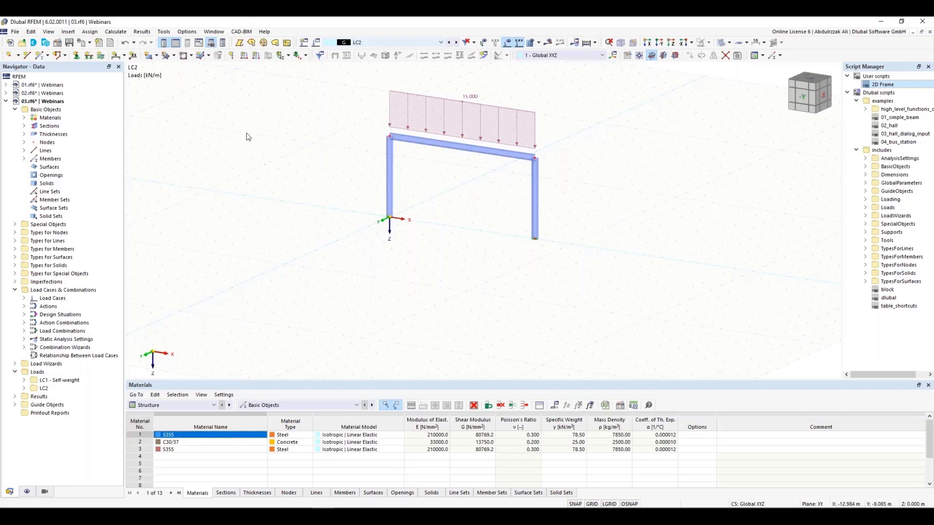
Step: Show the console and browse the insertable object properties under members, including aluminum_boundary_conditions, without inserting any
left_click(198, 45)
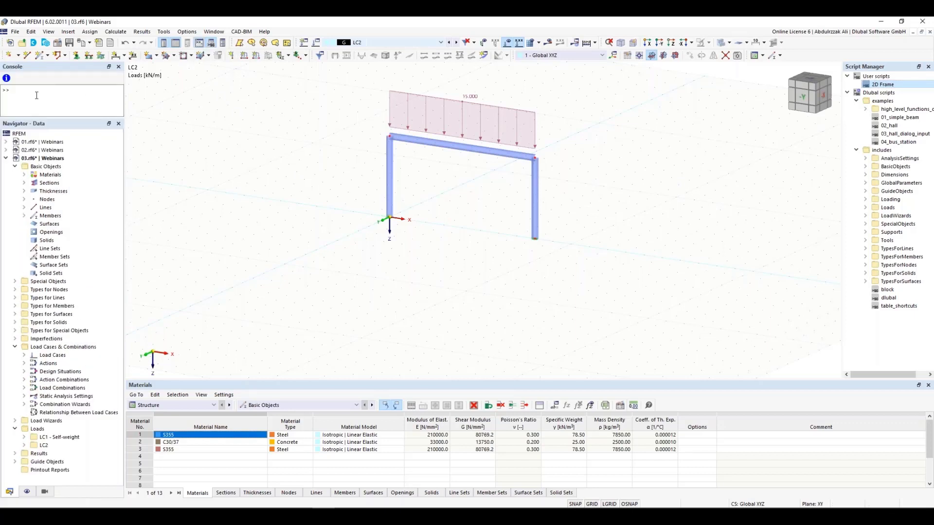
left_click(7, 79)
scroll(344, 197, "down", 1)
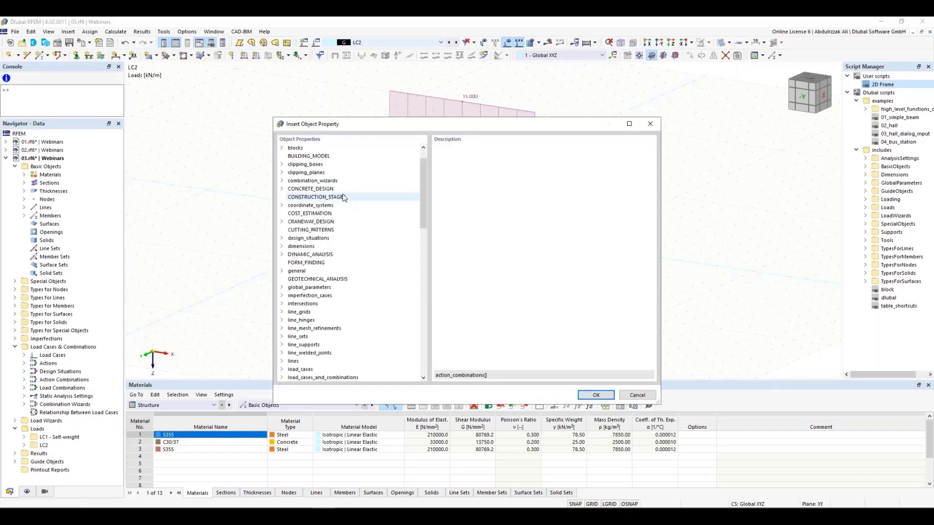
scroll(344, 196, "down", 15)
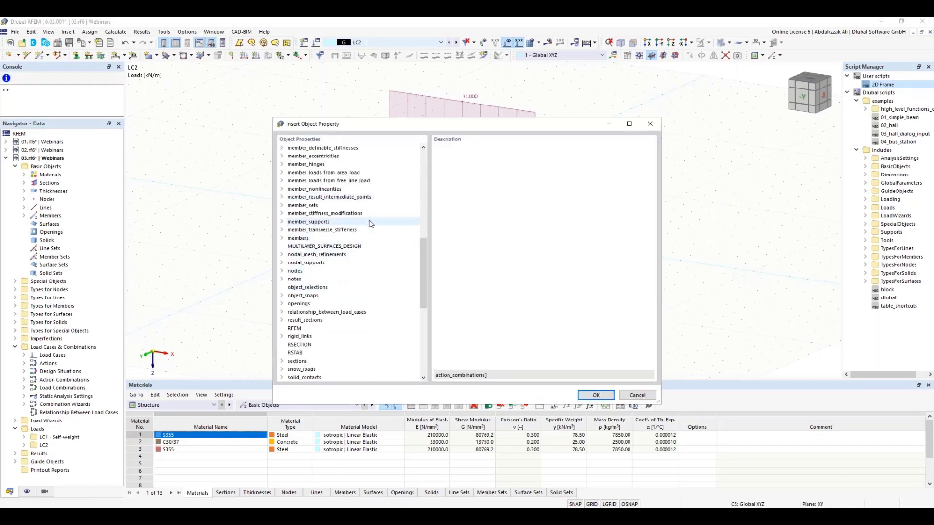
left_click(314, 207)
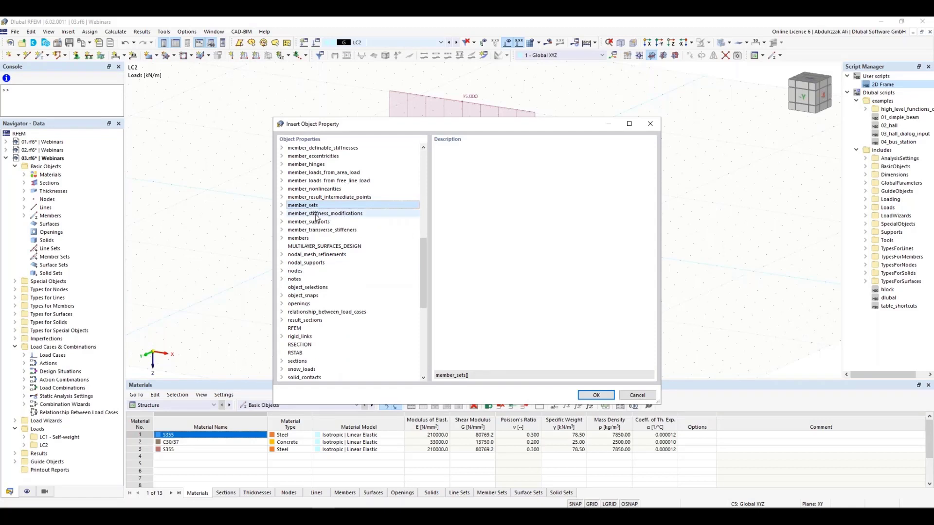
left_click(309, 238)
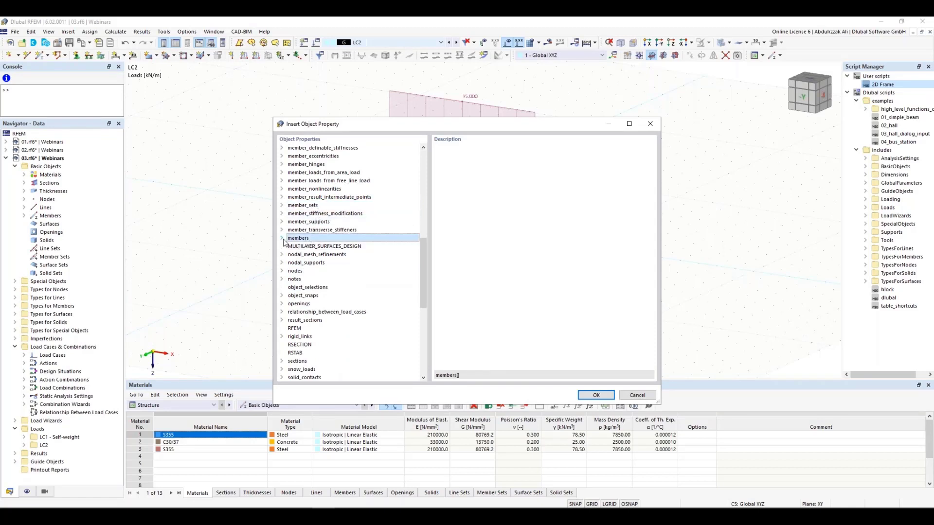
left_click(282, 238)
left_click(318, 246)
left_click(321, 254)
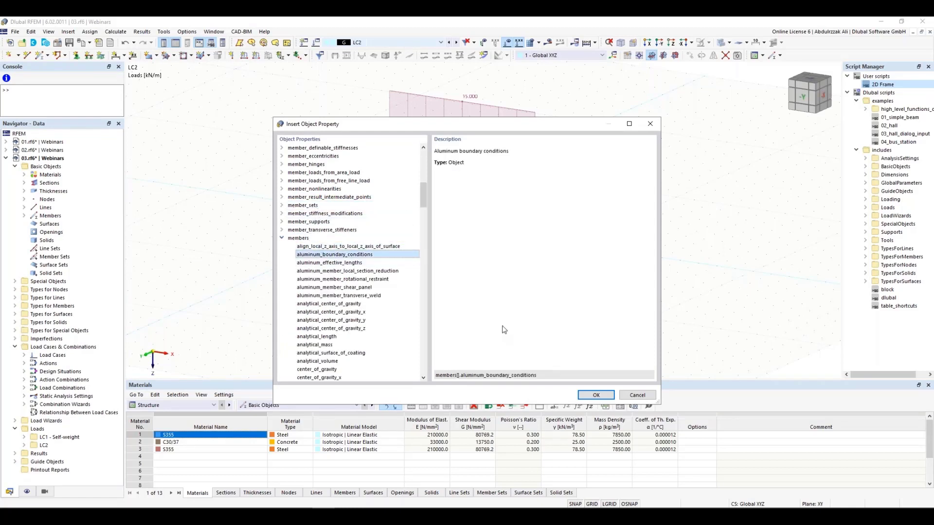
scroll(345, 340, "down", 10)
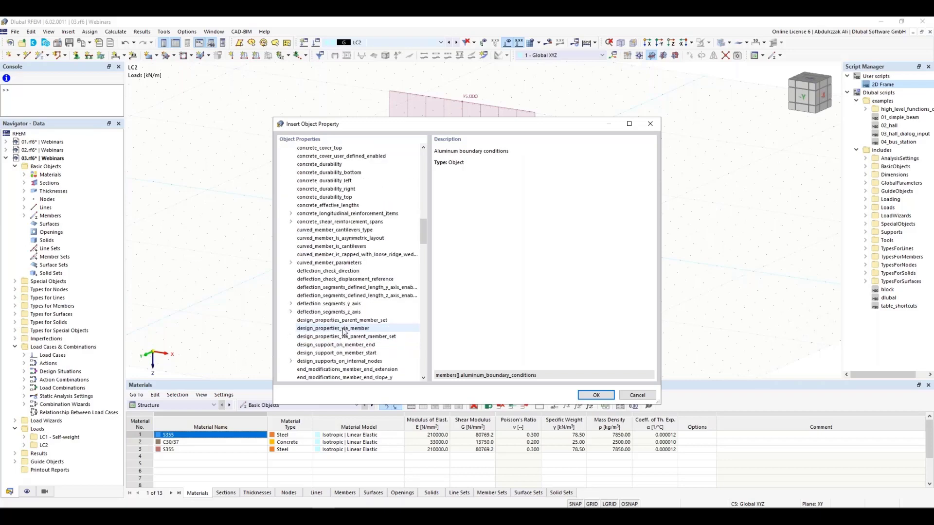
left_click(624, 400)
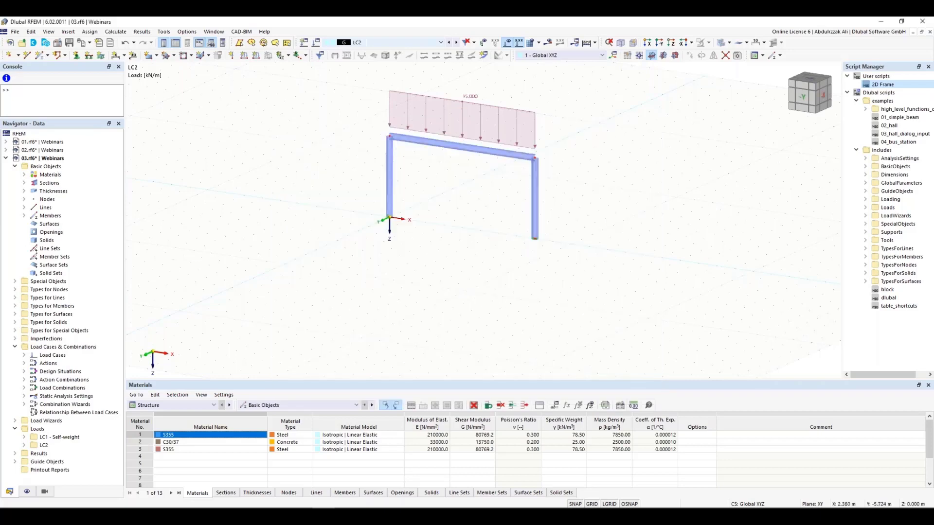
middle_click_drag(494, 204, 506, 229)
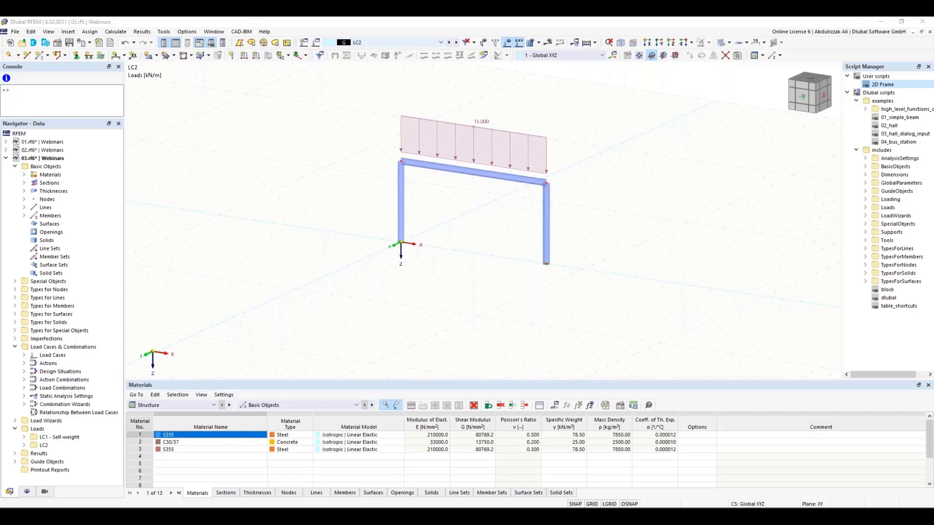
Step: Switch to Chrome, search Google for "github", and open the GitHub home page
key("alt+Tab")
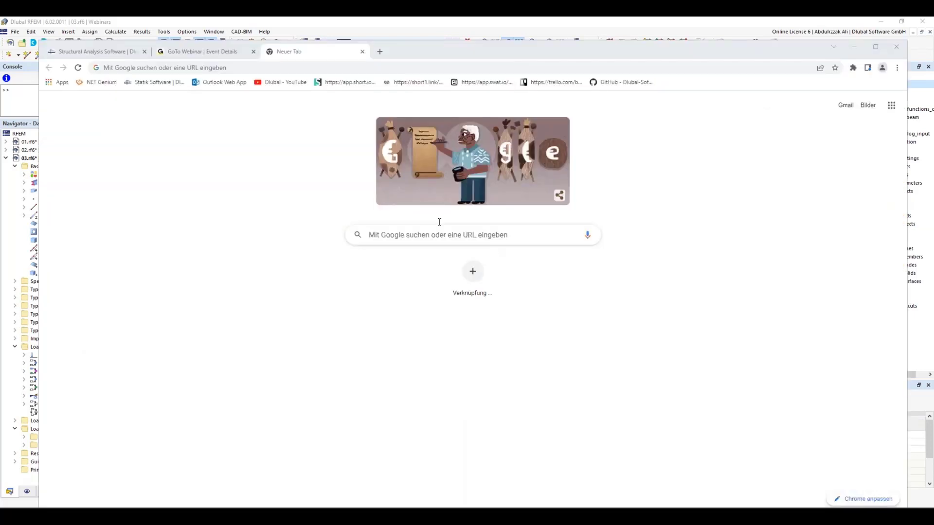
left_click(234, 69)
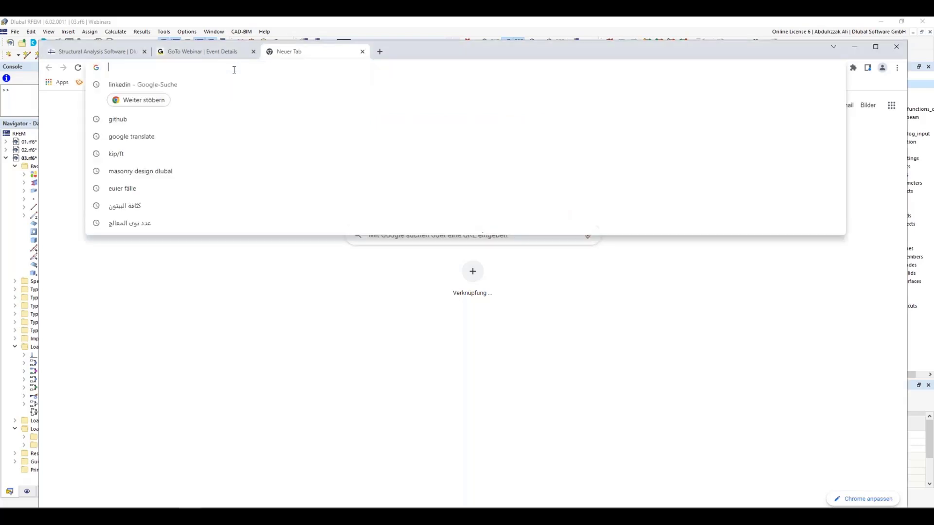
type("github")
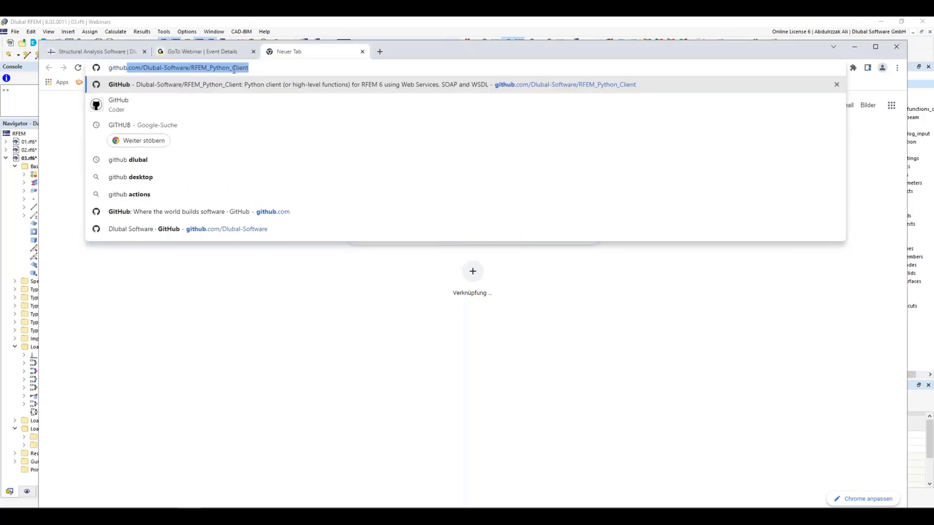
key("Delete")
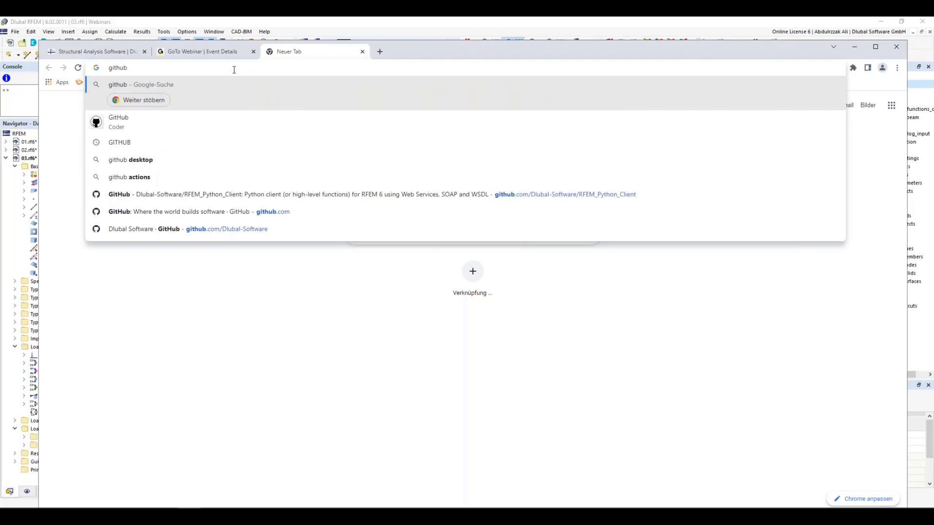
key("Return")
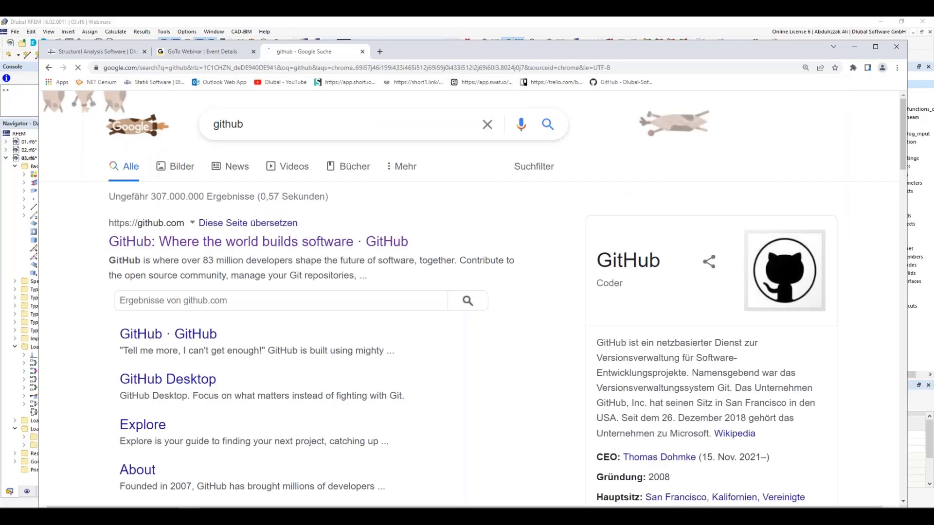
left_click(258, 241)
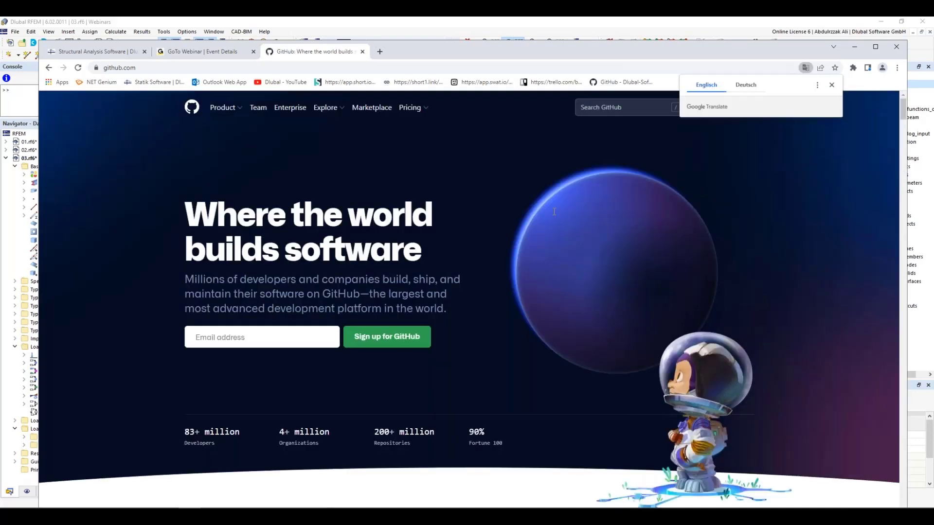
Step: Dismiss the translation prompt, maximize the browser window, and search GitHub for "dlubal-software"
left_click(833, 85)
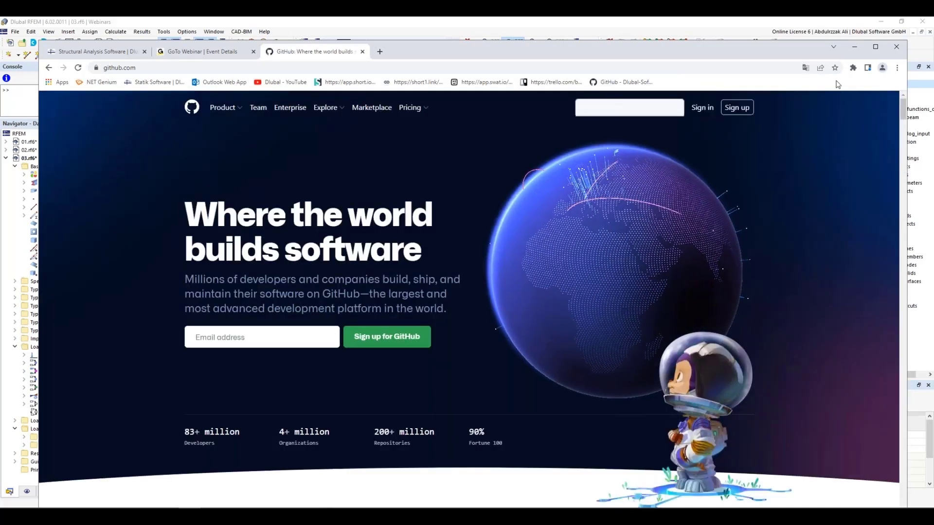
left_click(875, 46)
left_click(604, 82)
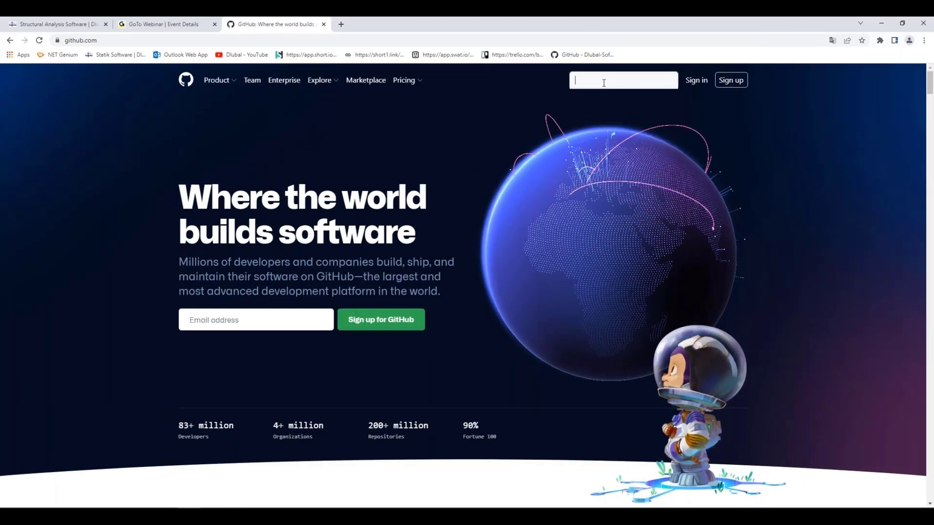
type("dlub")
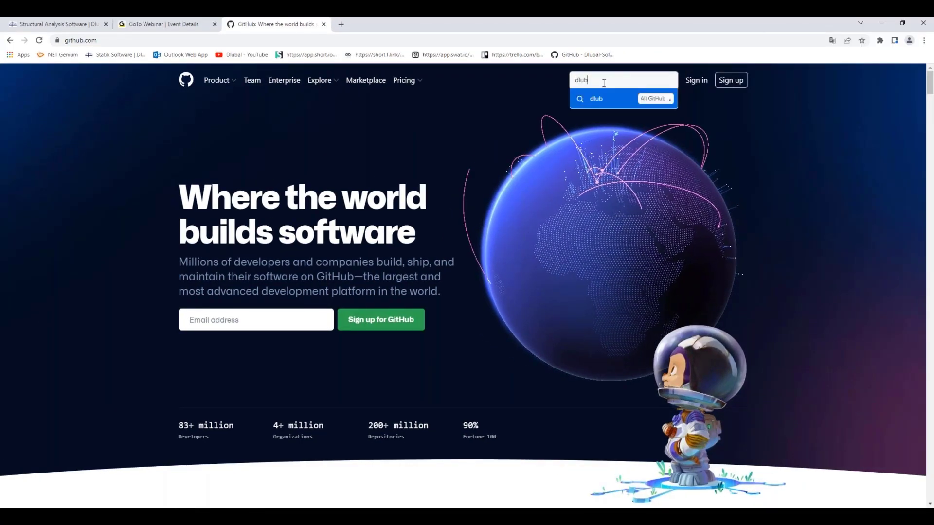
type("al-")
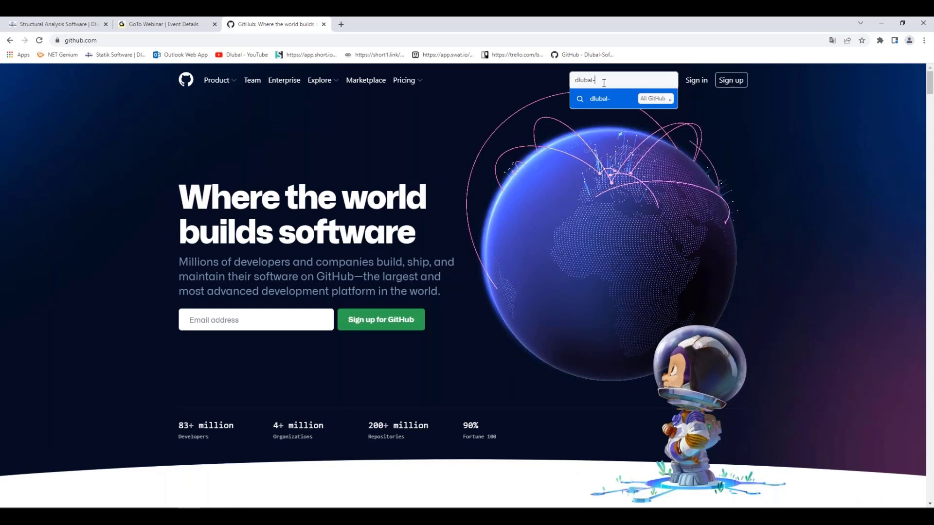
type("softwarer")
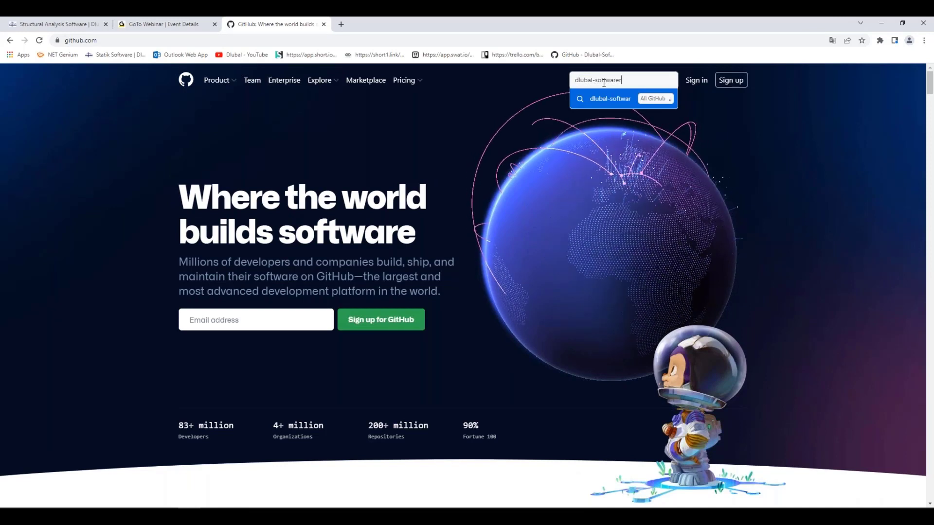
key("BackSpace")
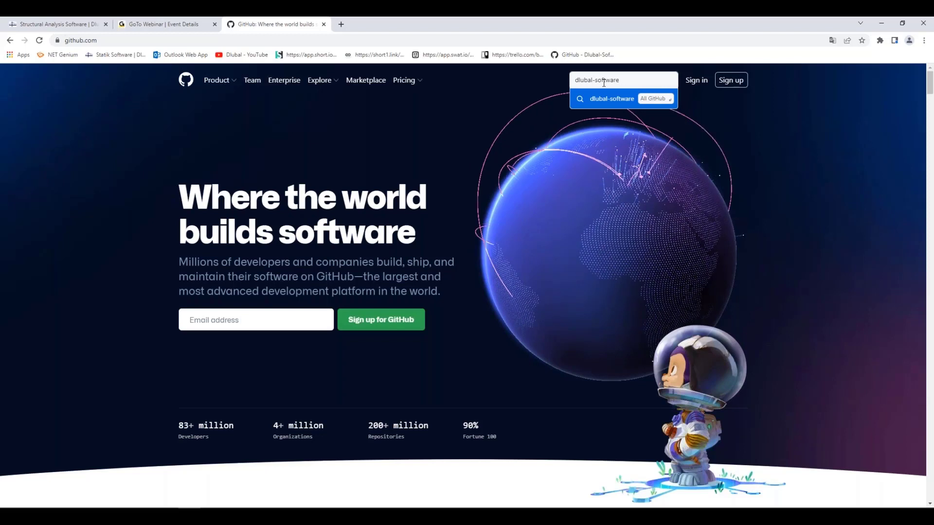
key("Return")
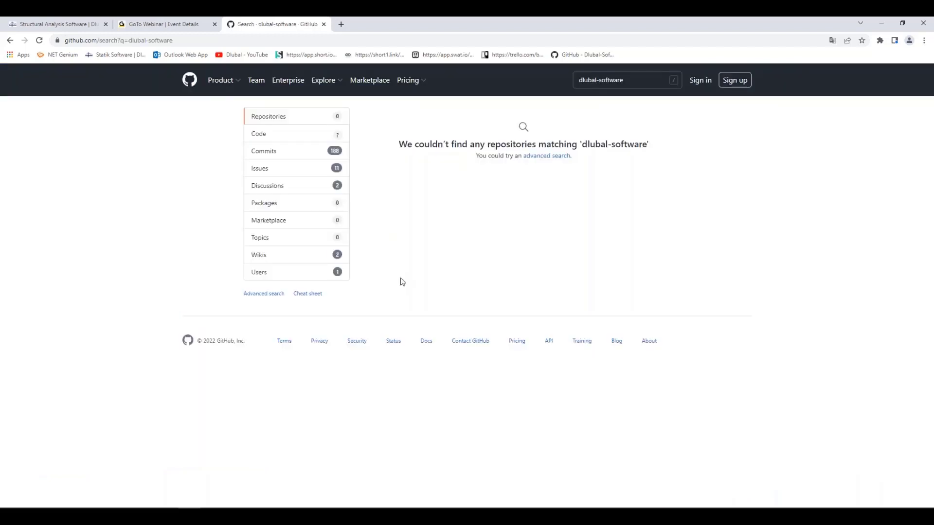
Step: Open the Dlubal Software profile from the user results, open its RFEM_Python_Client repository, and show the clone and download options
left_click(292, 271)
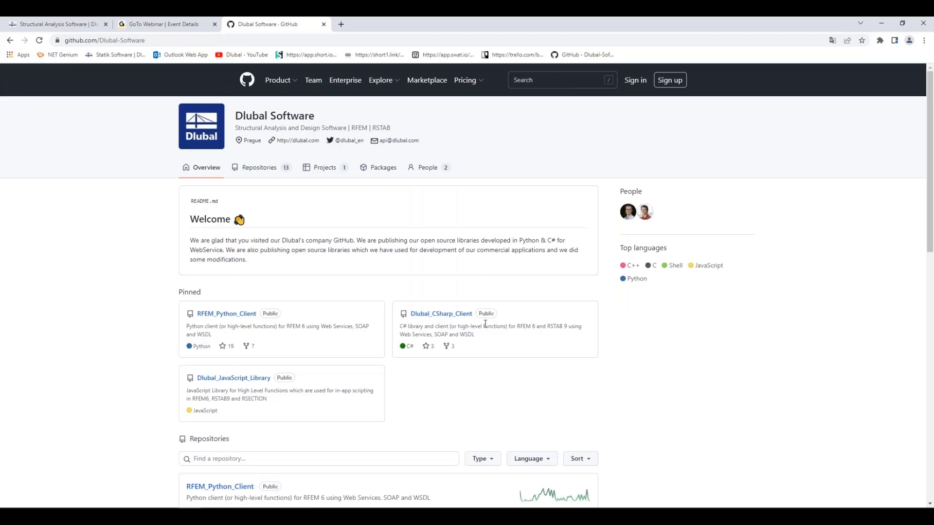
left_click(246, 315)
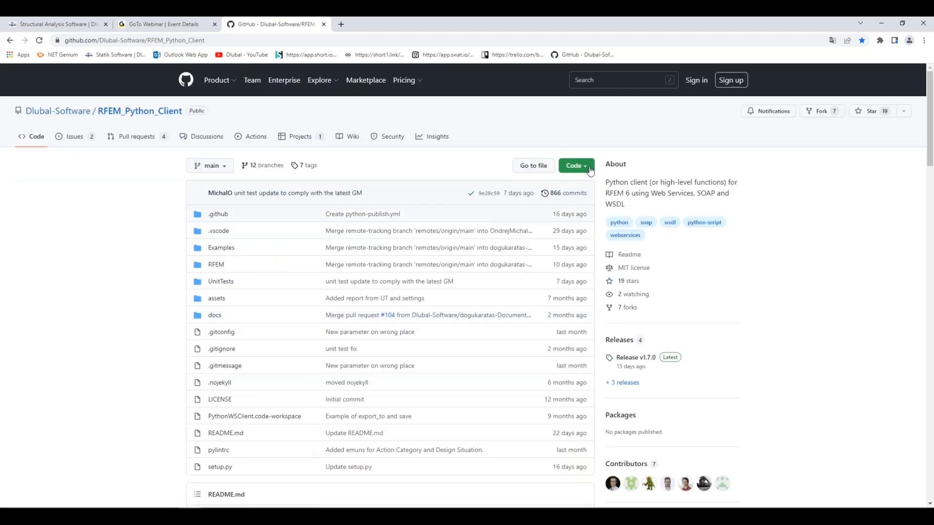
left_click(574, 166)
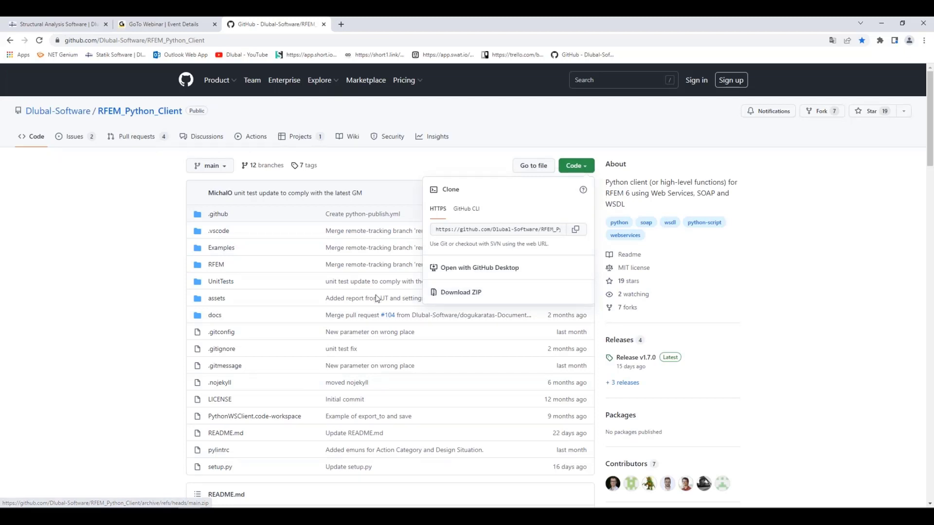
Step: Look through the RFEM_Python_Client README down to its Documentation section and open the linked GitHub page
scroll(333, 277, "down", 8)
scroll(422, 334, "down", 4)
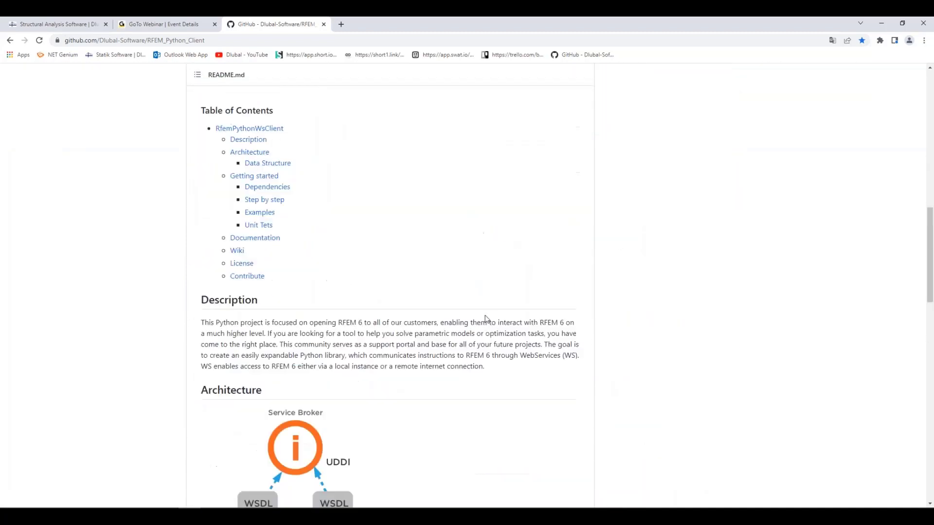
scroll(538, 329, "up", 2)
scroll(538, 329, "down", 10)
scroll(498, 294, "down", 7)
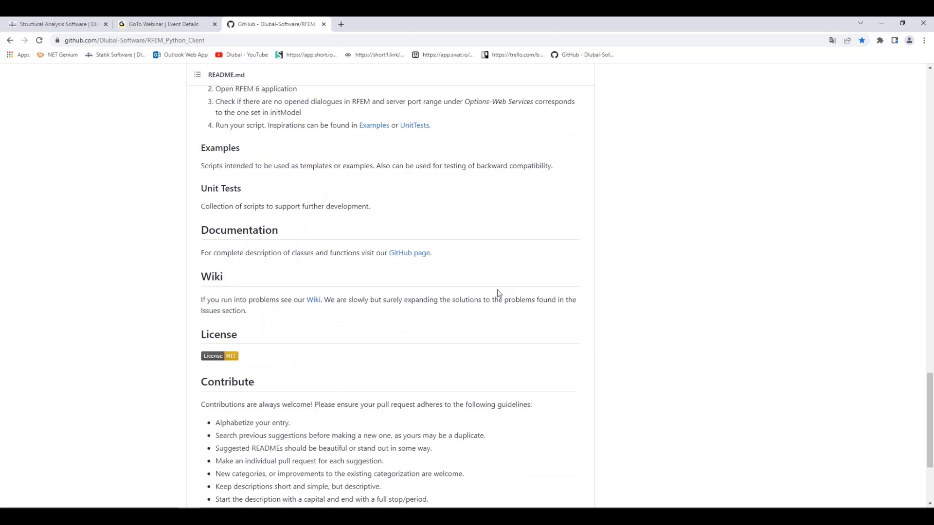
left_click(417, 257)
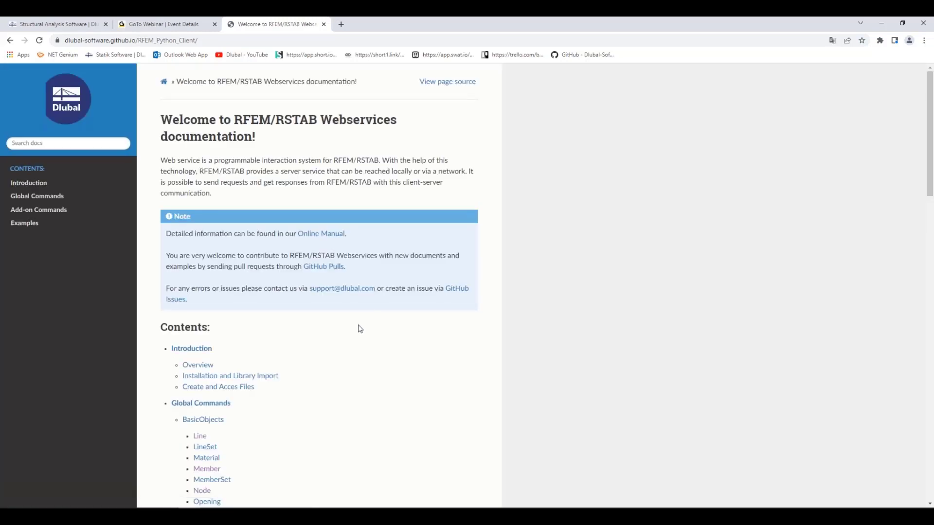
Step: Look through the Webservices documentation contents down to Add-on Commands and Examples, and switch back to the frame model in RFEM
scroll(358, 327, "down", 5)
scroll(258, 388, "down", 15)
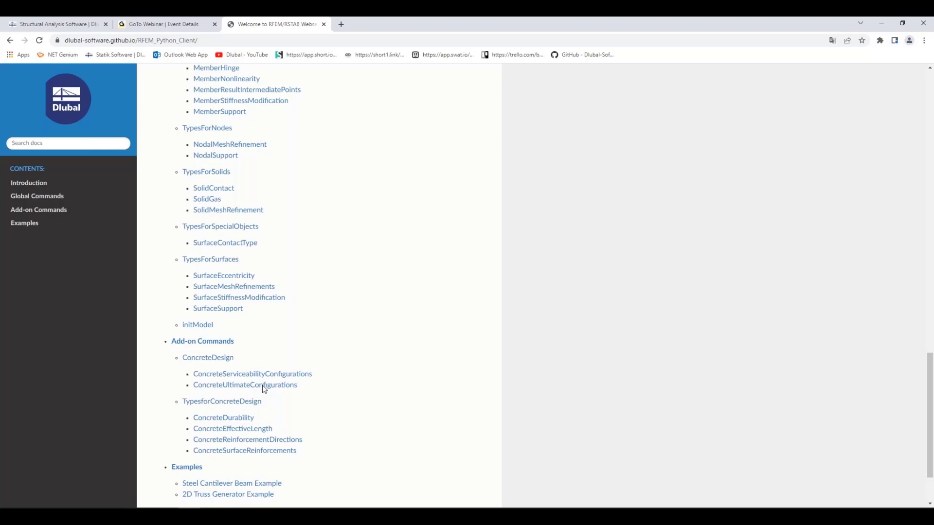
key("alt+Tab")
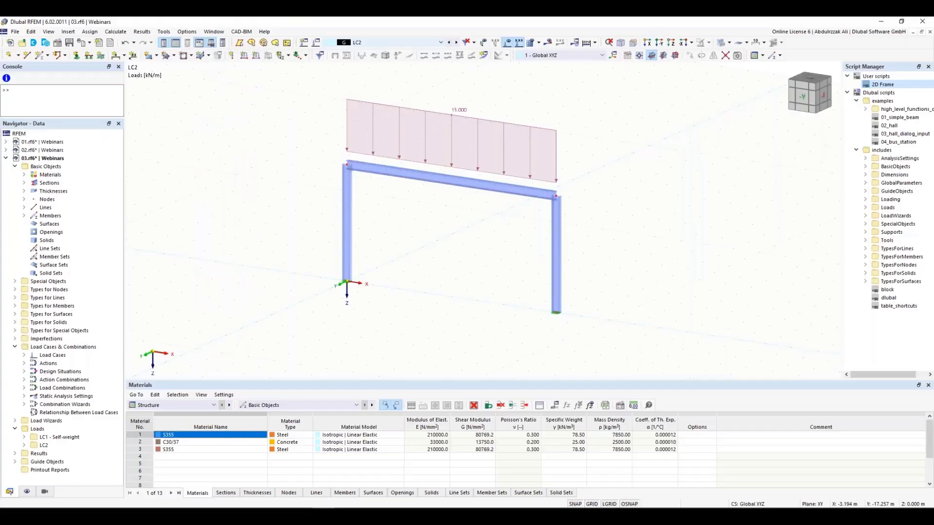
scroll(524, 212, "down", 3)
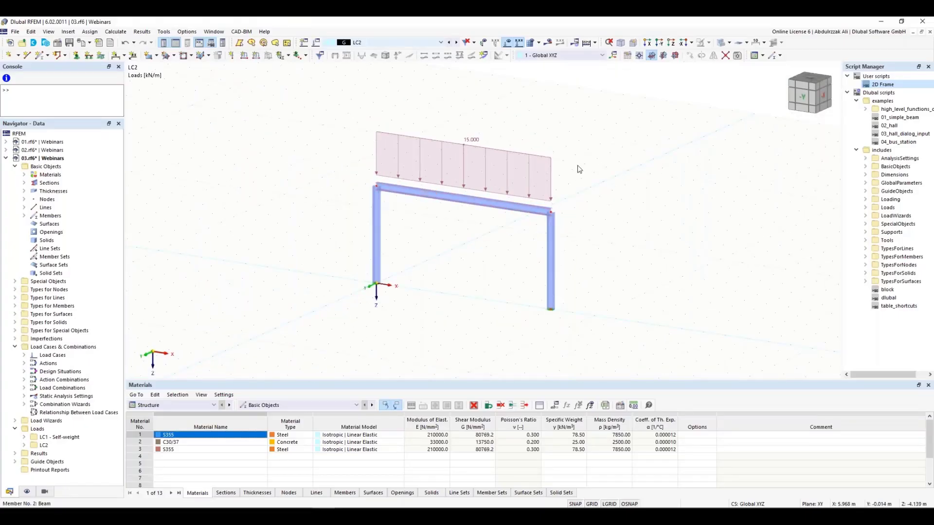